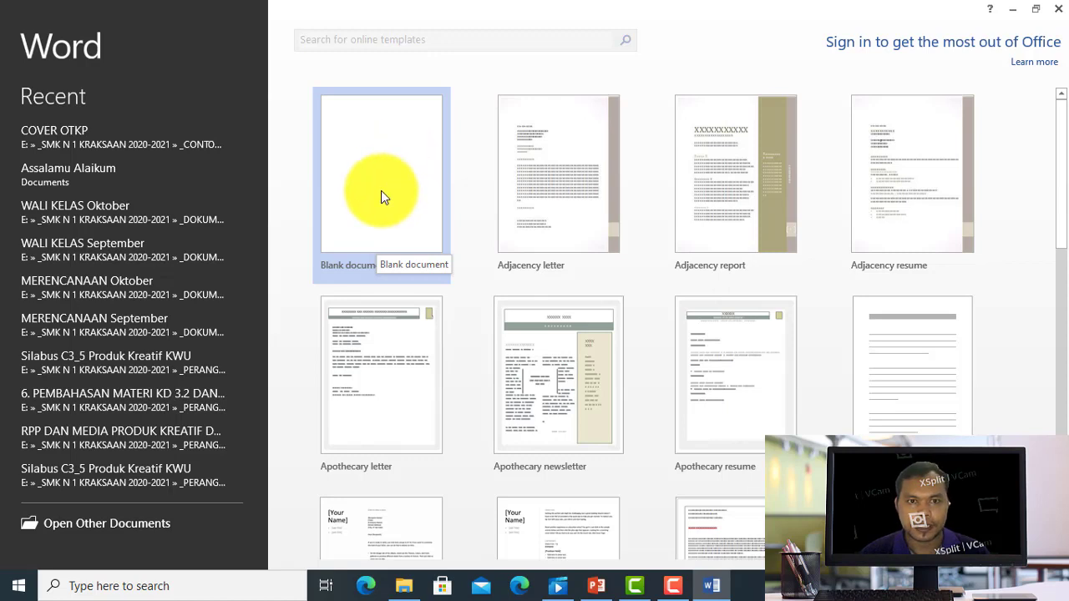
Create a blank document and check the session outline in the PowerPoint presentation before returning to Word.
click(387, 181)
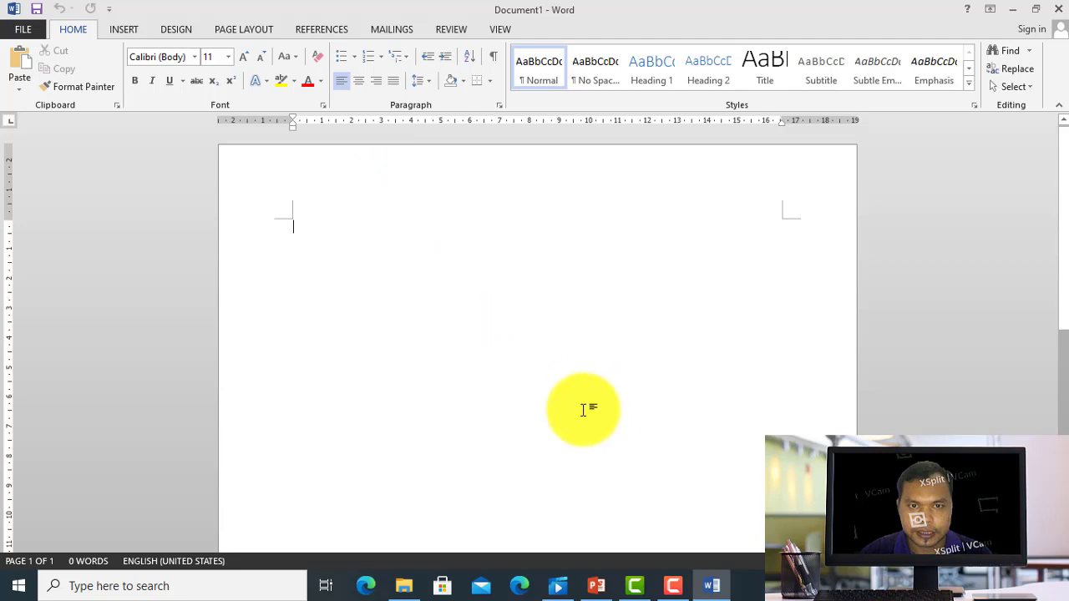
click(598, 587)
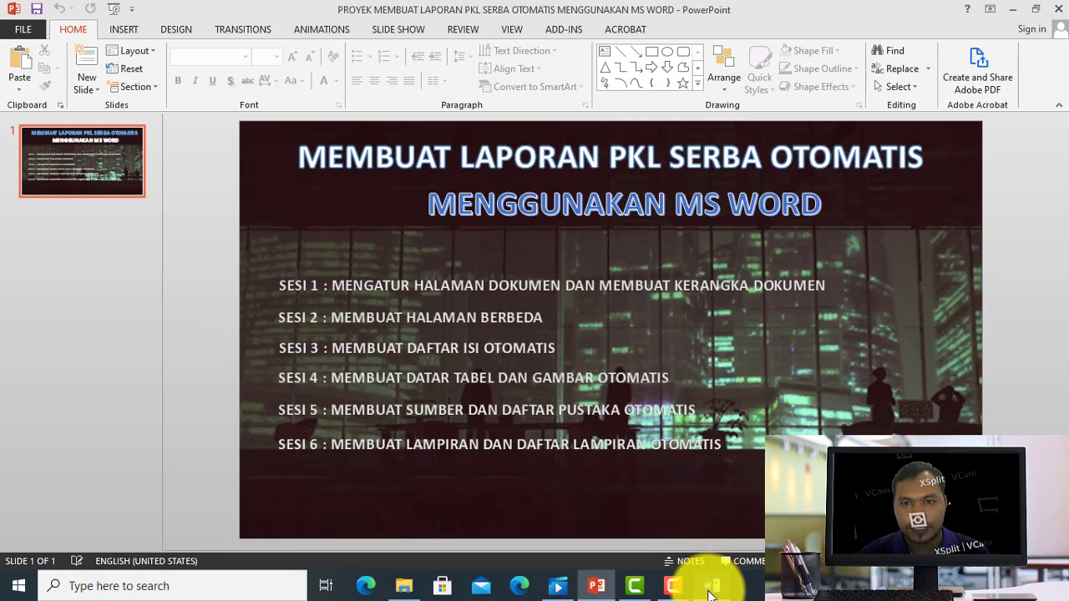
mouse_move(710, 591)
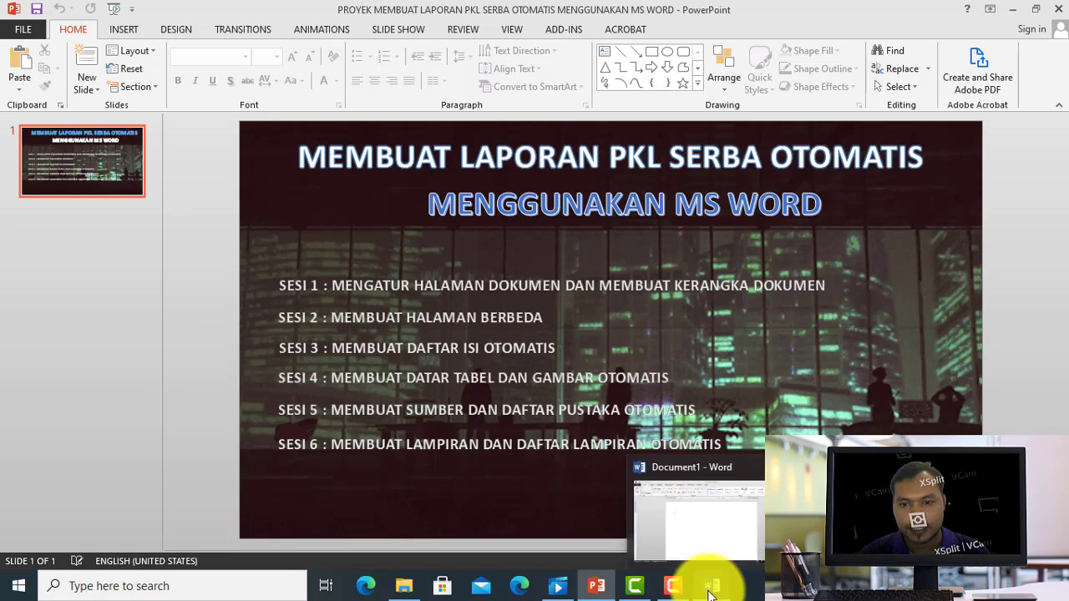
click(709, 589)
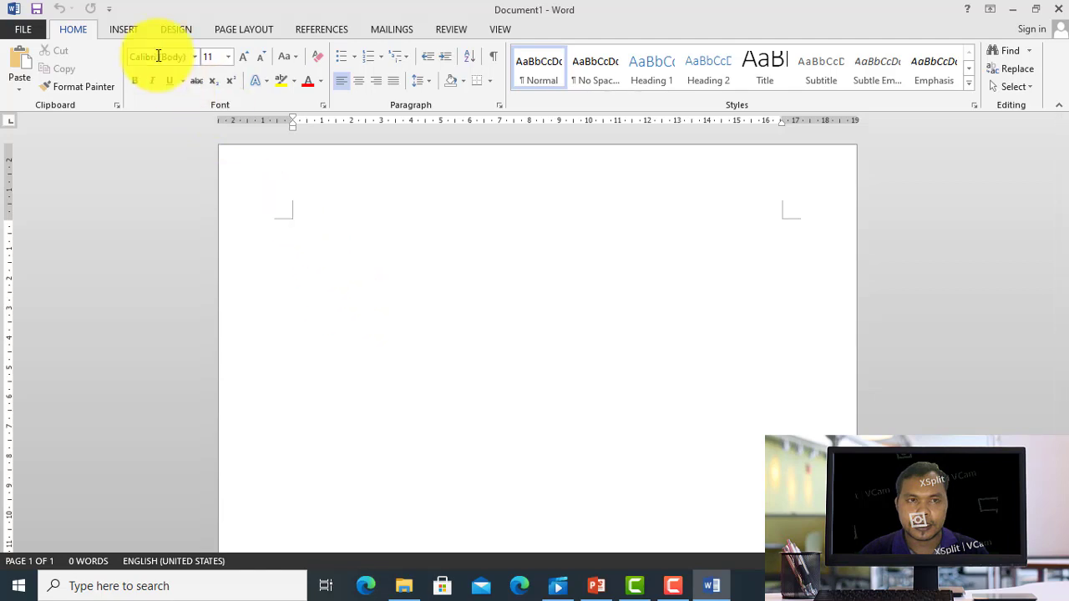
Set the page margins to 3 cm top, 3 cm bottom, 4 cm left and 3 cm right.
click(236, 27)
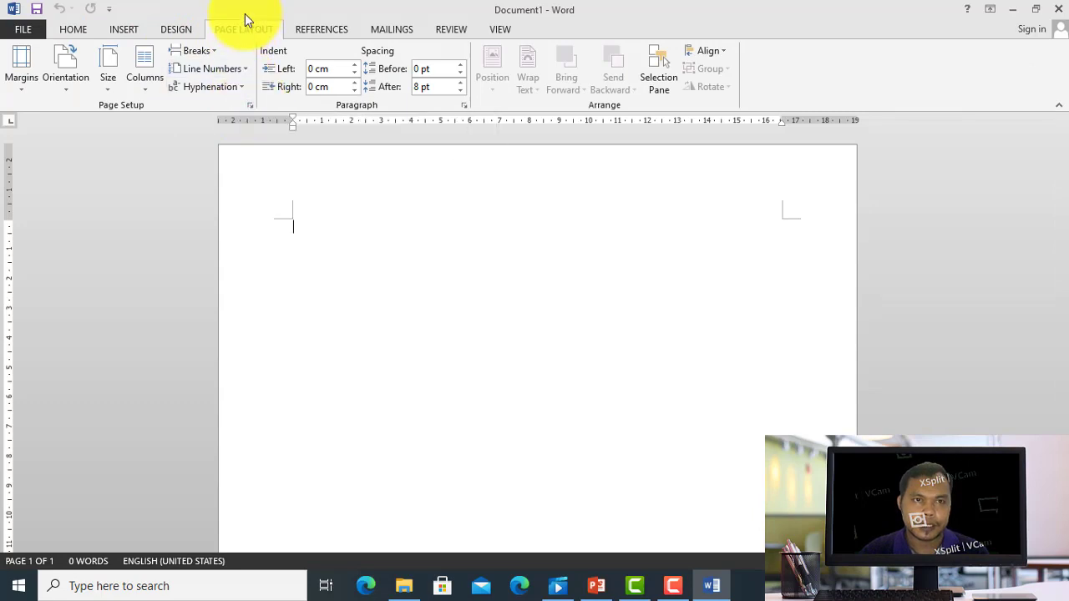
click(249, 106)
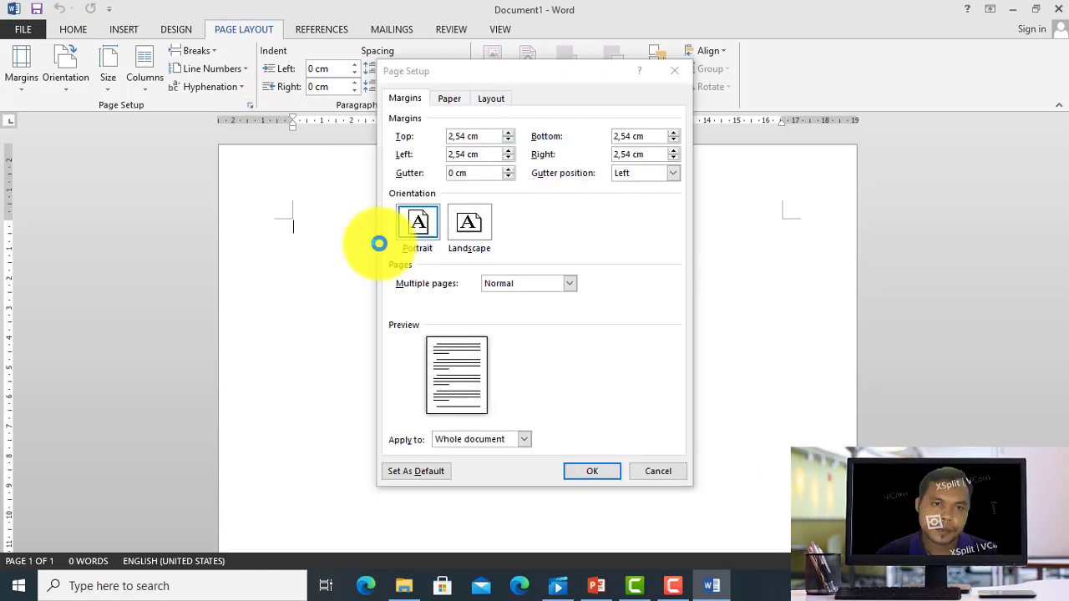
click(461, 137)
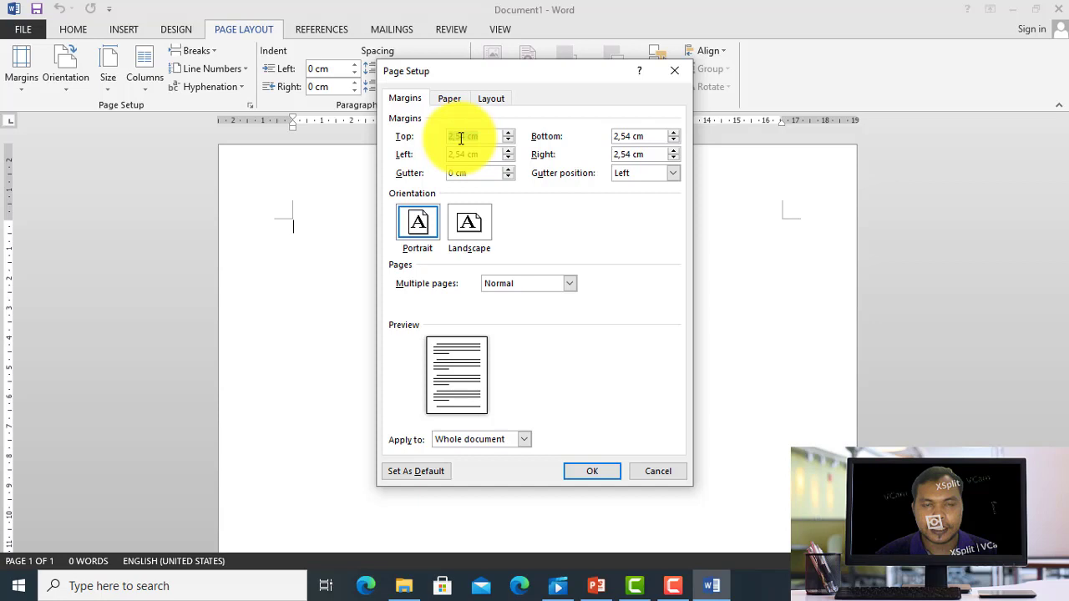
text(3)
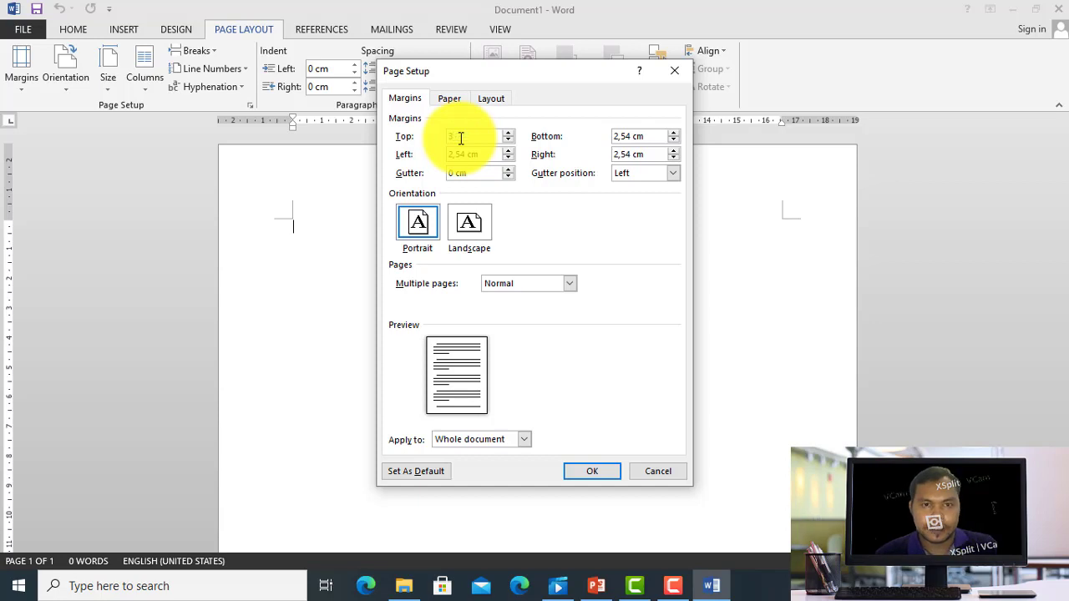
key(Tab)
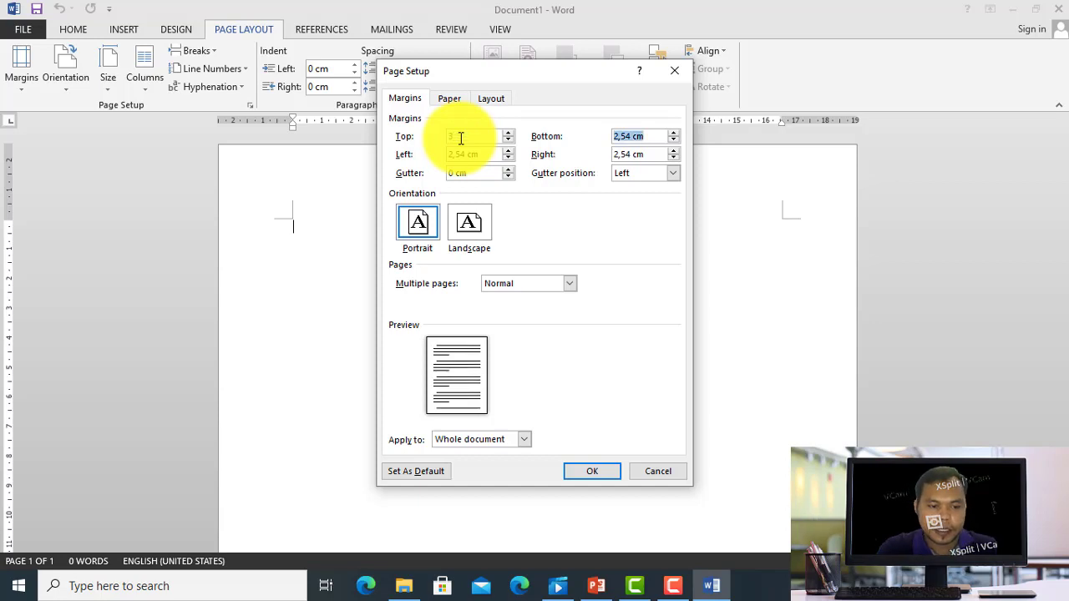
text(3)
key(Tab)
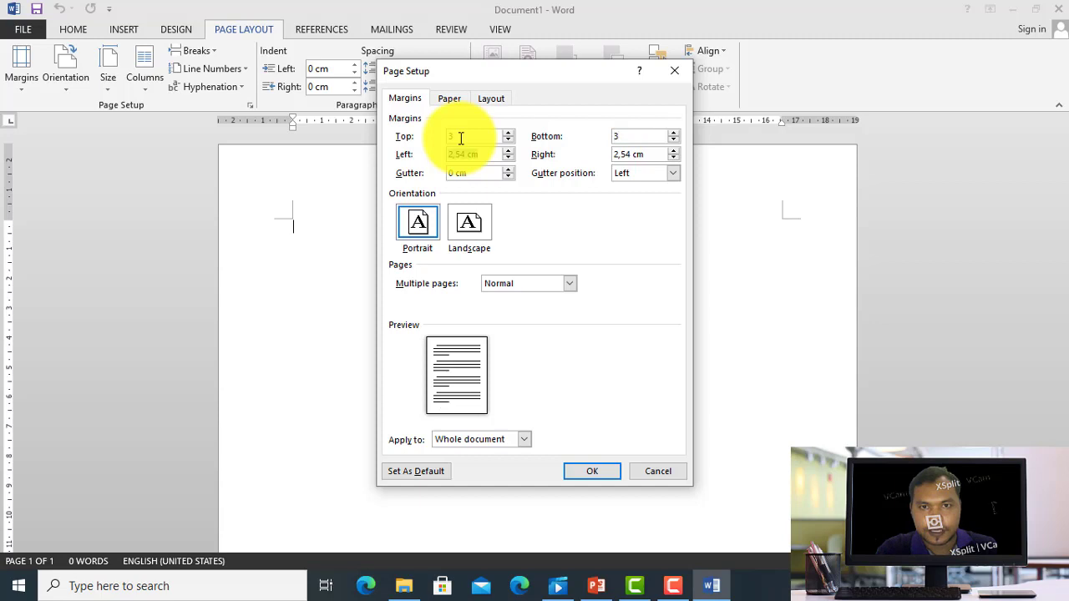
text(4)
key(Tab)
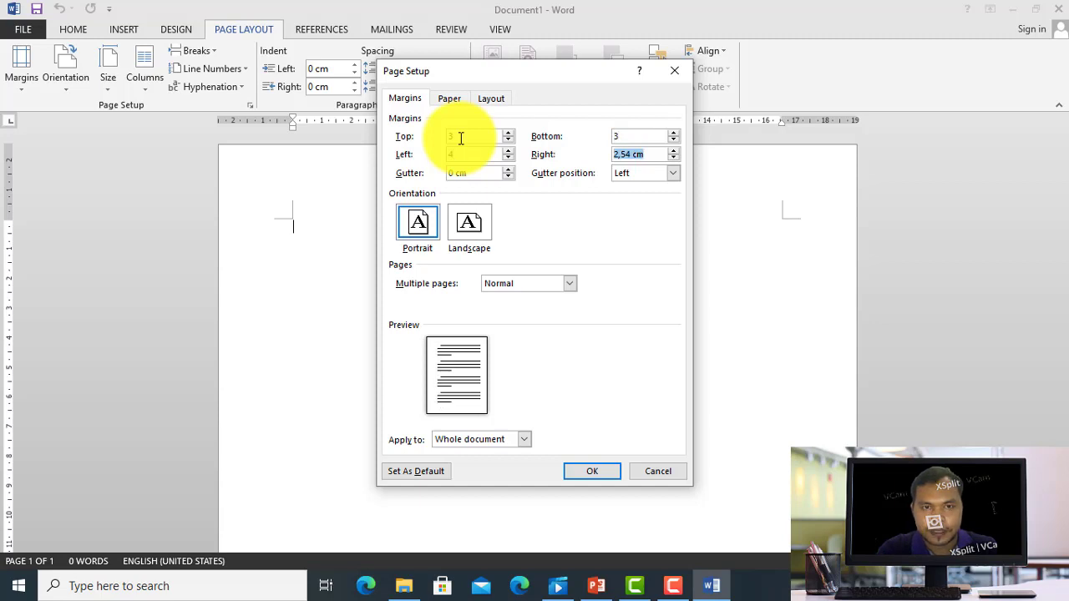
text(3)
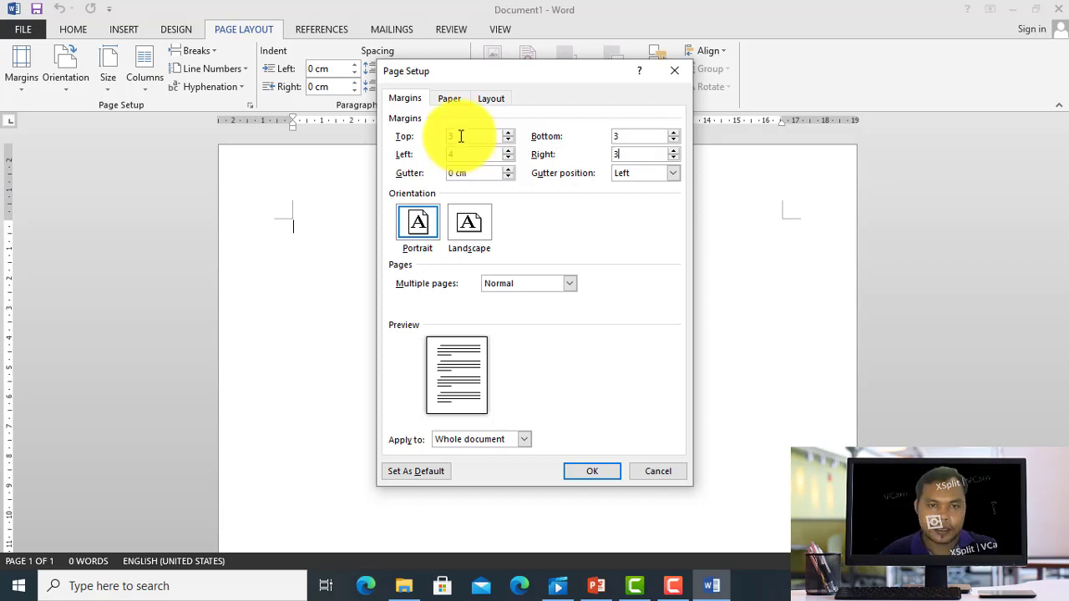
Set the paper size to A4 for the whole document and apply the page setup.
click(450, 100)
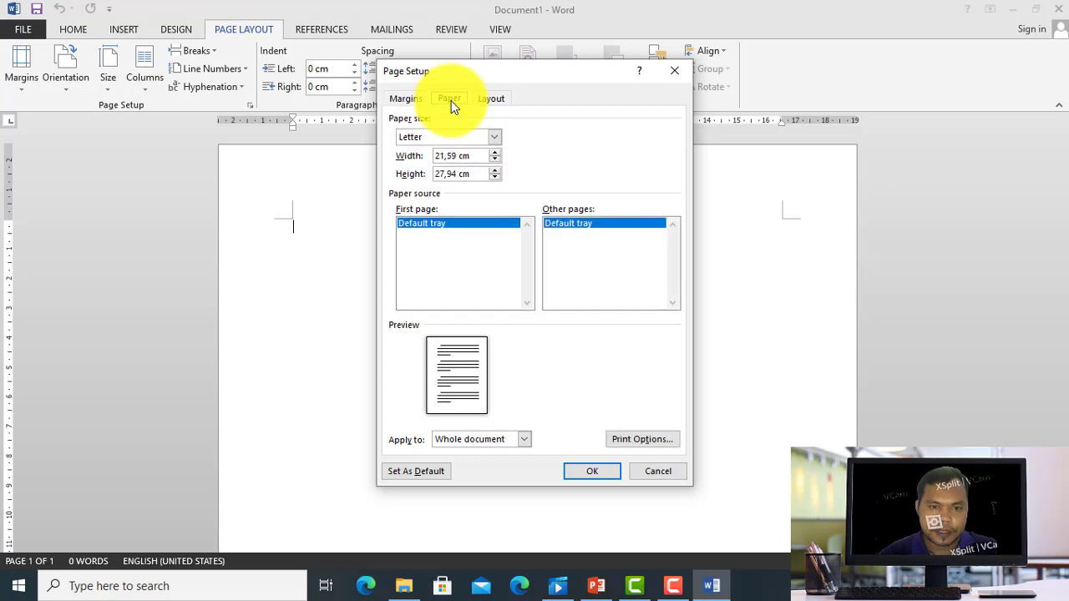
click(495, 137)
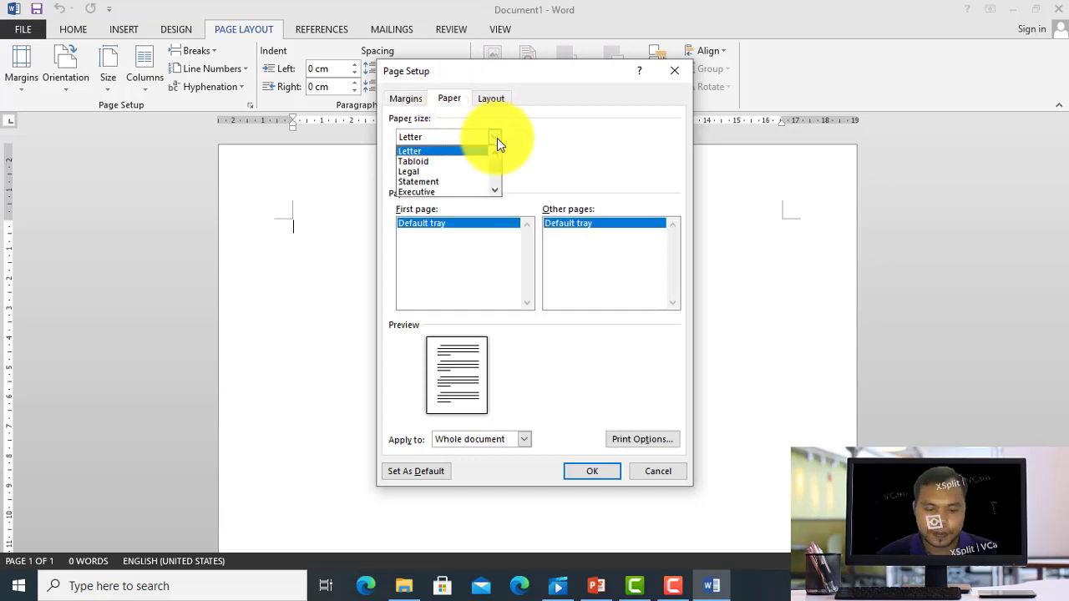
drag(495, 166, 496, 171)
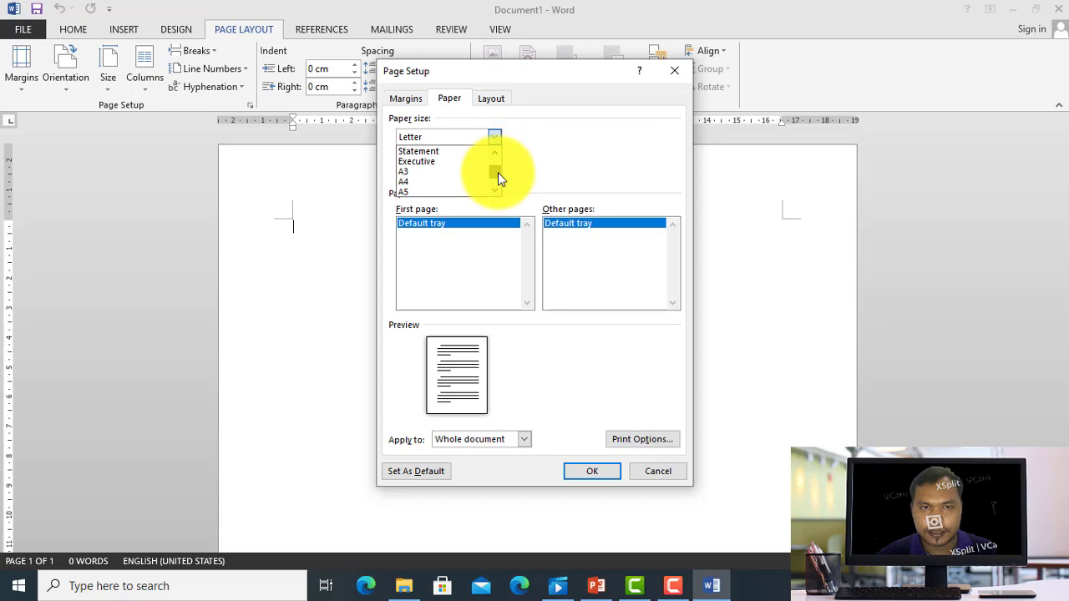
click(454, 189)
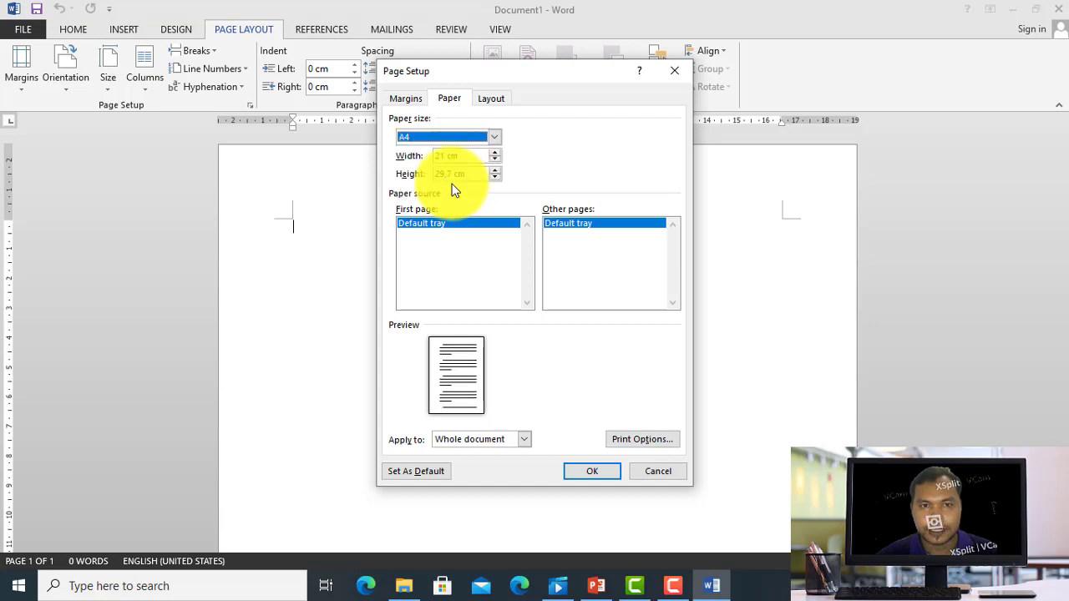
click(524, 439)
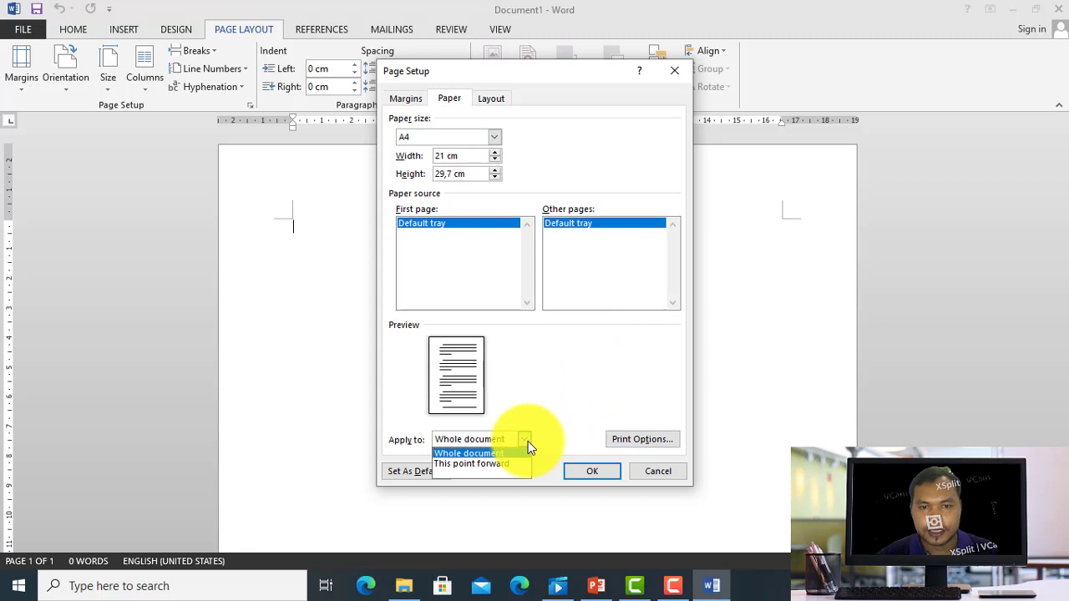
click(524, 439)
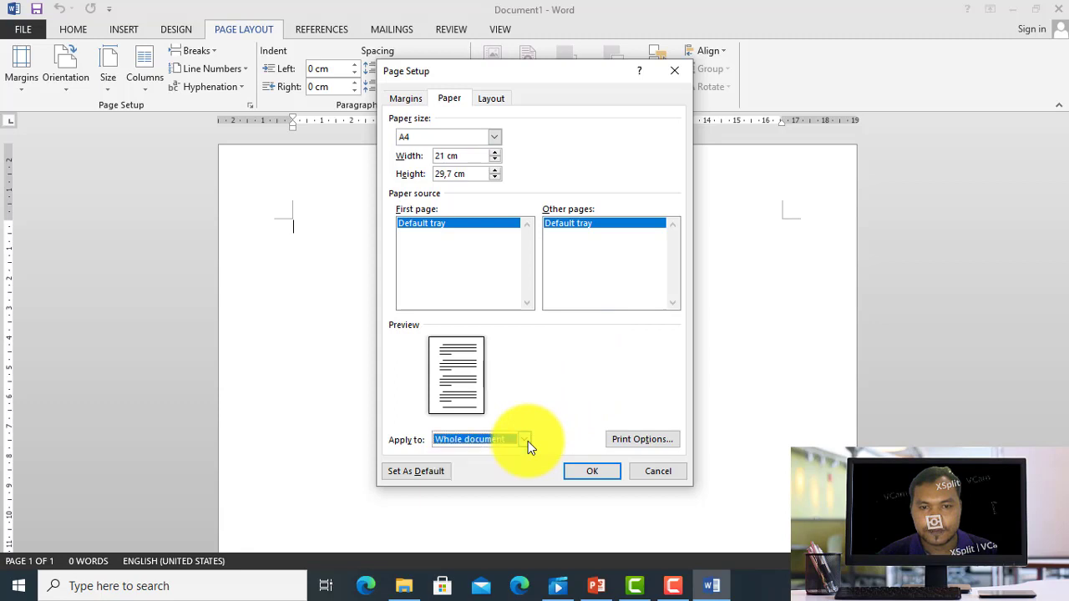
click(593, 473)
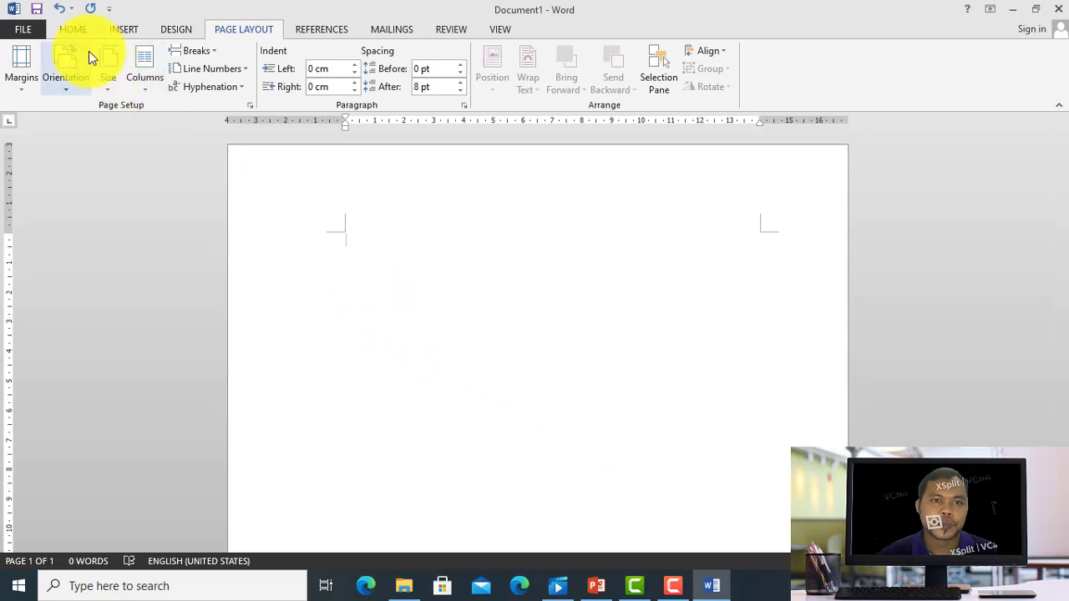
Set the text font to Times New Roman at size 12.
click(73, 29)
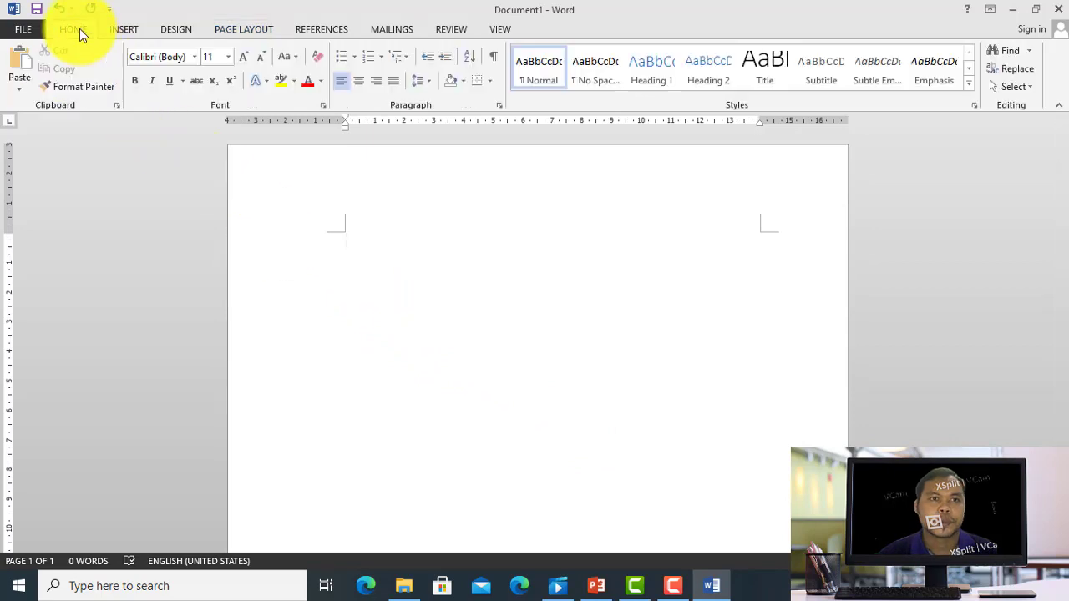
click(194, 58)
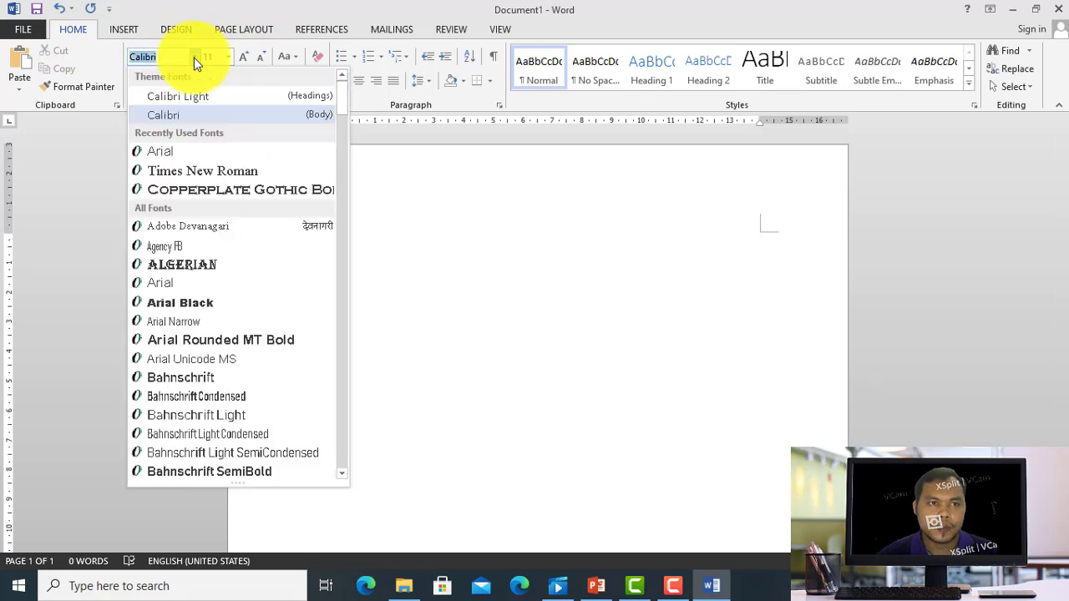
click(214, 180)
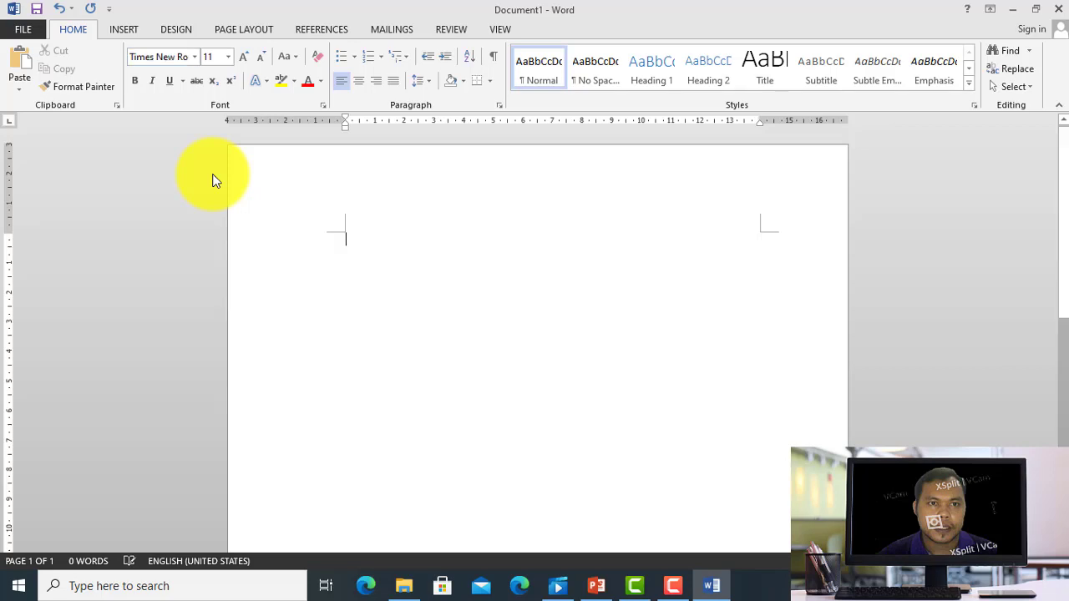
click(228, 56)
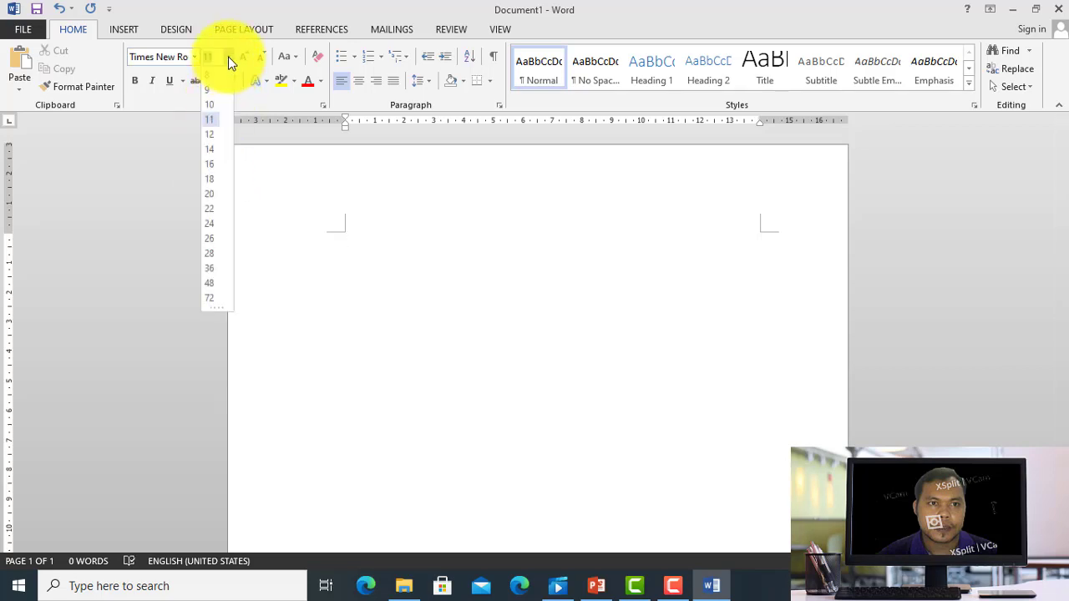
click(210, 134)
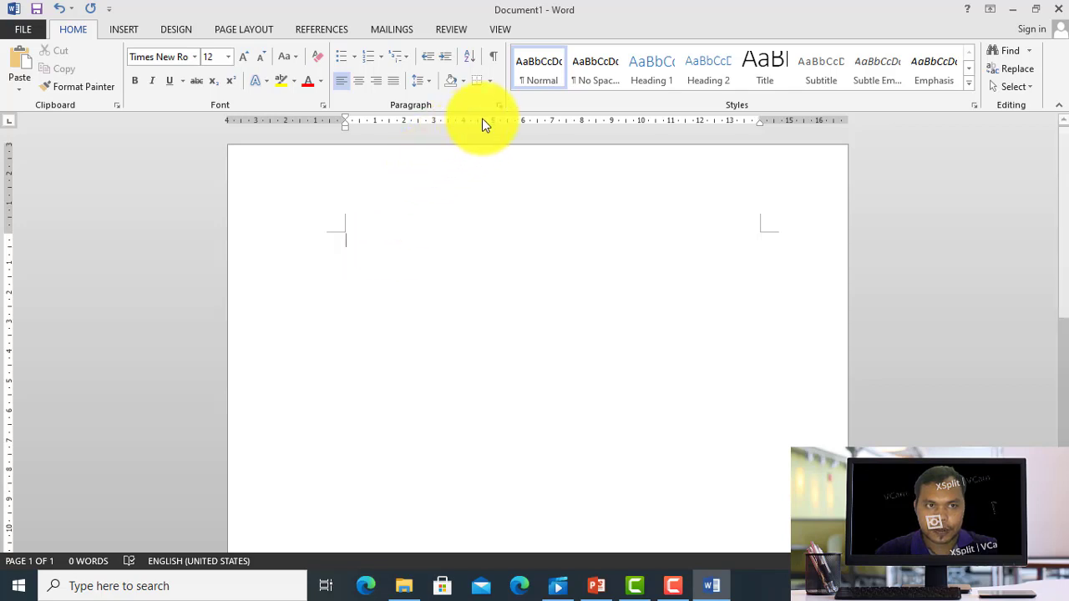
Set the paragraph spacing after to 0 pt and the line spacing to 1,5 lines.
click(499, 106)
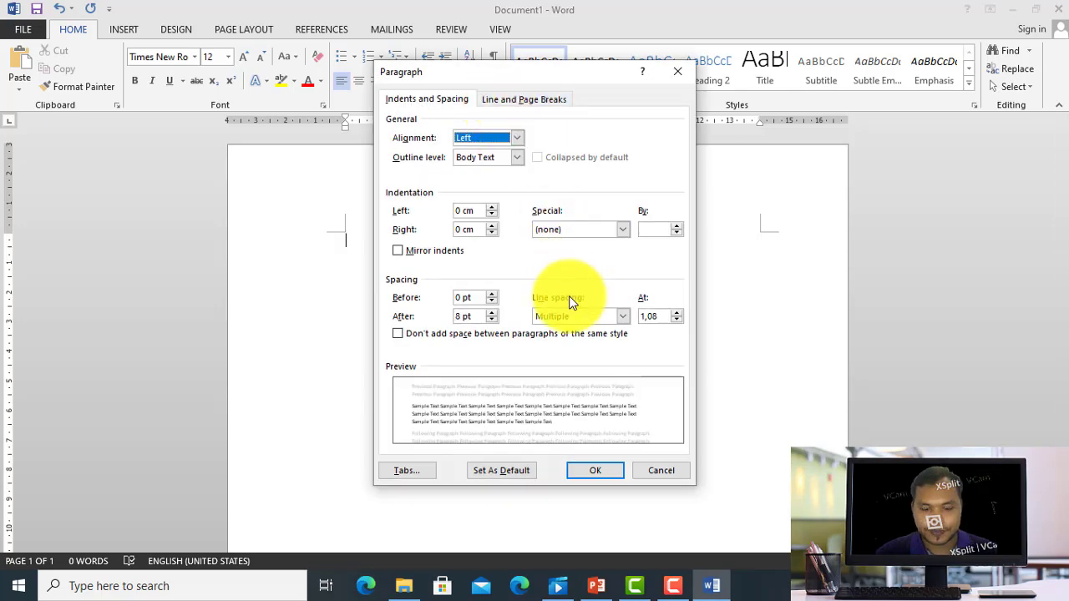
click(492, 320)
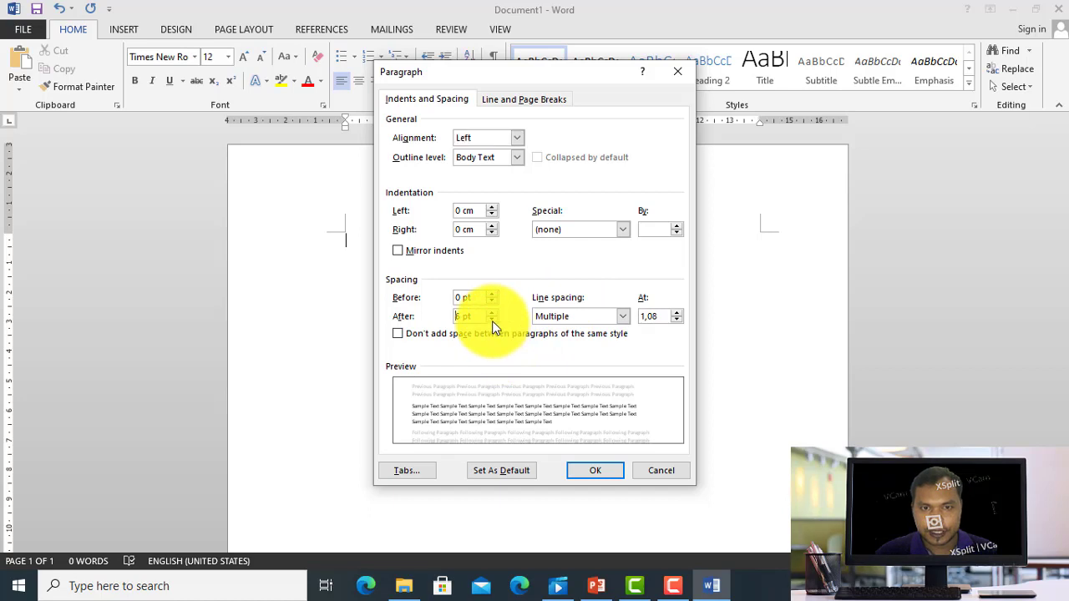
click(491, 321)
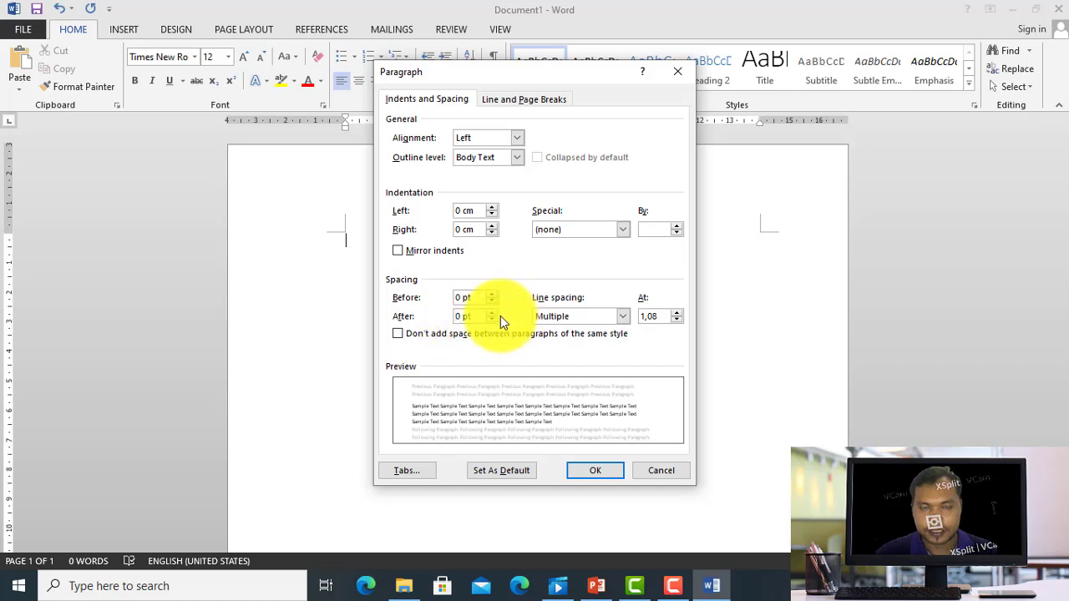
click(622, 317)
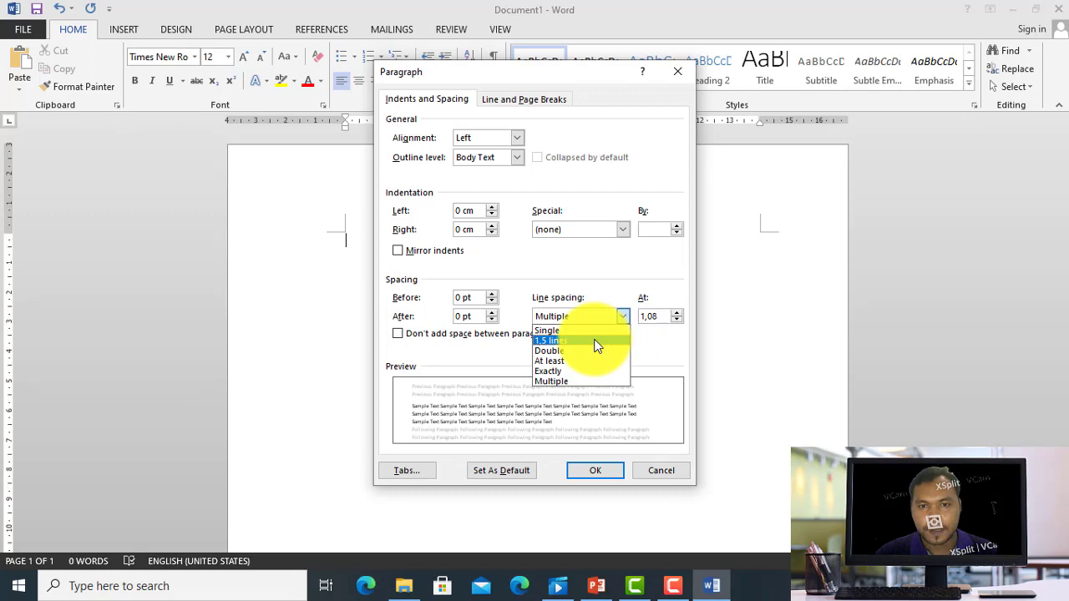
click(595, 342)
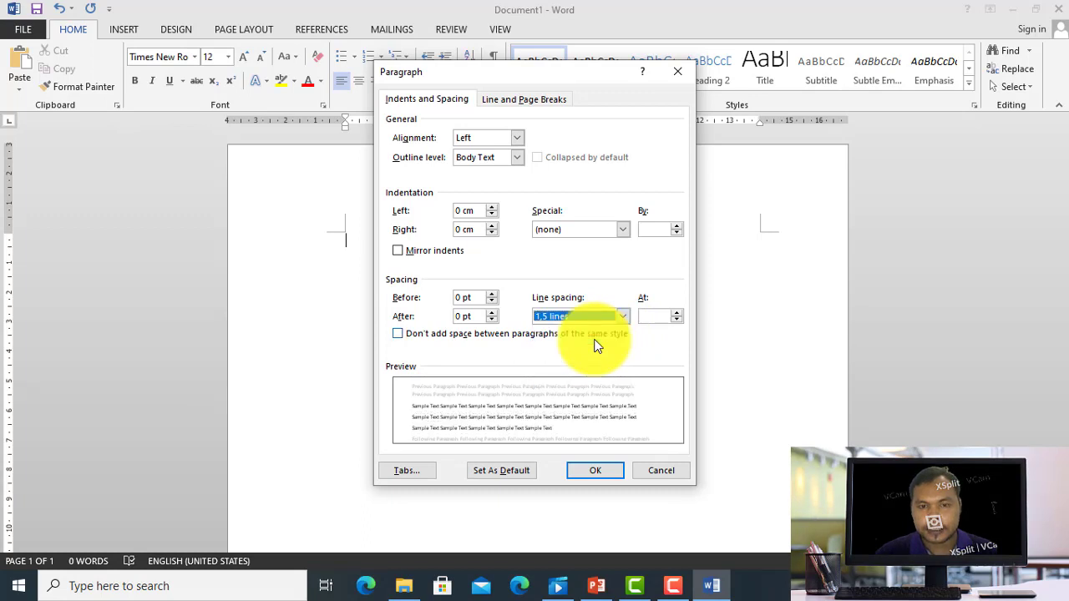
click(597, 470)
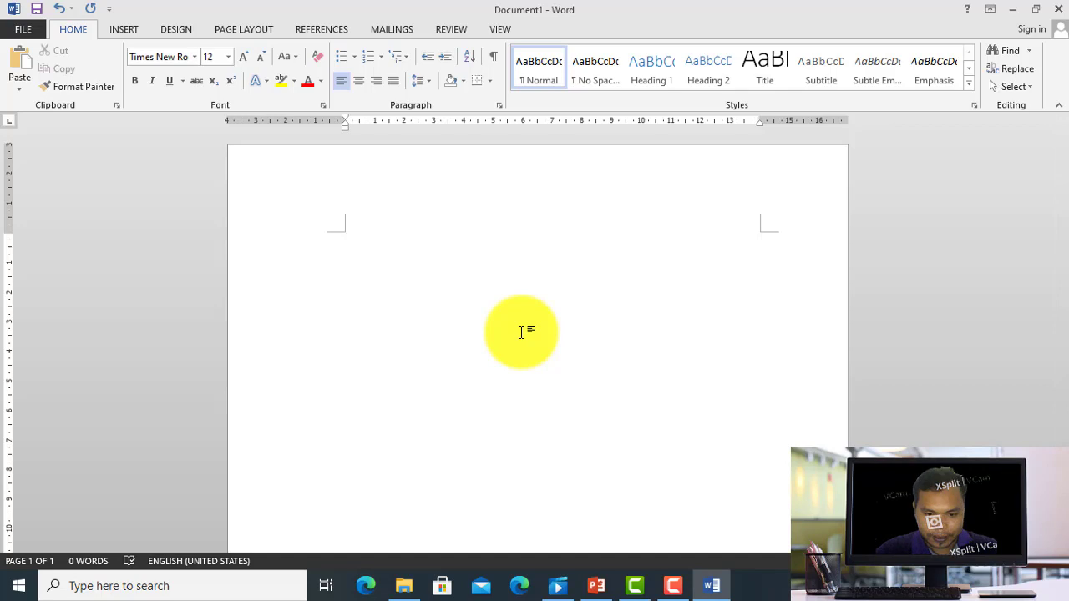
Write the first two outline lines, "HALAMAN JUDUL" and "LEMBAR PERSETUJUAN", at the start of the page.
text(HA)
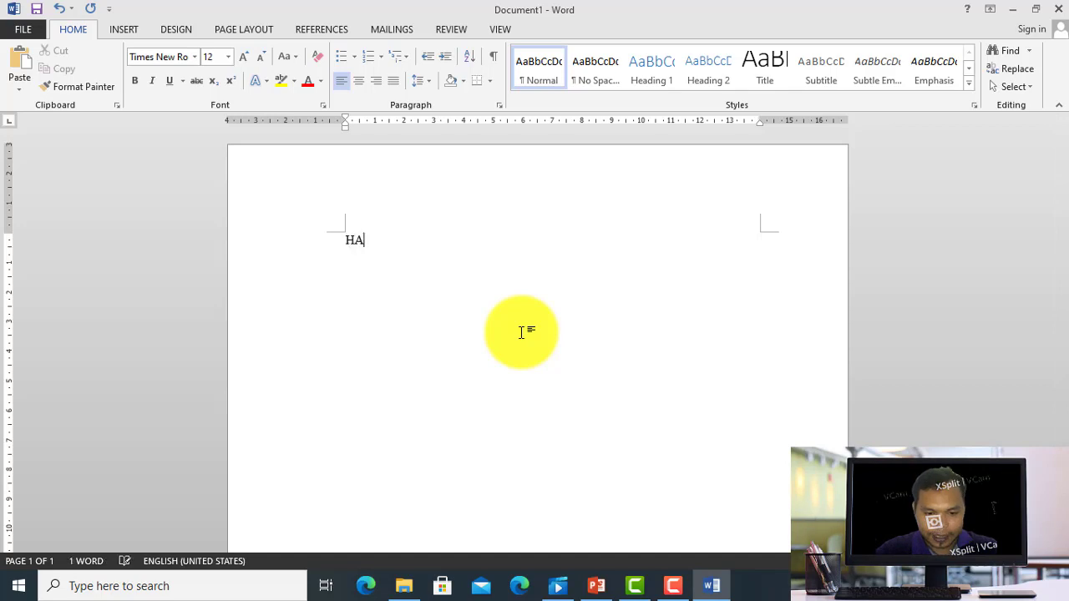
text(LAMAN JUDU)
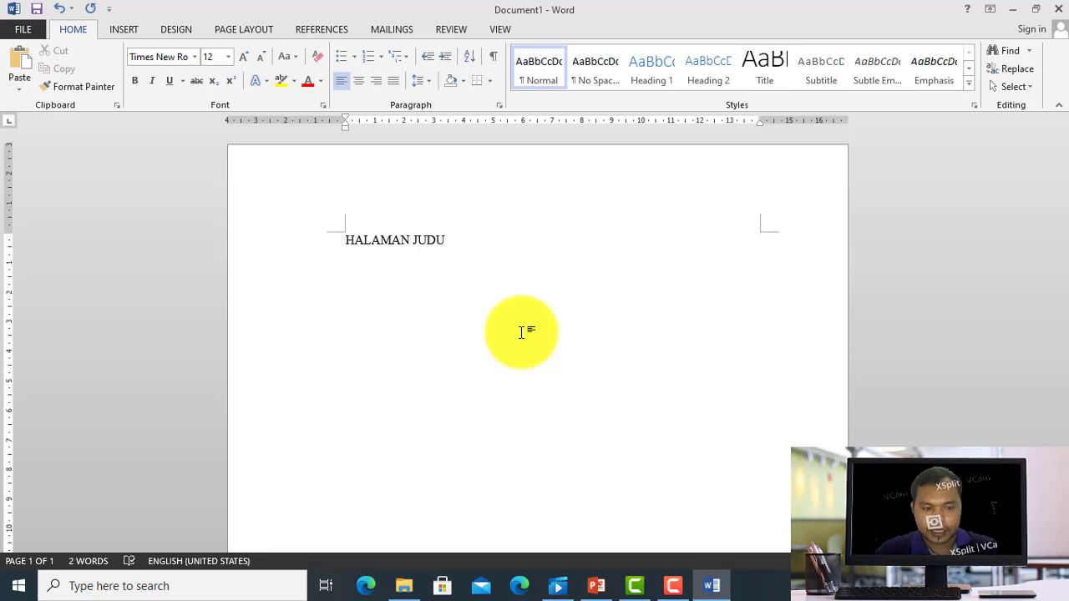
text(L)
key(Return)
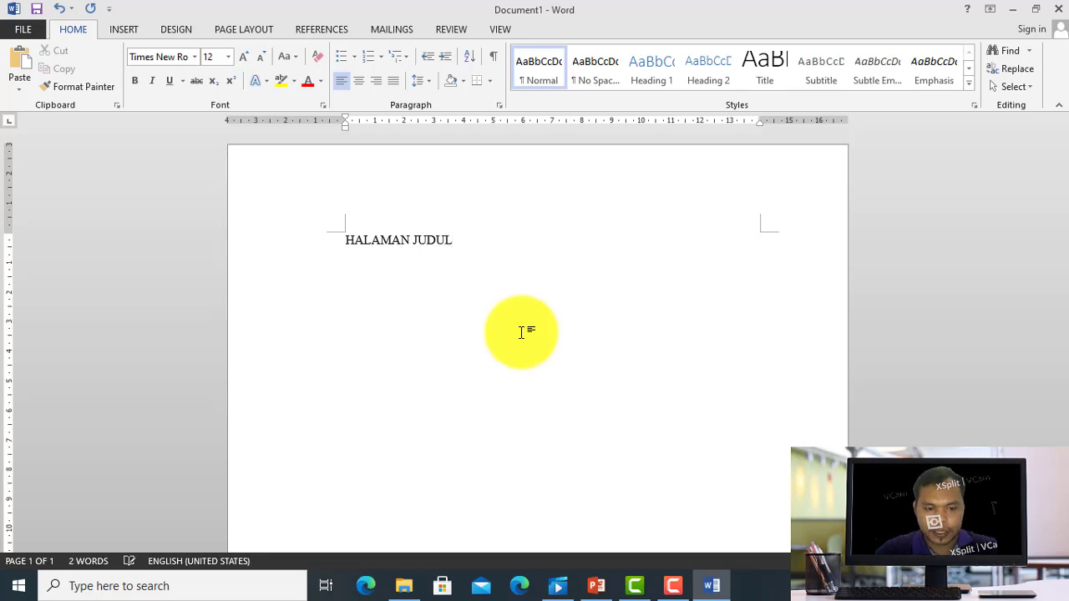
text(L)
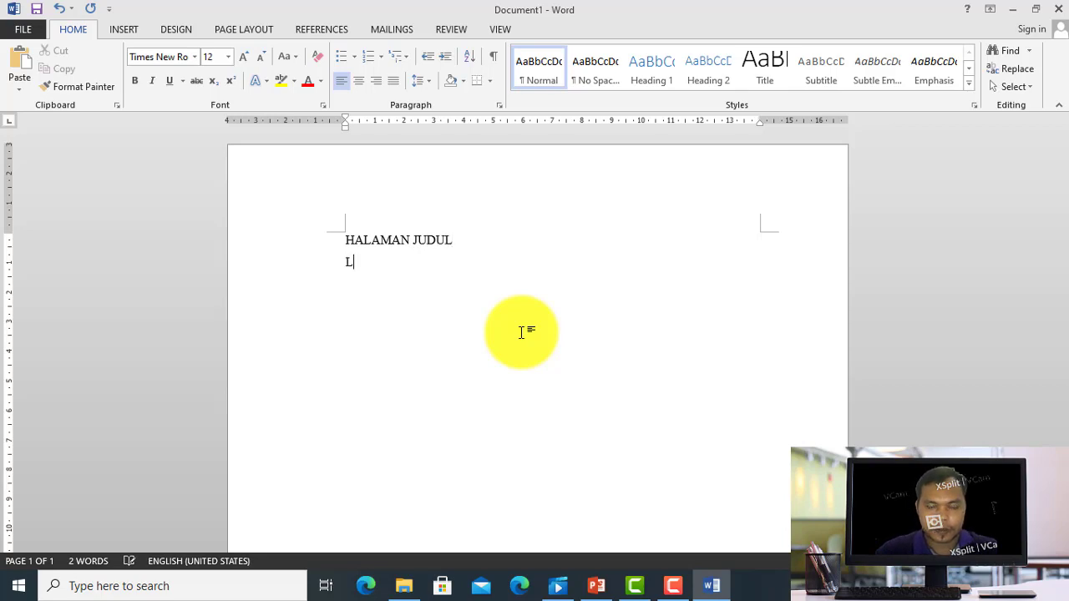
text(EMBAR )
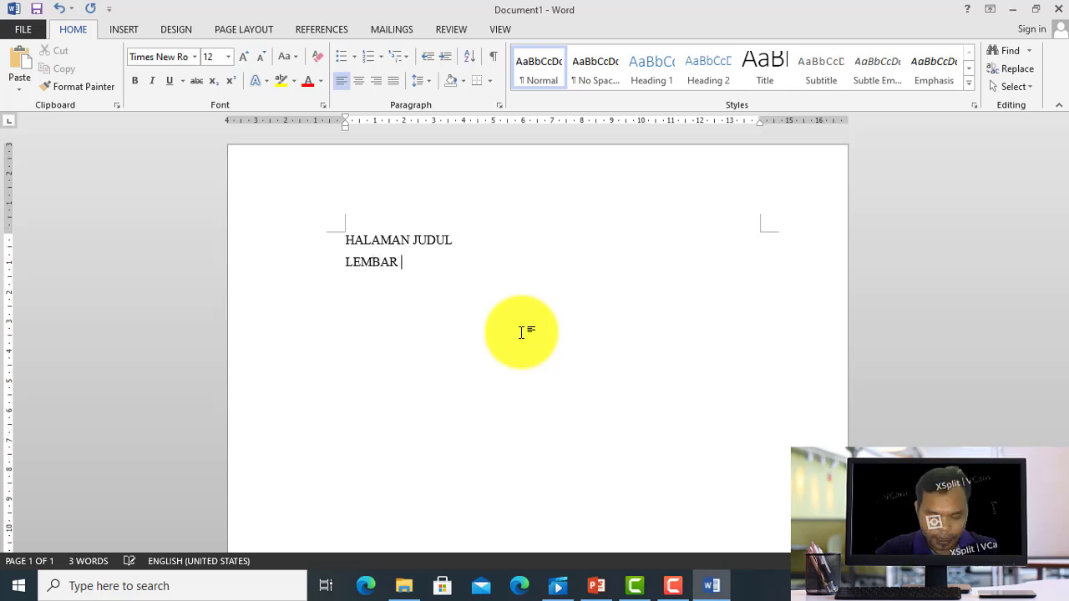
text(PERSETUJUAN)
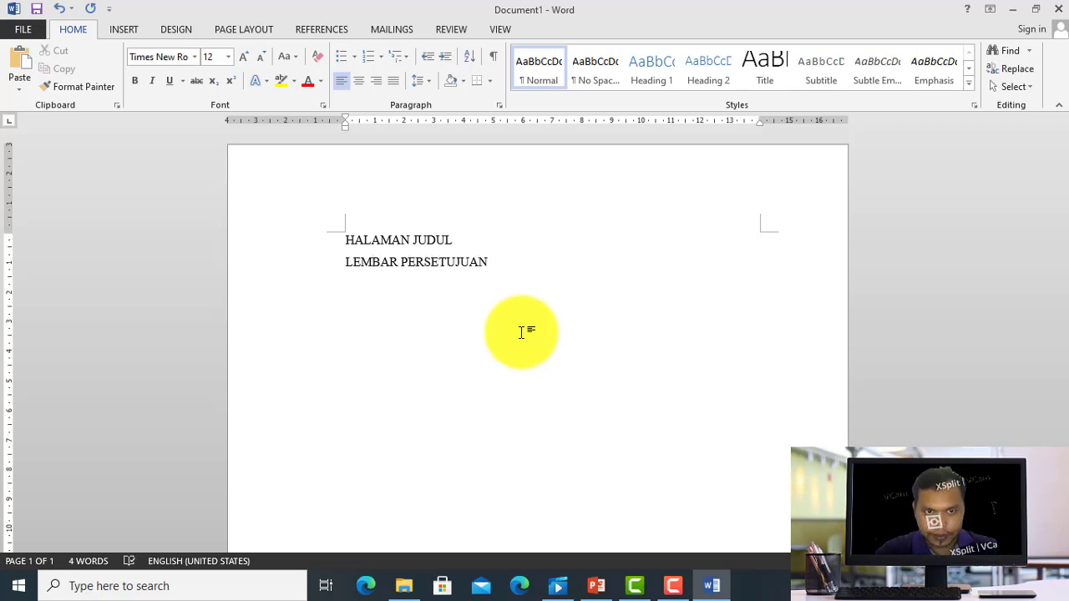
key(Return)
Add the outline lines "IDENTITAS SISWA" and "IDENTITAS DUDI" beneath LEMBAR PERSETUJUAN.
text(ID)
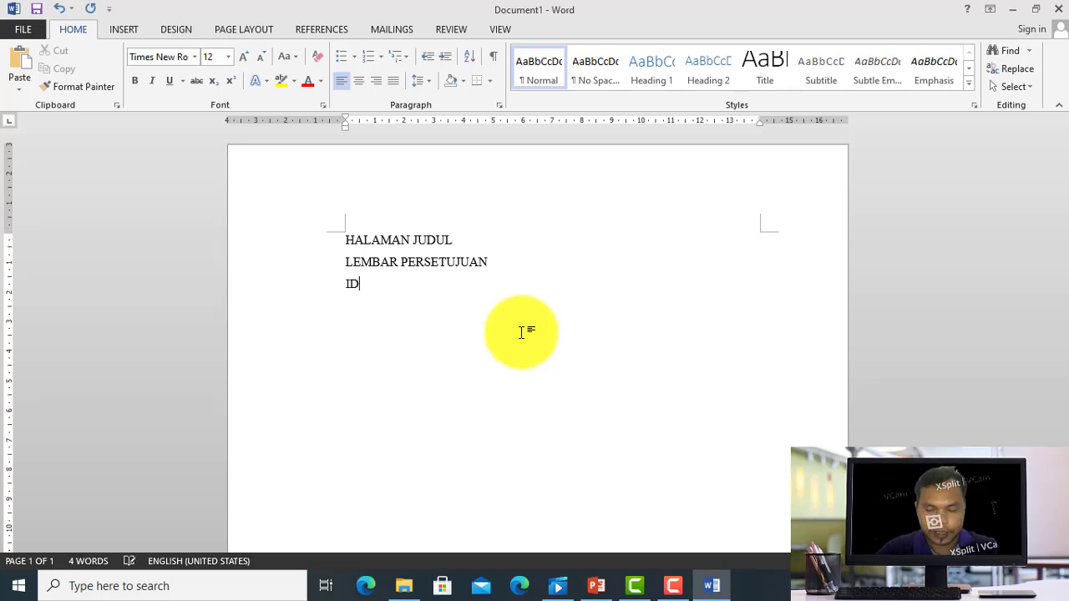
text(ENTITA)
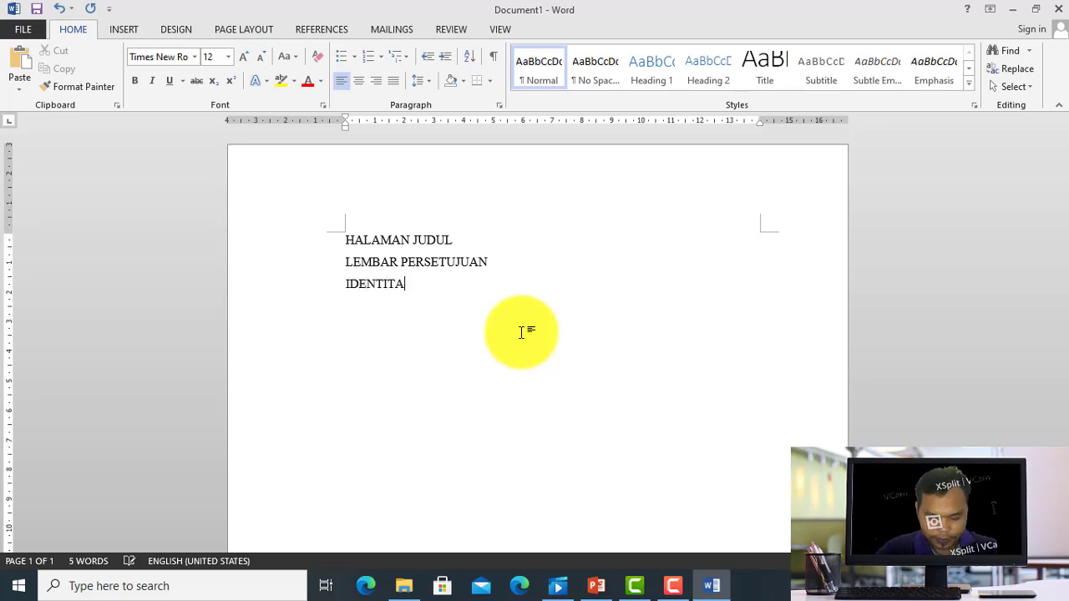
text(S SISWA)
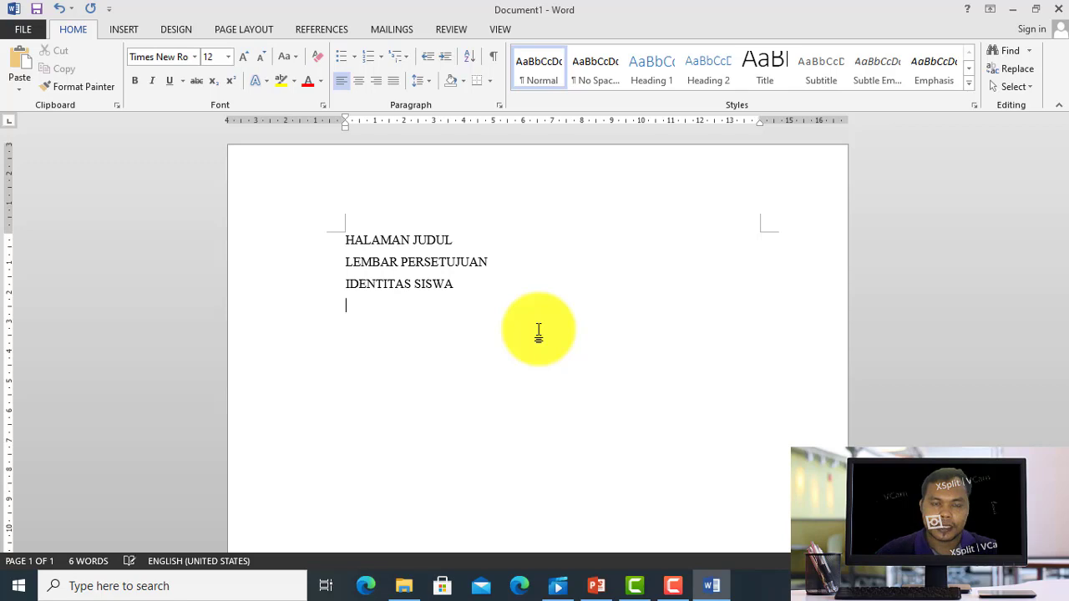
key(Return)
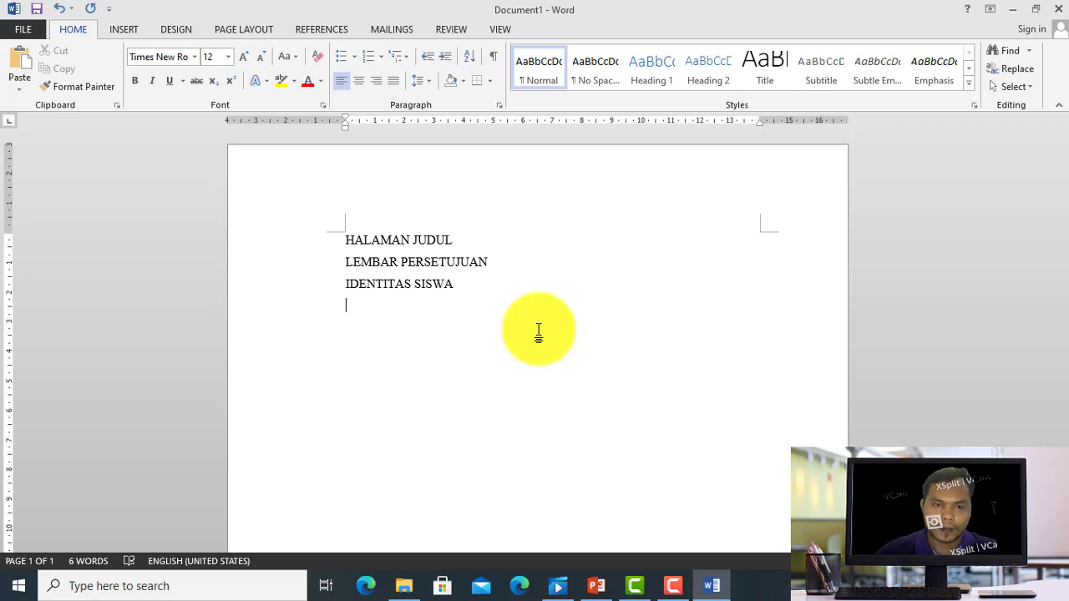
text(IDEN)
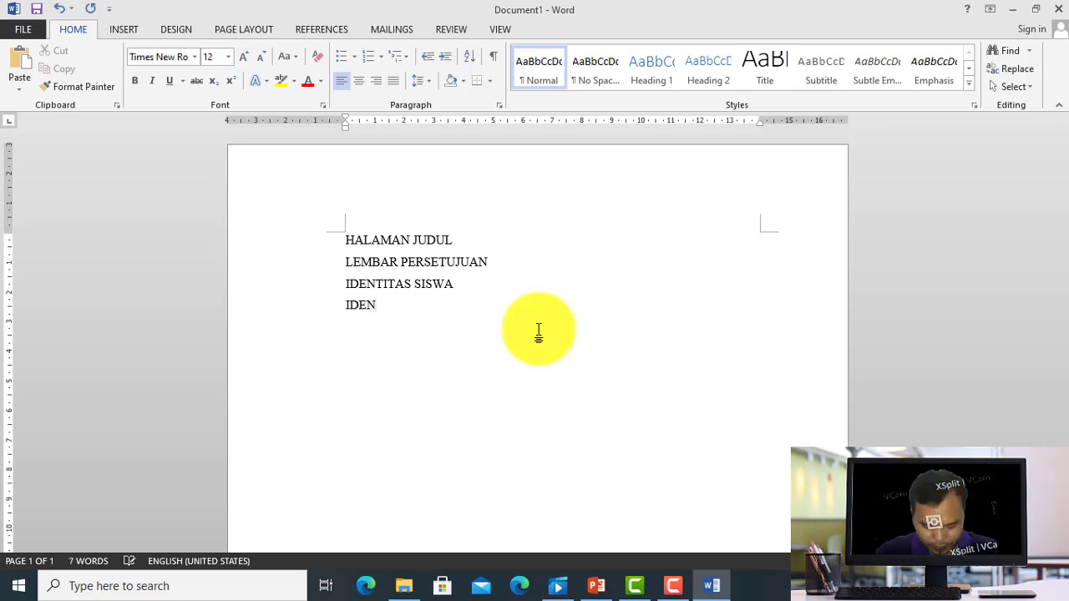
text(TITS)
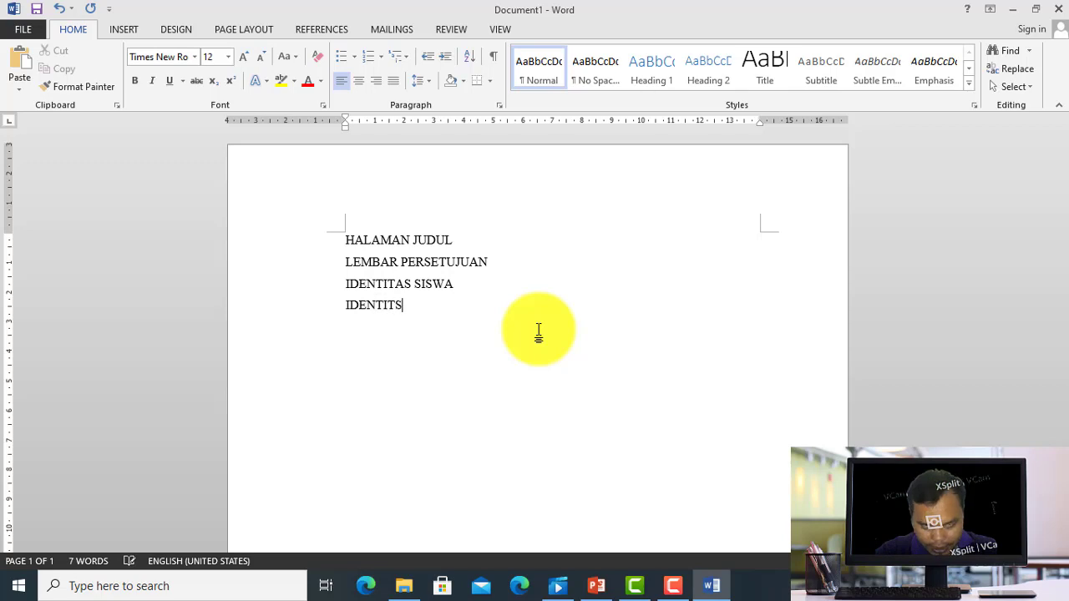
key(BackSpace)
text(AS DU)
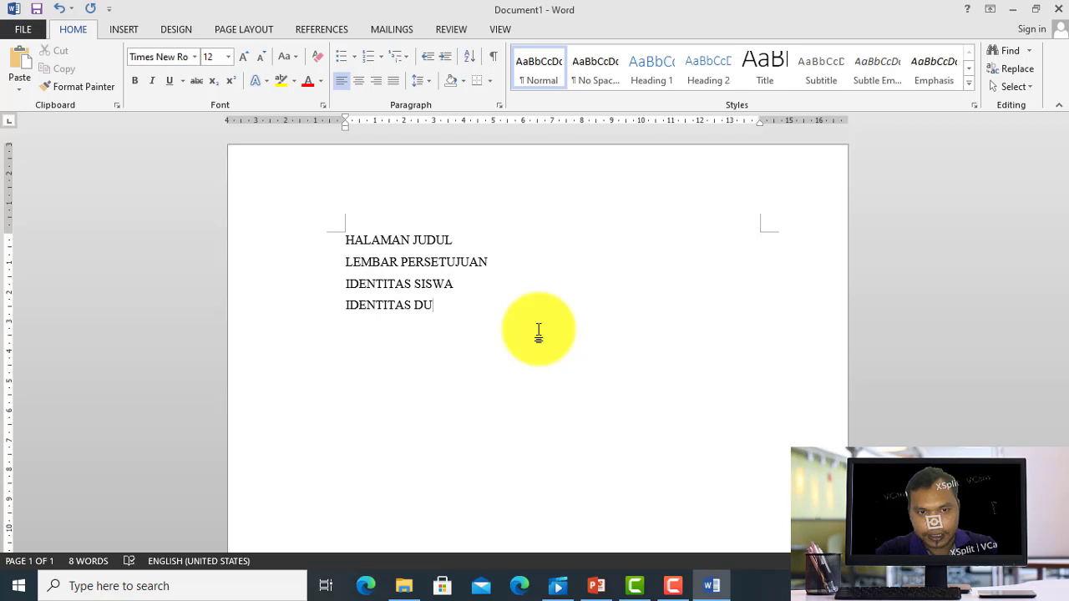
text(DI )
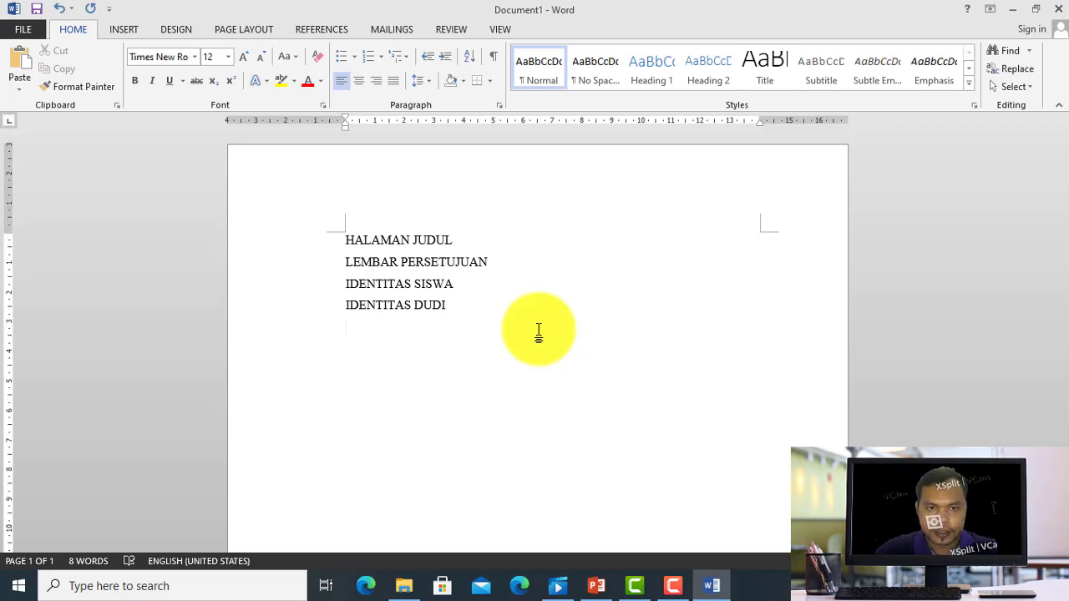
Add the outline lines "KATA PENGANTAR" and "DAFTAR ISI" beneath IDENTITAS DUDI.
text(KATA PENGANT)
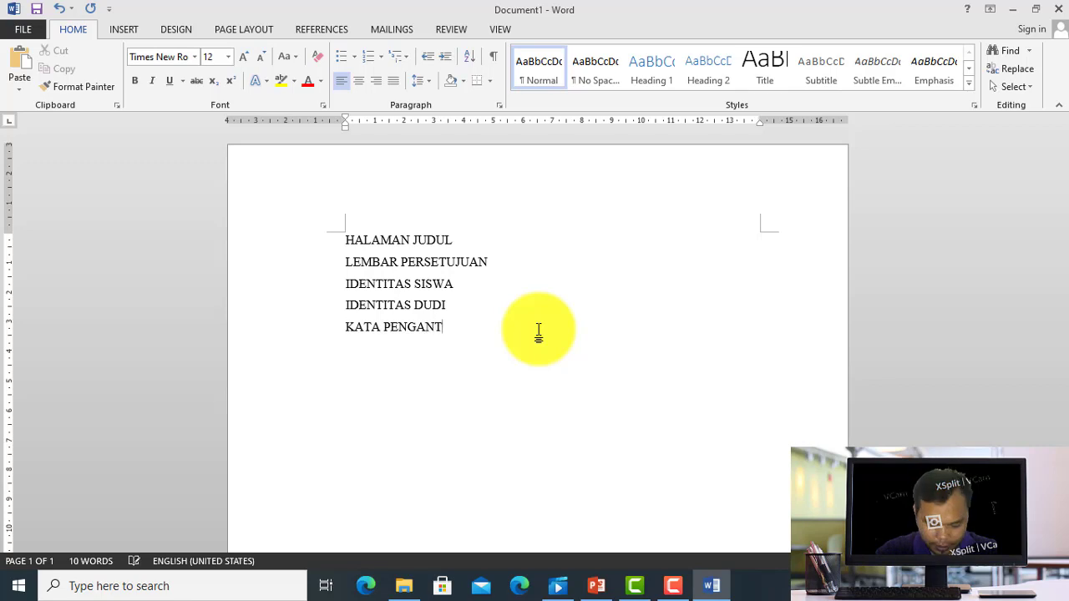
text(AR)
key(Return)
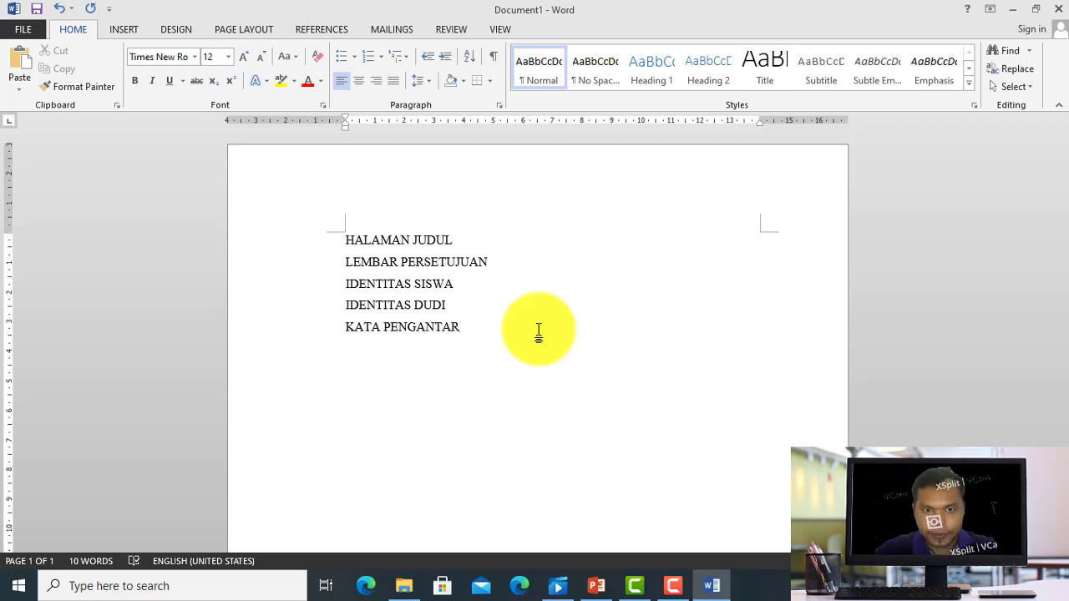
text(DAF)
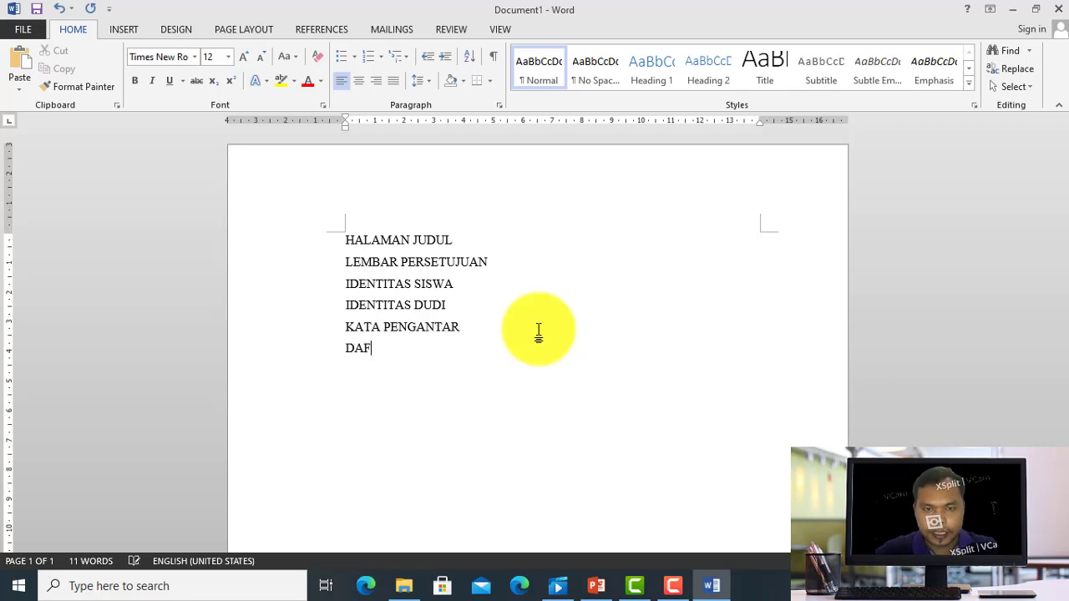
text(TAR ISI)
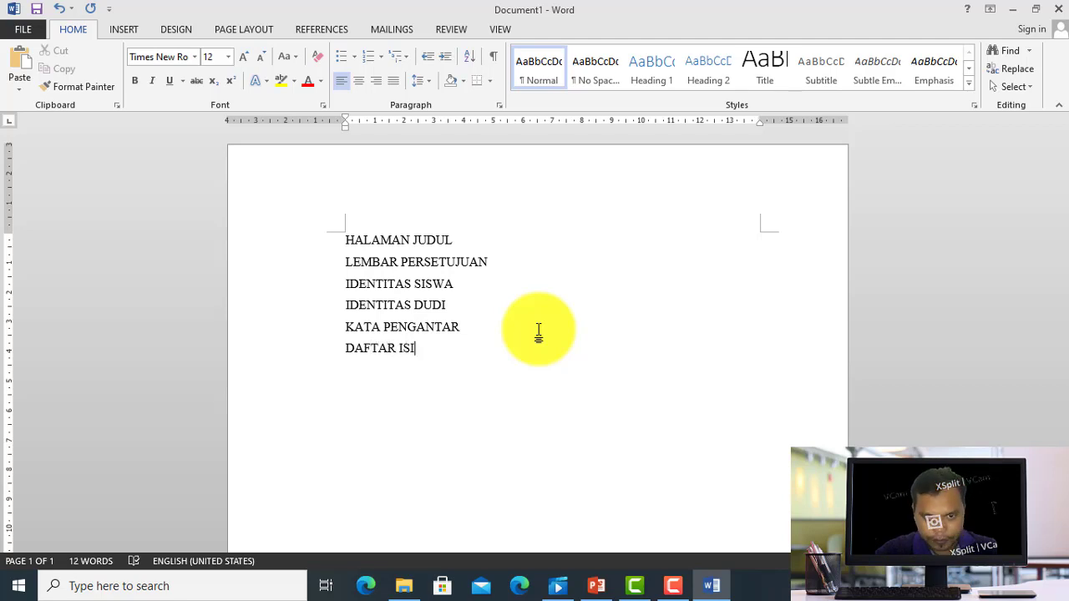
key(Return)
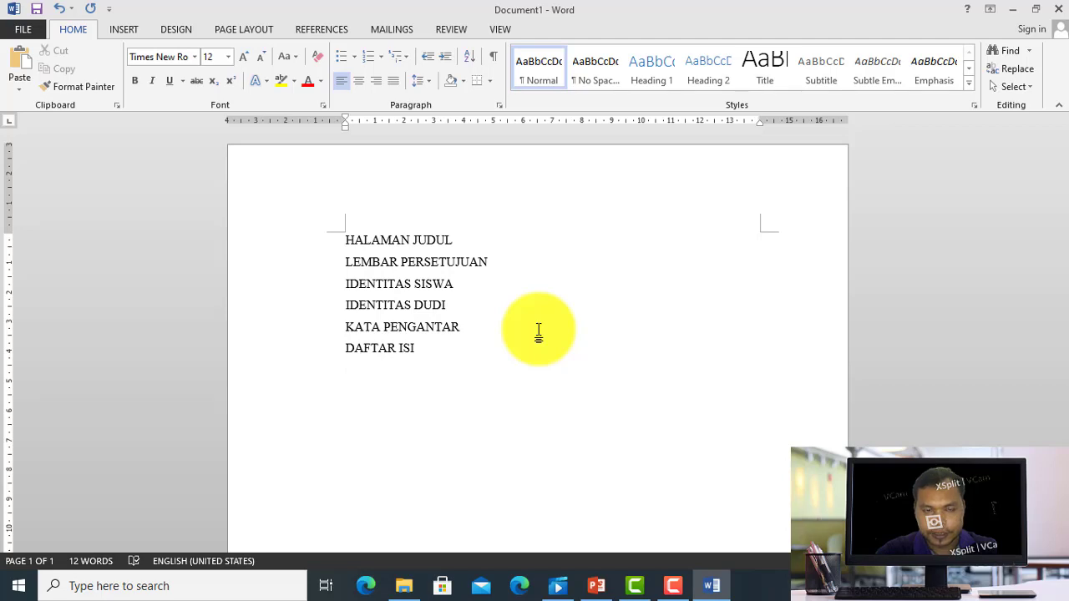
Add the outline lines "DATAR TABEL" and "DAFTAR GAMBAR" beneath DAFTAR ISI.
text(DATAR )
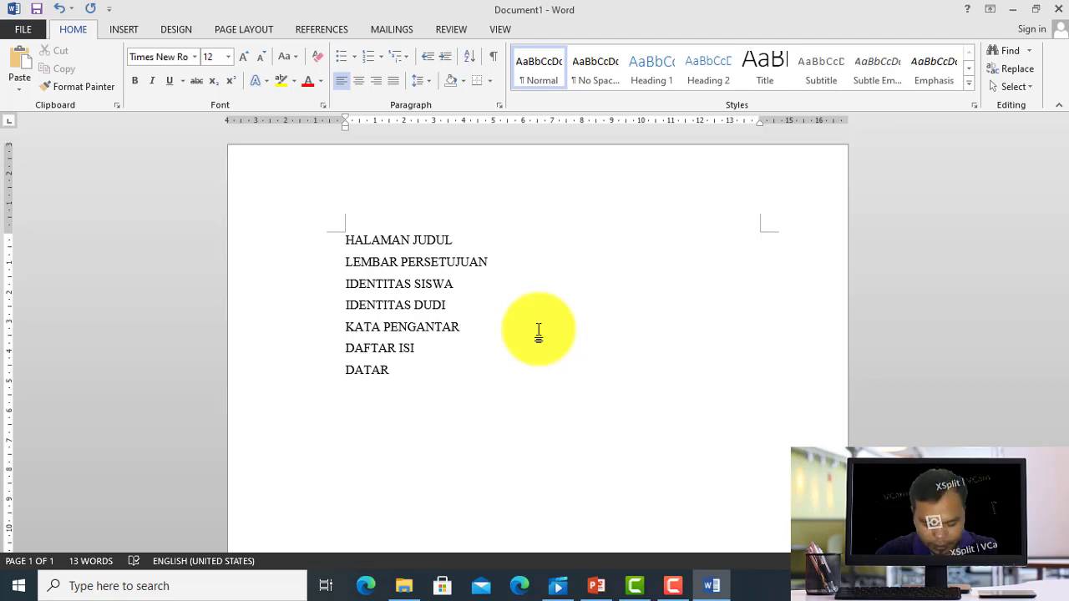
text(TABEL )
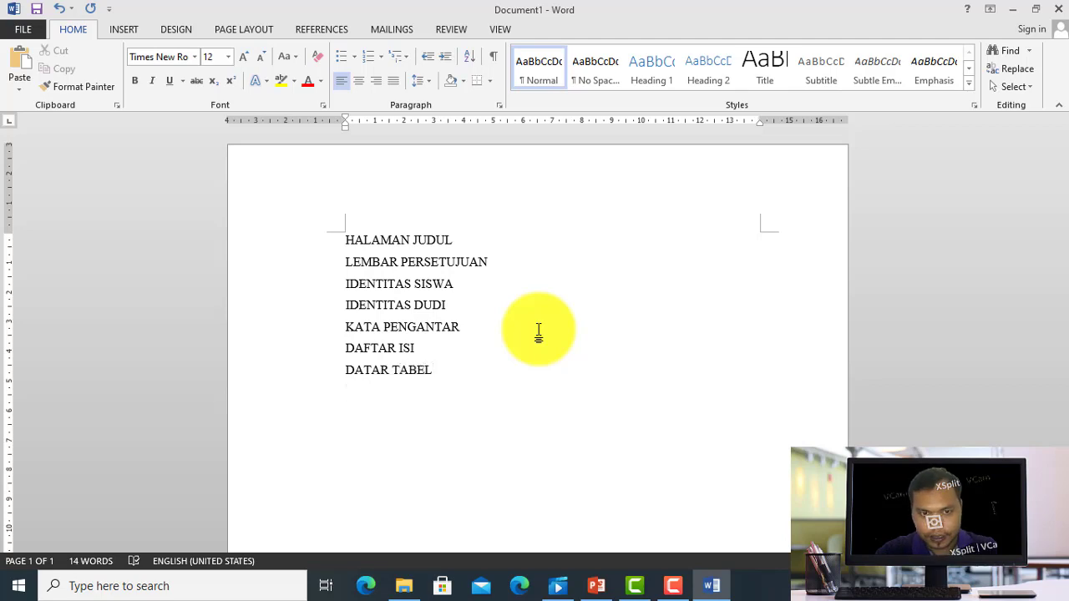
text(DAFTAR)
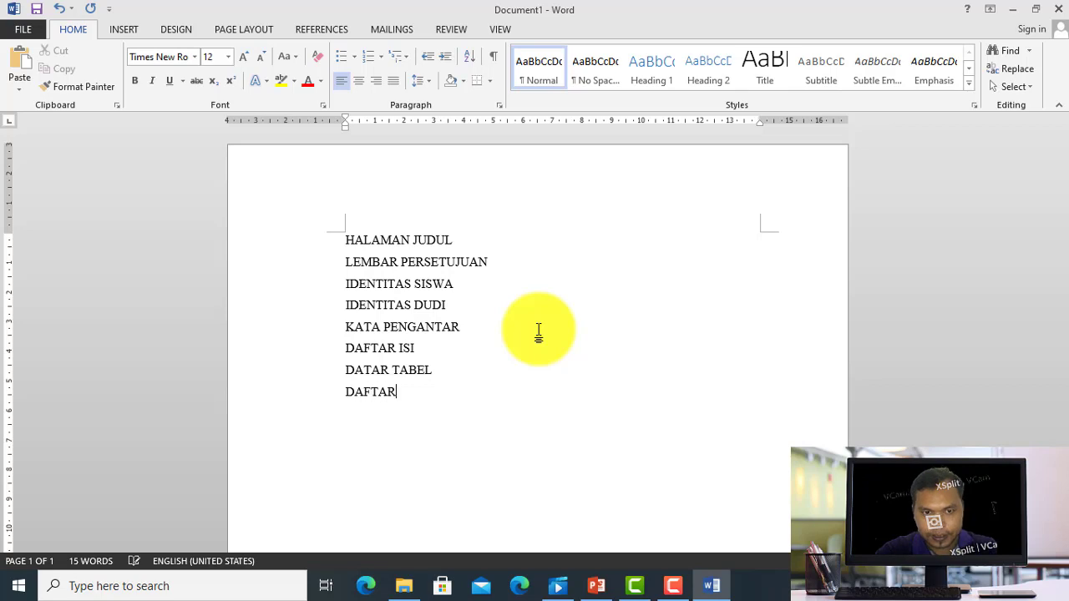
text( GAMBAR)
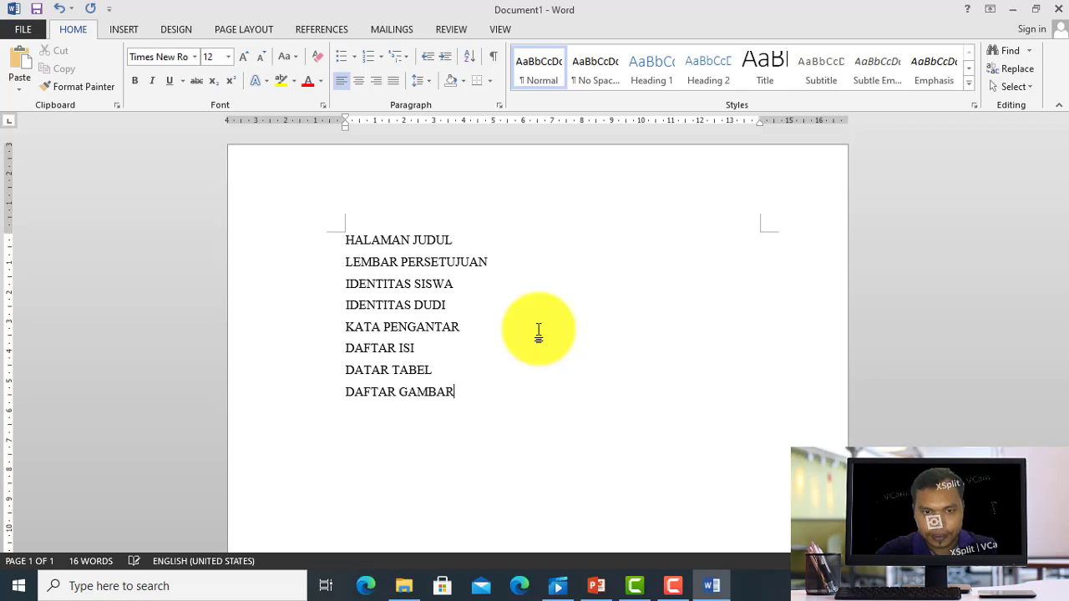
key(Return)
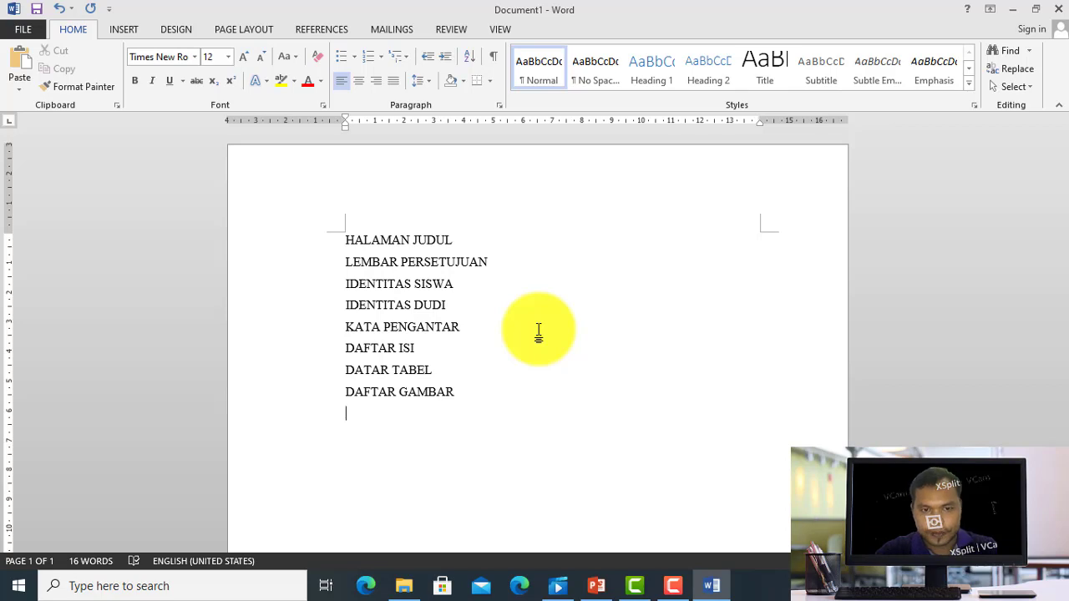
Add the outline line "DAFTAR LAMPIRAN" beneath DAFTAR GAMBAR and start a new line after it.
text(DAFTAR)
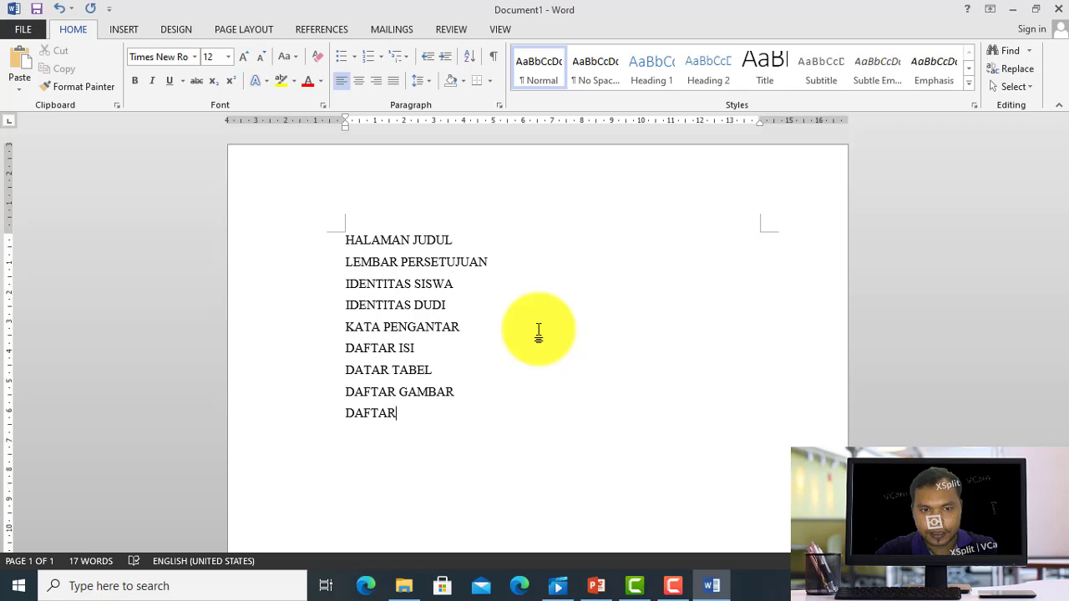
text( LAMPRA)
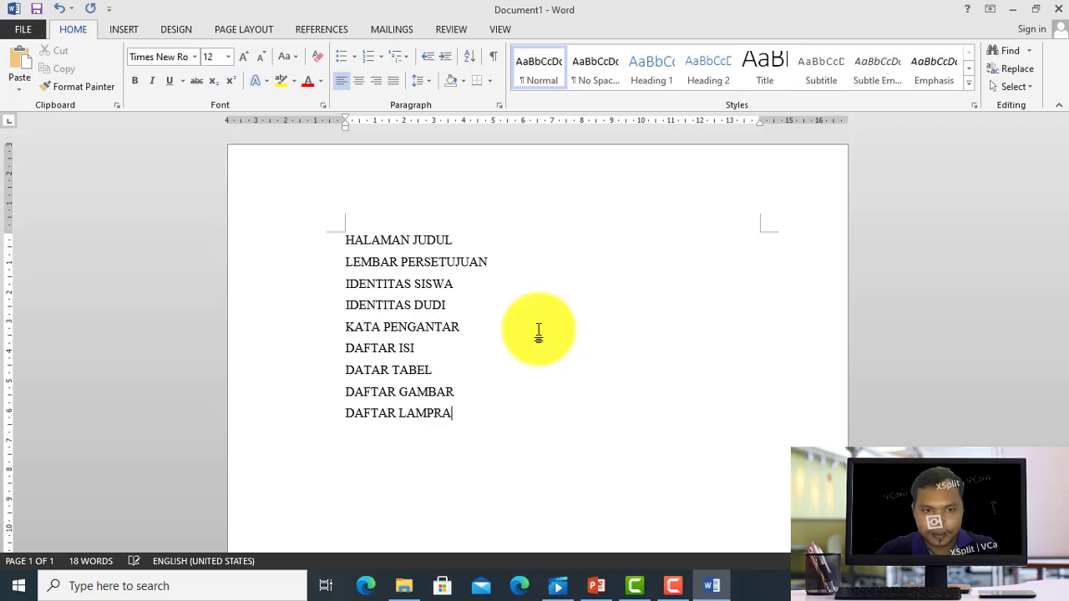
key(BackSpace)
key(BackSpace)
key(BackSpace)
text(PIRA)
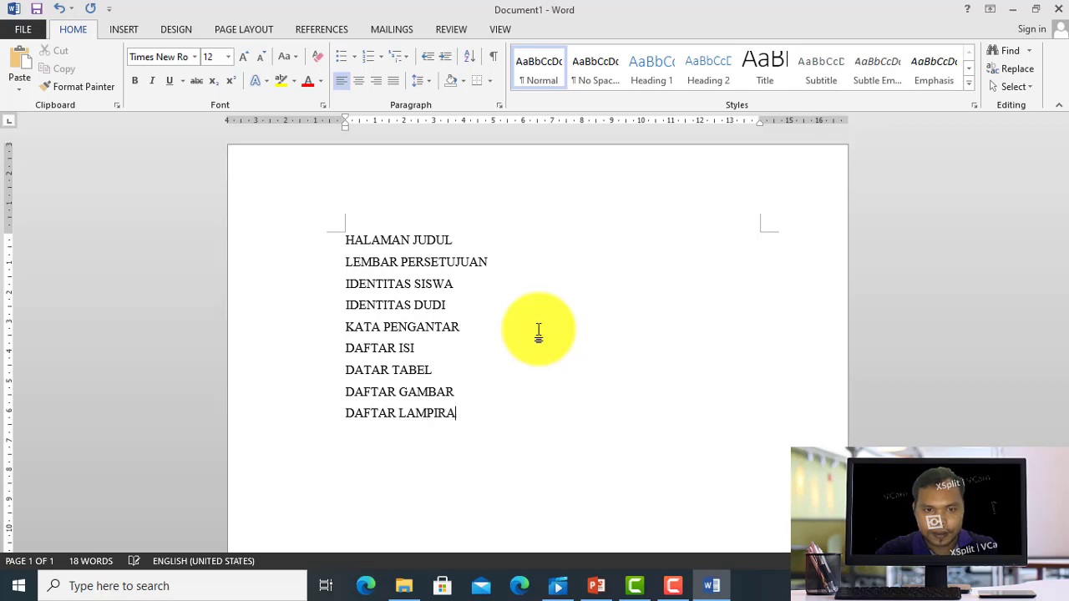
text(N)
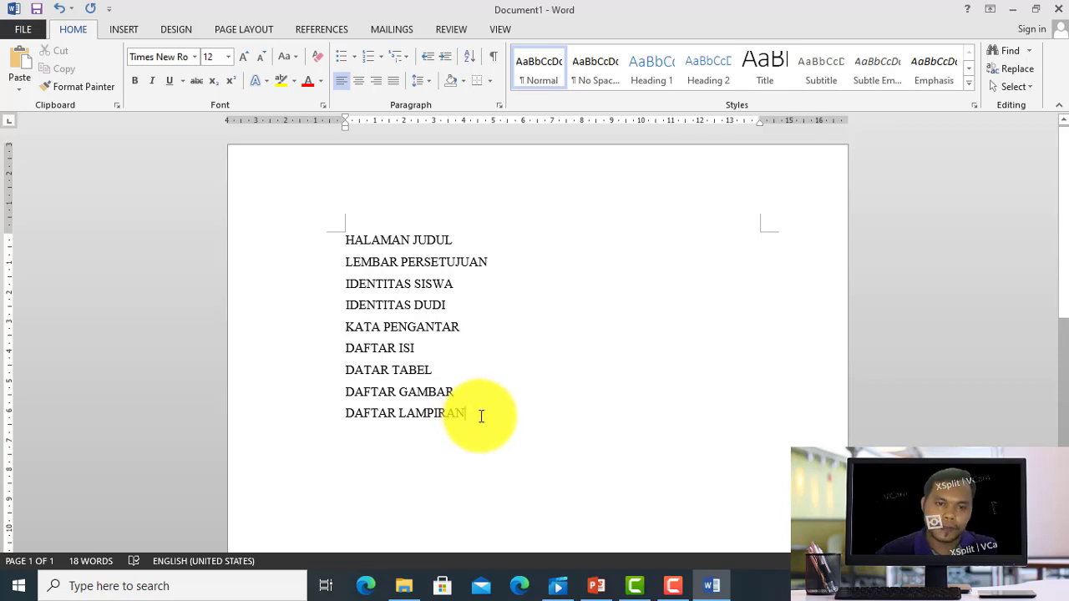
key(Return)
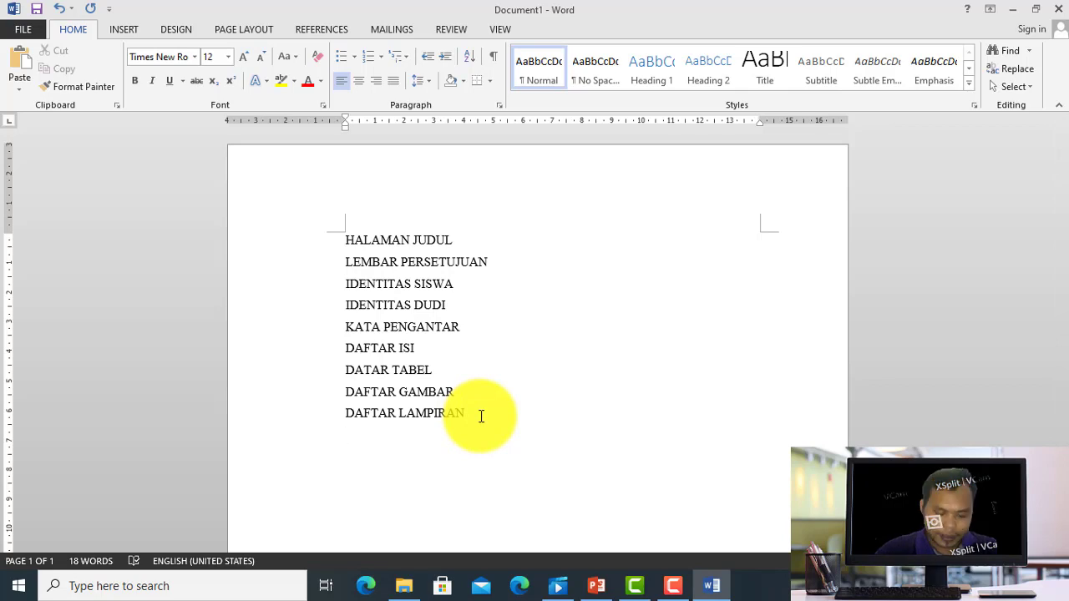
Add the chapter line "BAB 1 PENDAHULUAN" beneath DAFTAR LAMPIRAN and start a new line.
text(BAB 1 PE)
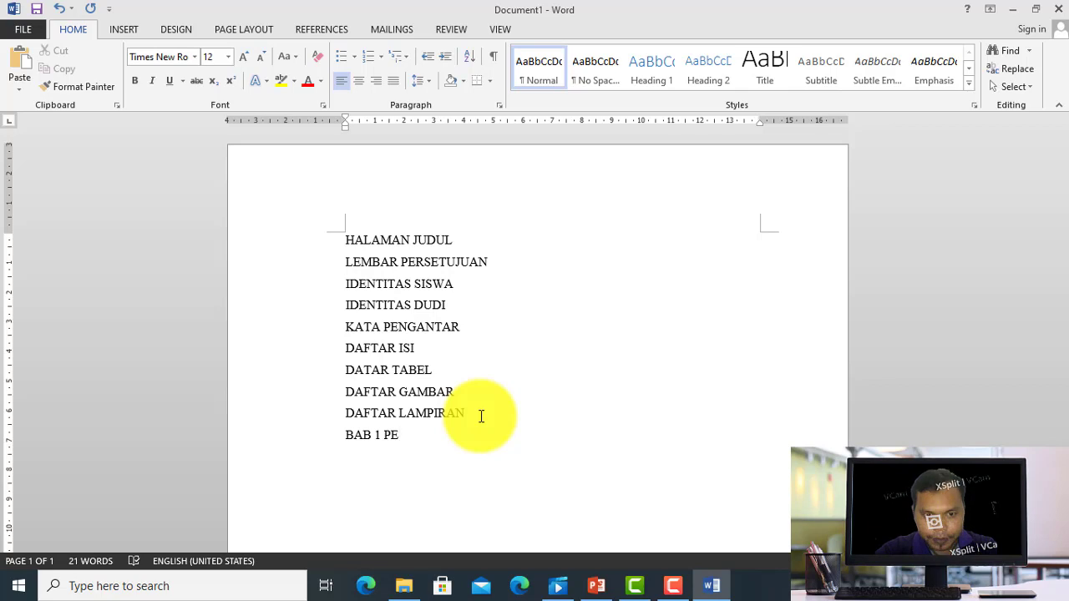
text(ND)
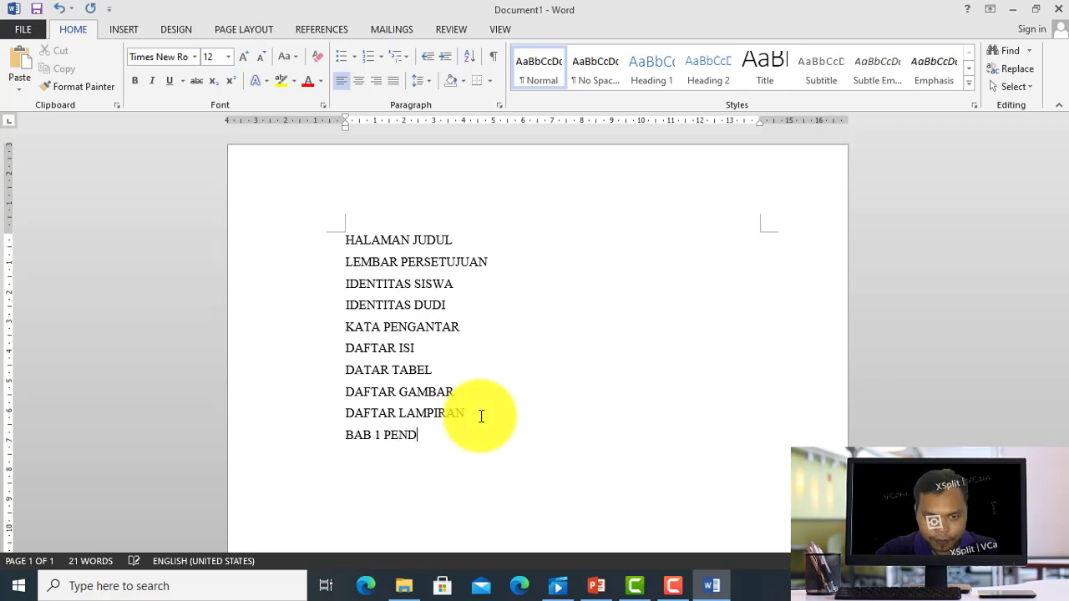
text(AHULUAN)
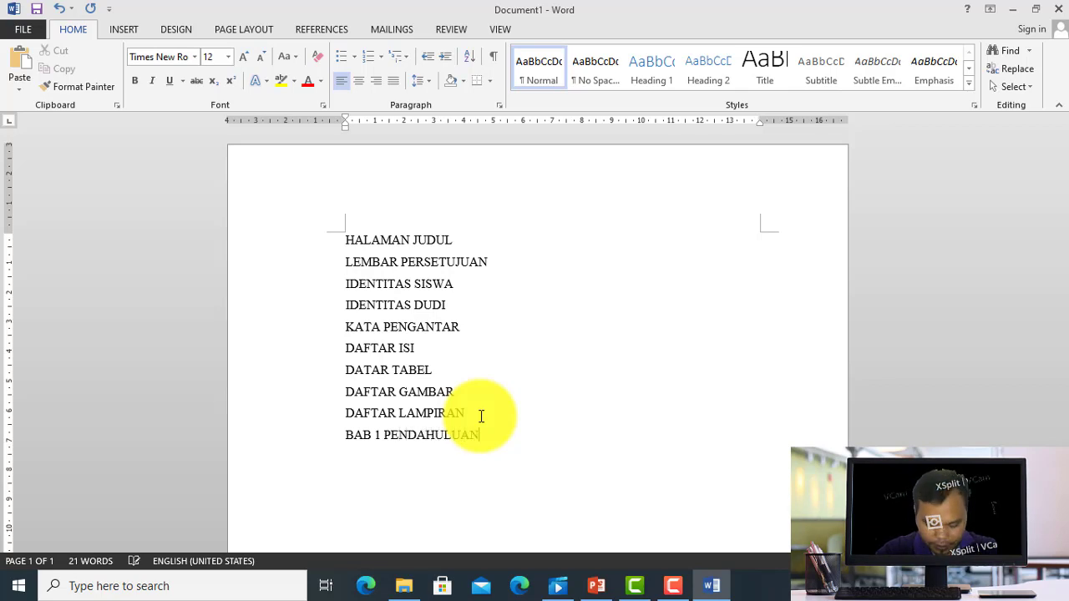
key(Return)
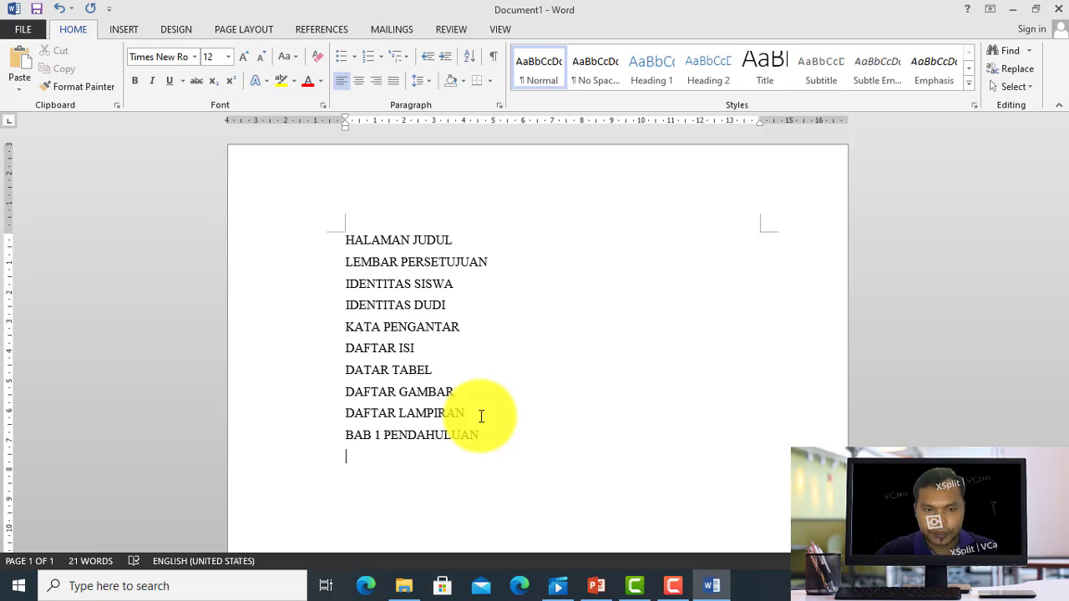
Add the subheading line "Latar Belakang" beneath BAB 1 PENDAHULUAN and start a new line.
text(Latar )
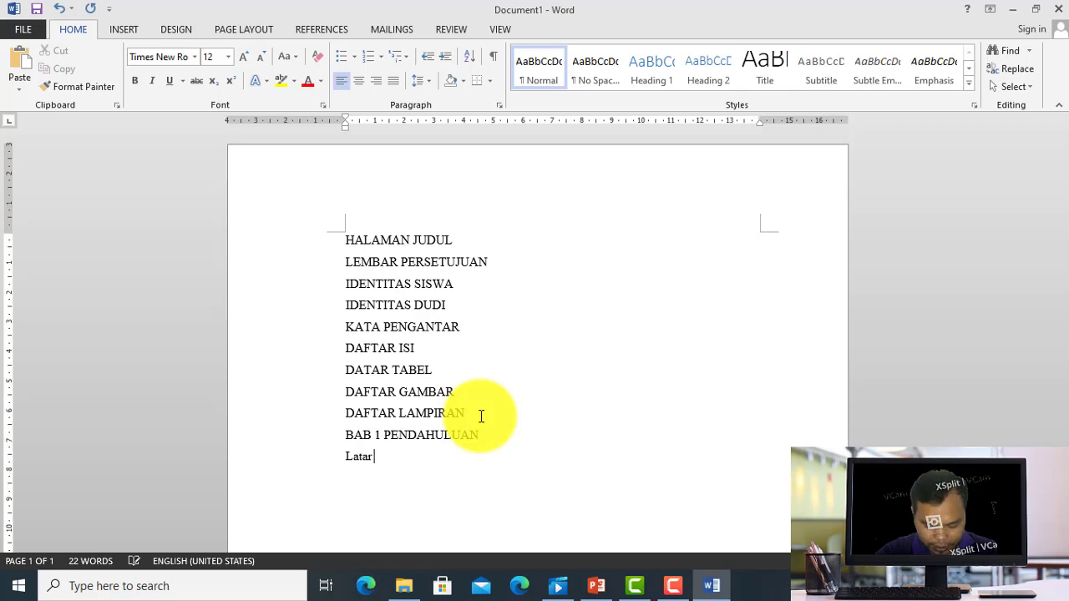
text(Belak)
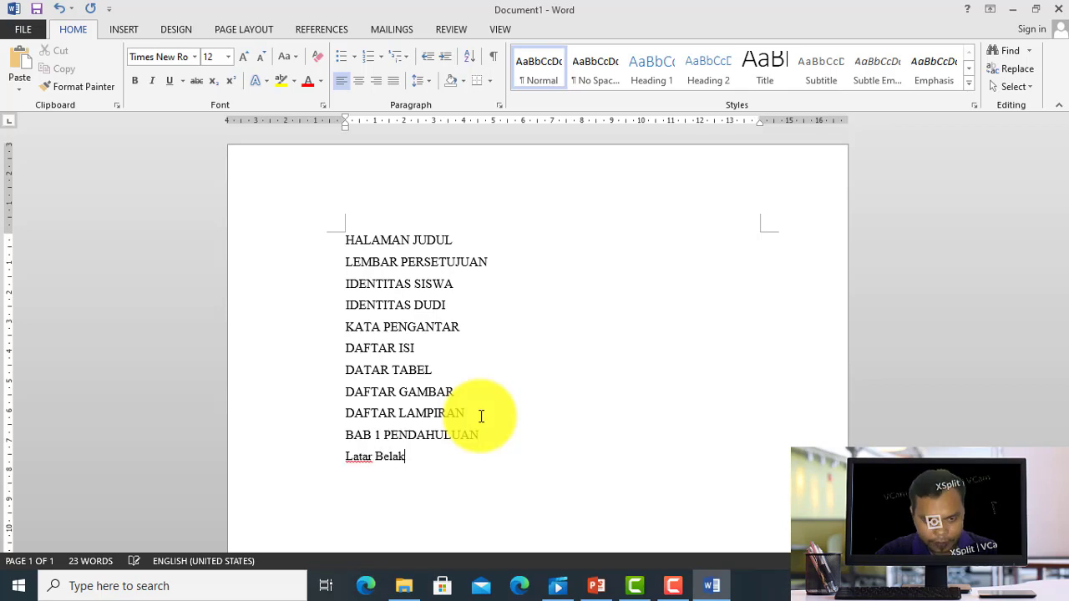
text(ang)
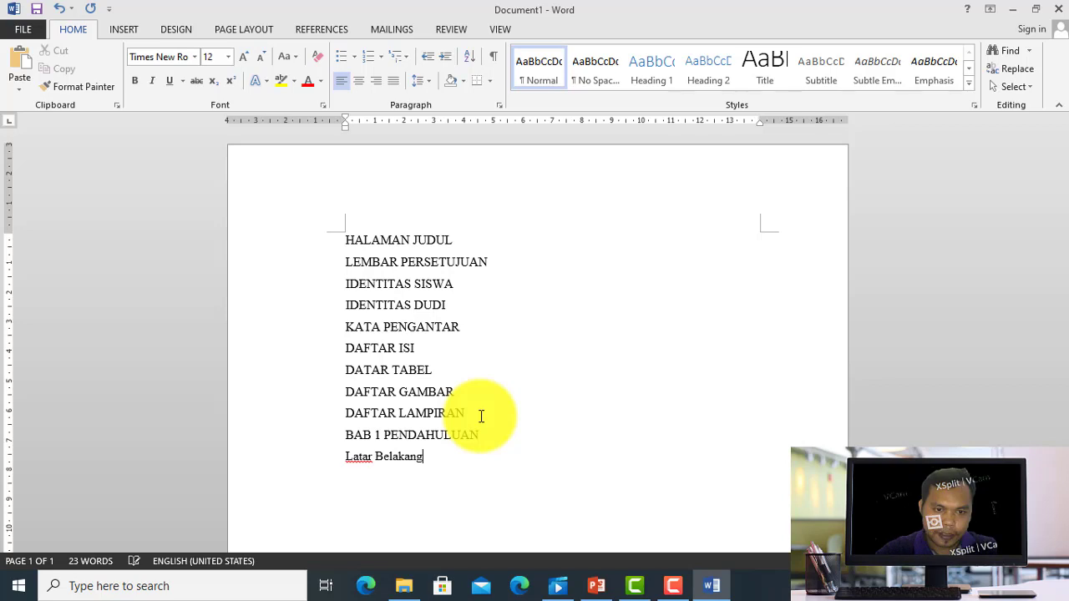
key(Return)
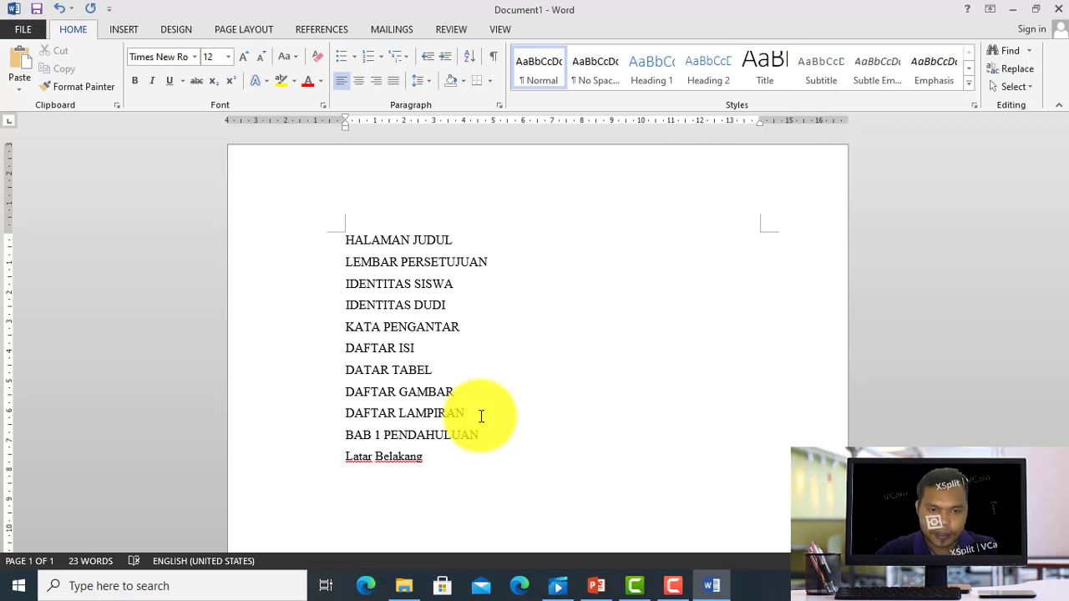
Add the subheading line "Tujuan PKL" beneath Latar Belakang, with PKL in capitals.
text(Tujuan Pk)
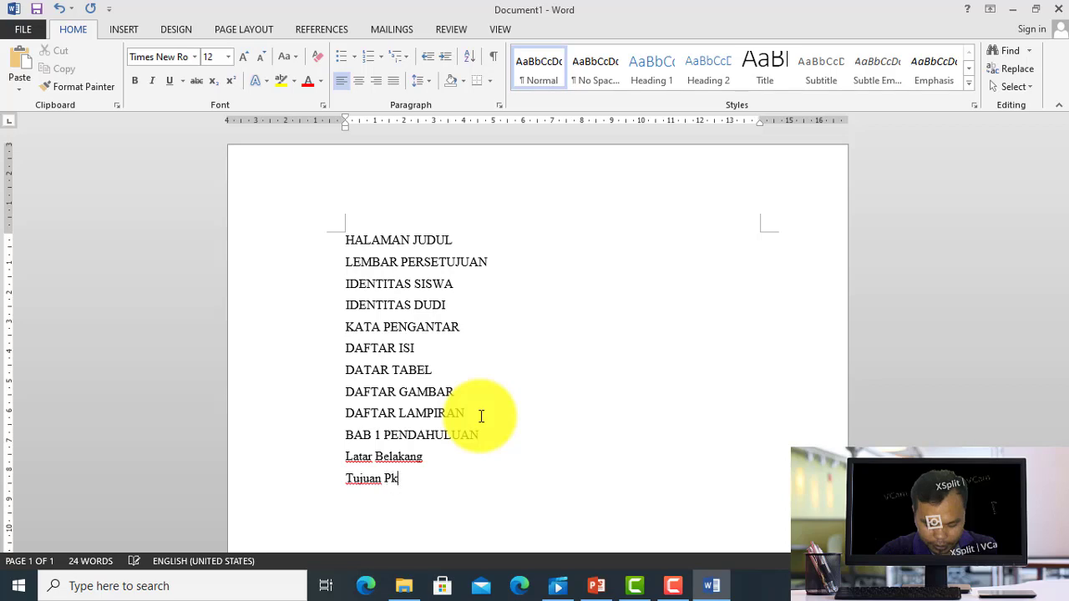
text(l)
key(BackSpace)
key(BackSpace)
key(BackSpace)
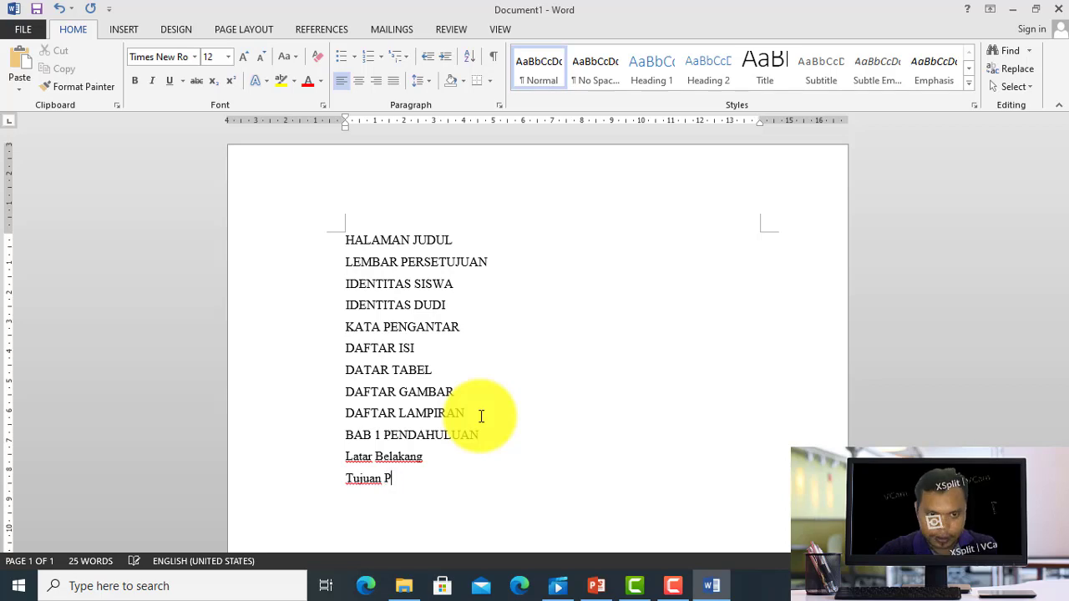
text(KL)
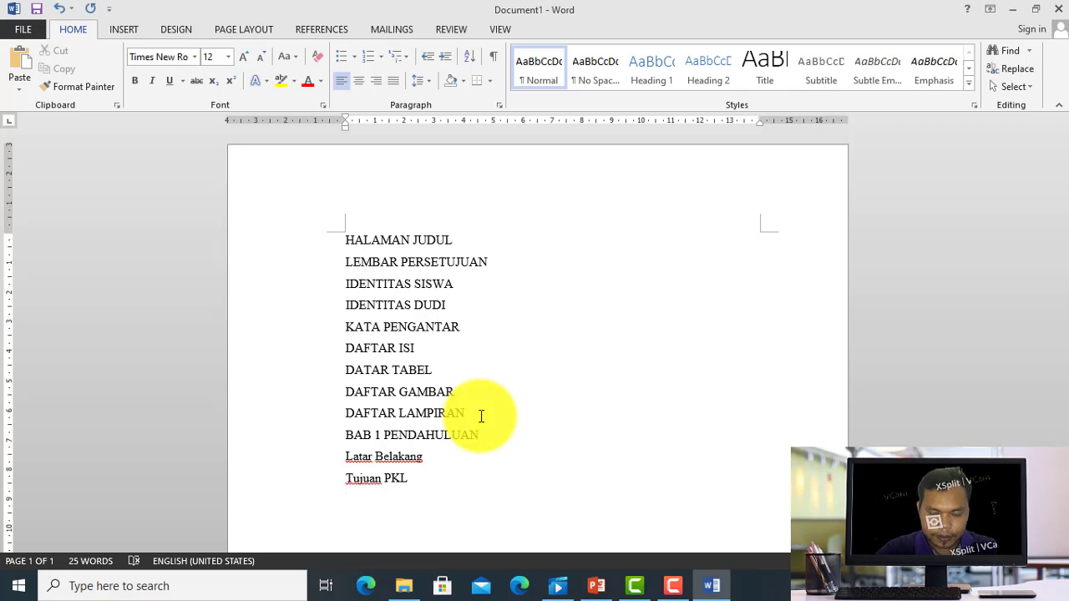
Add the subheading lines "Manfaat PKL" and "Sasaran Penggunaan Laporan PKL" beneath Tujuan PKL and start a new line.
text(Manfa)
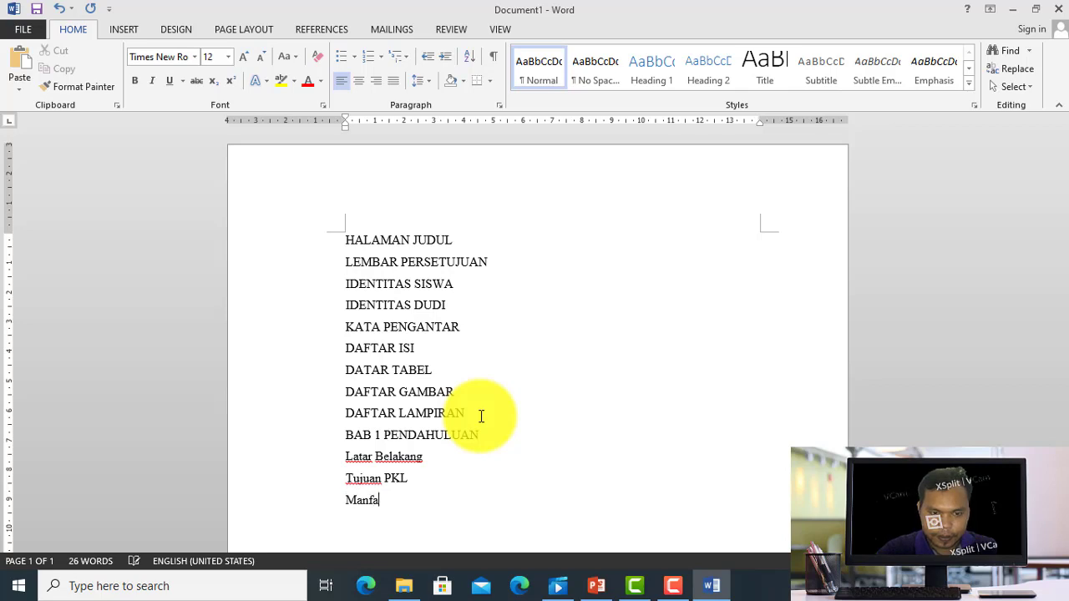
text(at PKL)
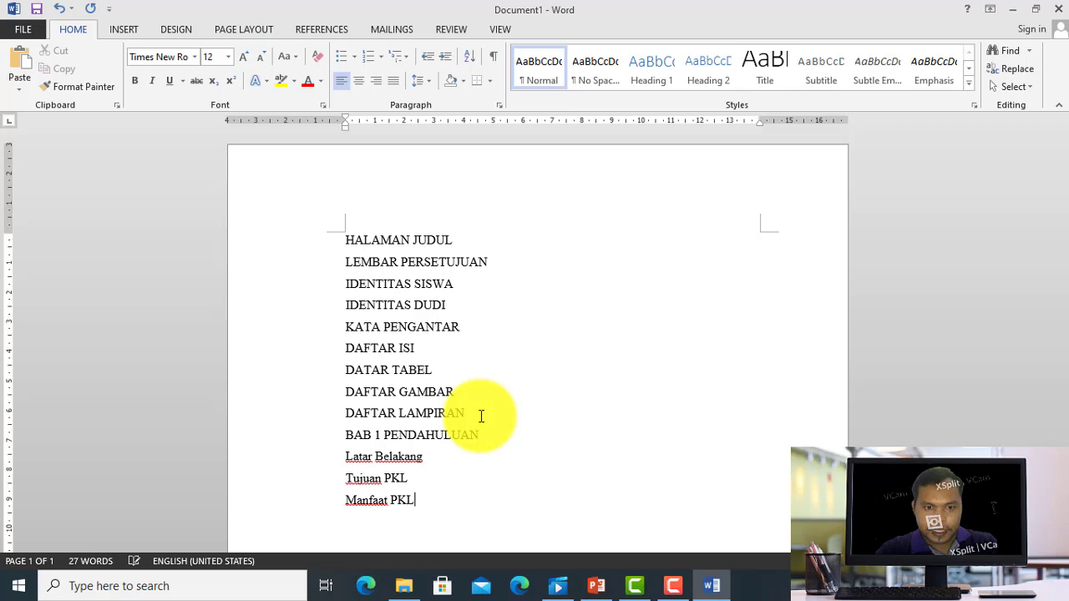
key(Return)
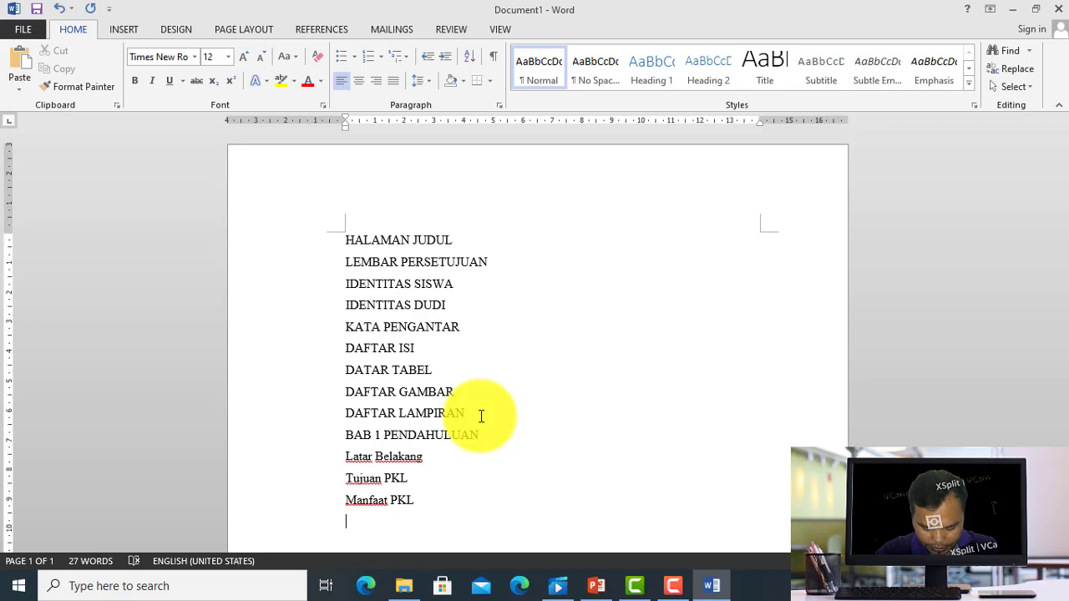
text(Sasaran )
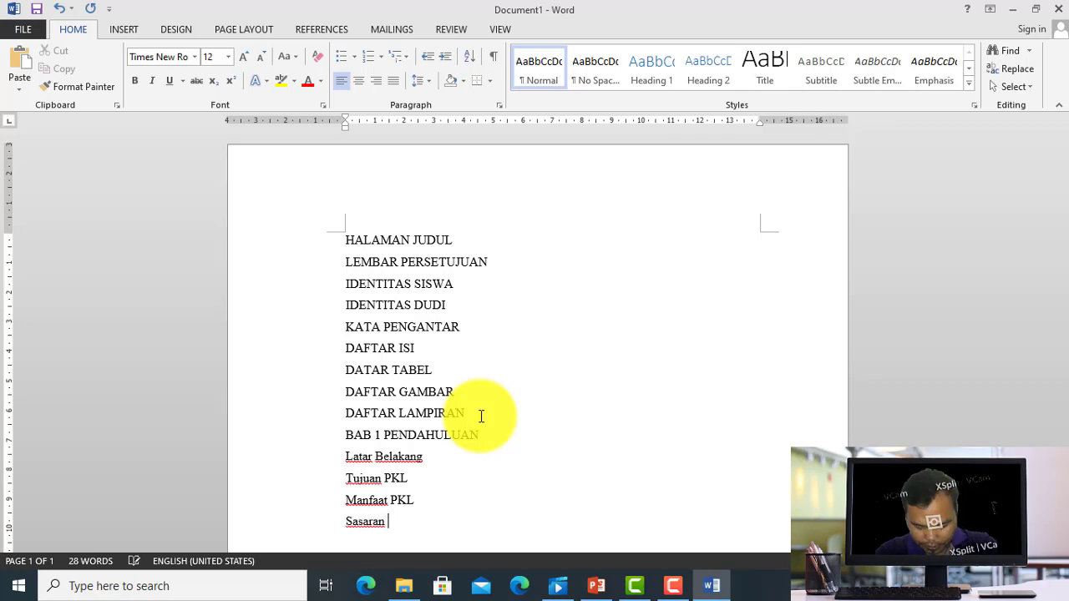
text(Penggunaan)
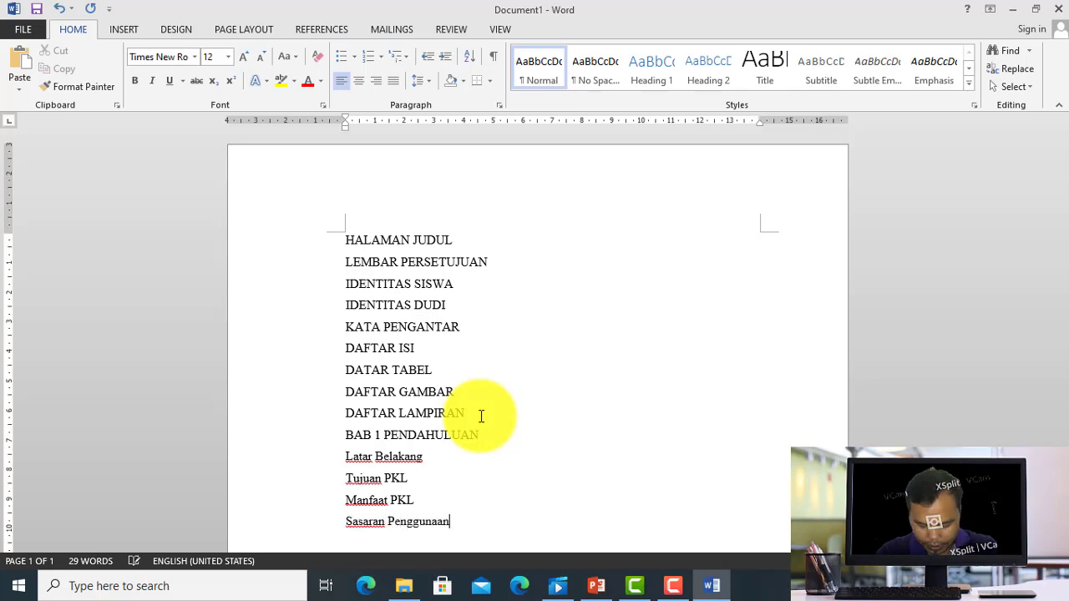
text( Laporan PKL)
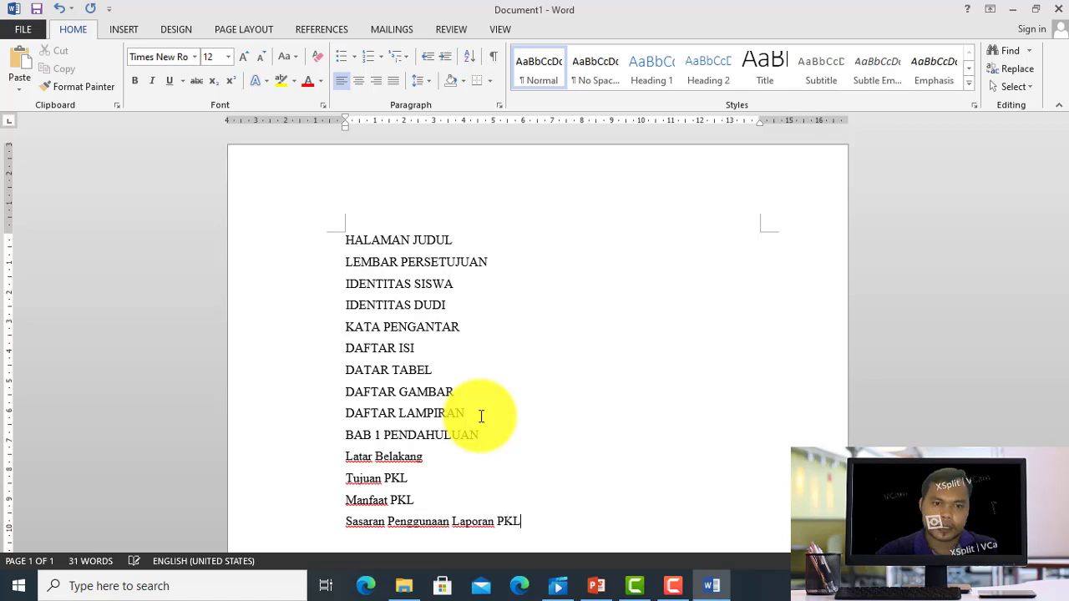
key(Return)
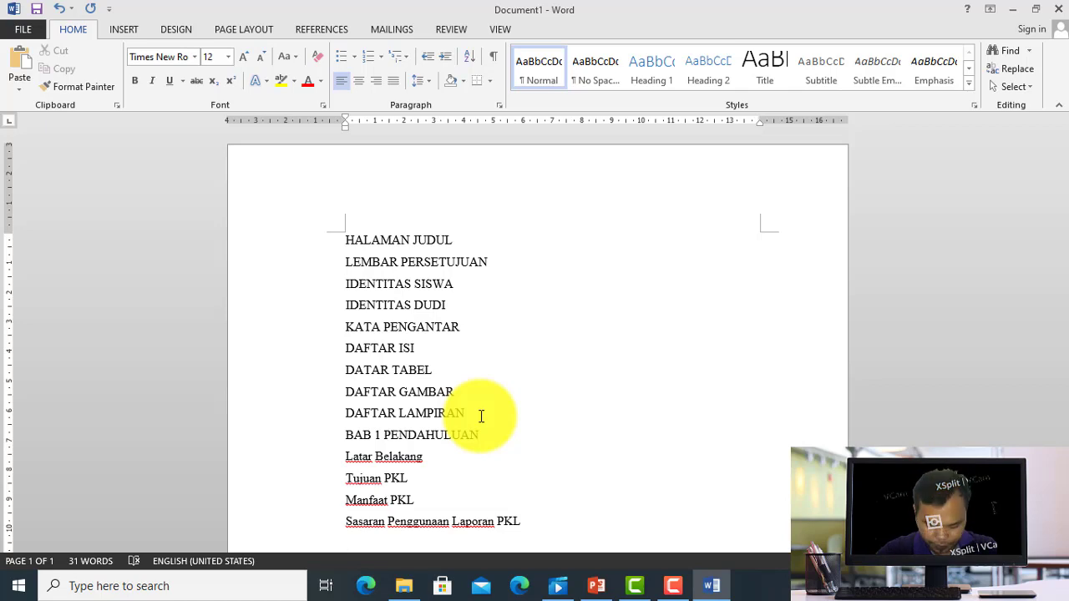
Begin the second chapter line with "BAB II" beneath Sasaran Penggunaan Laporan PKL.
text(B)
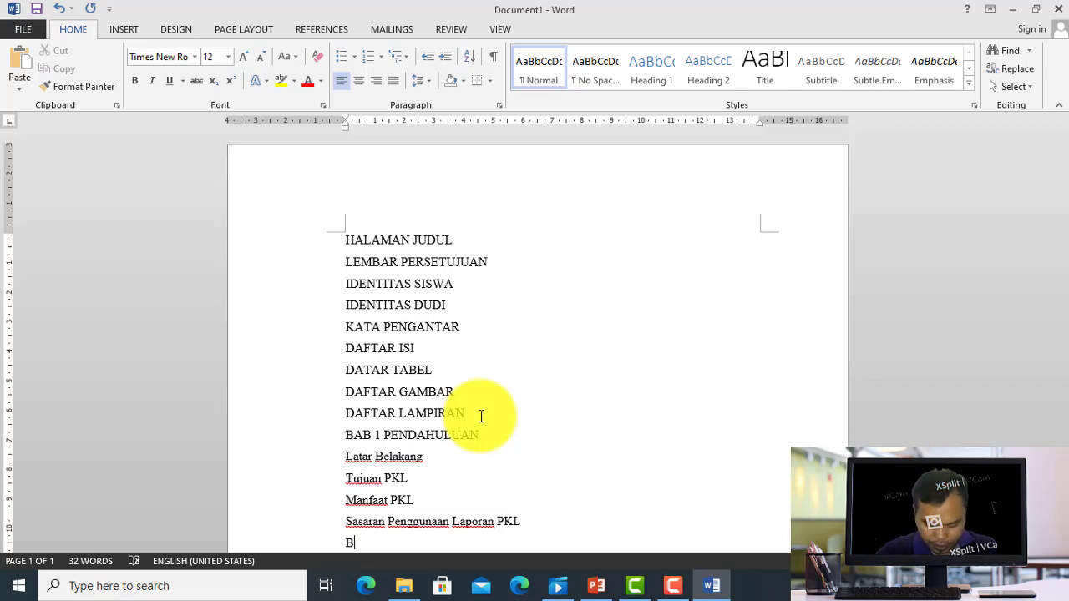
text(AB )
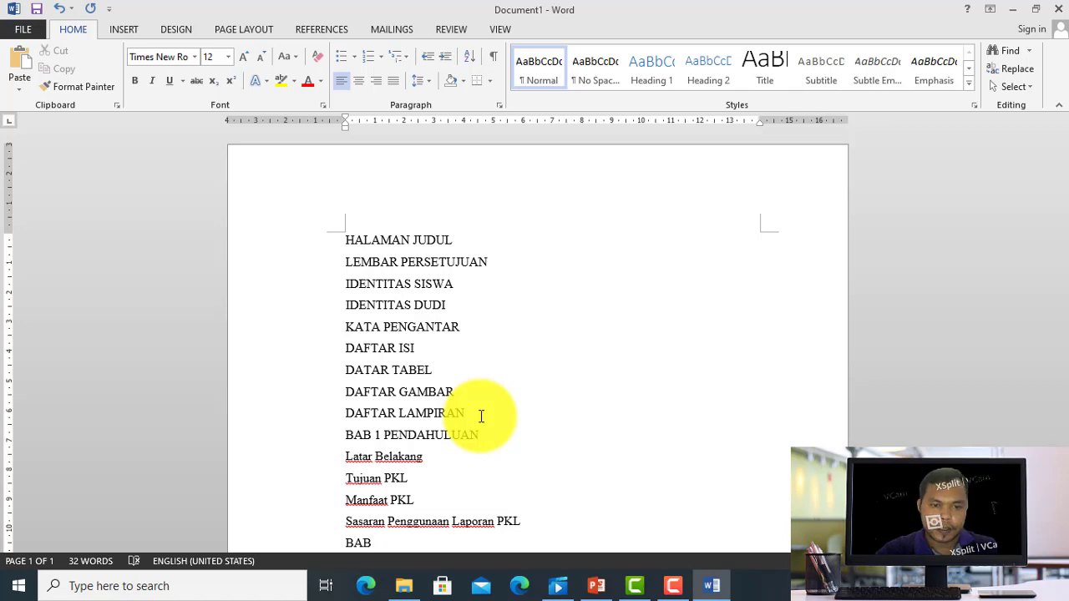
text(II)
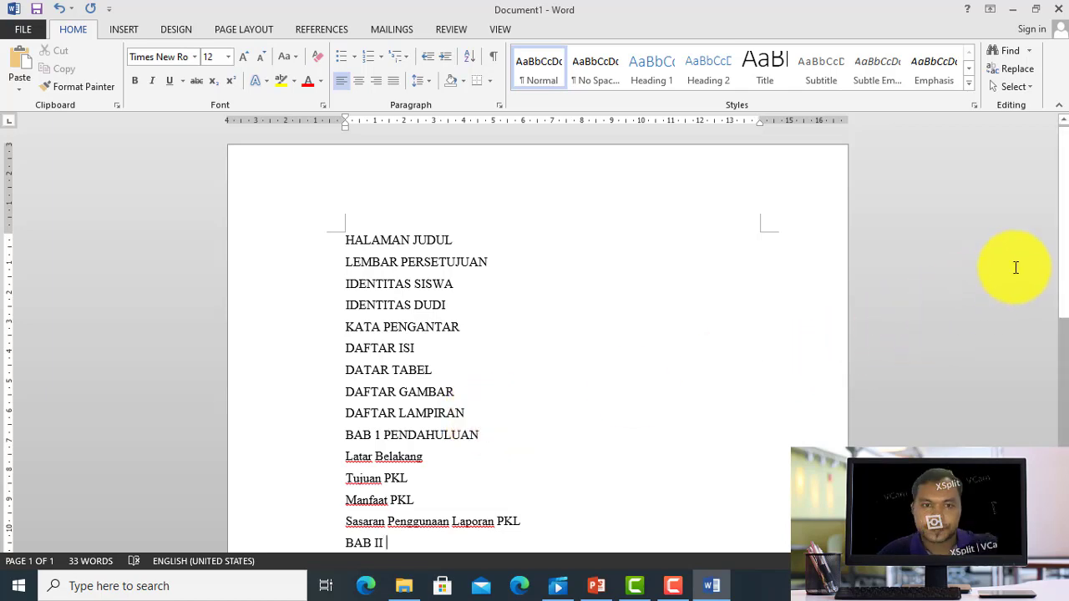
Change the chapter number in the PENDAHULUAN line to the Roman numeral "I".
drag(1066, 249, 1065, 288)
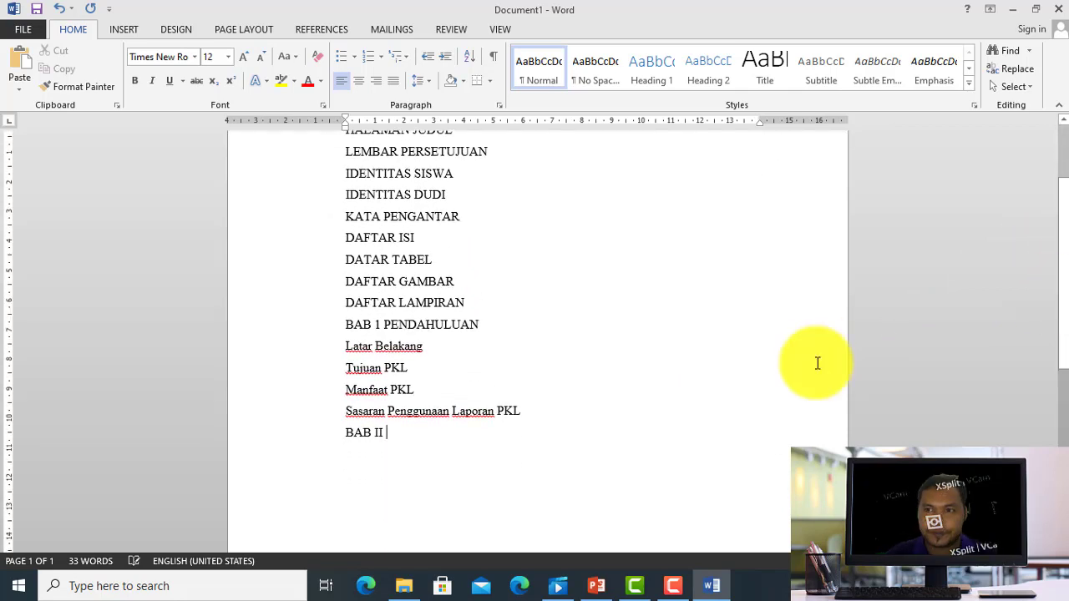
click(380, 325)
key(BackSpace)
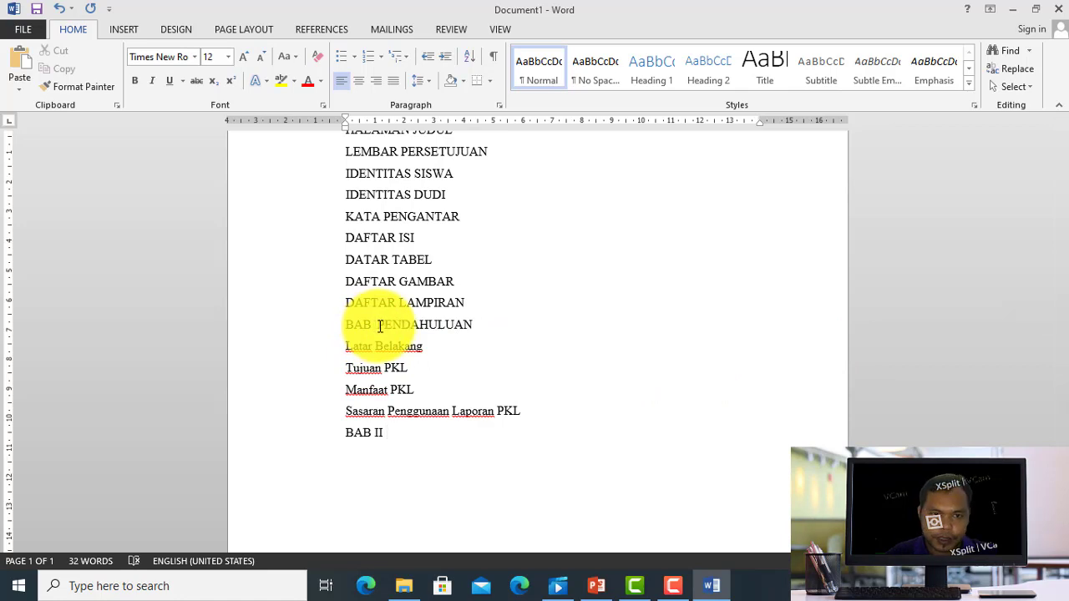
text(I)
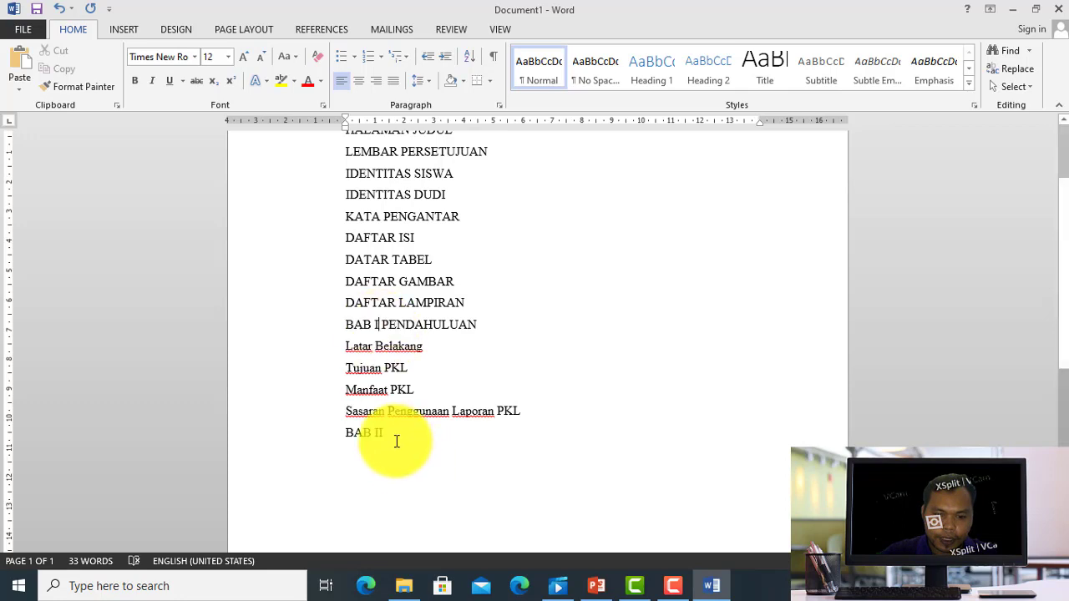
Complete the BAB II line with the title "SEKILAS TENTANG PT. MAYORA" and start a new line.
click(396, 434)
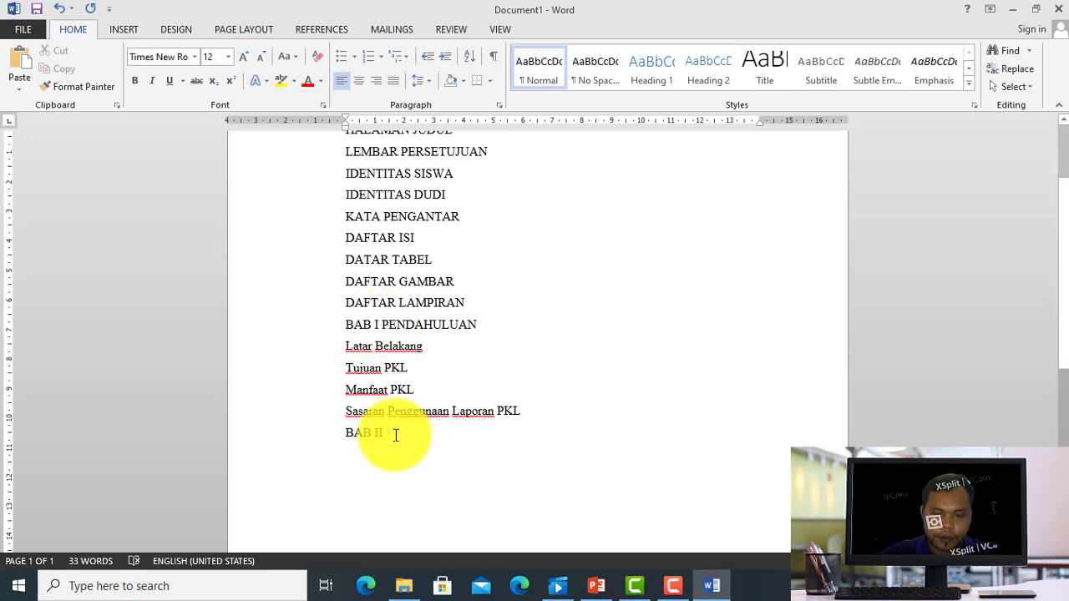
text(SEK)
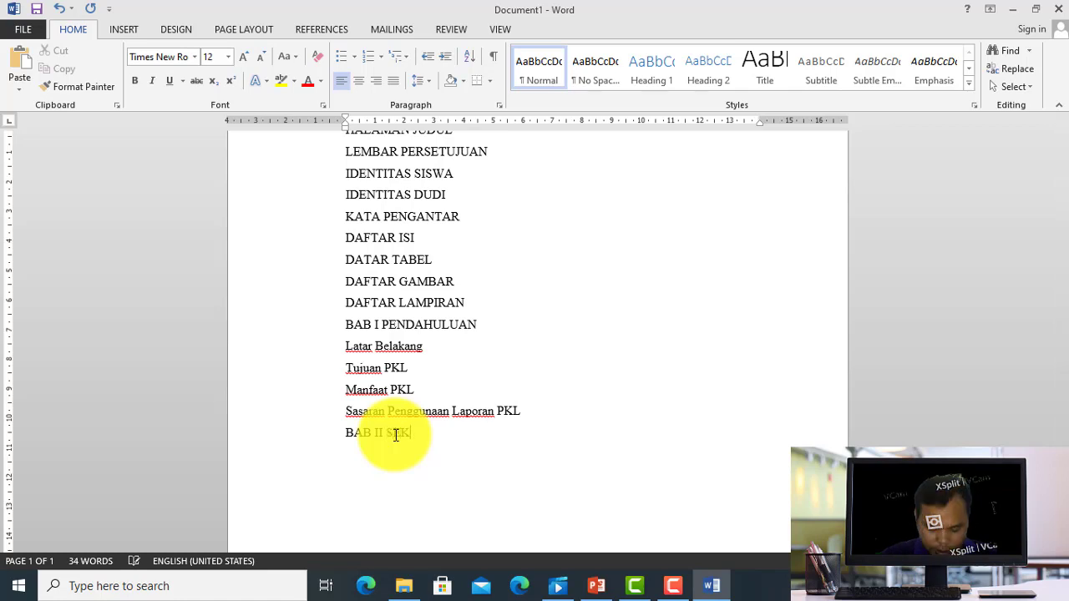
text(ILAS)
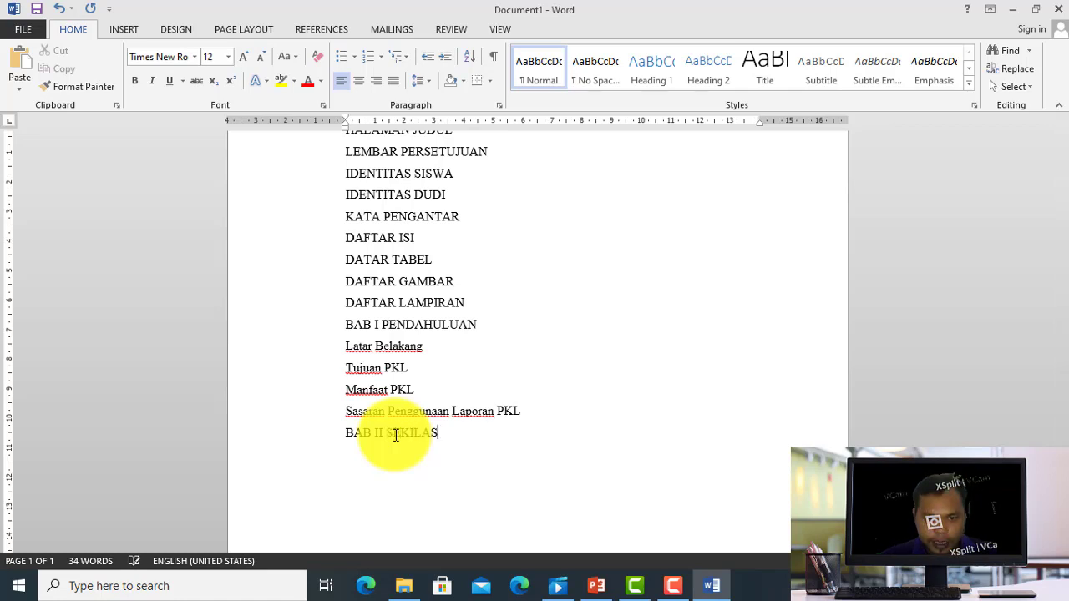
text( TENTANG)
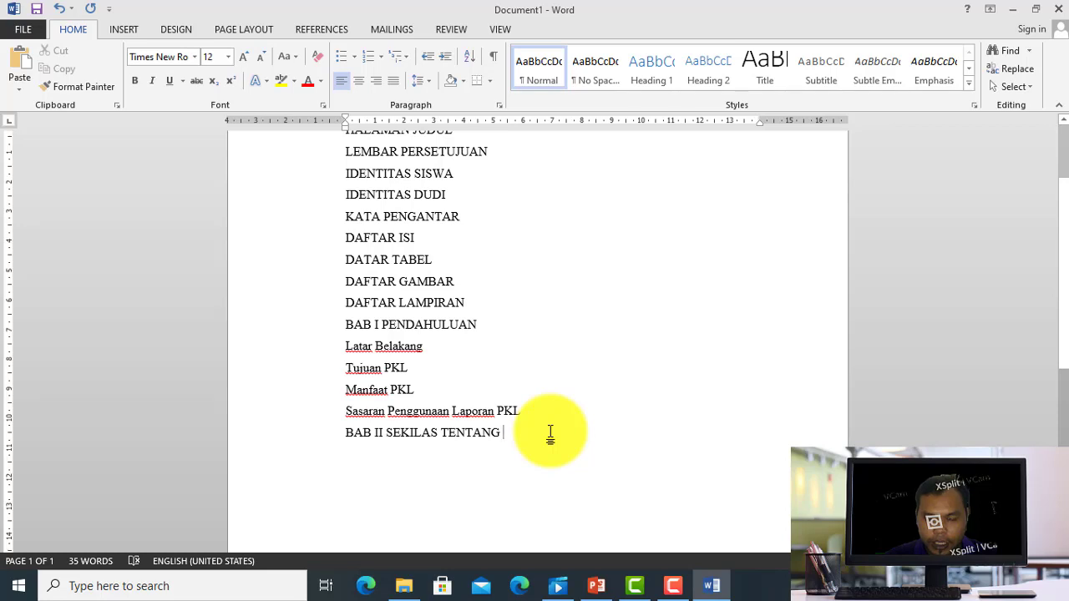
text(PT)
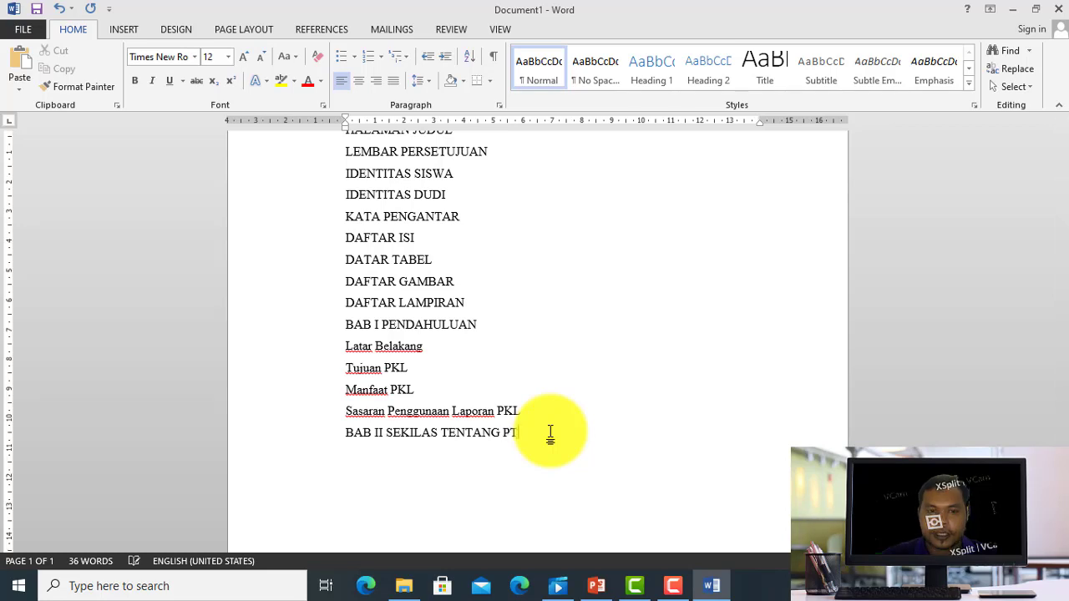
text(. MAYO)
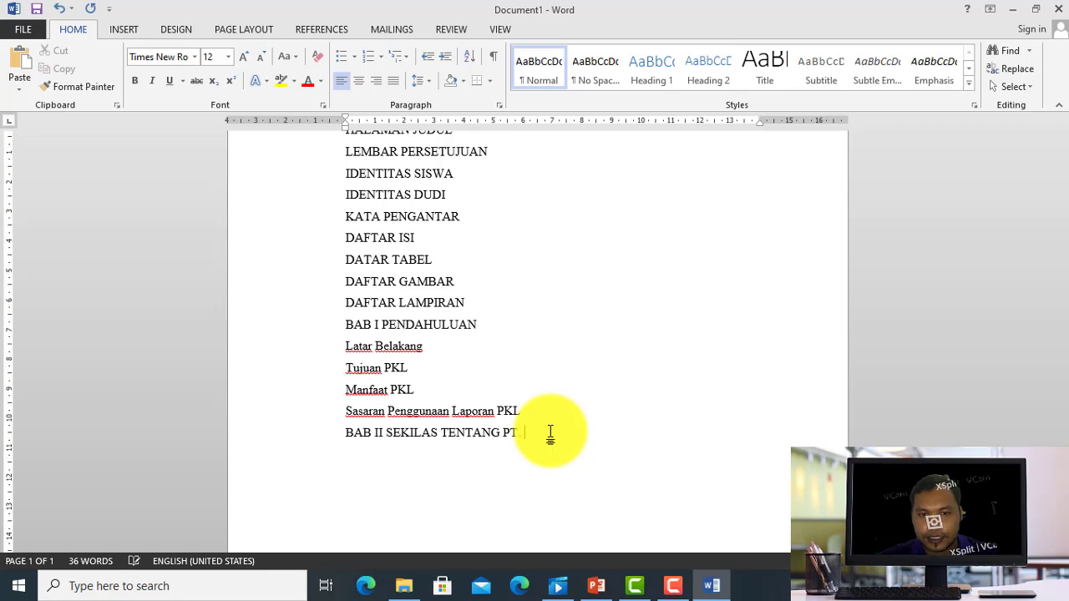
text(RA)
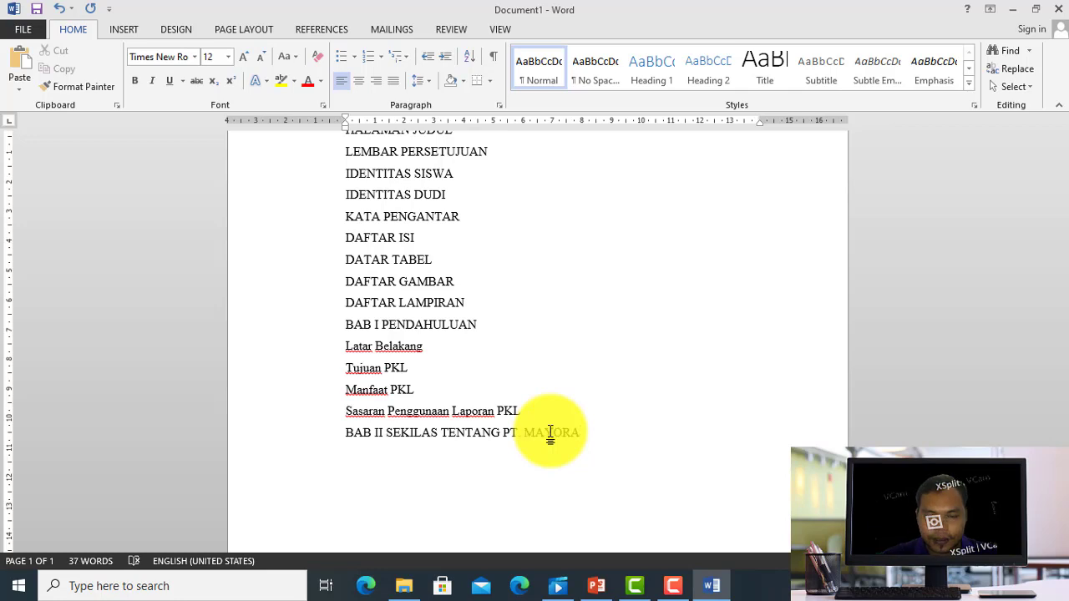
key(Return)
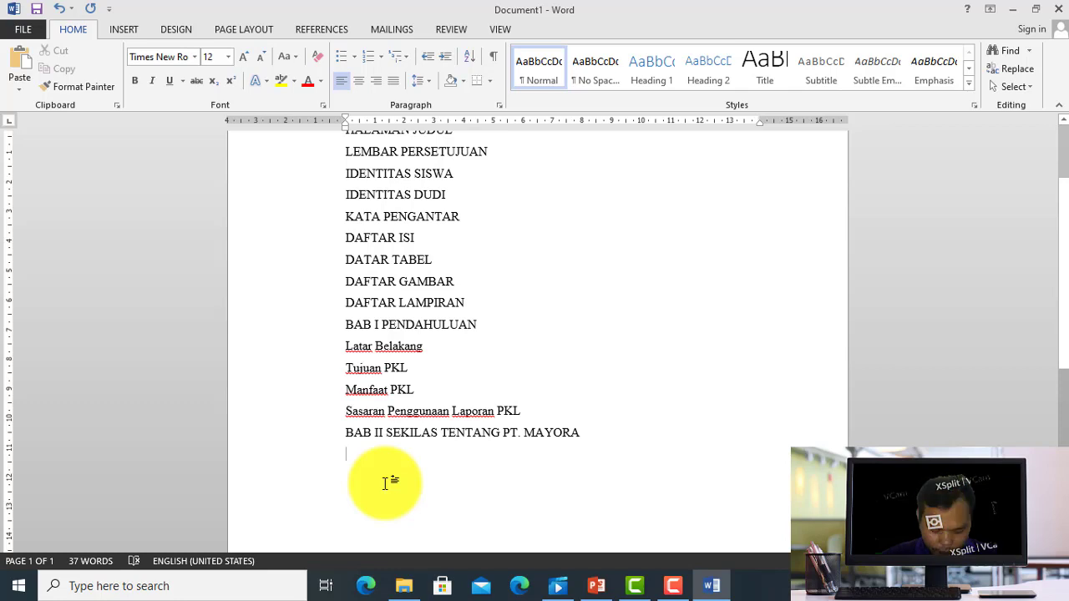
Add the subheading lines "Sejarah Singkat" and "Visi Misi" beneath the BAB II chapter line.
text(s)
key(BackSpace)
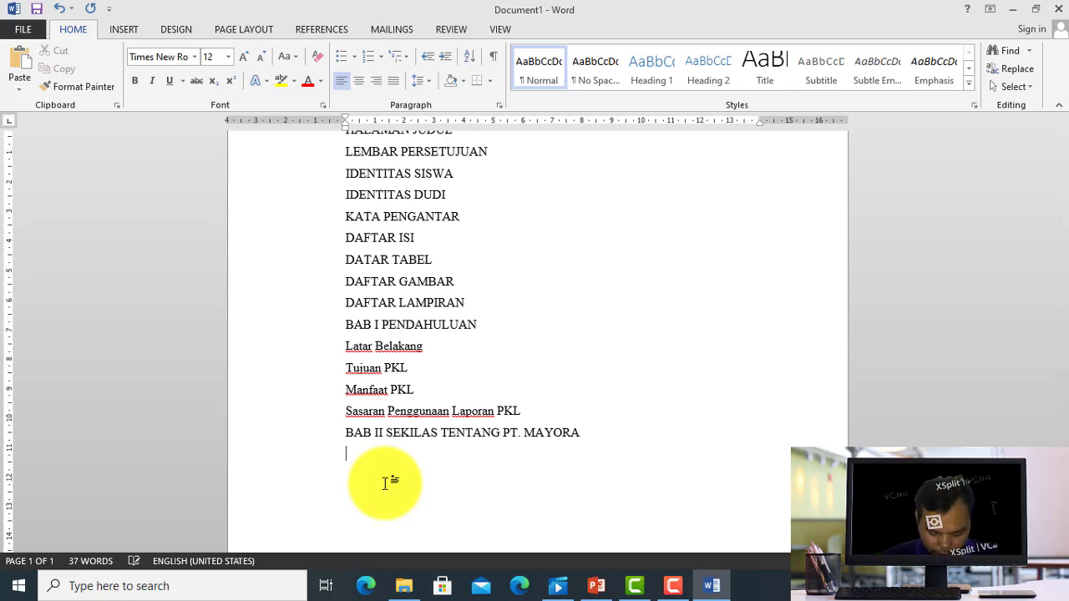
text(Sejar)
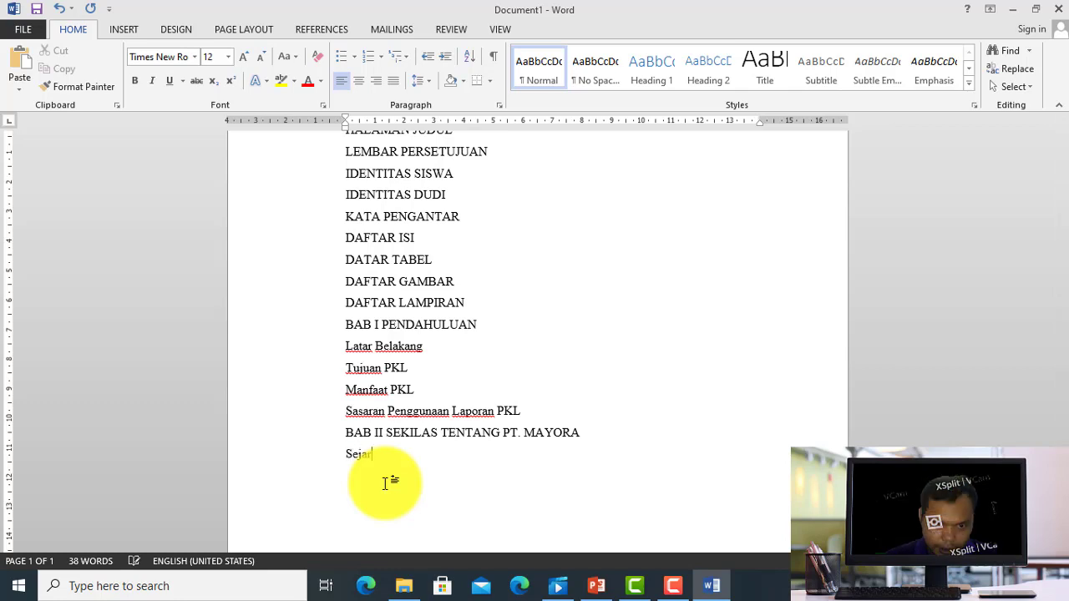
text(ah Singkat)
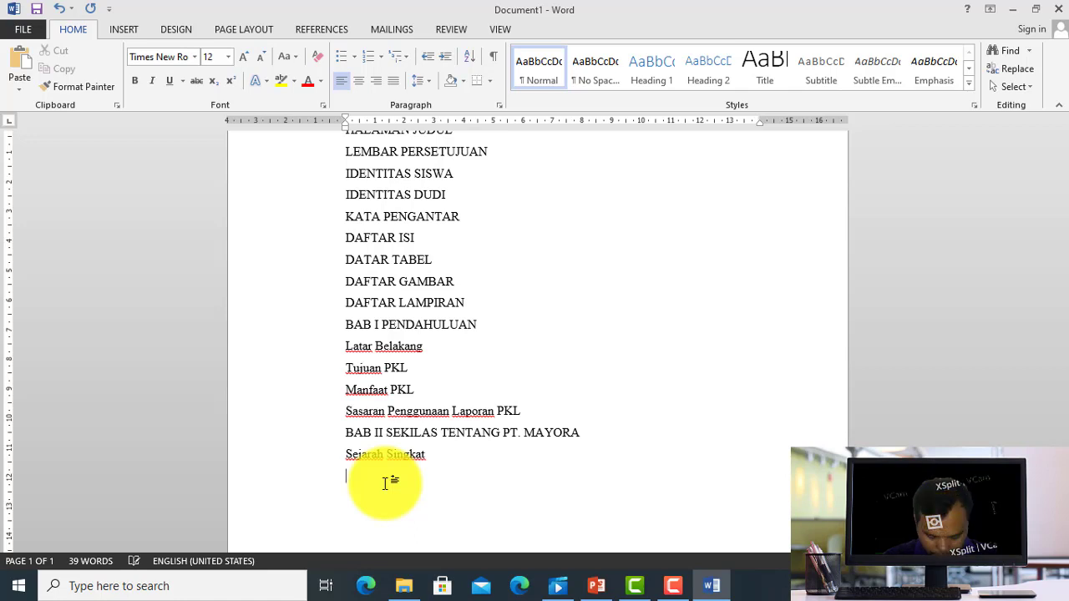
text( Visi)
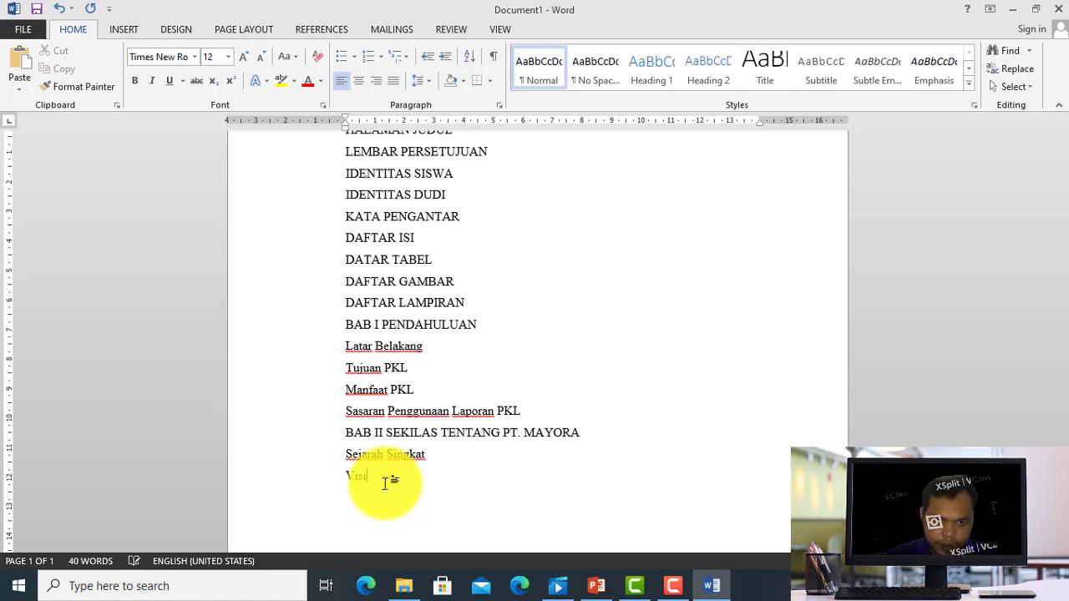
text( Misi)
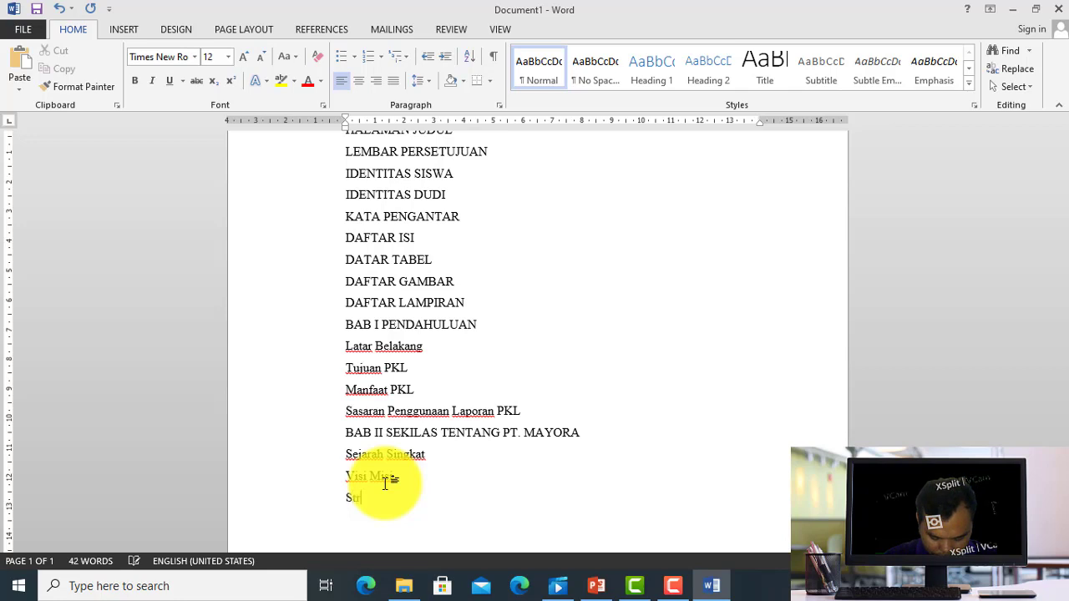
Add the subheading lines "Strouktur Organisasi" and "Profil" beneath Visi Misi and start a new line.
text(ouktur )
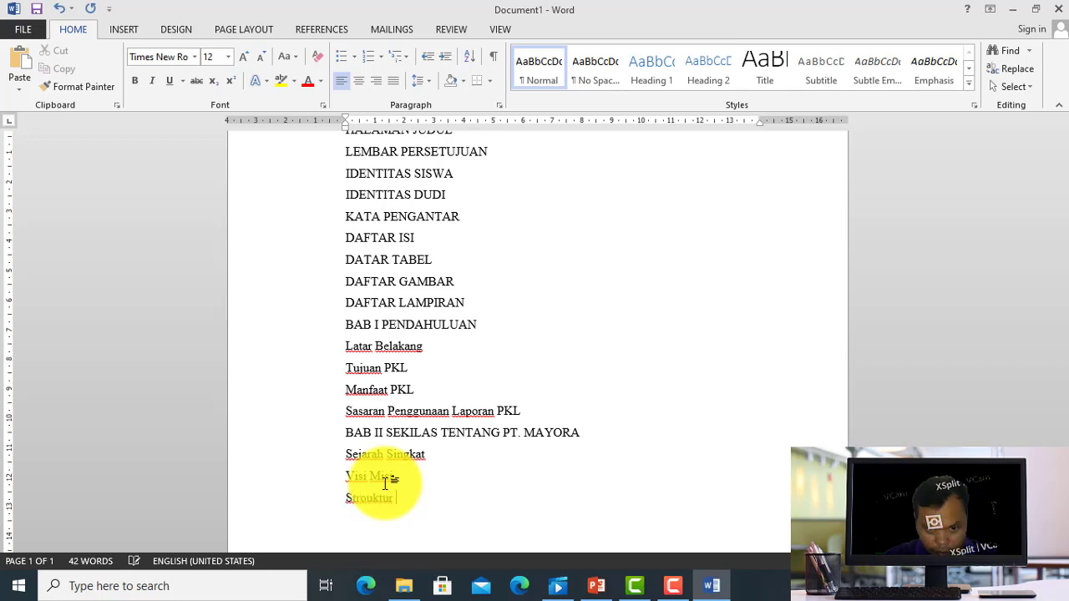
text(O)
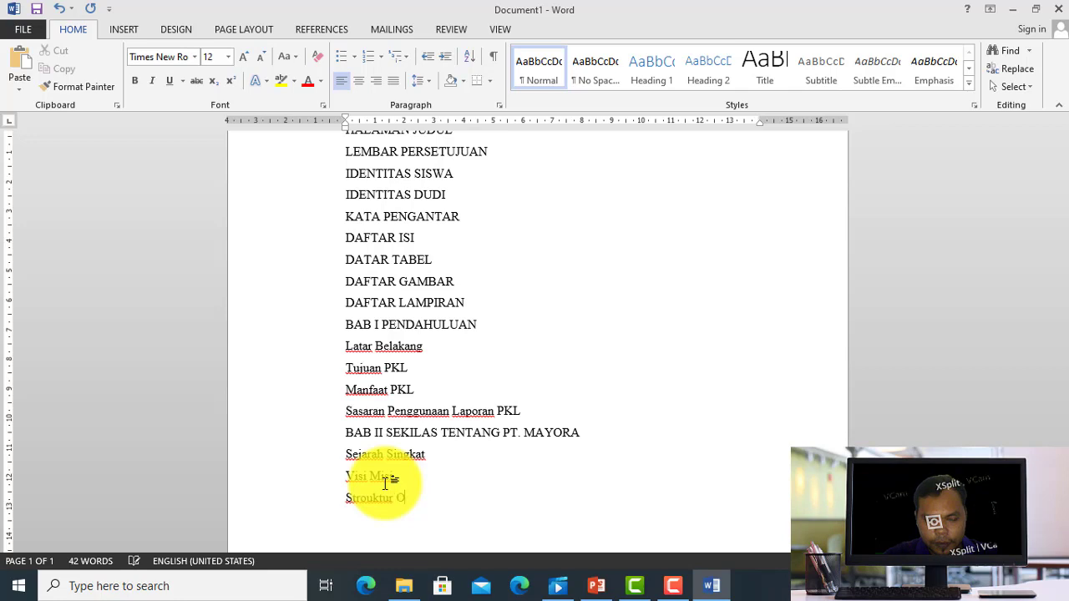
text(rganisasi )
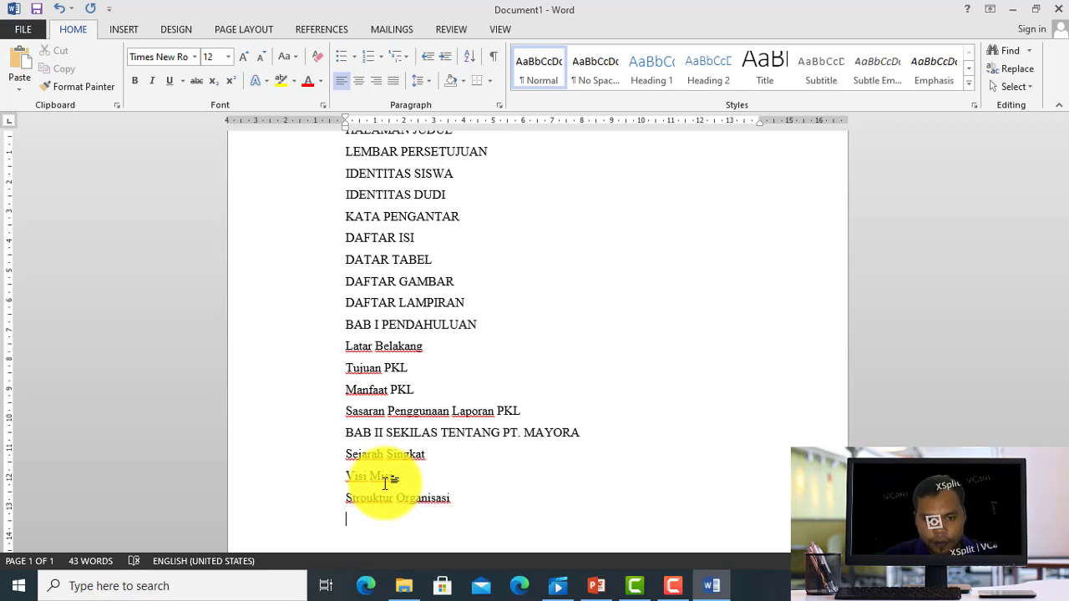
text(Pr)
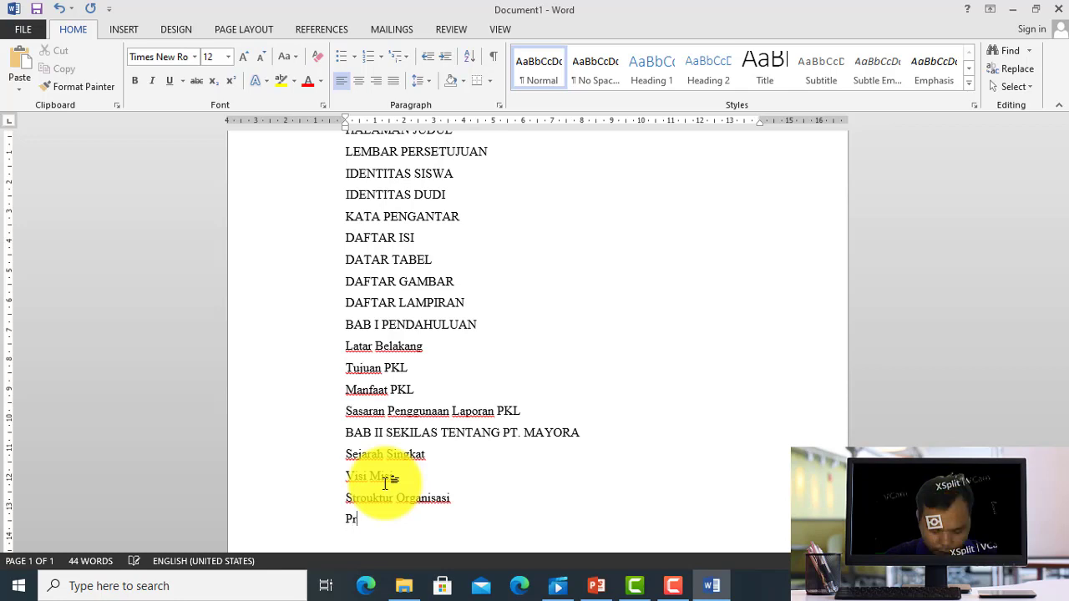
text(ofil)
key(Return)
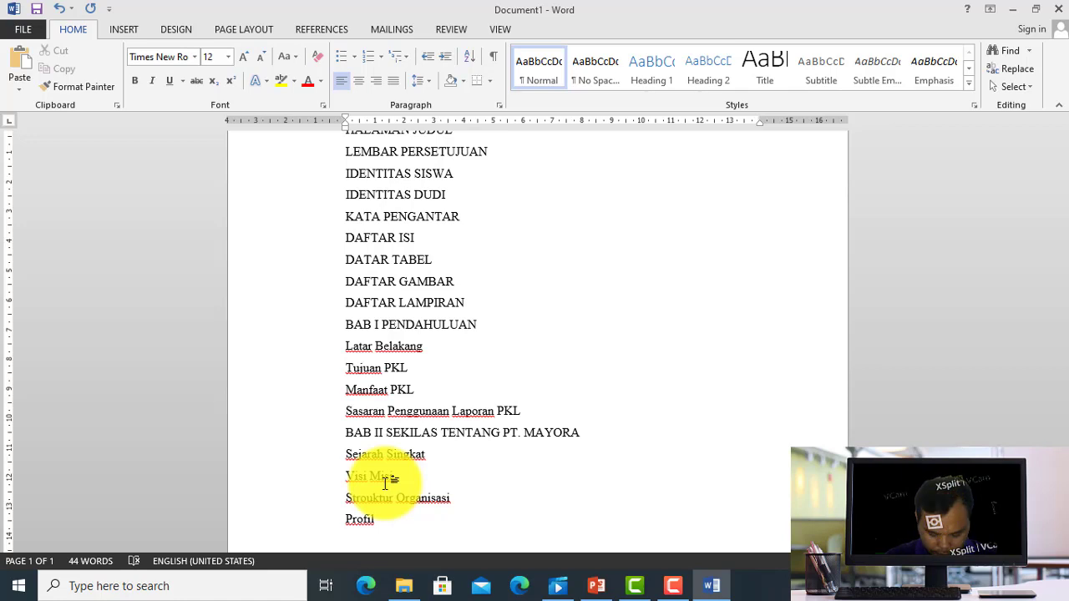
key(BackSpace)
text(u)
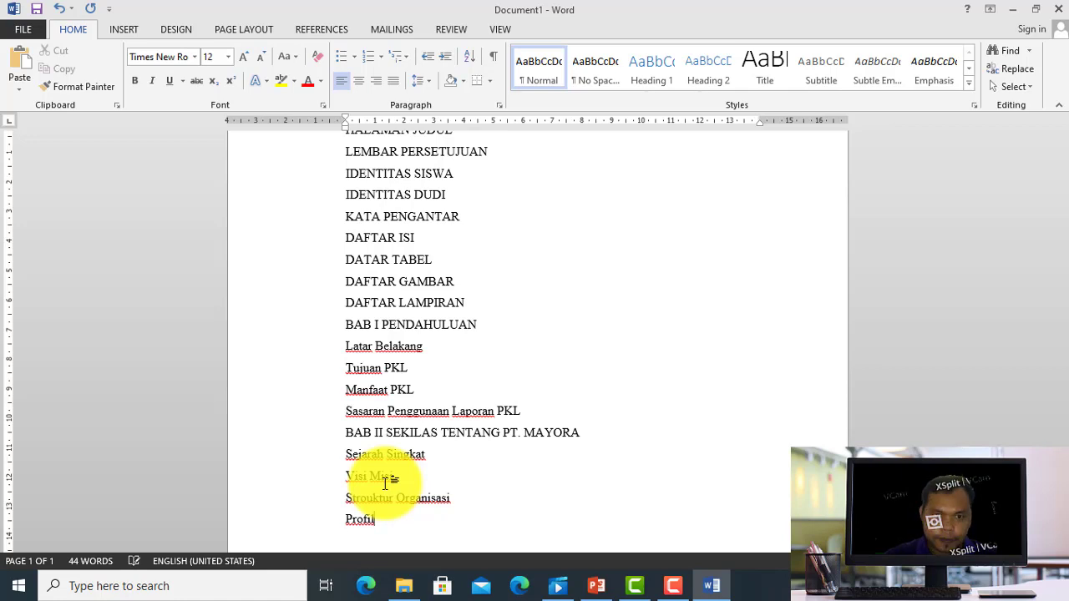
key(Return)
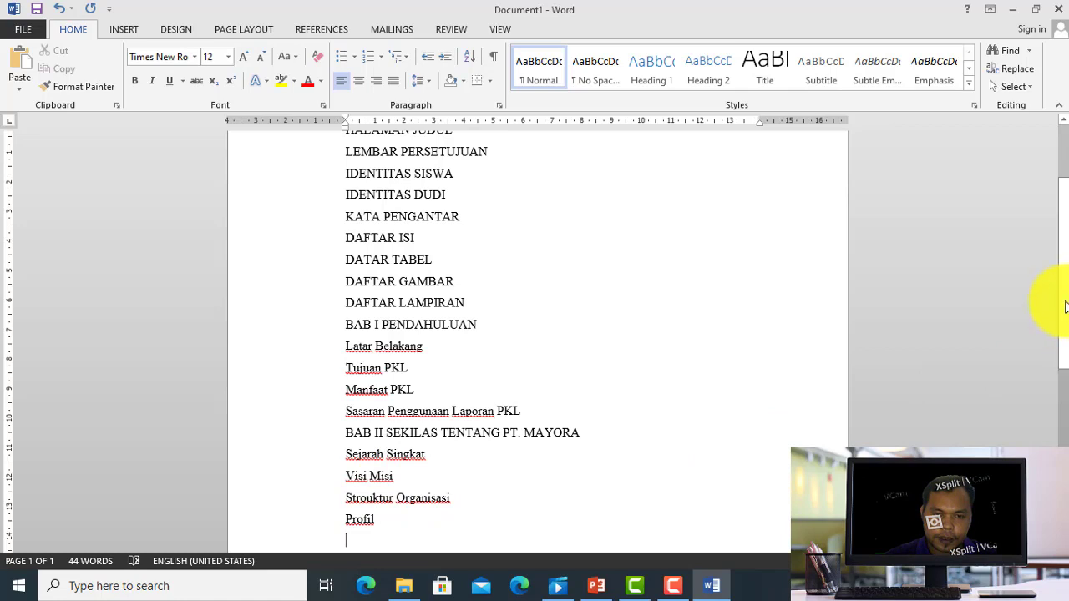
Write the third chapter line "BAB III PELAKSANAAN KEGIATAN PKL" beneath Profil.
scroll(1054, 288, down, 2)
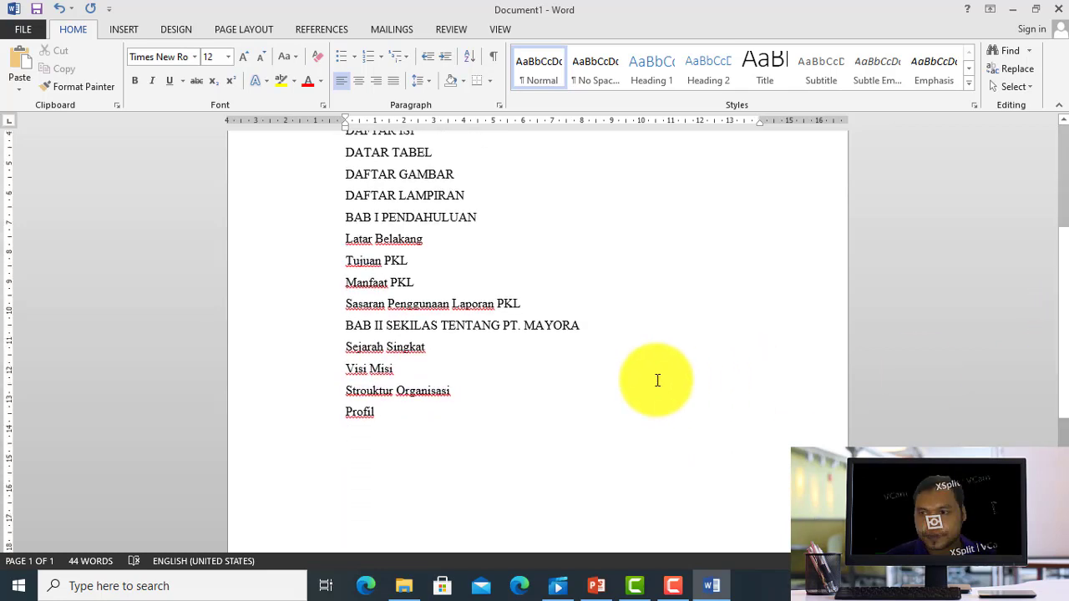
text(BAB )
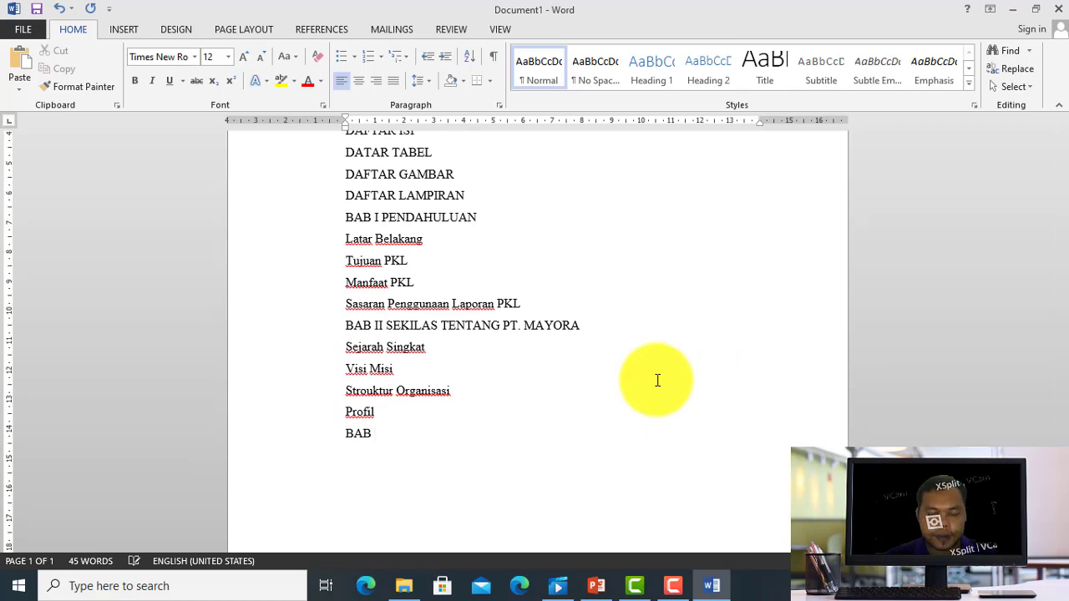
text(III )
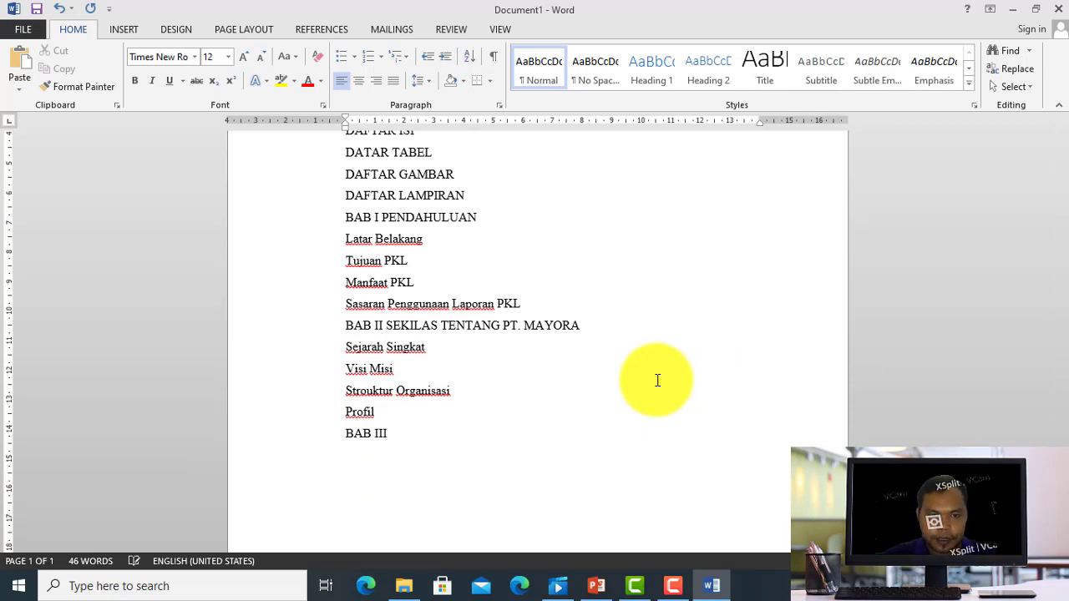
text(PELAKSA)
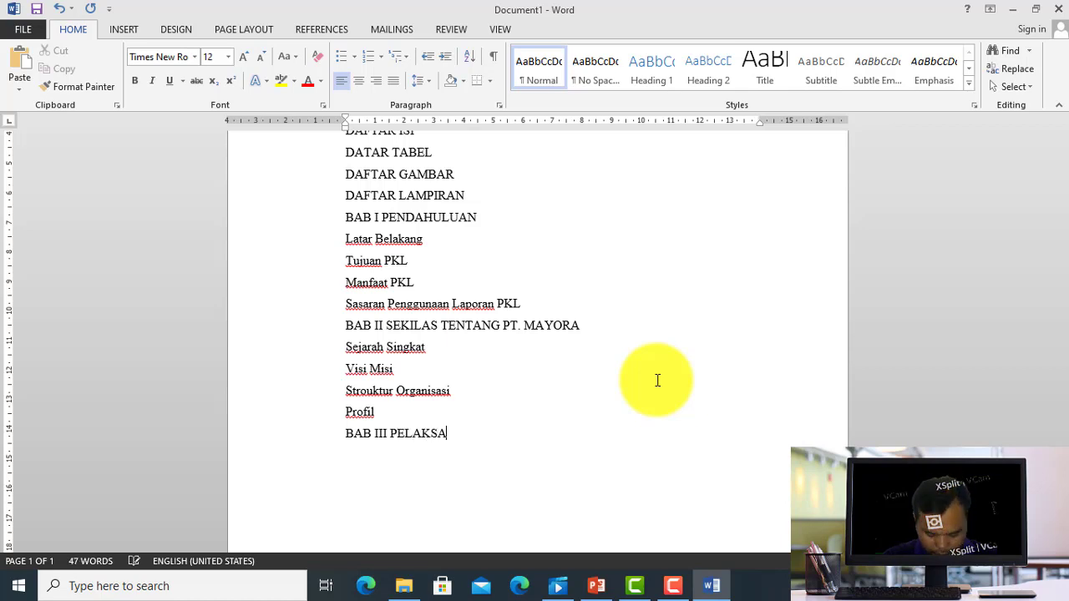
text(NAAN K)
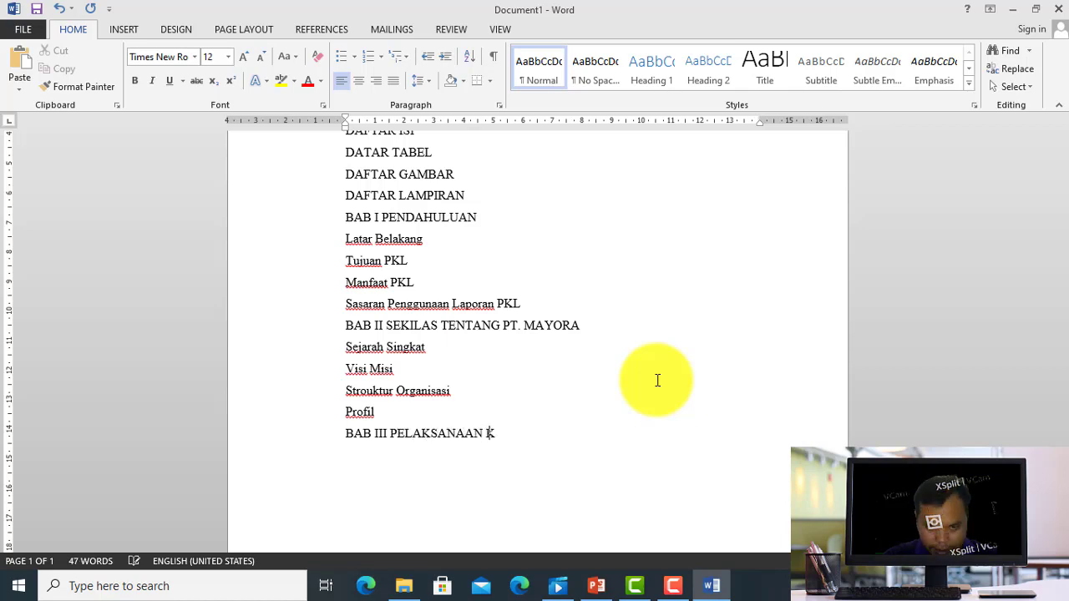
text(EGIATAN P)
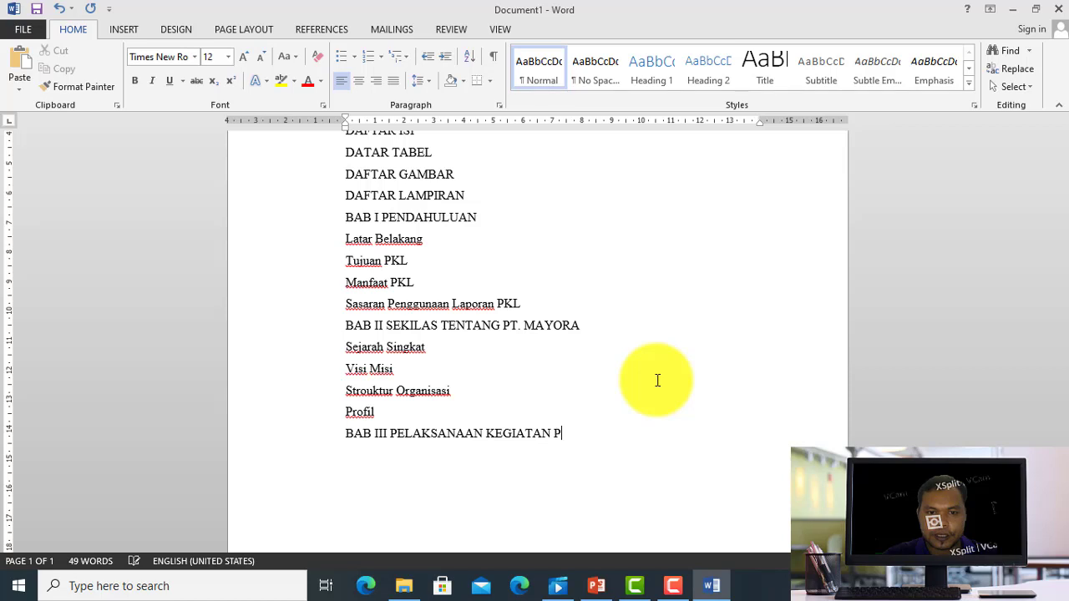
text(KL)
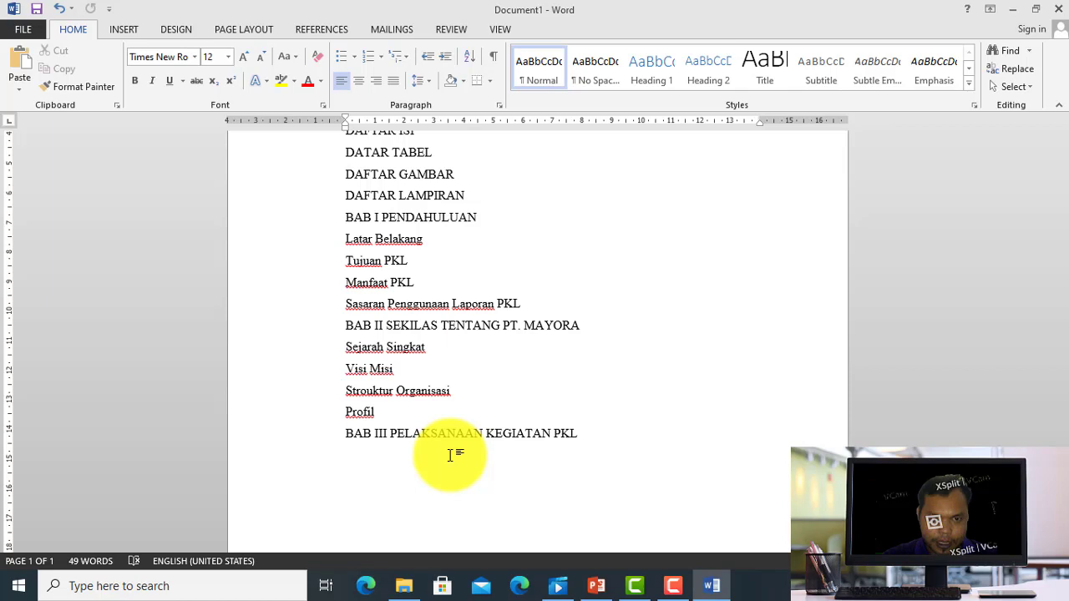
Add the subheading lines "Kegiatan Selama PKL" and "Masalah yang dihadapi" beneath the BAB III chapter line.
text(Kegiata)
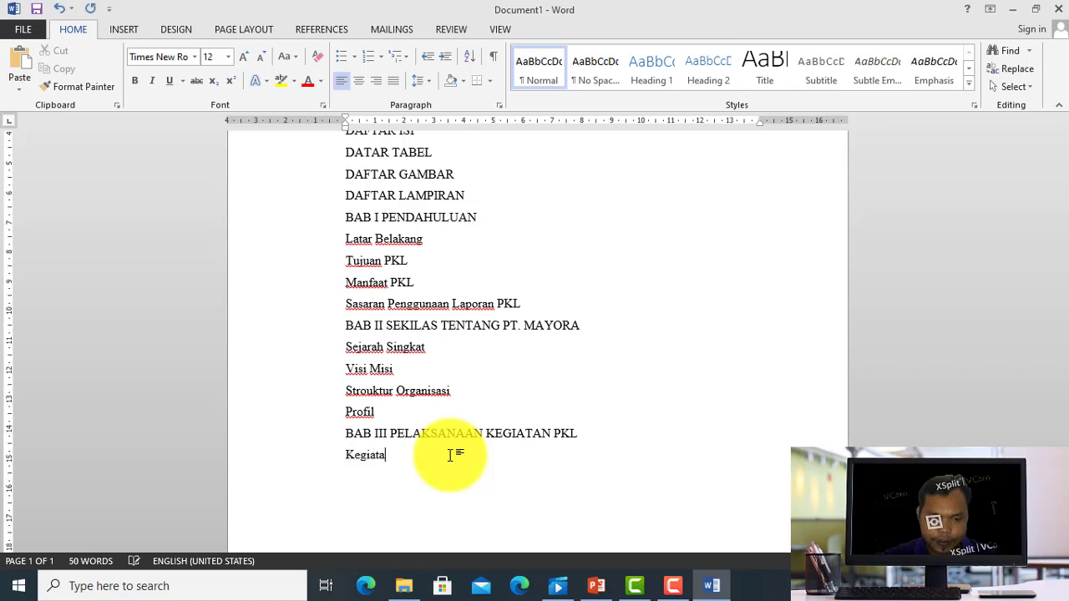
text(n Selama )
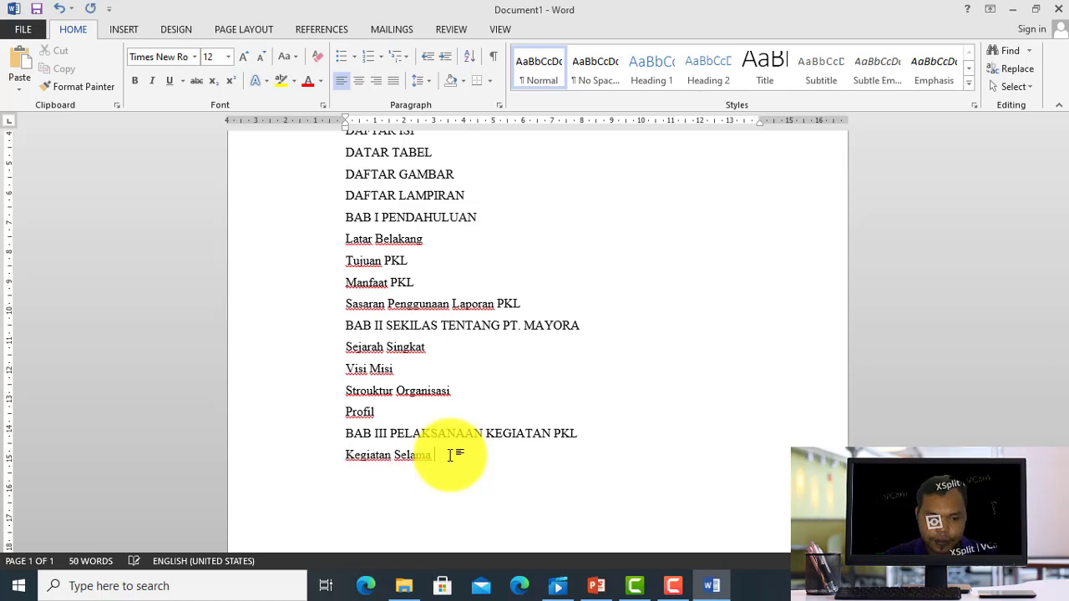
text(PKL)
key(Return)
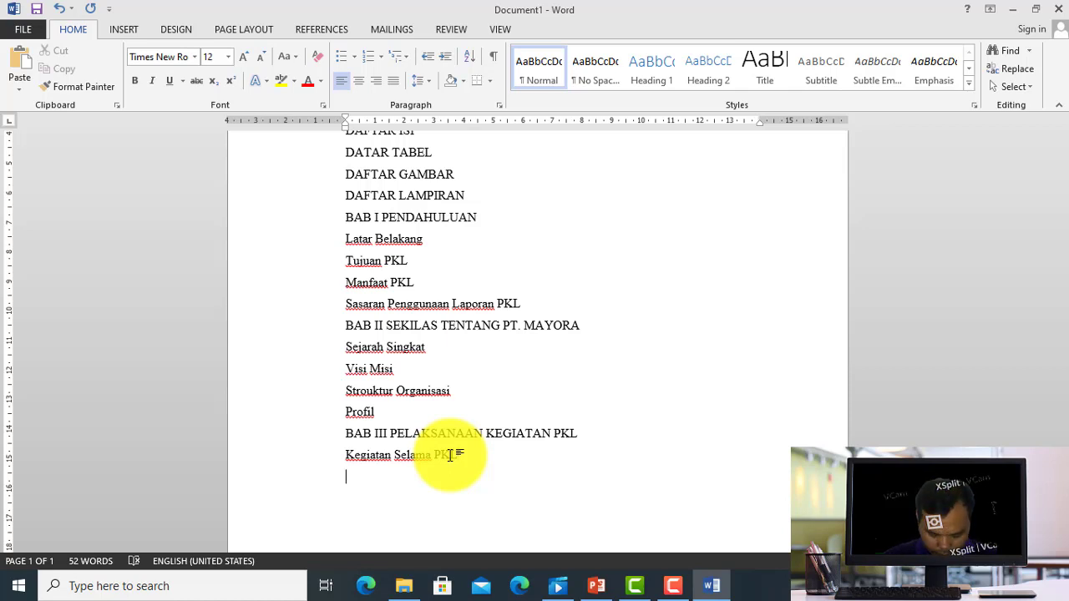
text(M)
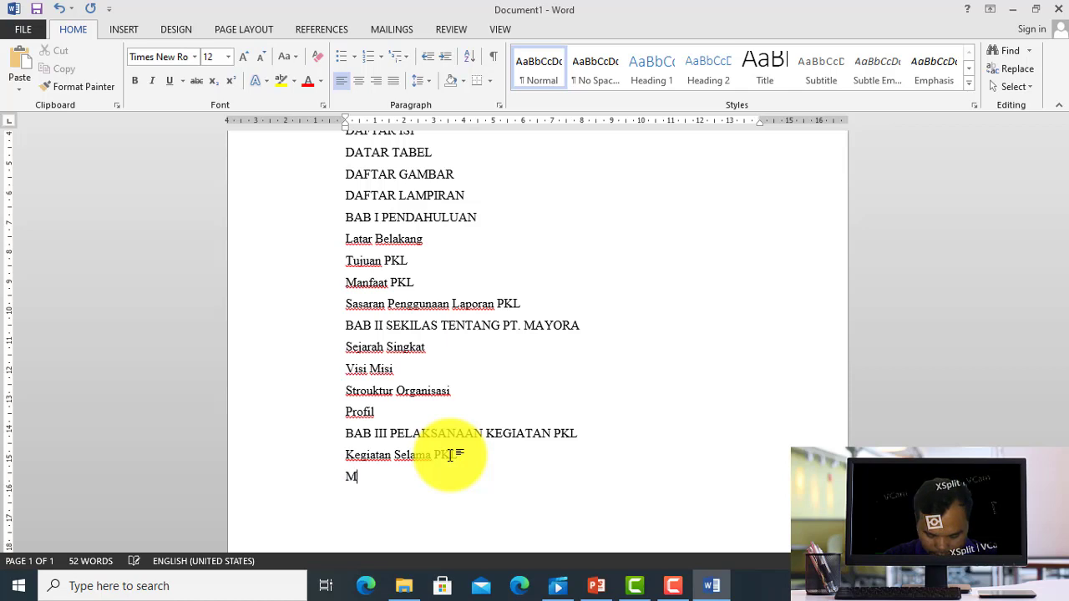
text(asalah ya)
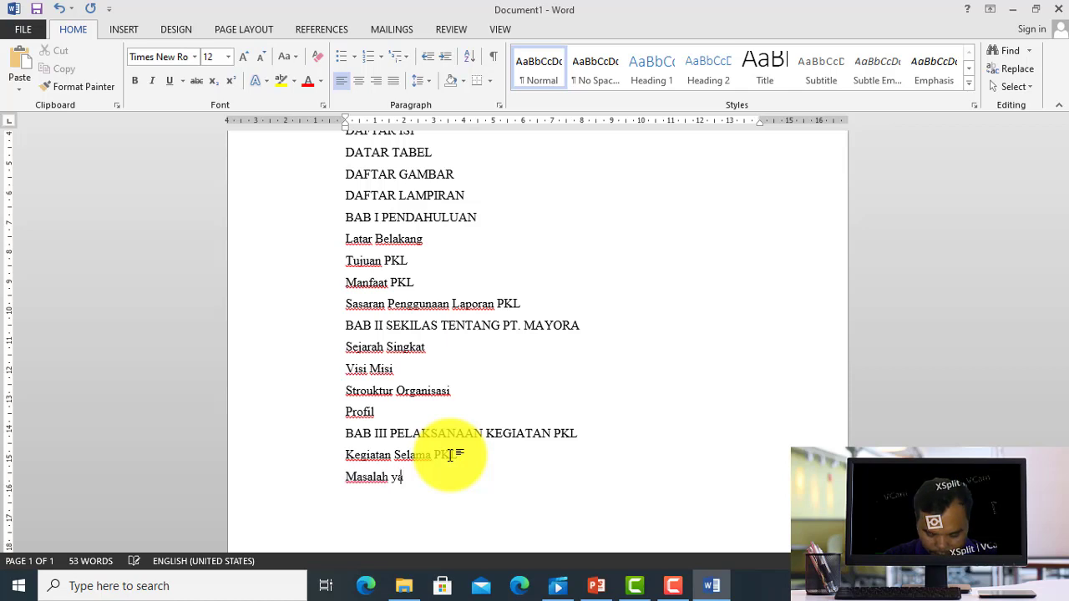
text(ng dihadapi)
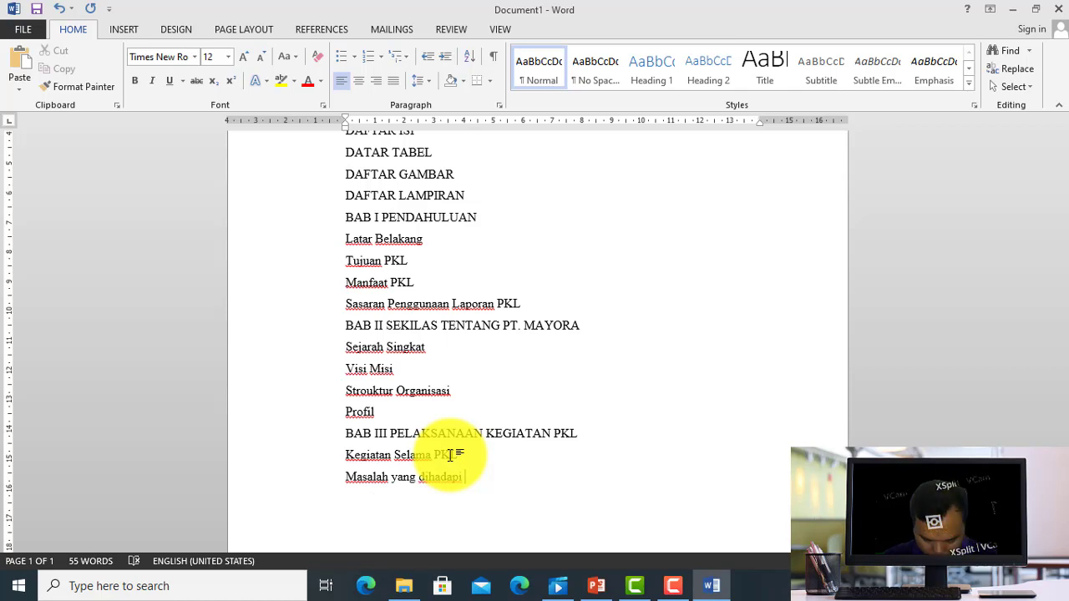
Expand the "Masalah yang dihadapi" subheading to read "Masalah dan Tantangan yang dihadapi Selama PKL".
click(395, 479)
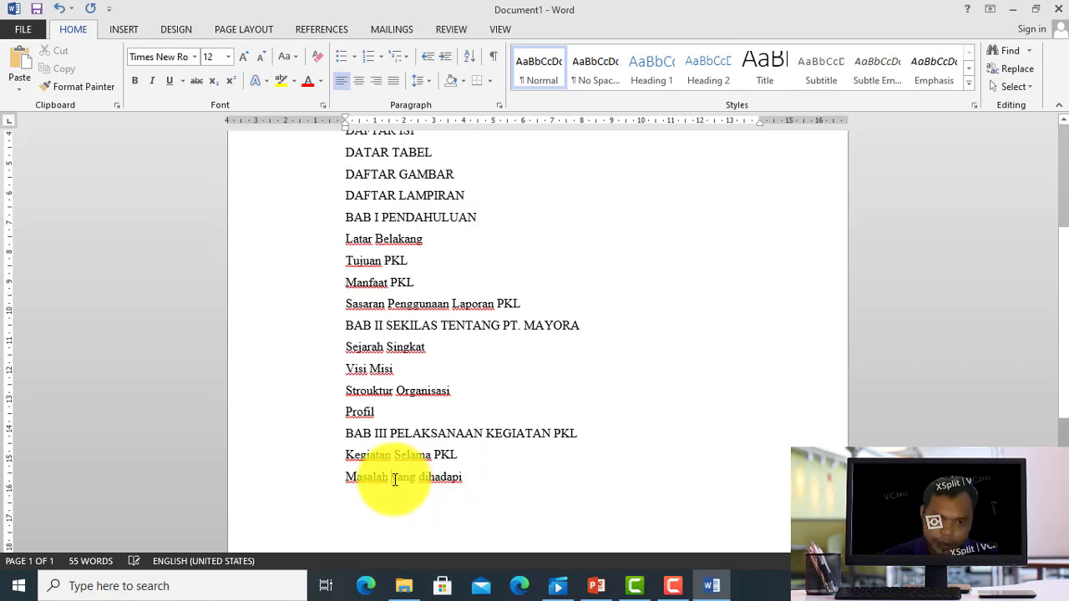
text(dan tantangan)
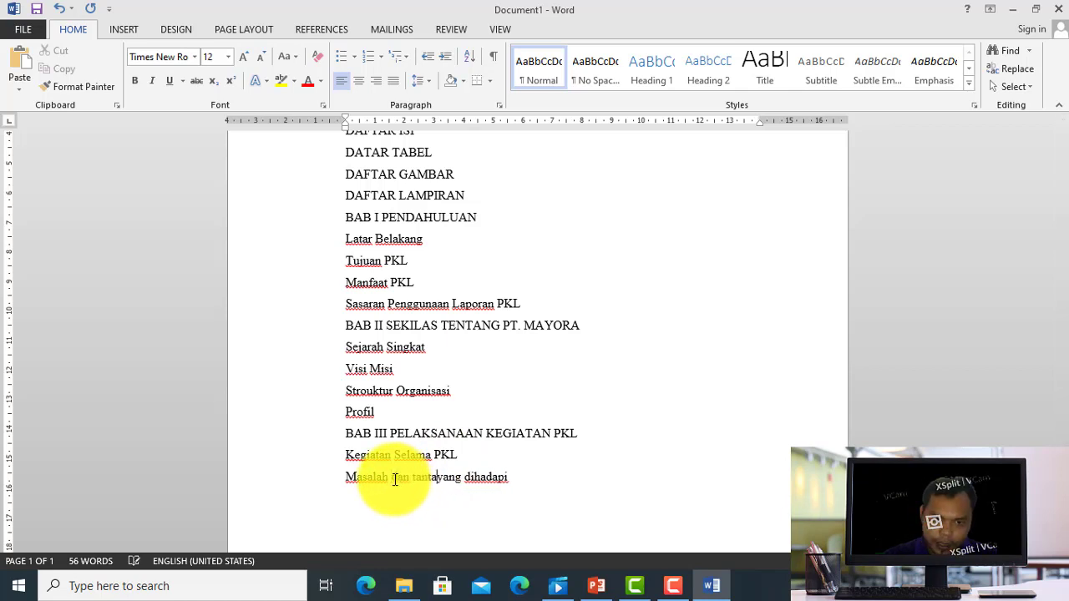
click(547, 482)
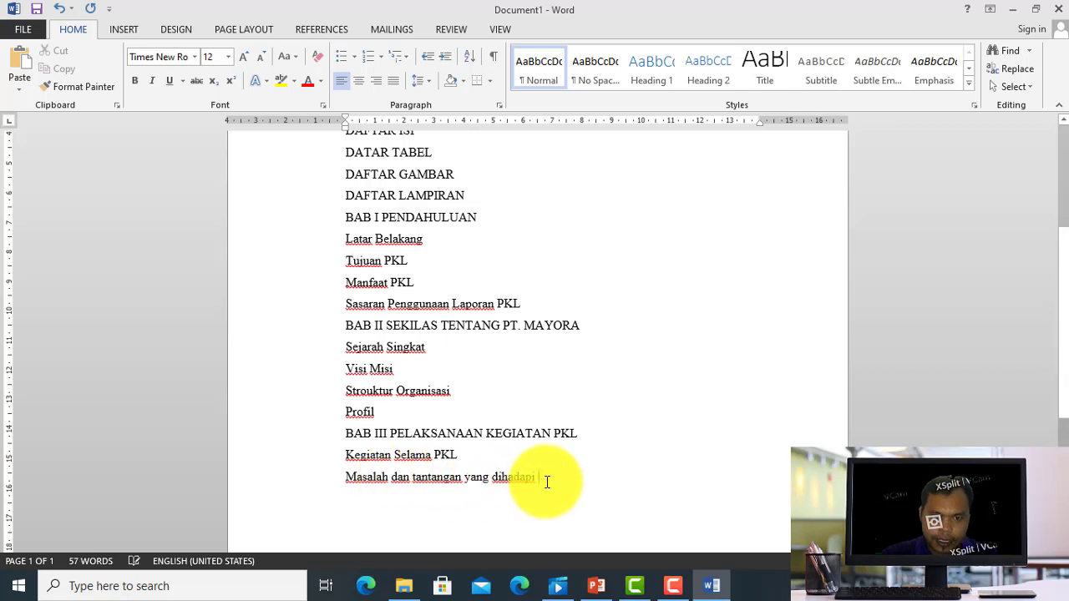
text(s)
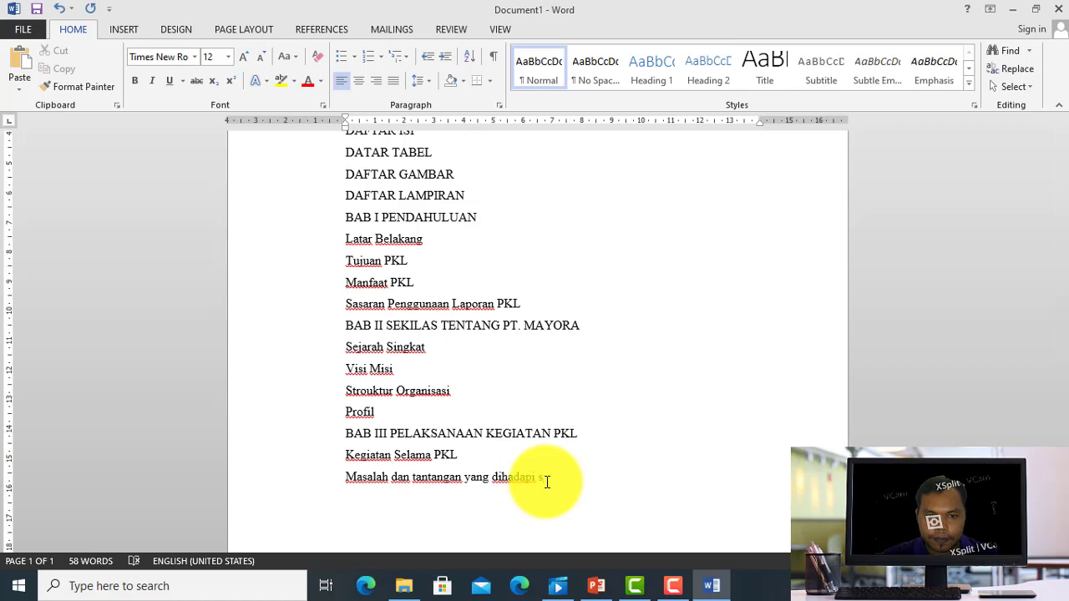
text(elama PKL)
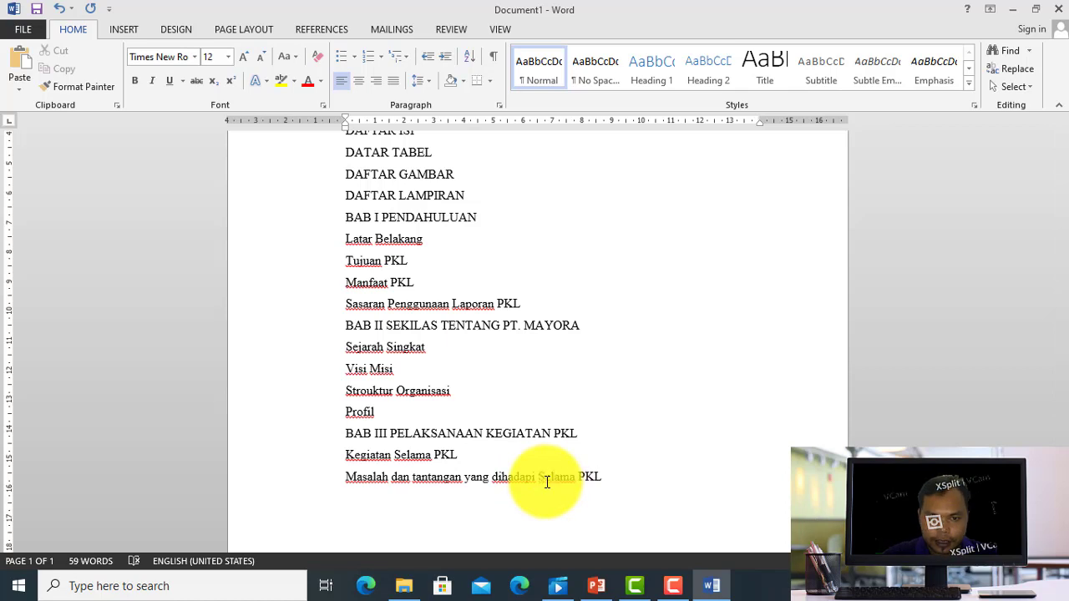
click(418, 477)
key(BackSpace)
text(T)
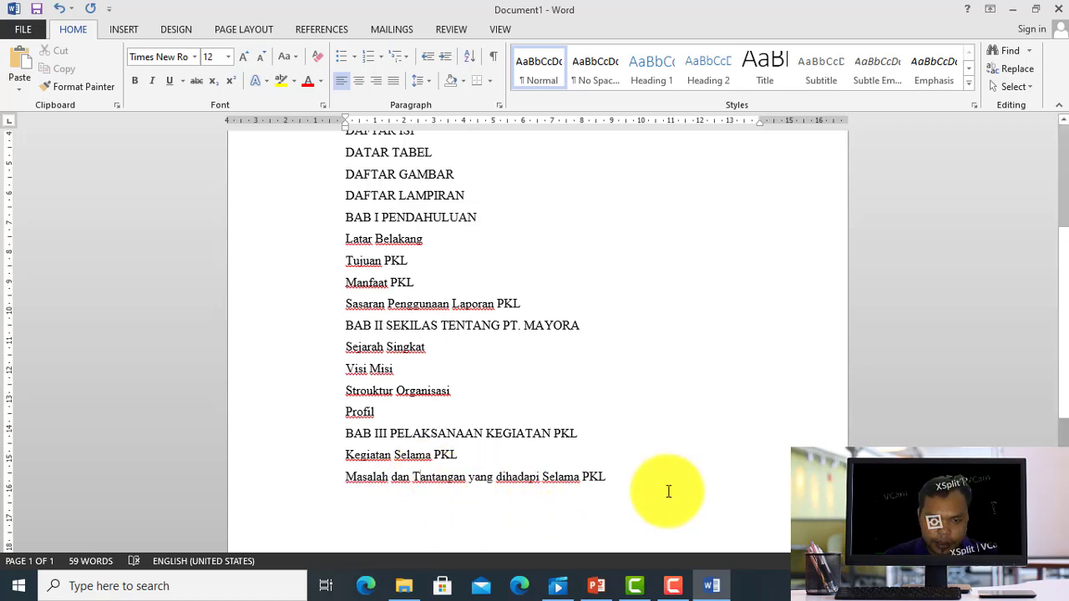
Add the subheading line "Pemecahan Masalah" as the last BAB III entry and start a new line.
key(Return)
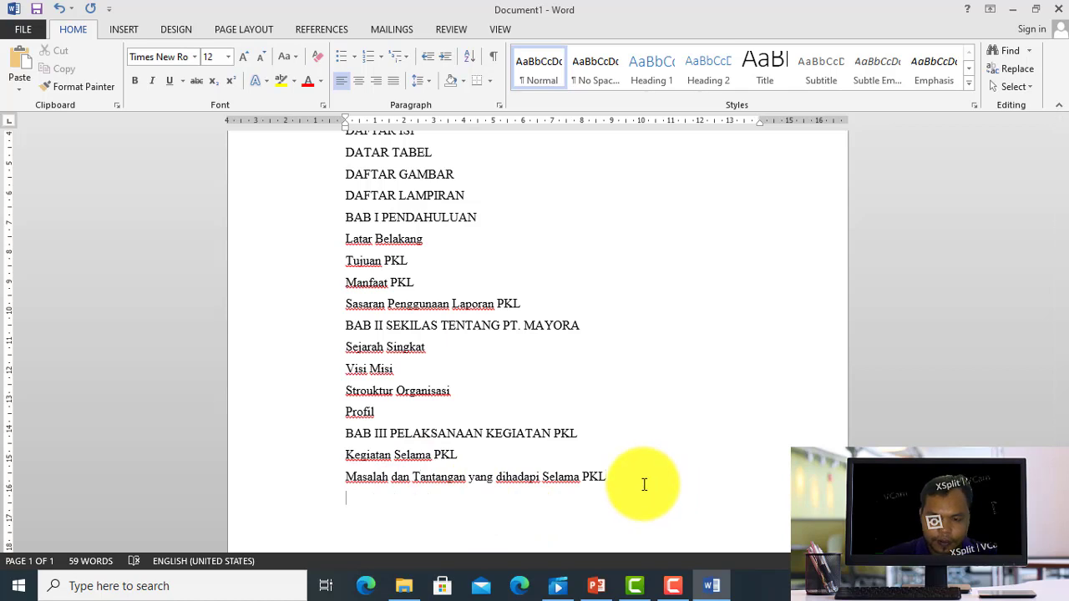
text(P)
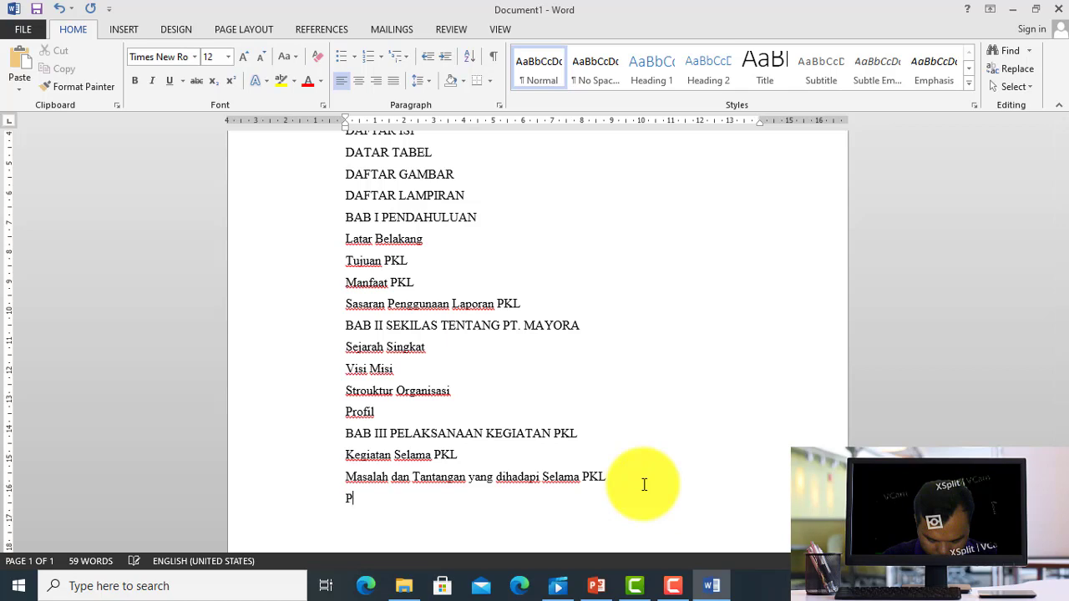
text(emecaha)
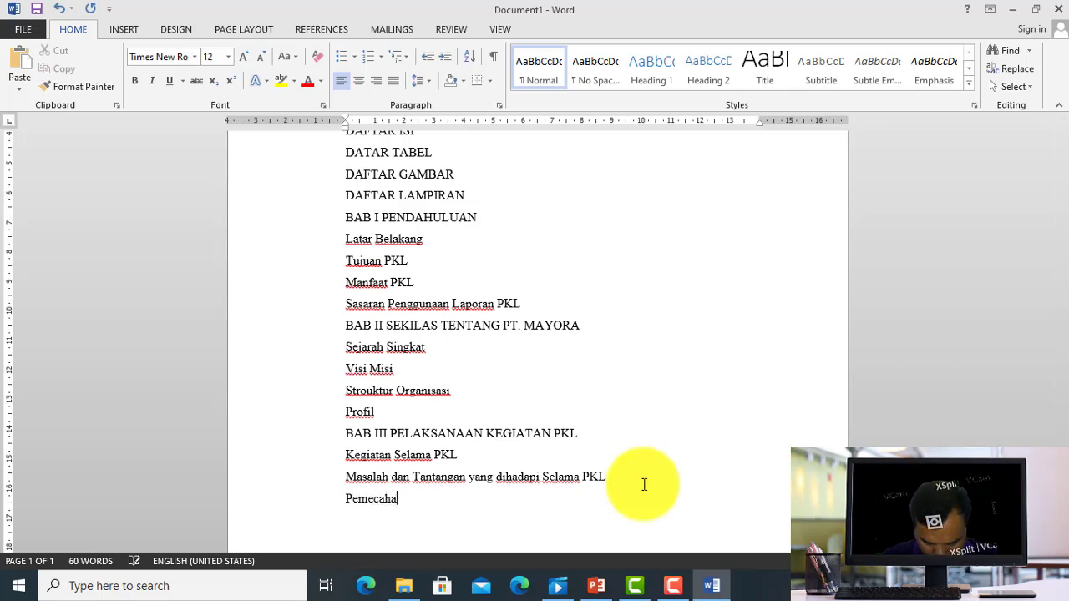
text(n Masalah)
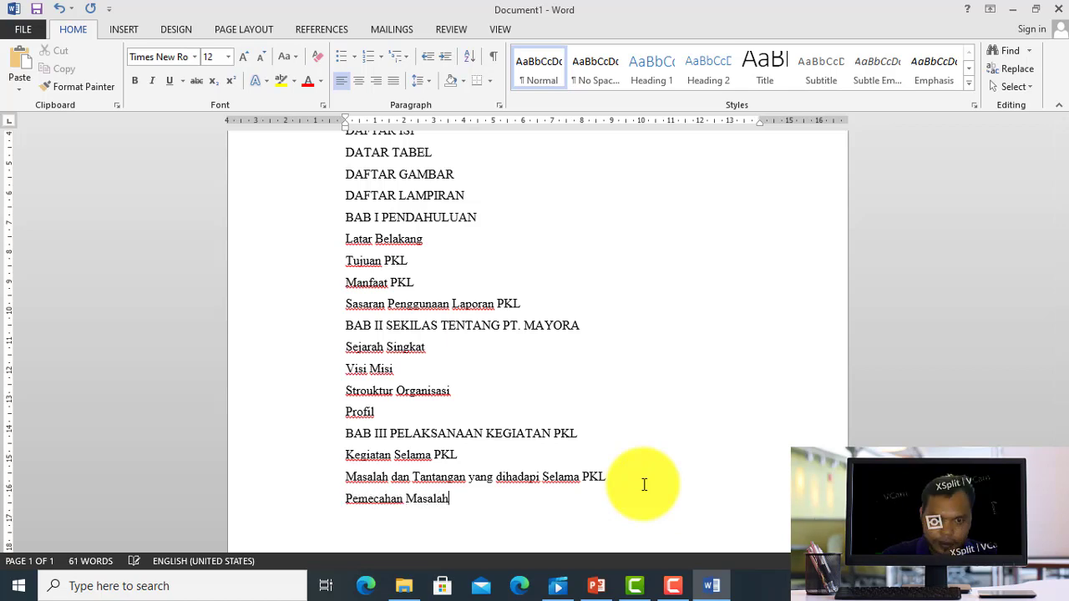
key(Return)
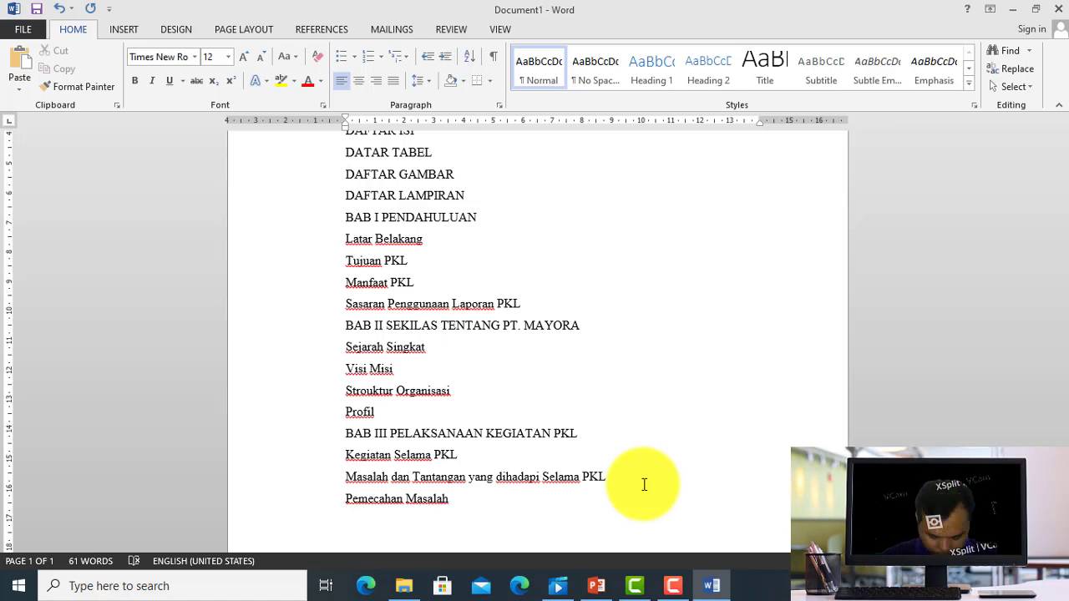
Write the fourth chapter line "BAB IV PENUTUP" beneath Pemecahan Masalah and start a new line.
text(BA)
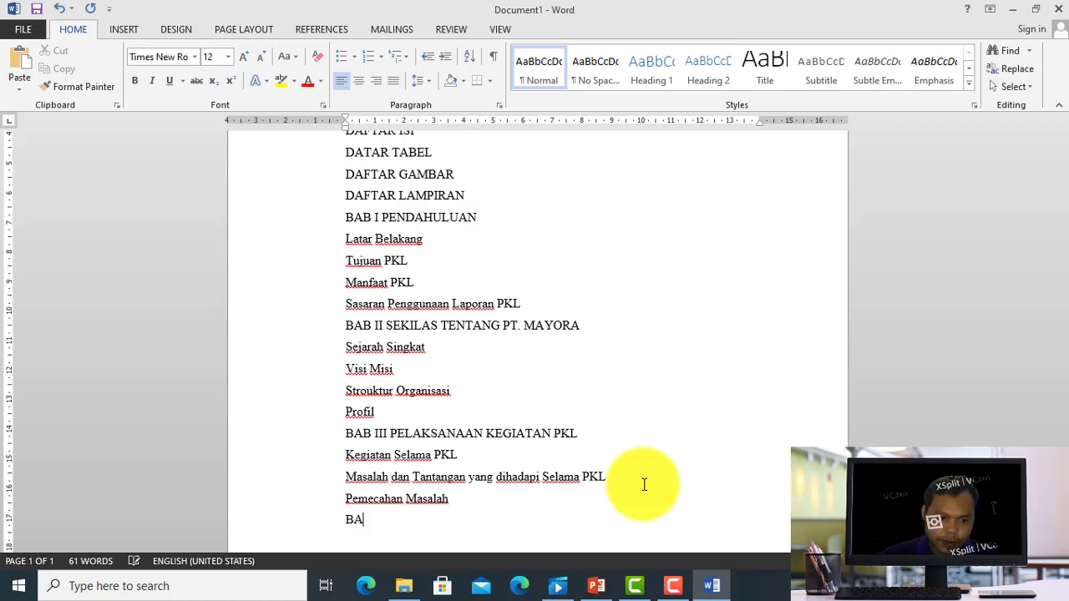
text(B IV )
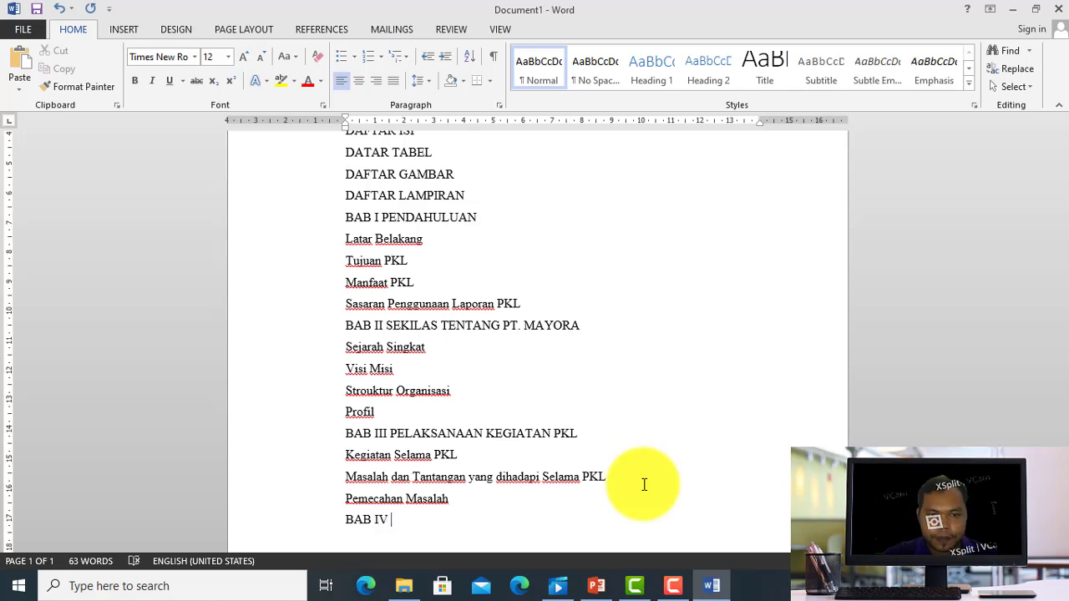
text(PENTU)
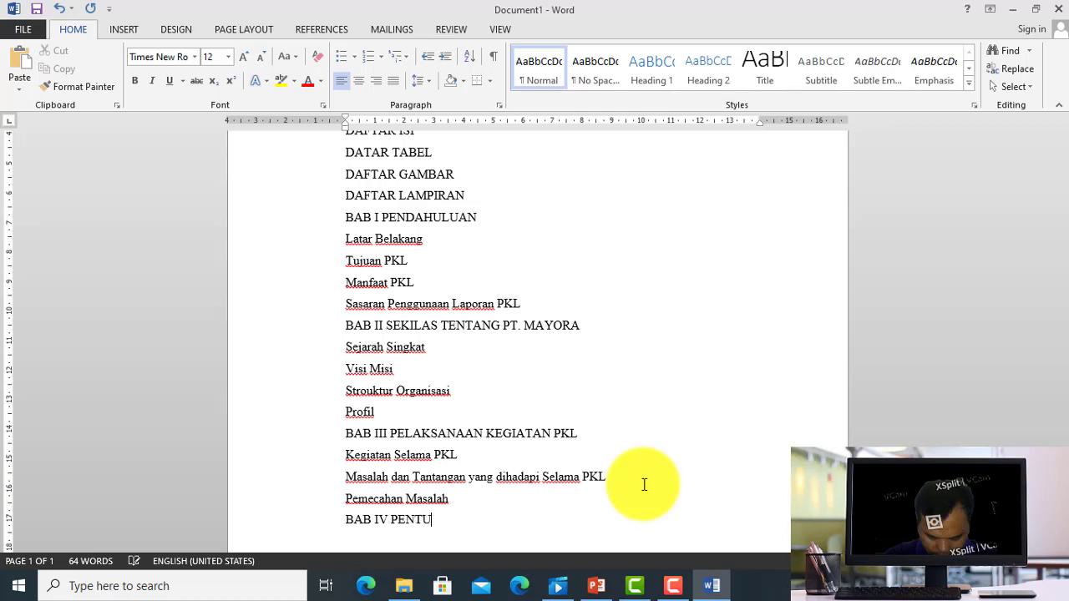
key(BackSpace)
key(BackSpace)
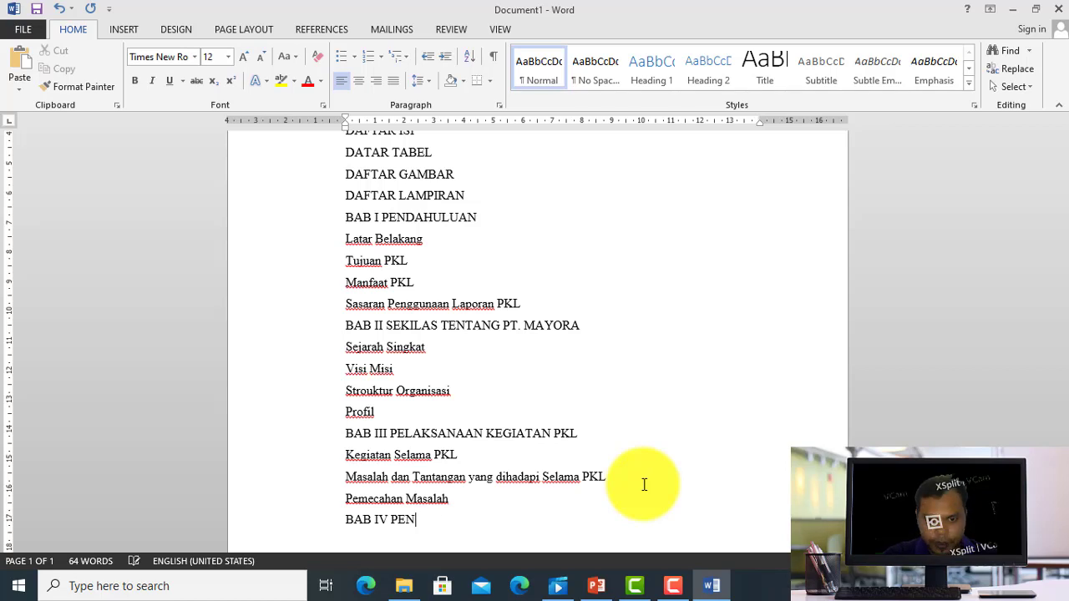
text(UTUP)
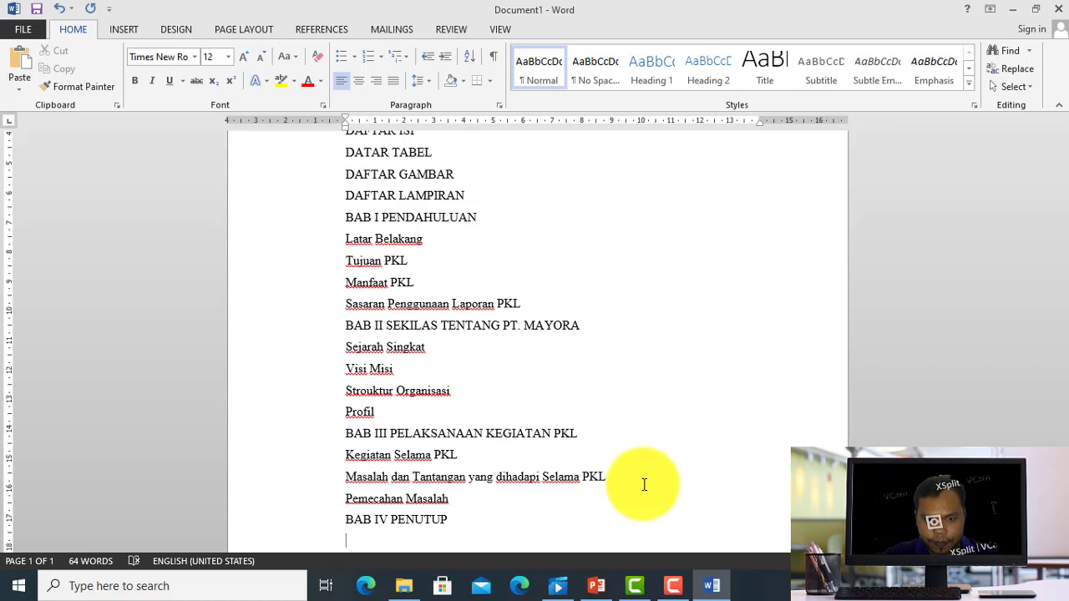
key(Return)
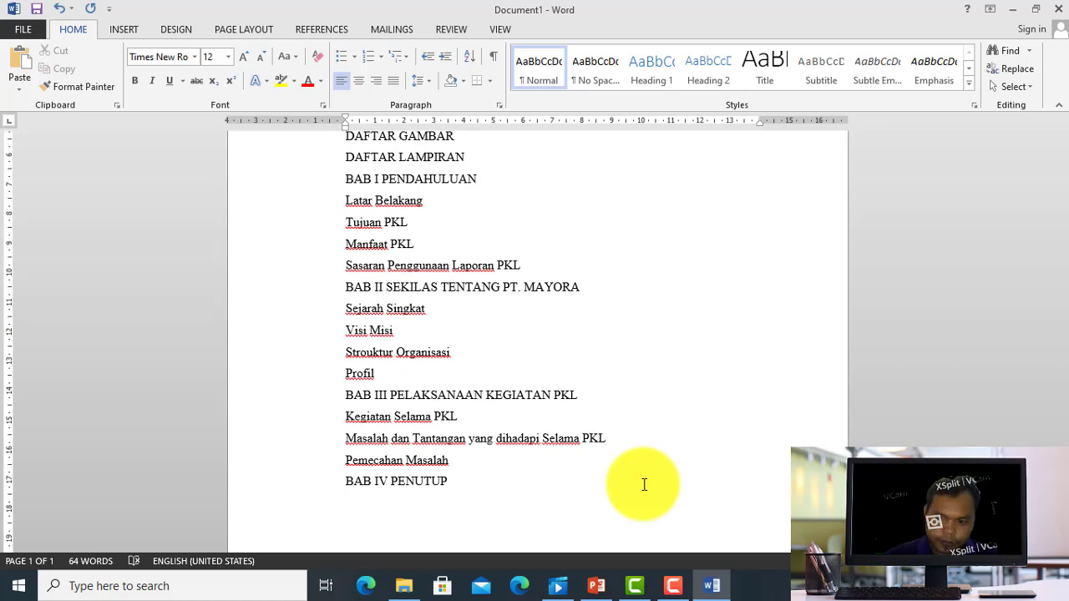
Add the subheading lines "Kesimpulan" and "Saran-saran" beneath the BAB IV chapter line.
text(k)
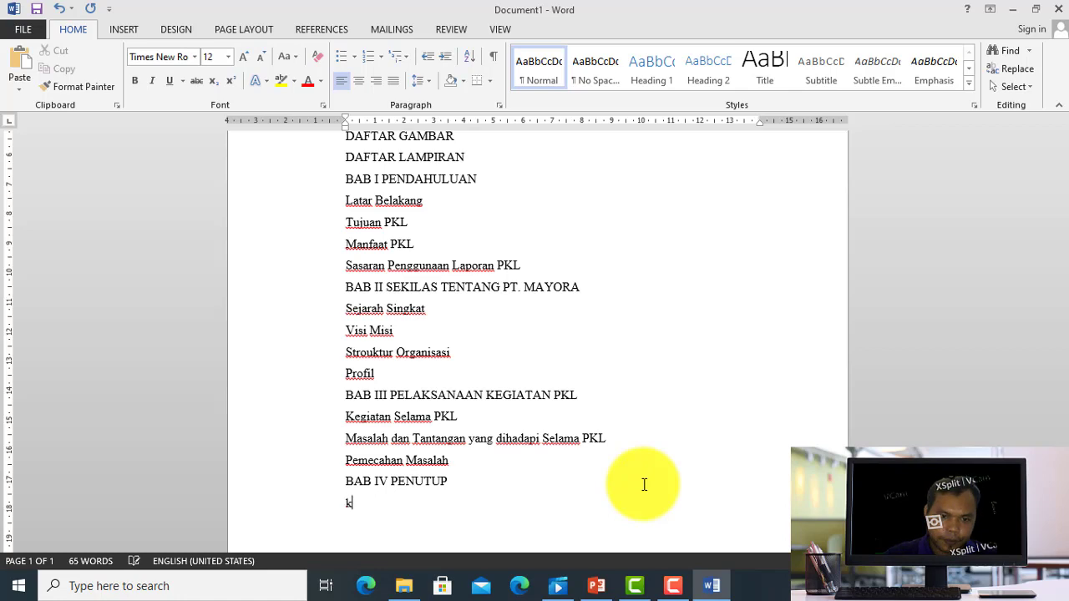
text(Kes)
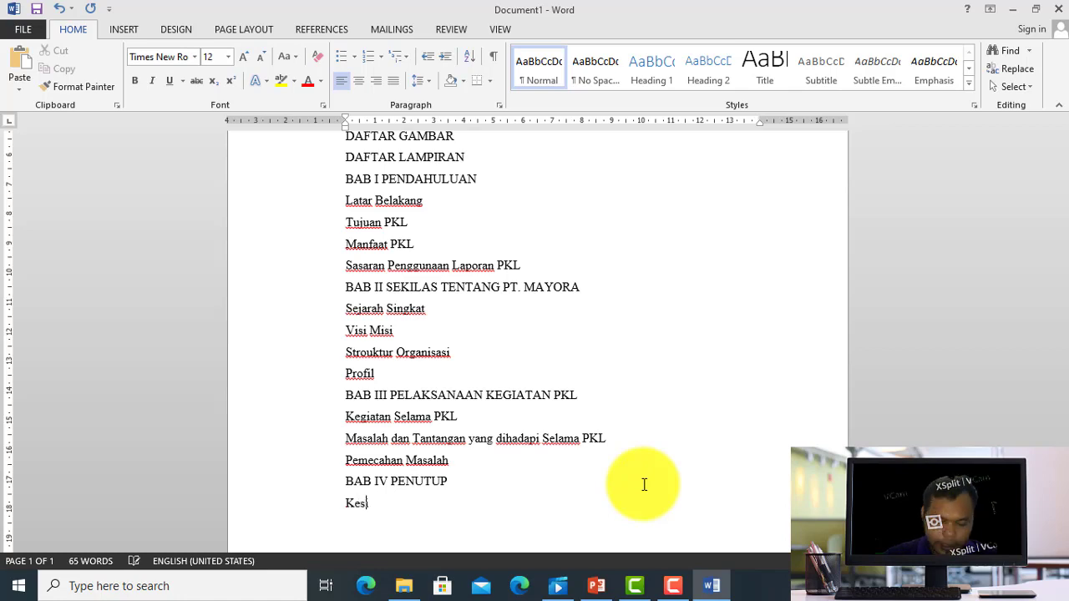
text(impulan)
key(Return)
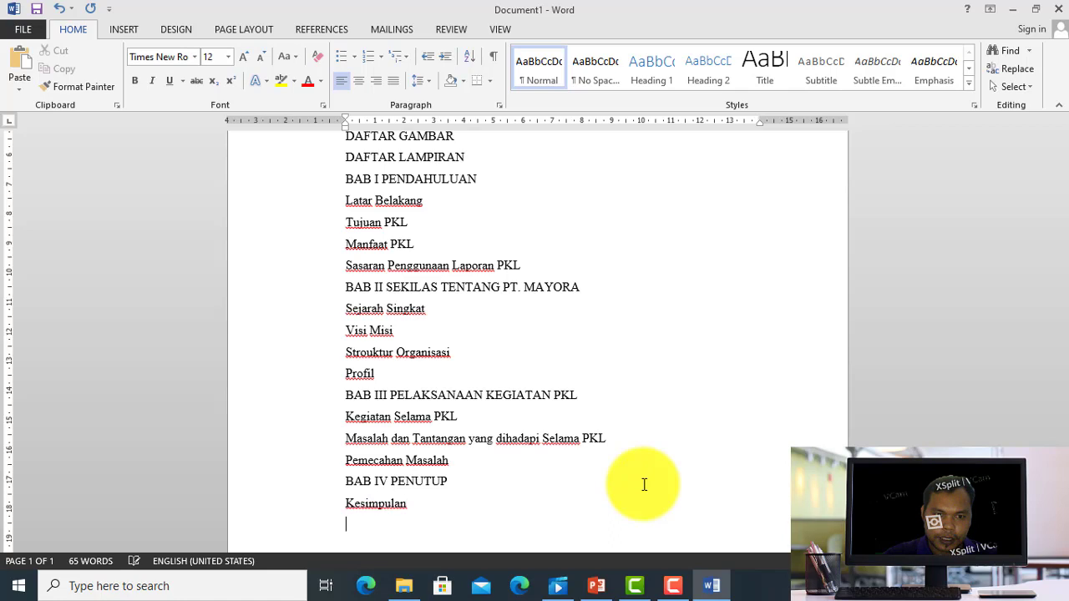
text(Sa)
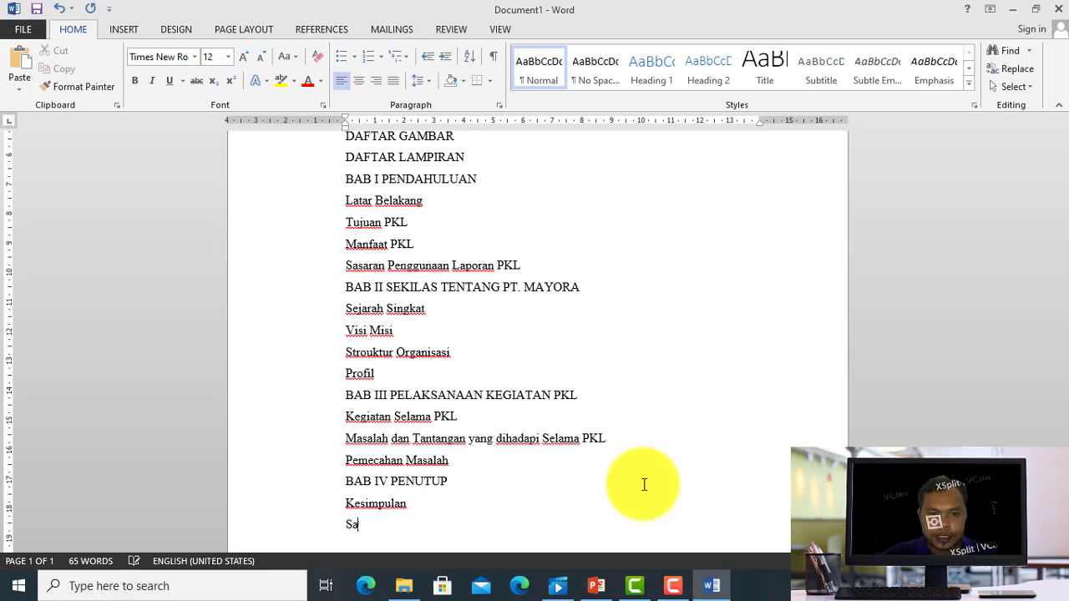
text(ran-)
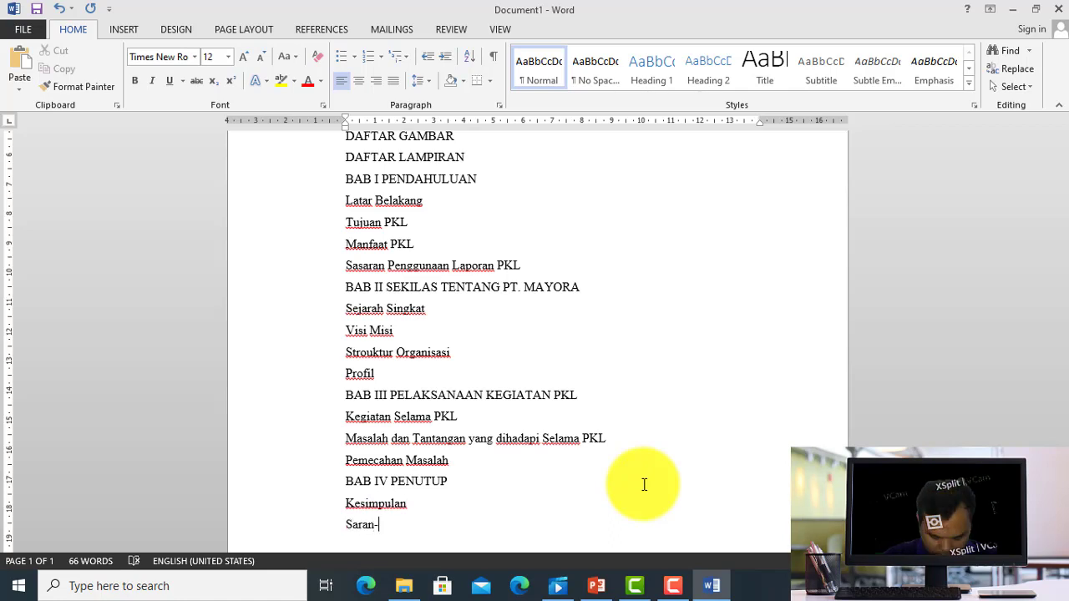
text(saran)
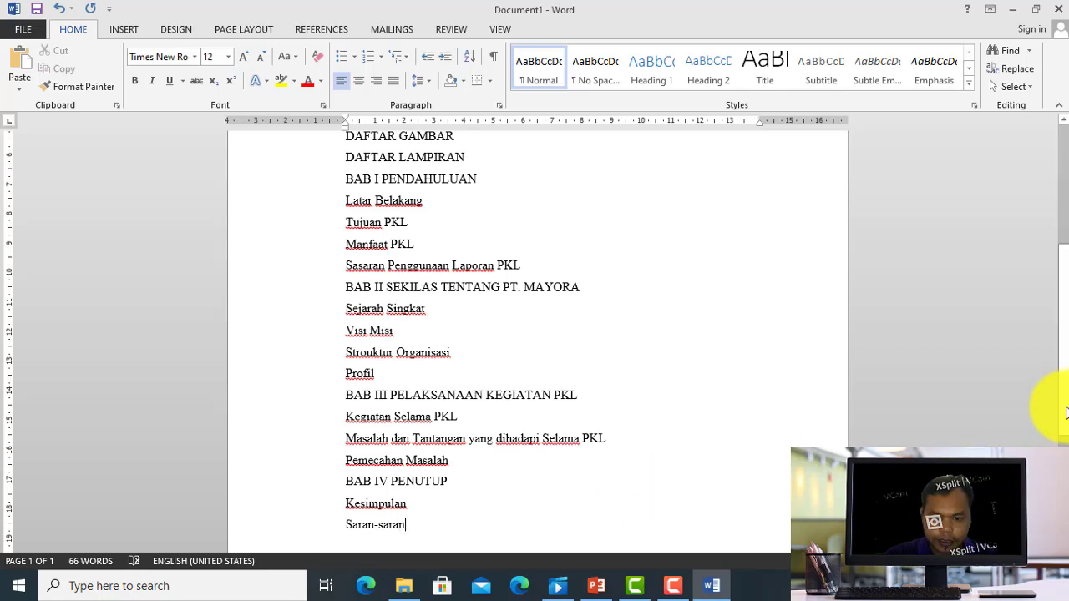
Try numbering the BAB I subheadings by hand, with 1.1 before Latar Belakang and 1.2 before Tujuan PKL.
scroll(1065, 412, down, 1)
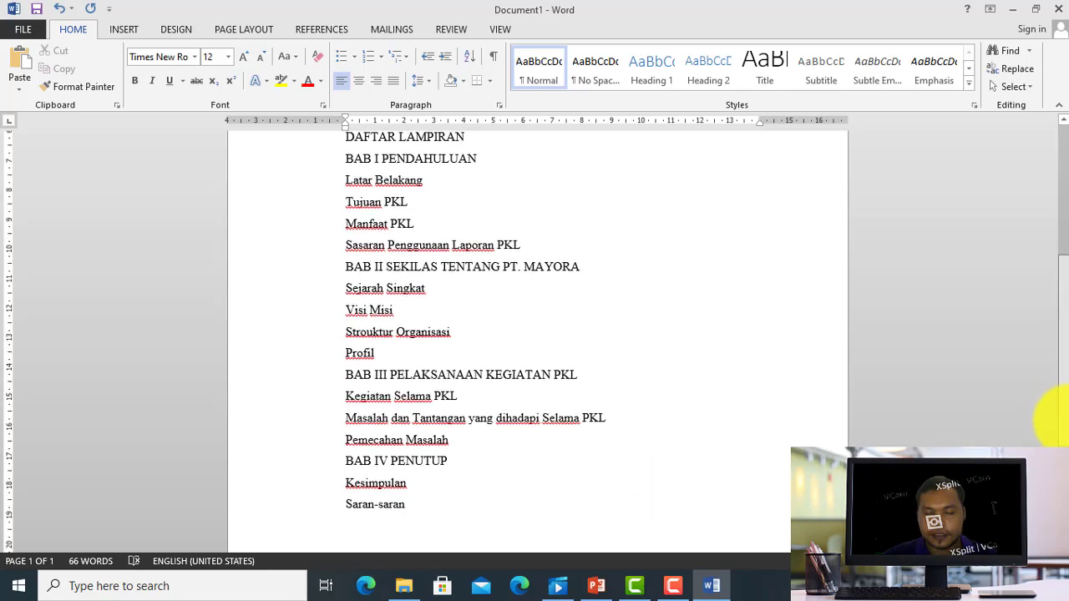
scroll(1060, 418, down, 2)
scroll(1062, 405, up, 5)
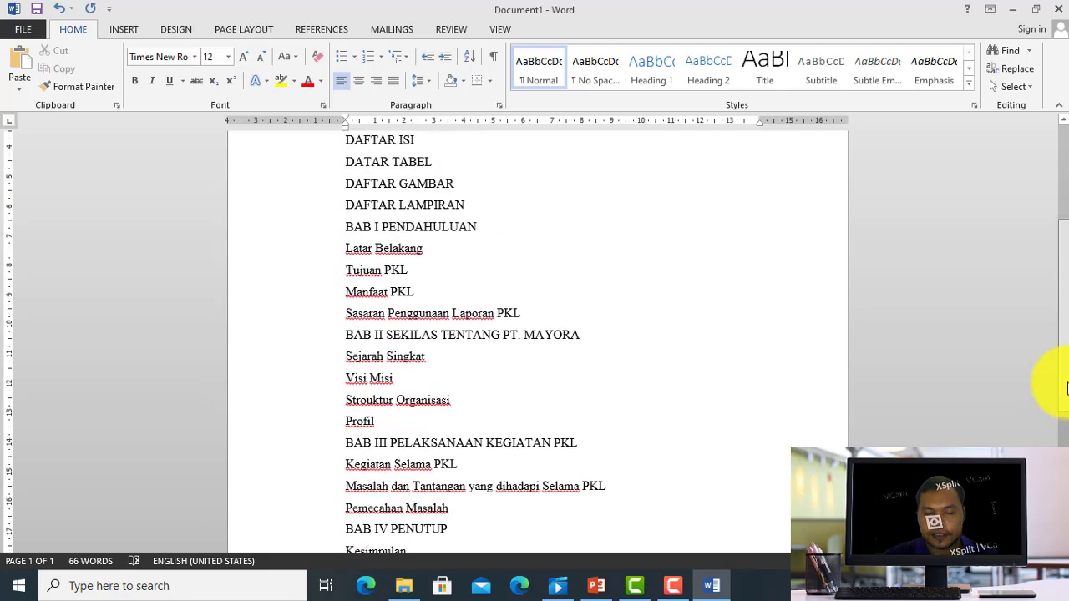
scroll(1066, 367, up, 3)
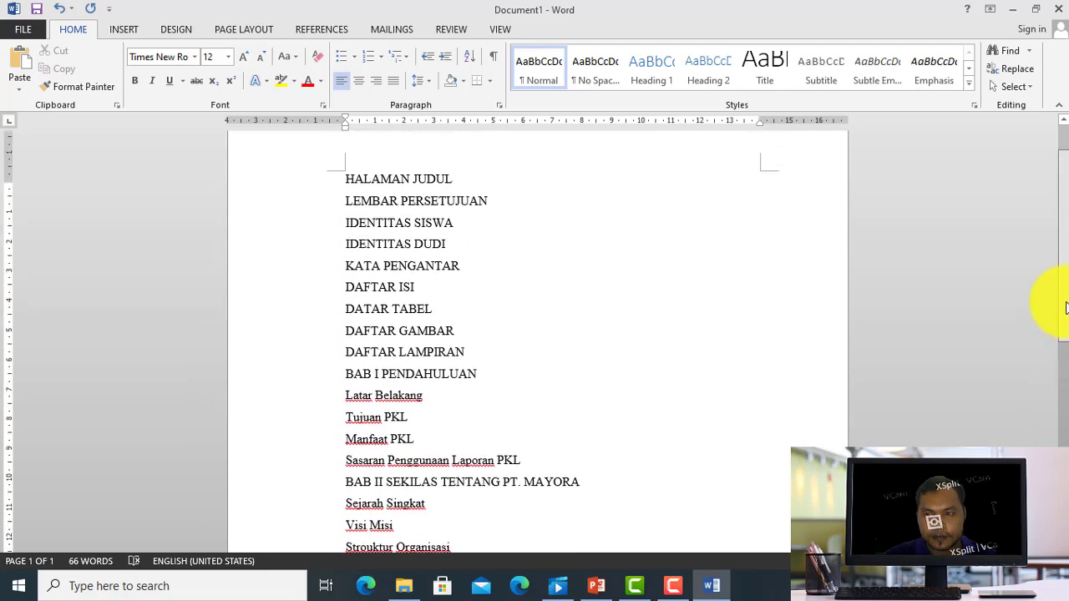
scroll(1065, 310, down, 2)
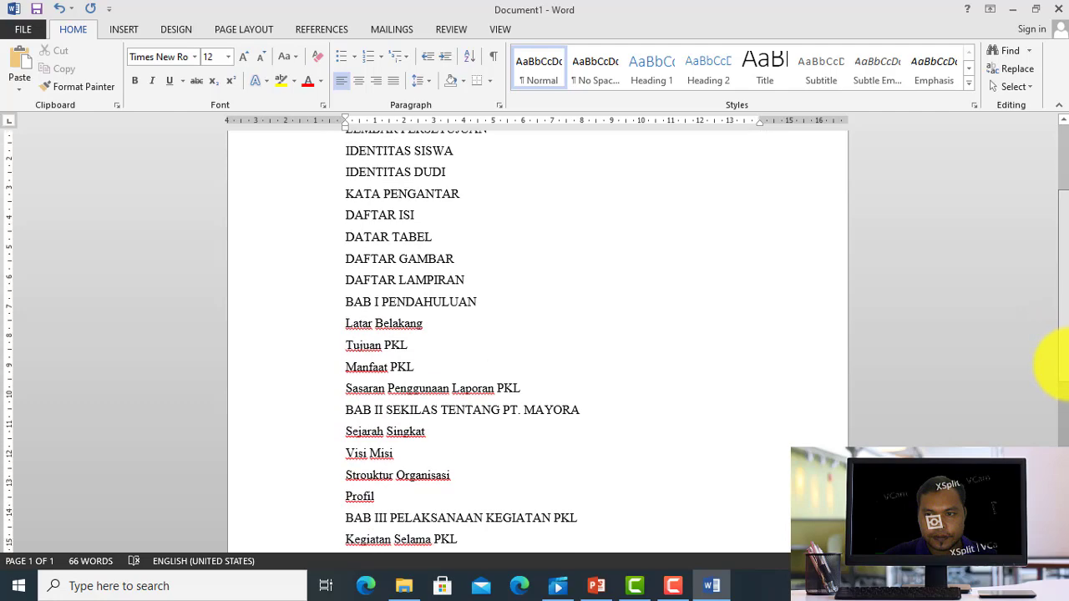
scroll(1061, 367, down, 3)
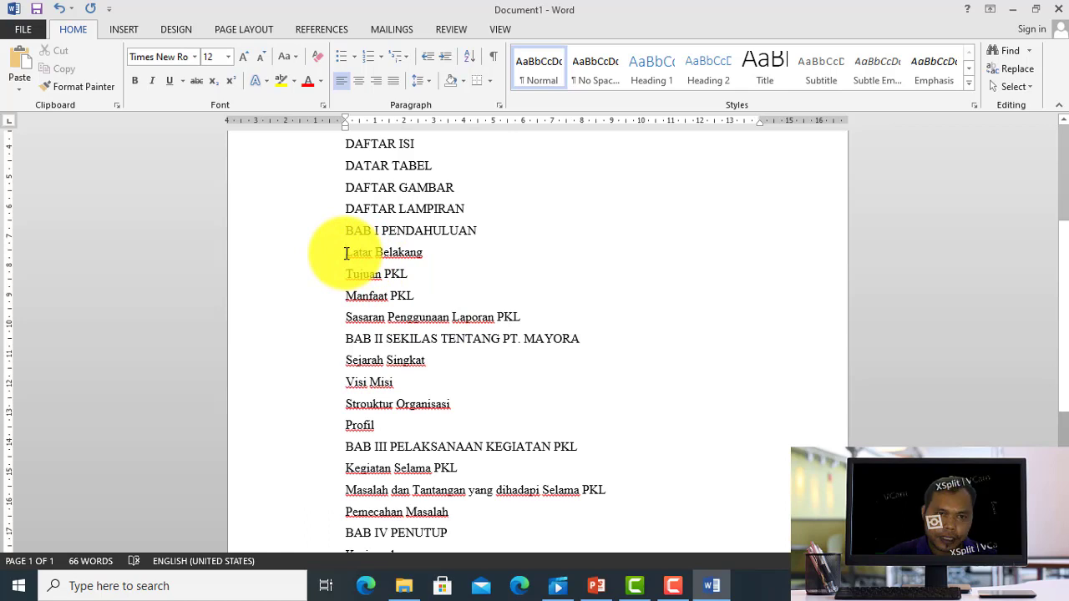
text(1.)
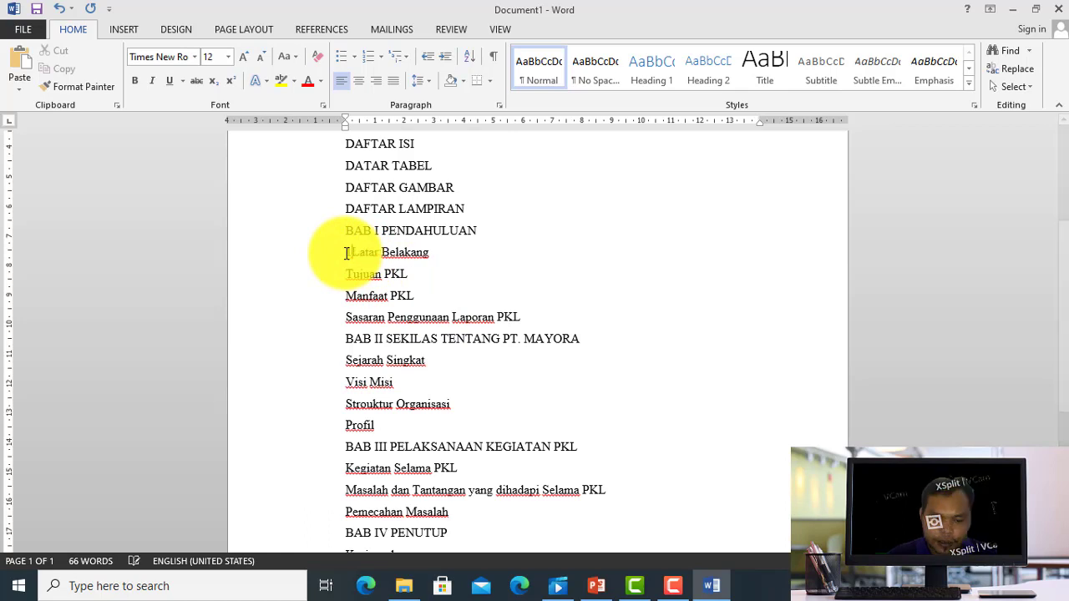
text(1)
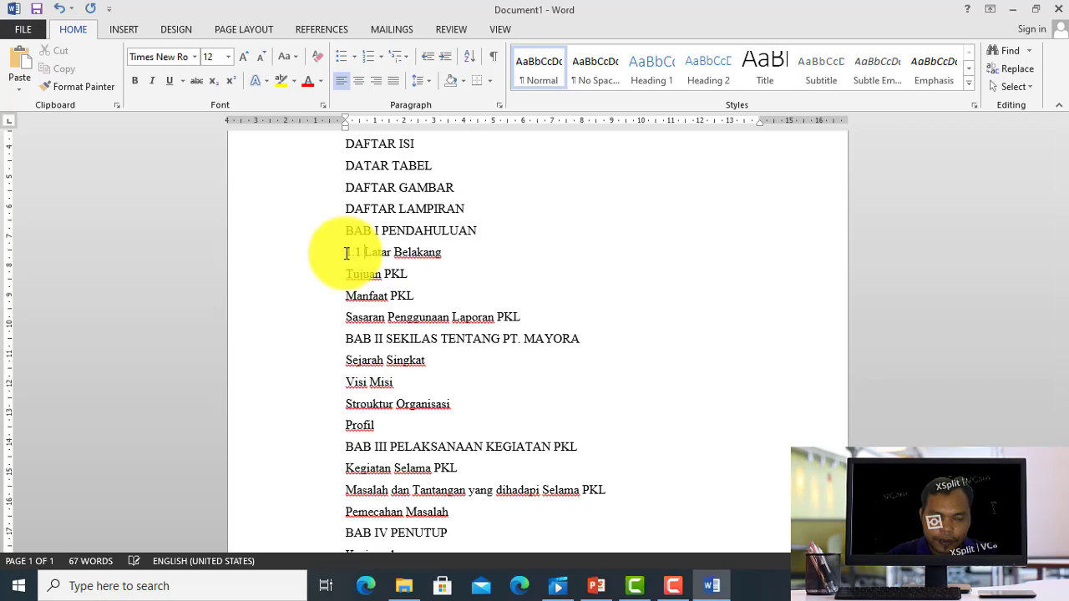
click(350, 275)
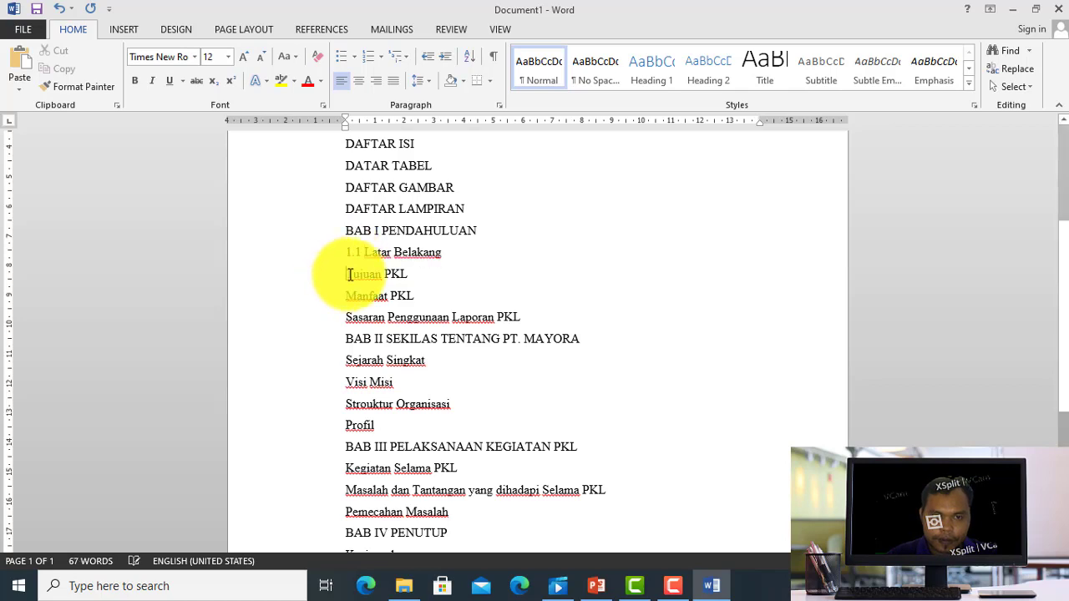
text(1.2)
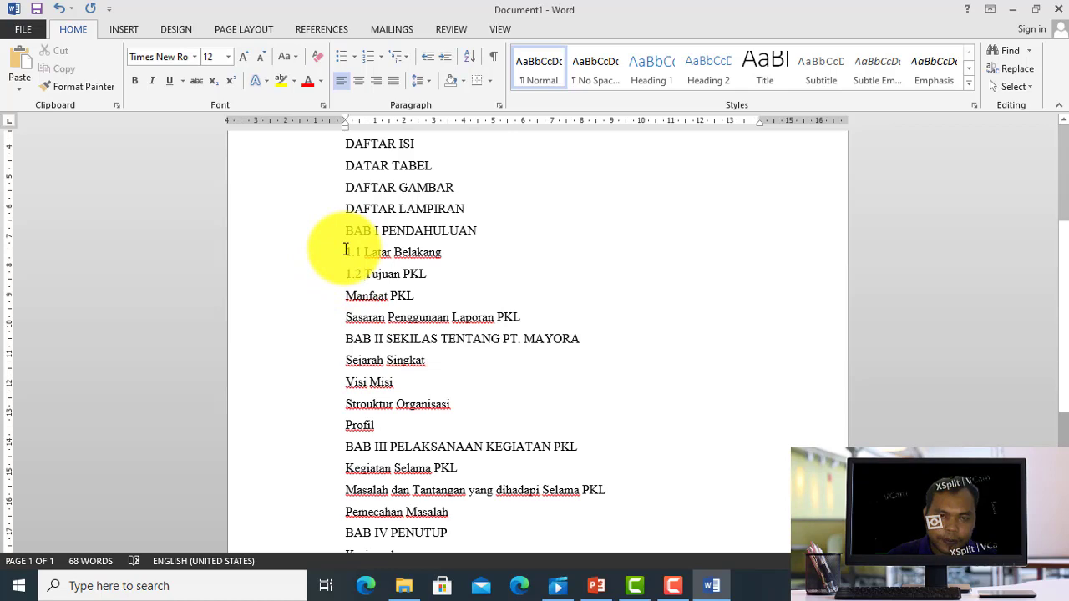
Remove the hand-typed numbers in front of Tujuan PKL and Latar Belakang.
key(BackSpace)
key(BackSpace)
key(BackSpace)
key(BackSpace)
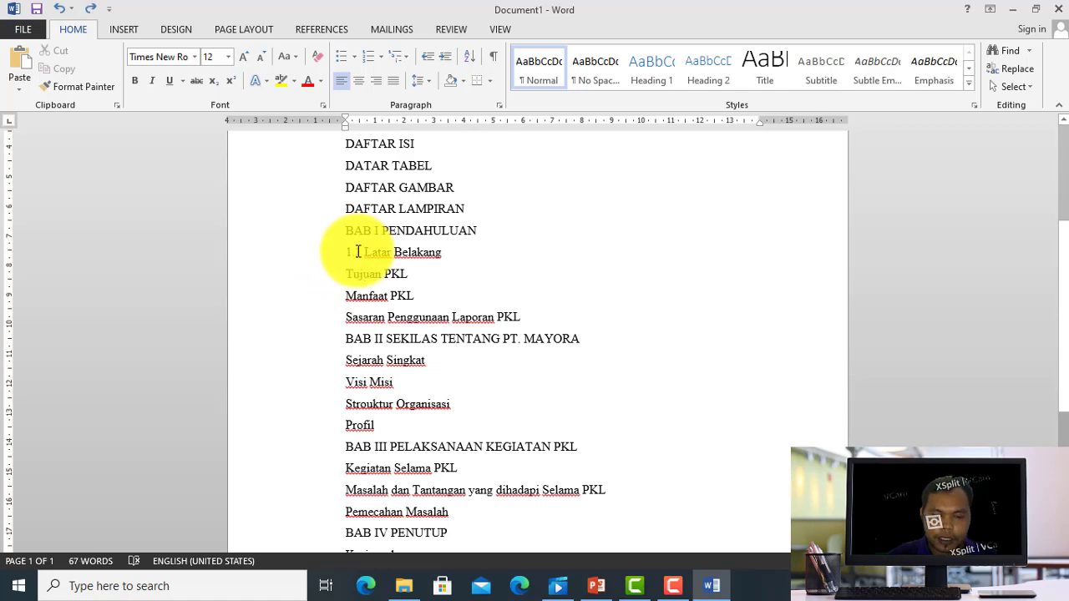
key(ctrl+z)
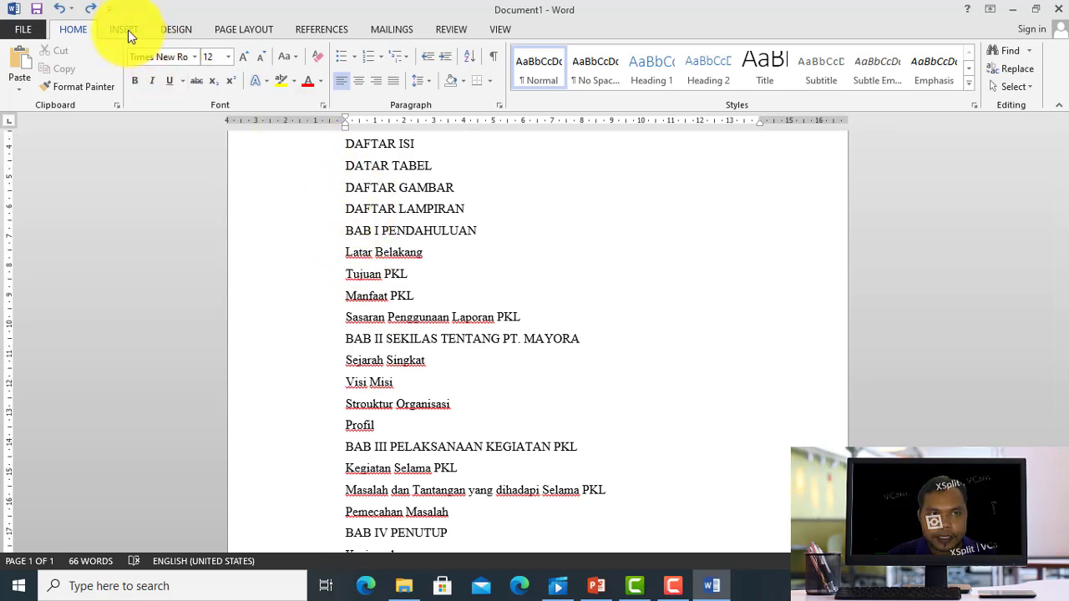
Number Latar Belakang with a new "1.1." number format in the 1, 2, 3 style and reduce its indent to the left margin.
click(381, 56)
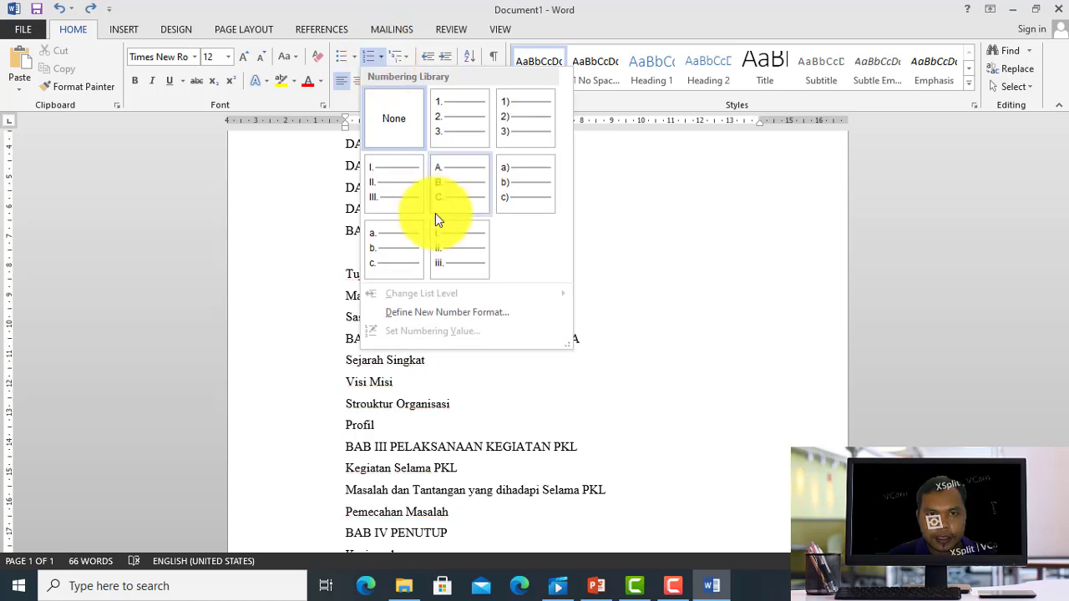
click(451, 315)
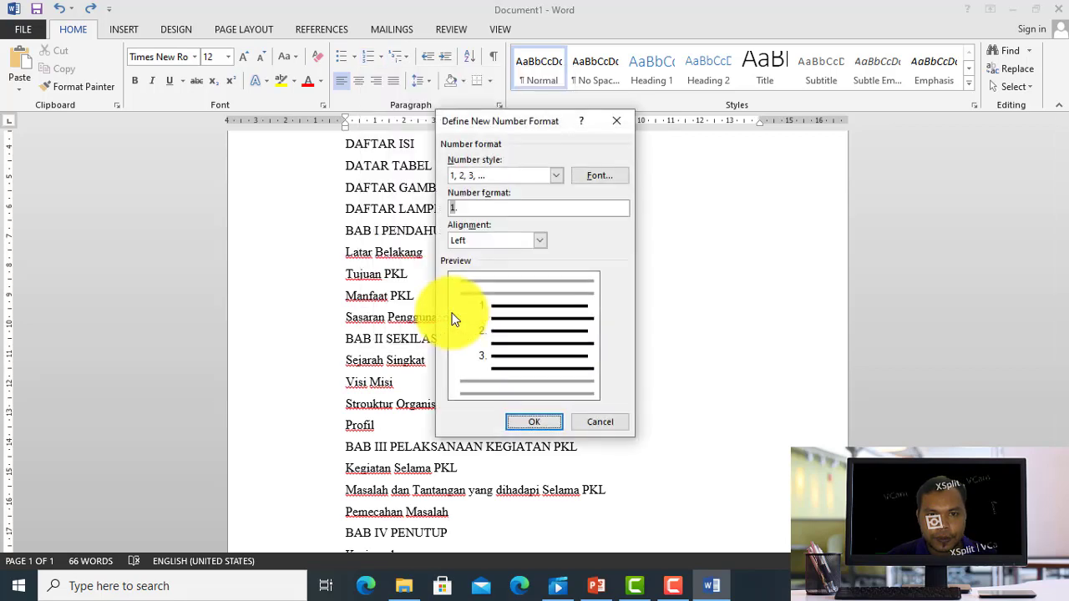
click(558, 176)
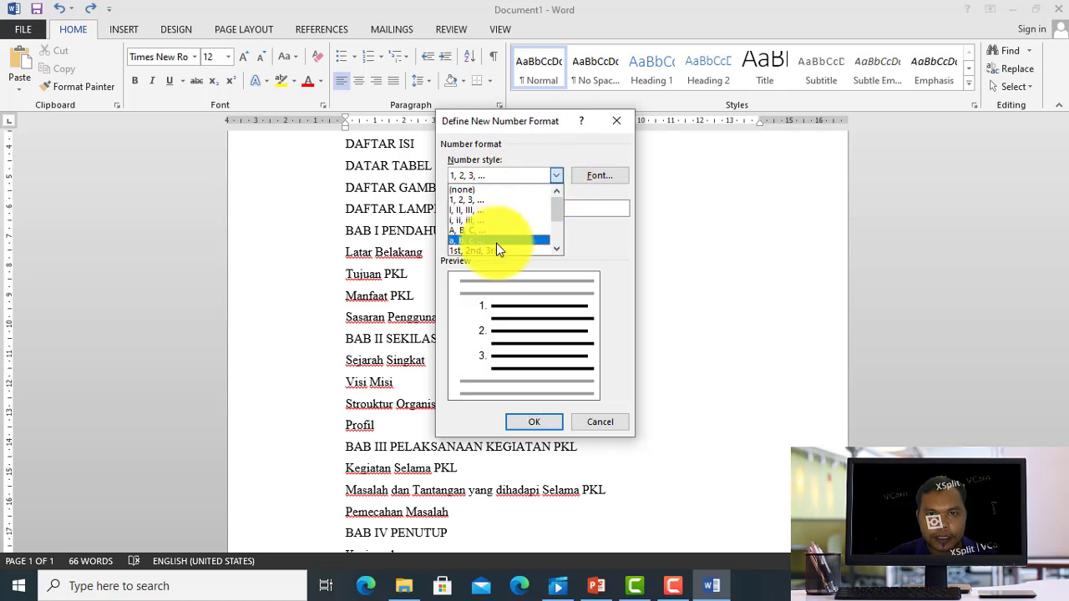
click(509, 200)
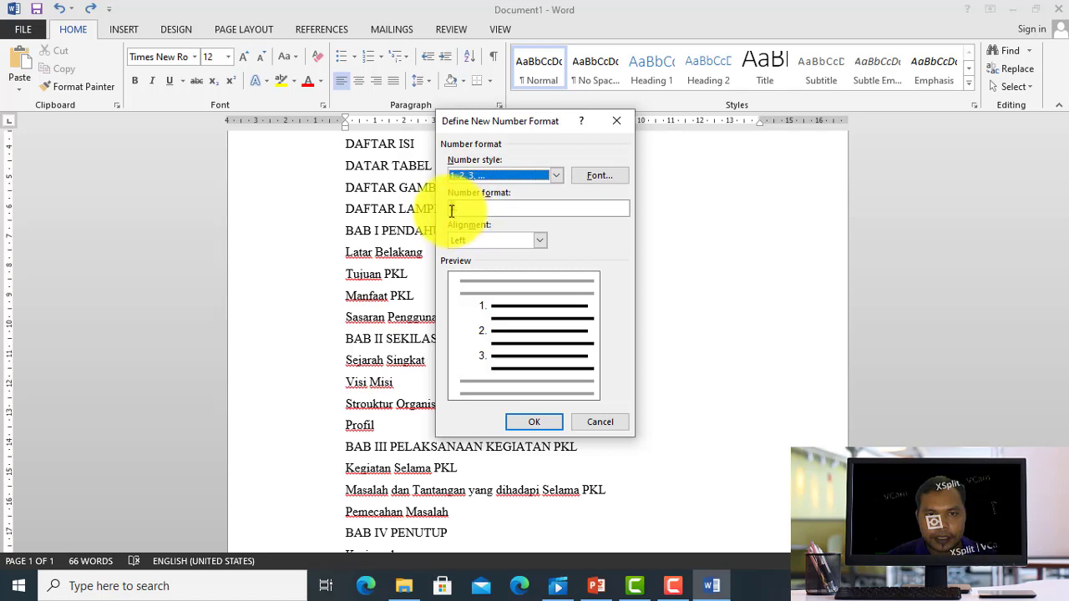
click(451, 210)
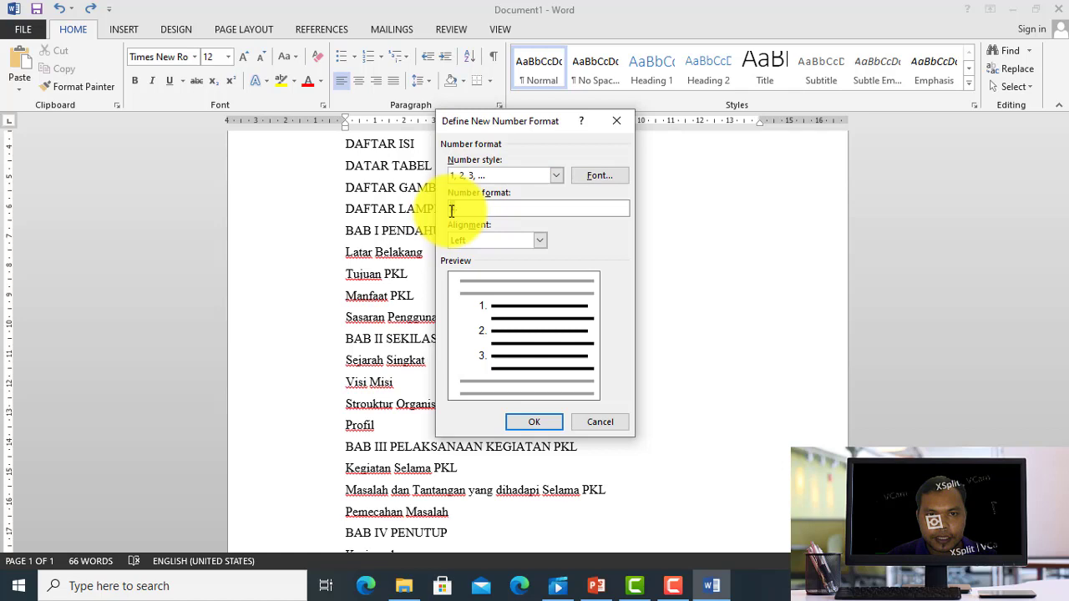
text(1)
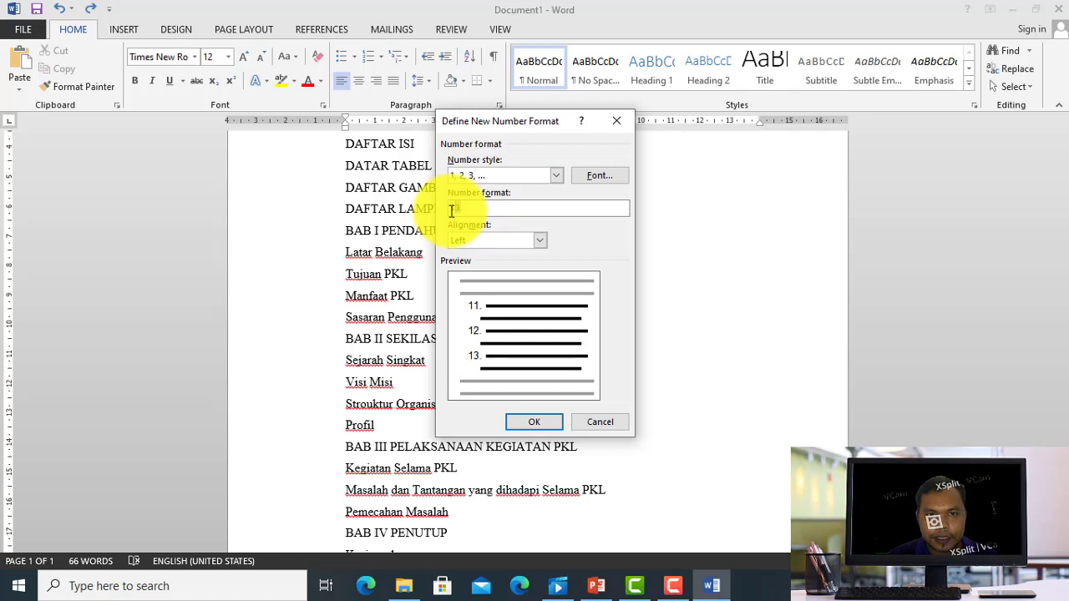
text(.)
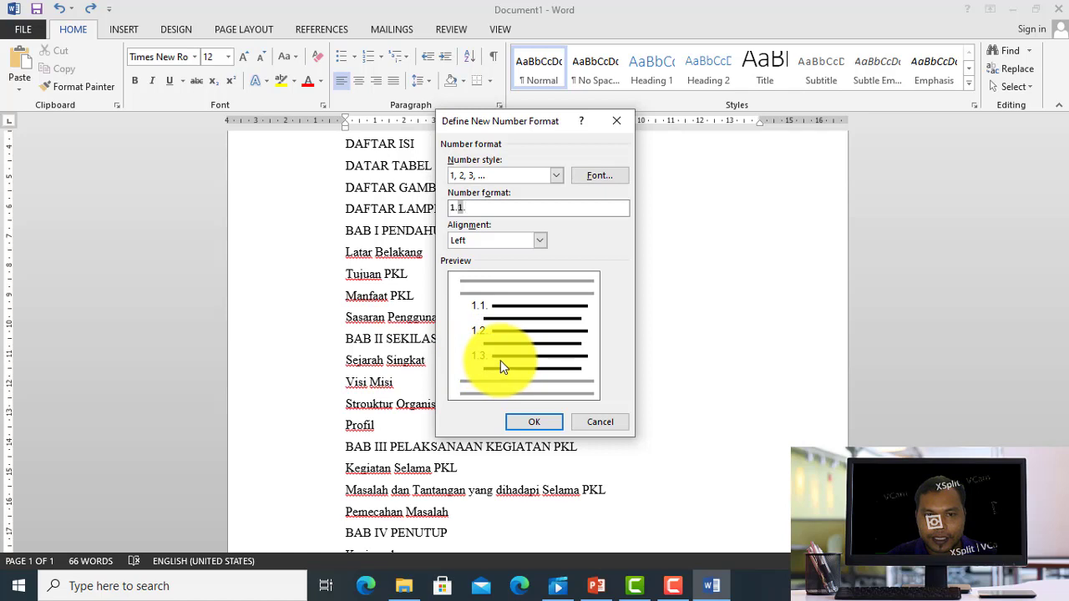
click(531, 423)
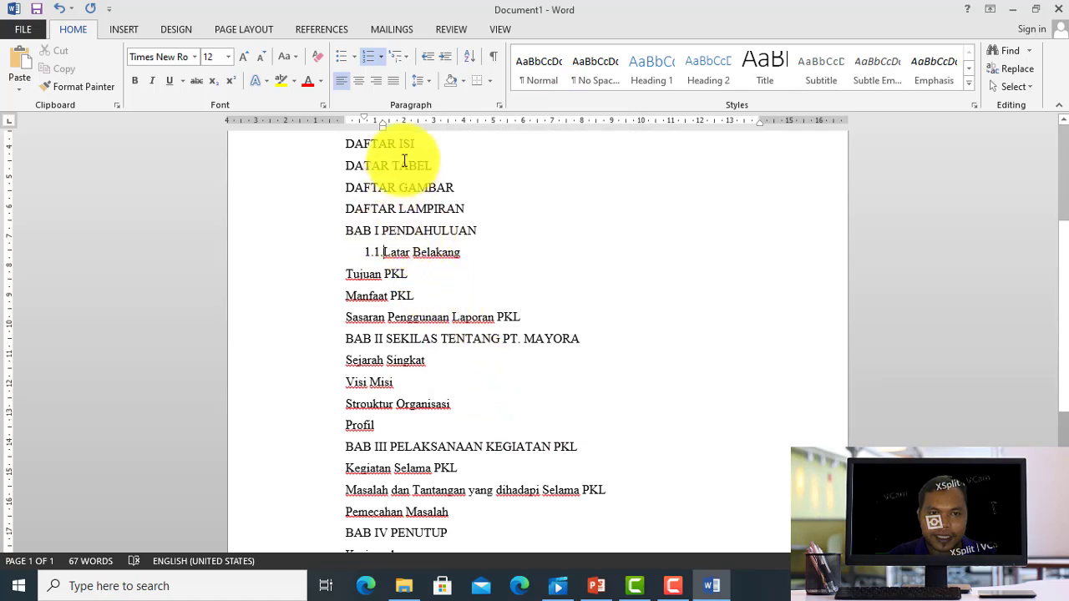
click(427, 59)
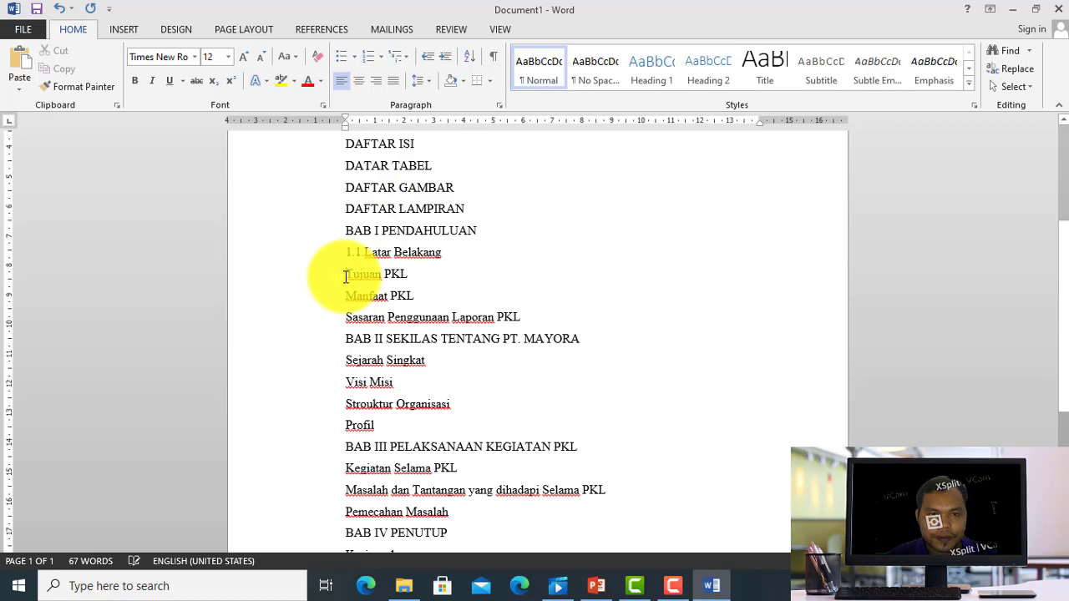
Continue the automatic numbering from Latar Belakang onto Tujuan PKL, Manfaat PKL and Sasaran Penggunaan Laporan PKL as 1.2 to 1.4.
key(BackSpace)
key(Return)
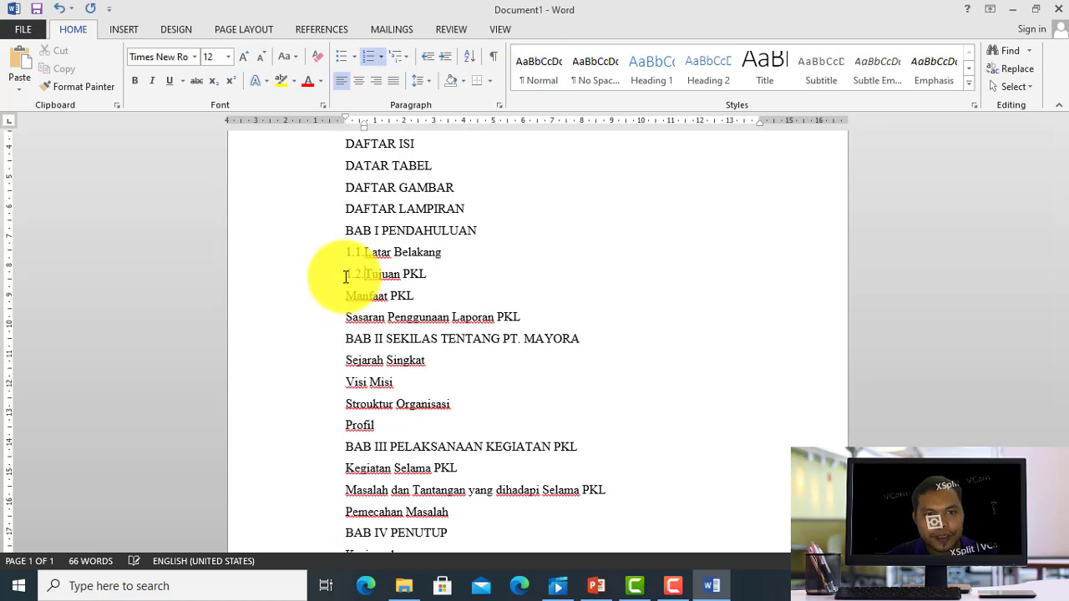
click(347, 296)
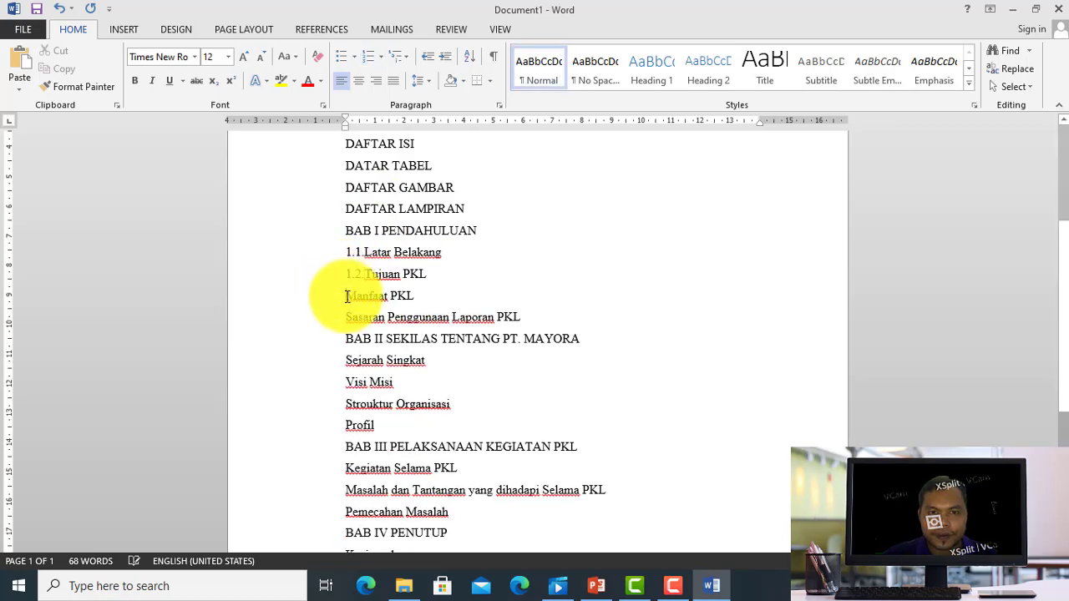
key(BackSpace)
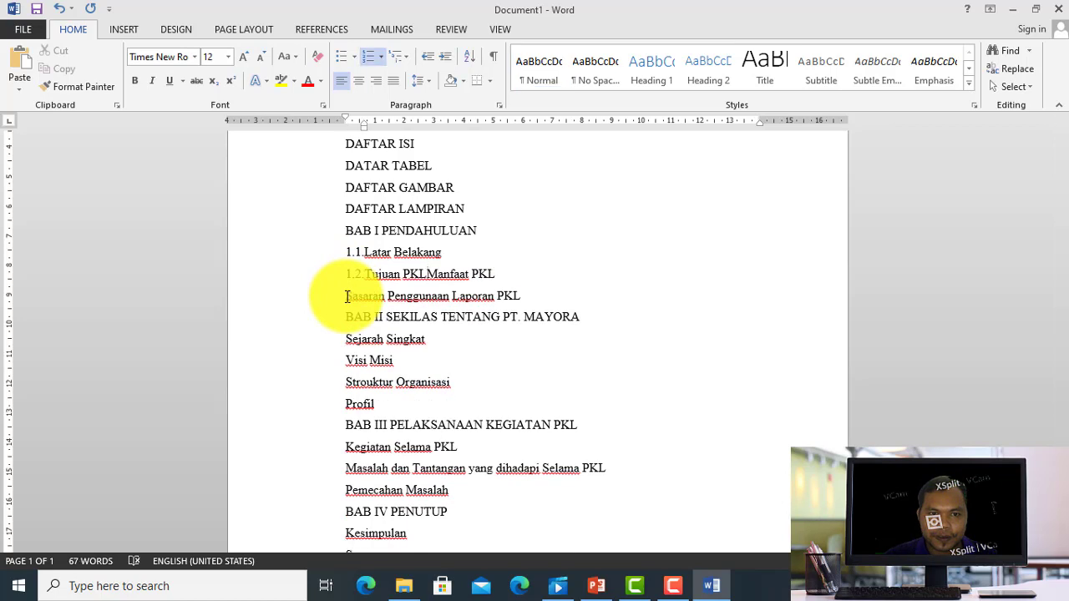
key(Return)
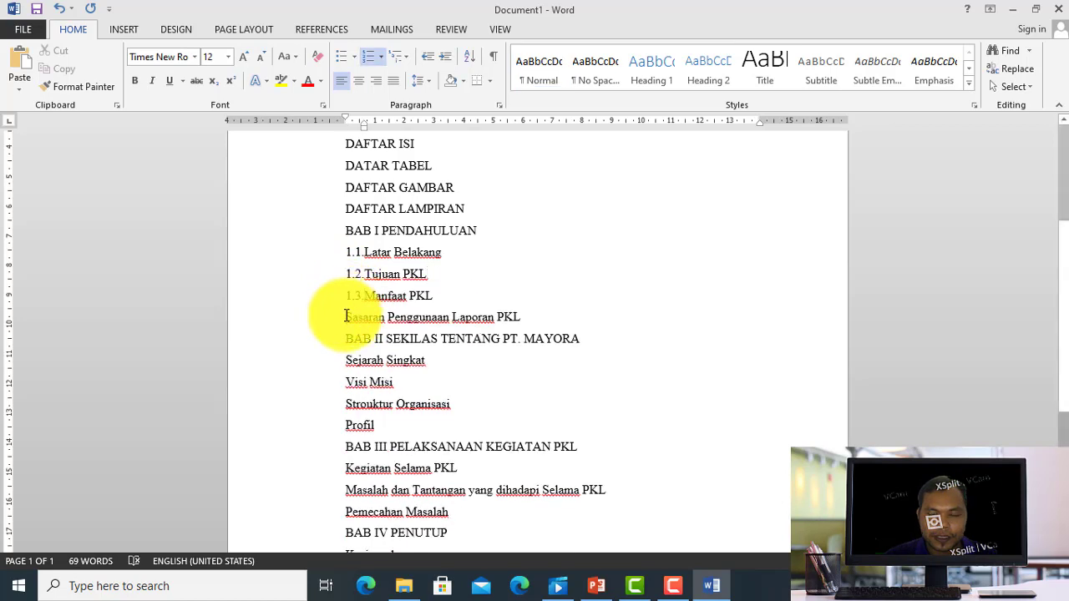
click(346, 316)
key(BackSpace)
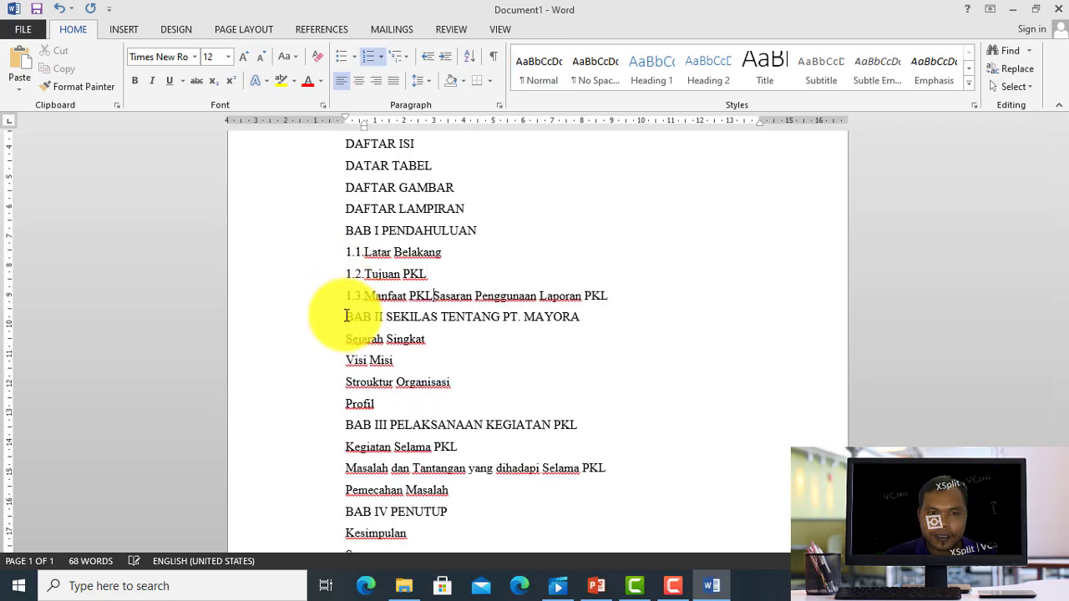
key(Return)
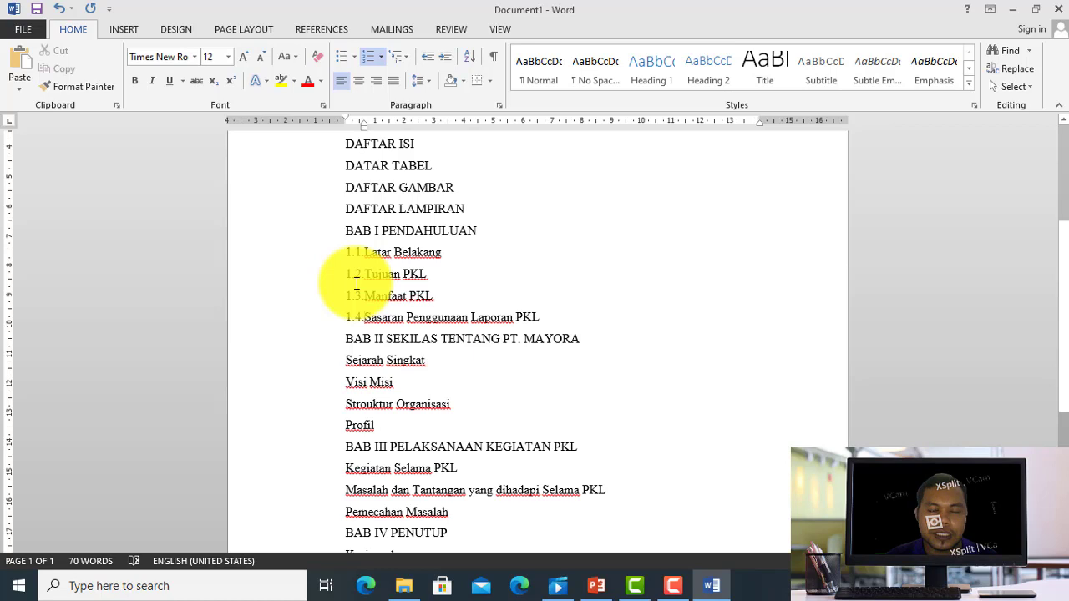
Number the four BAB II subheadings with a new "2.1." number format and reduce their indent to the left margin.
click(364, 361)
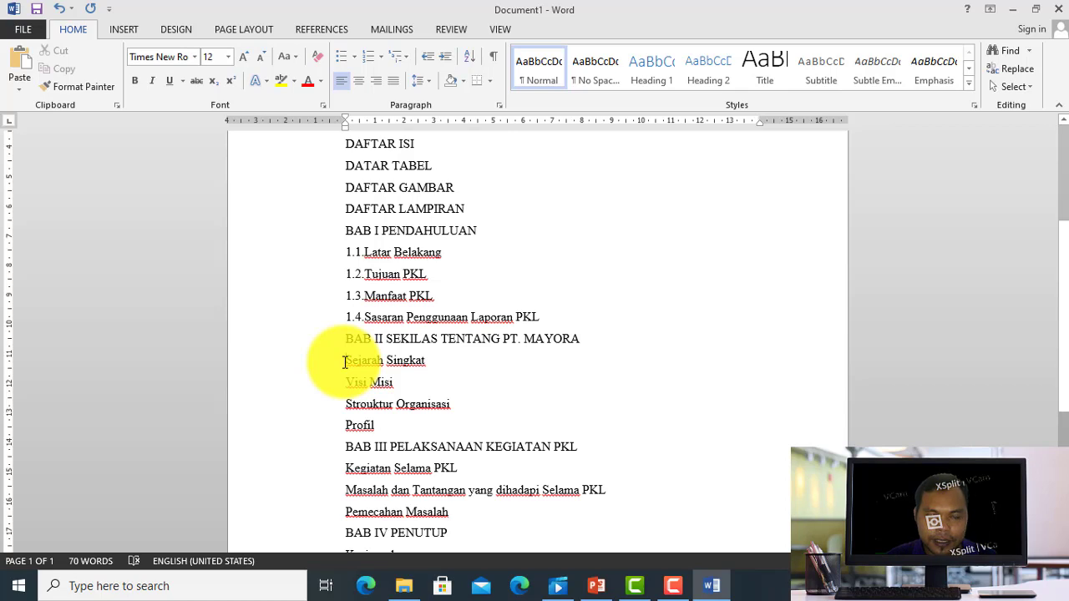
drag(344, 361, 424, 420)
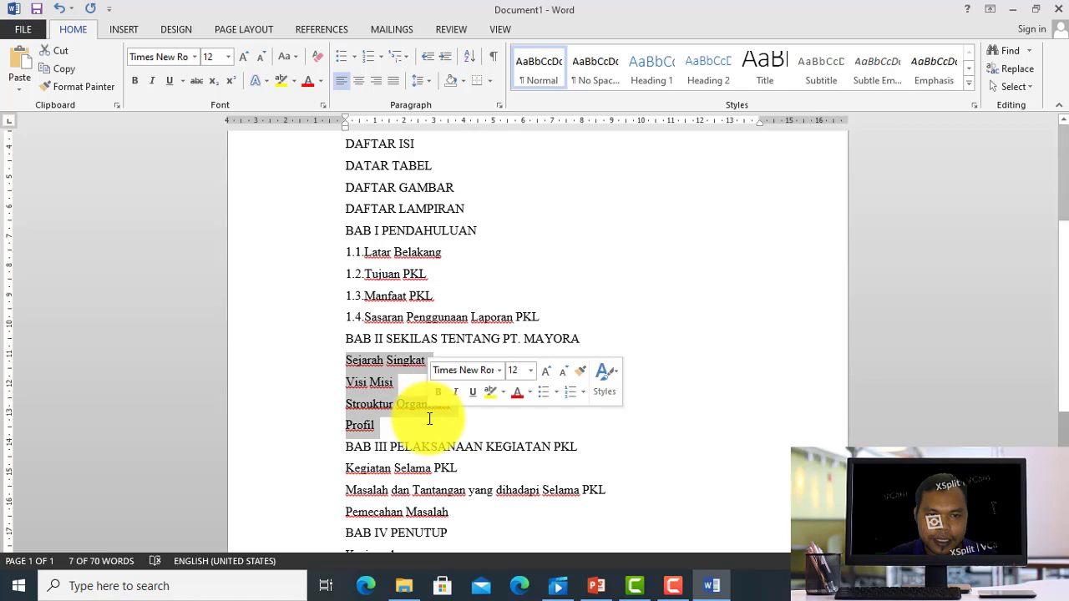
click(384, 60)
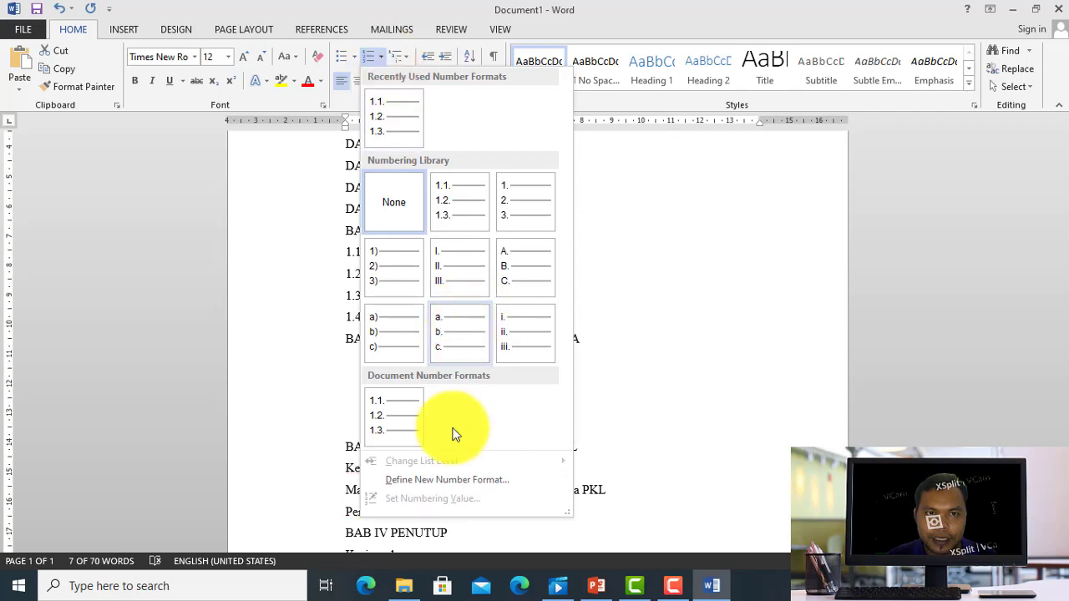
click(457, 484)
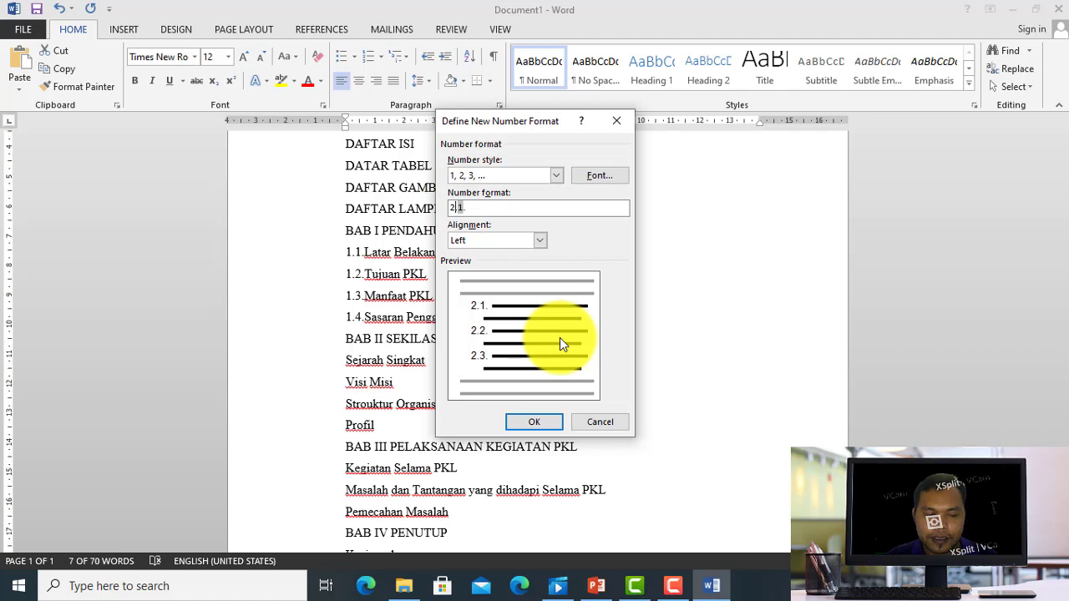
click(542, 426)
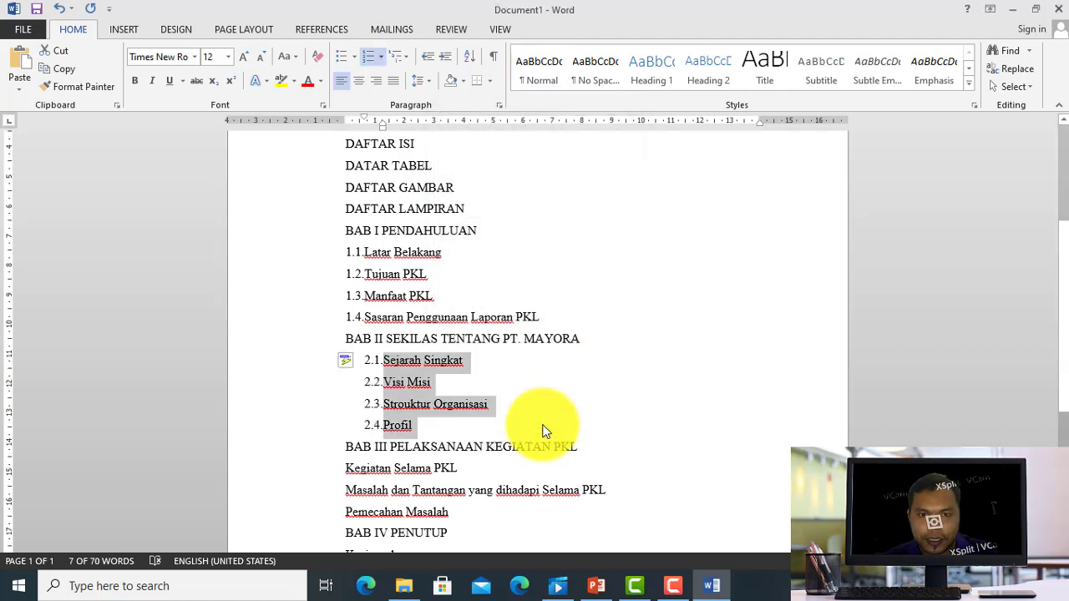
click(430, 67)
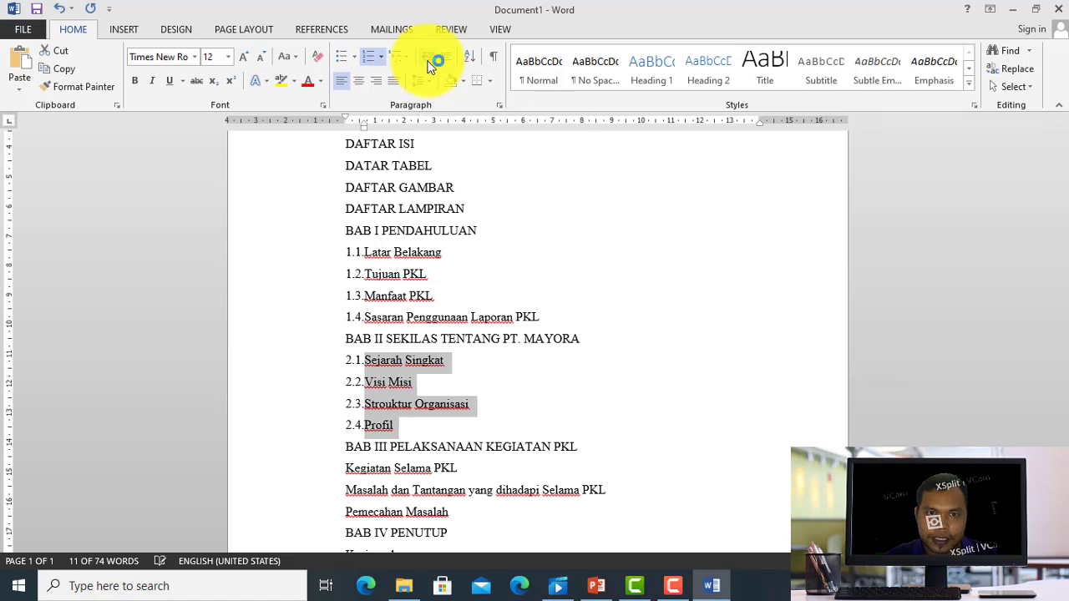
Number the three BAB III subheadings with a new "3.1." number format and reduce their indent to the left margin.
click(412, 464)
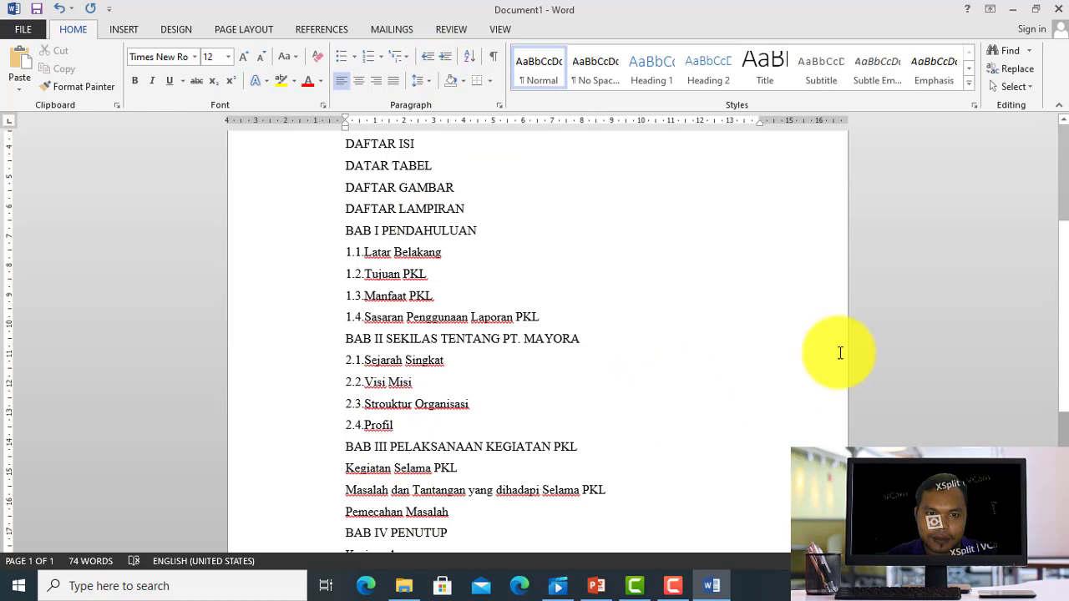
drag(1066, 273, 1049, 334)
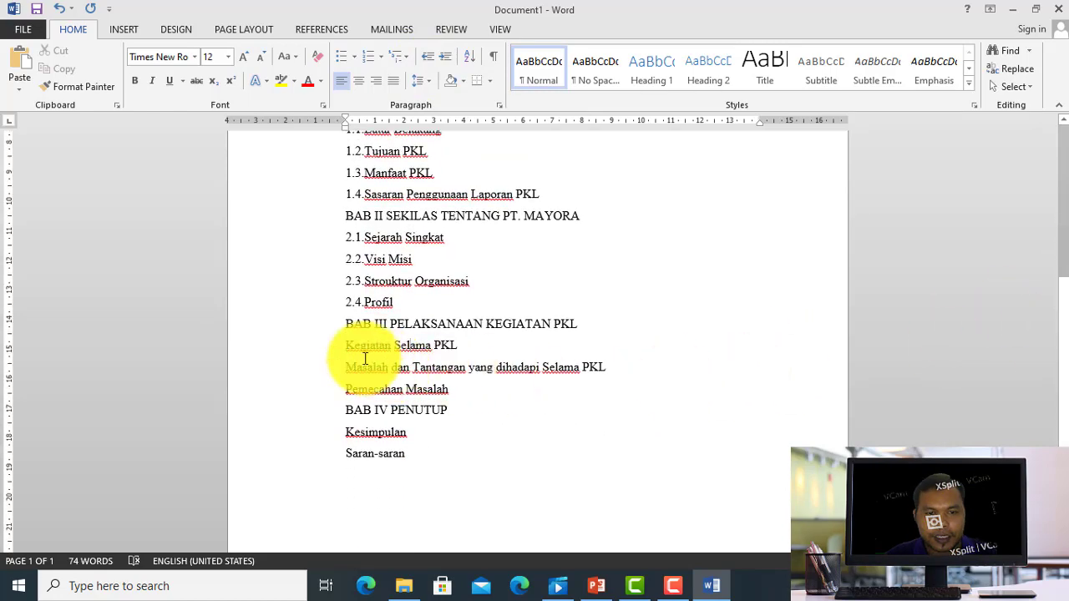
drag(348, 349, 454, 390)
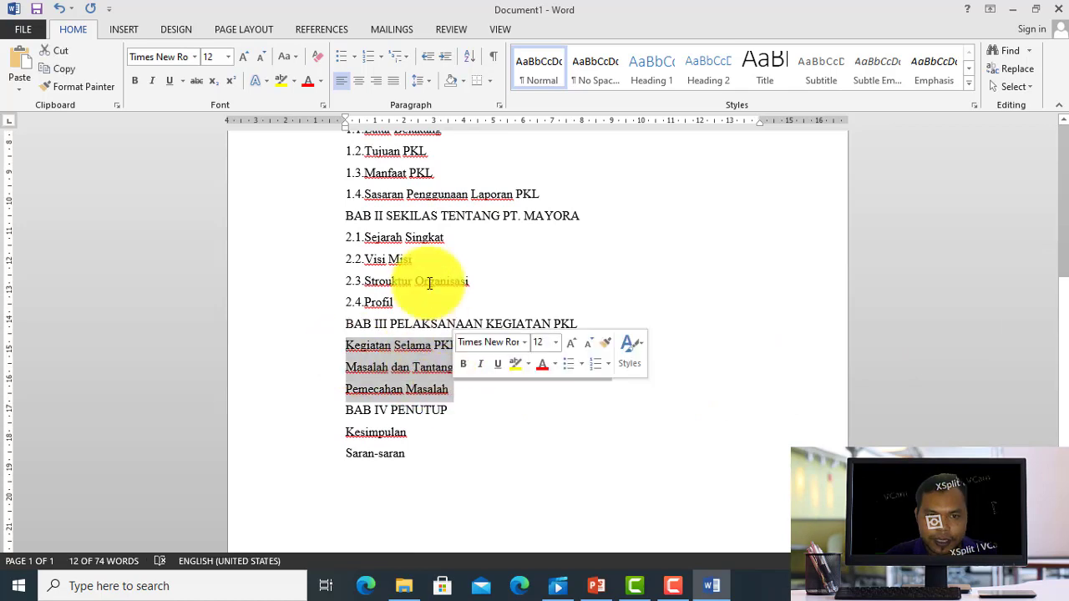
click(381, 61)
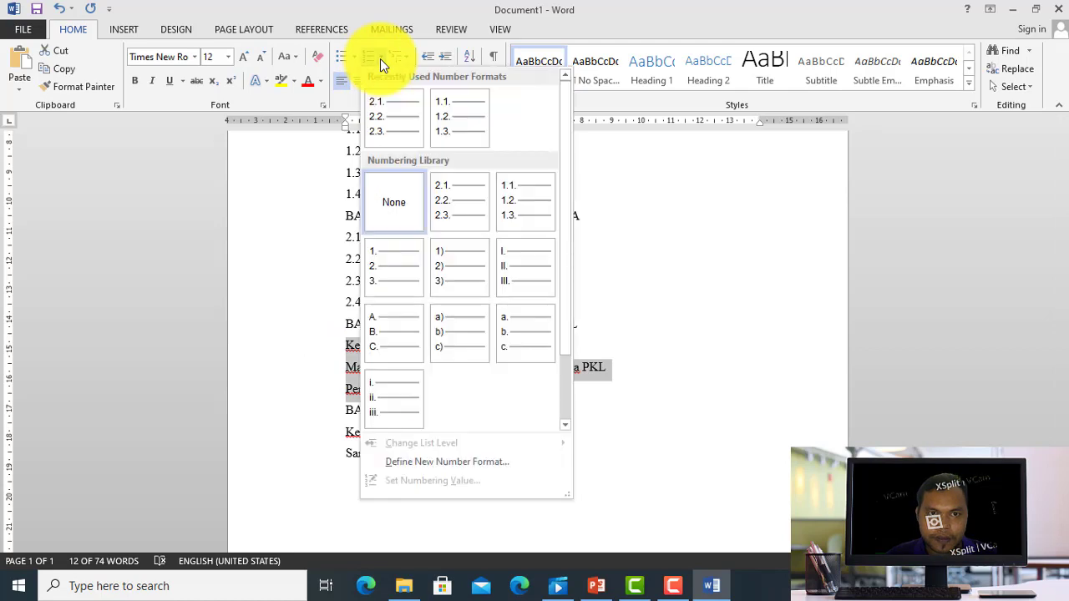
click(468, 464)
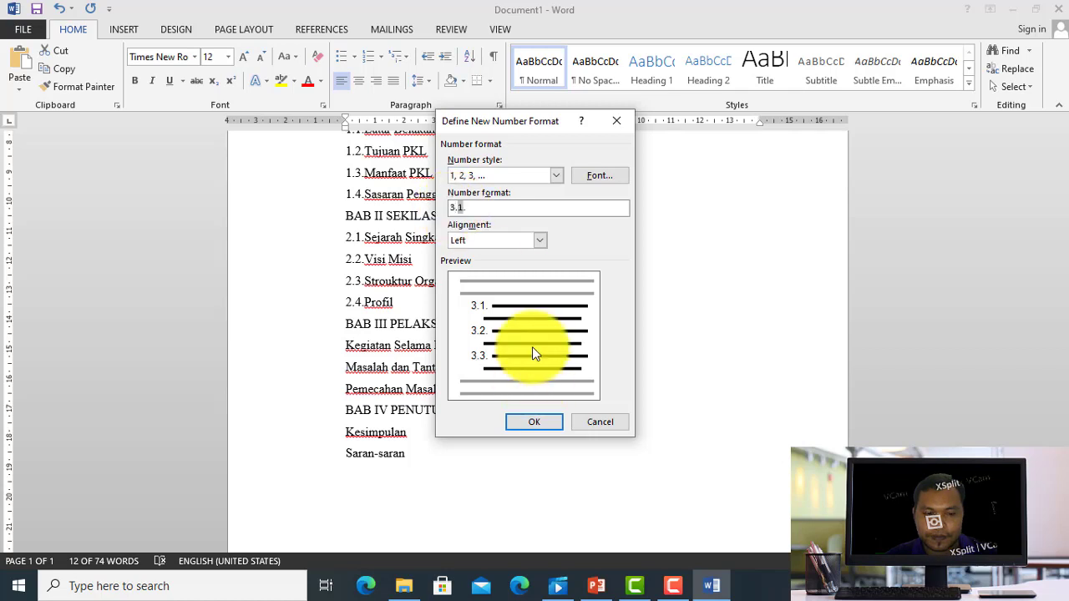
click(537, 422)
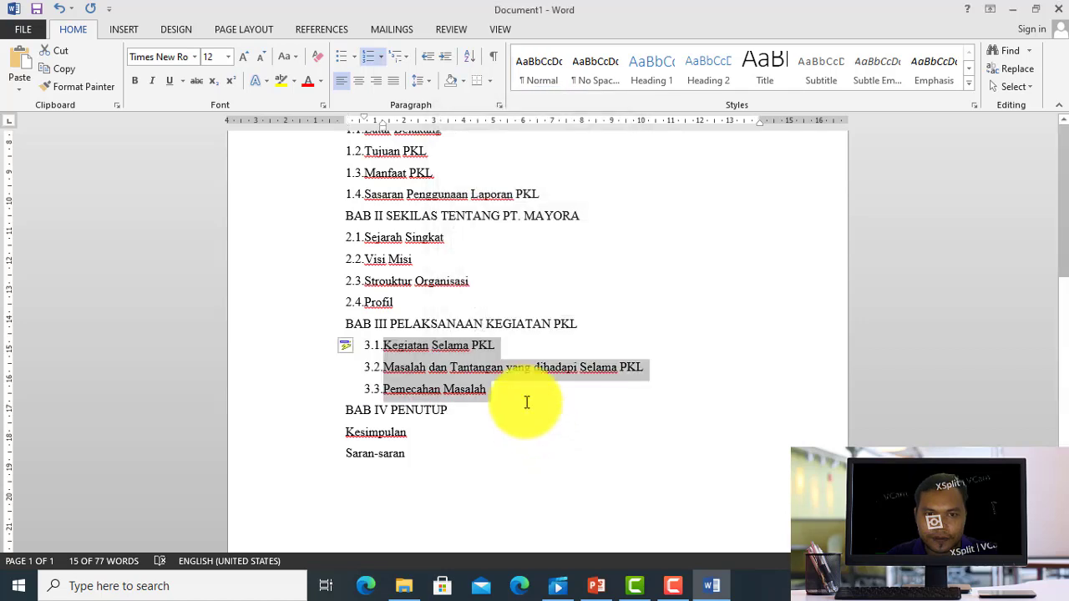
click(427, 58)
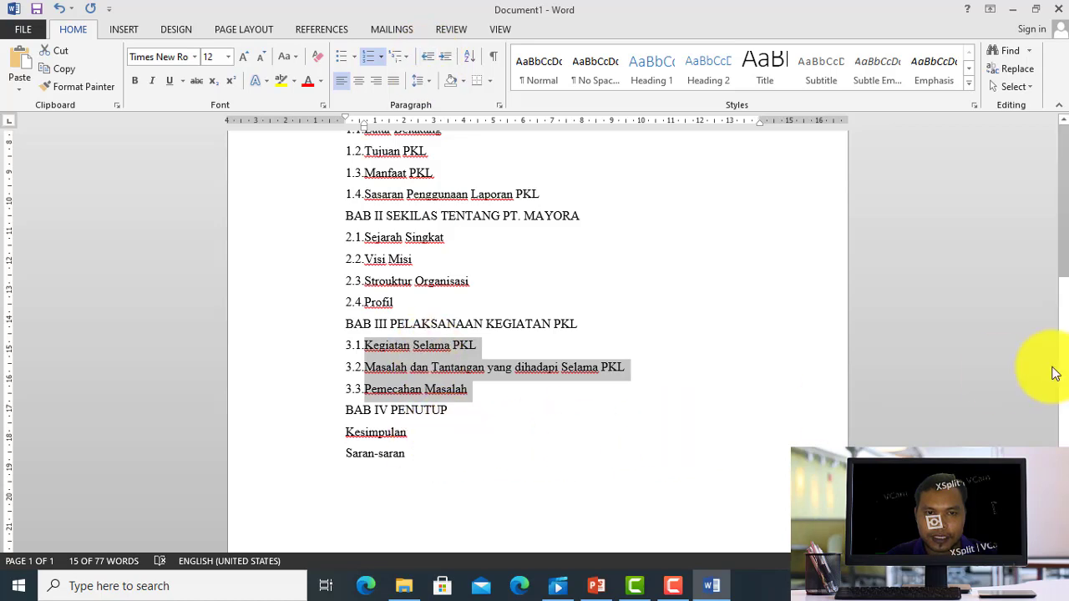
Number Kesimpulan and Saran-saran under BAB IV with a new "4.1." number format and reduce their indent to the left margin.
drag(1066, 360, 1068, 390)
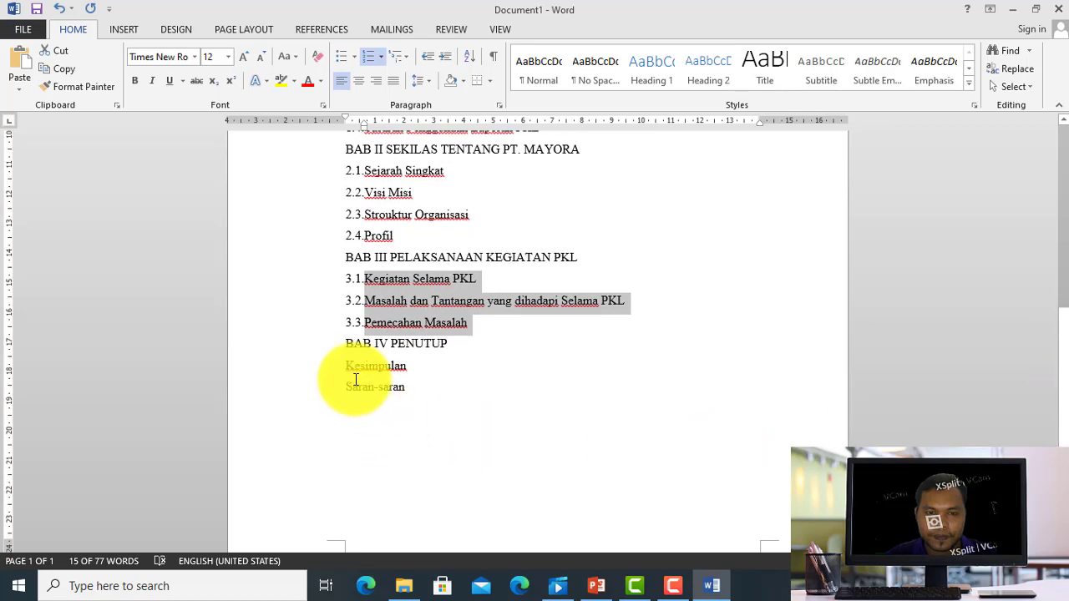
drag(346, 368, 404, 390)
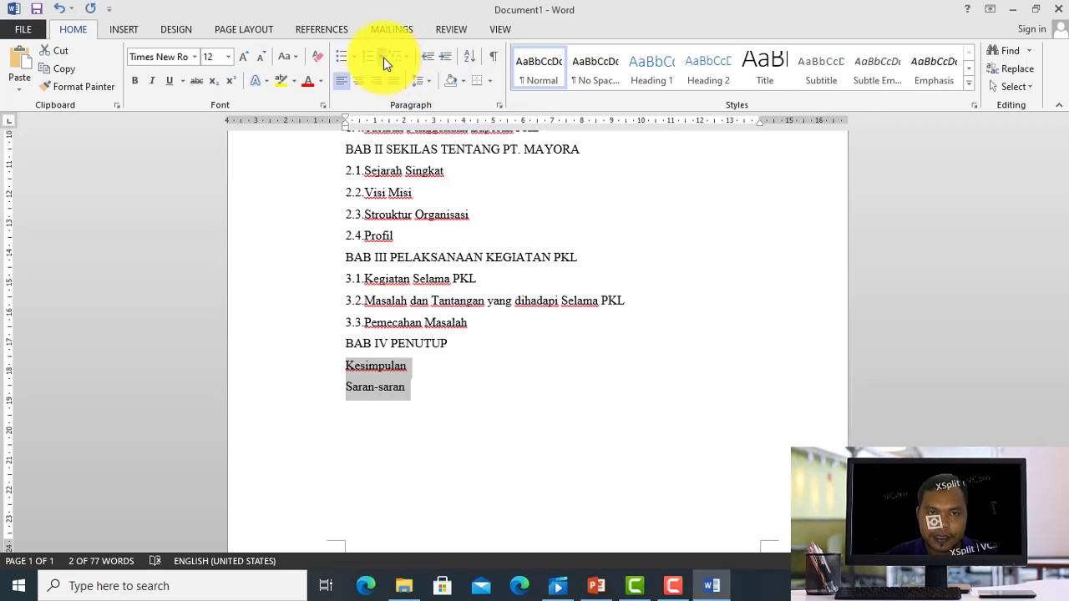
click(383, 56)
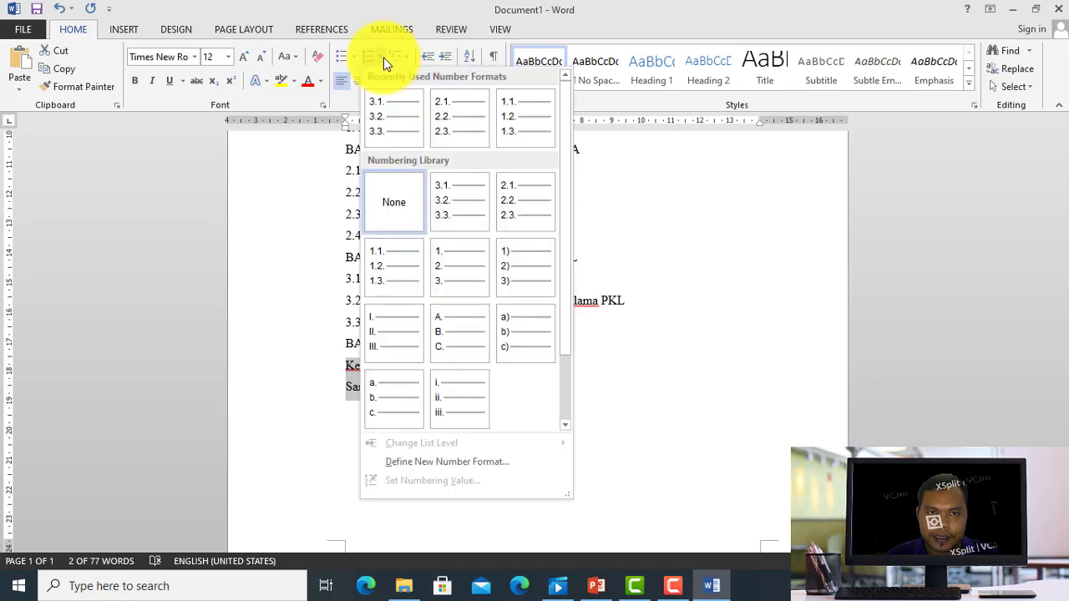
click(470, 465)
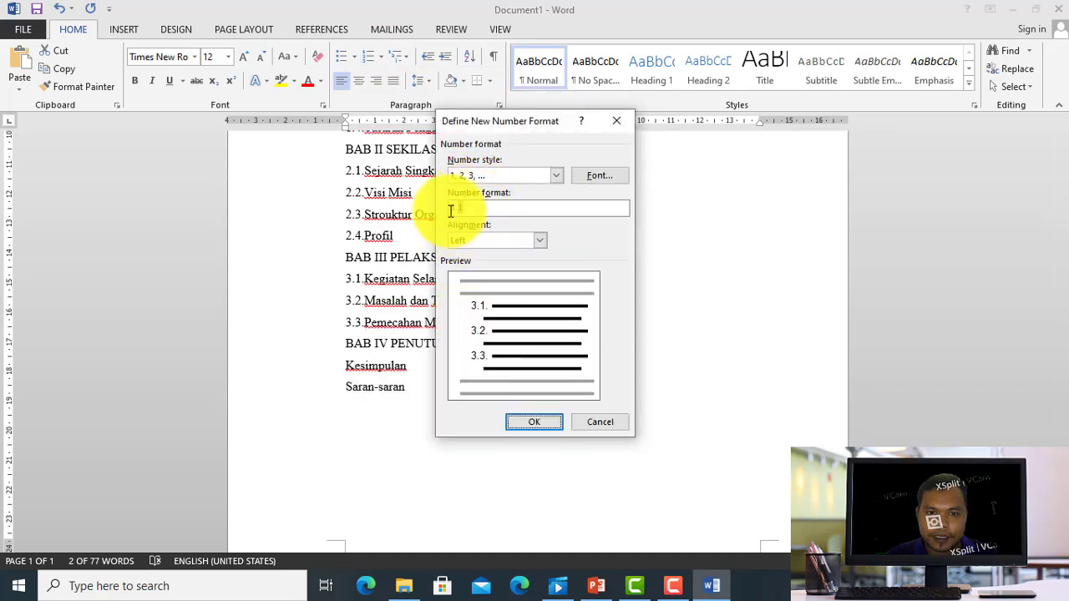
click(454, 208)
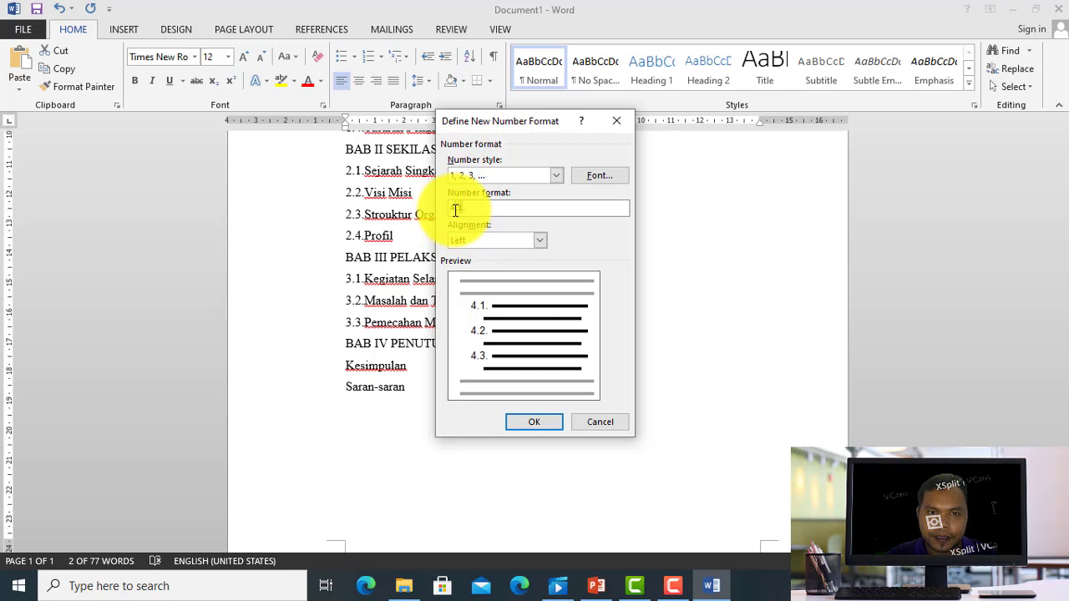
click(538, 425)
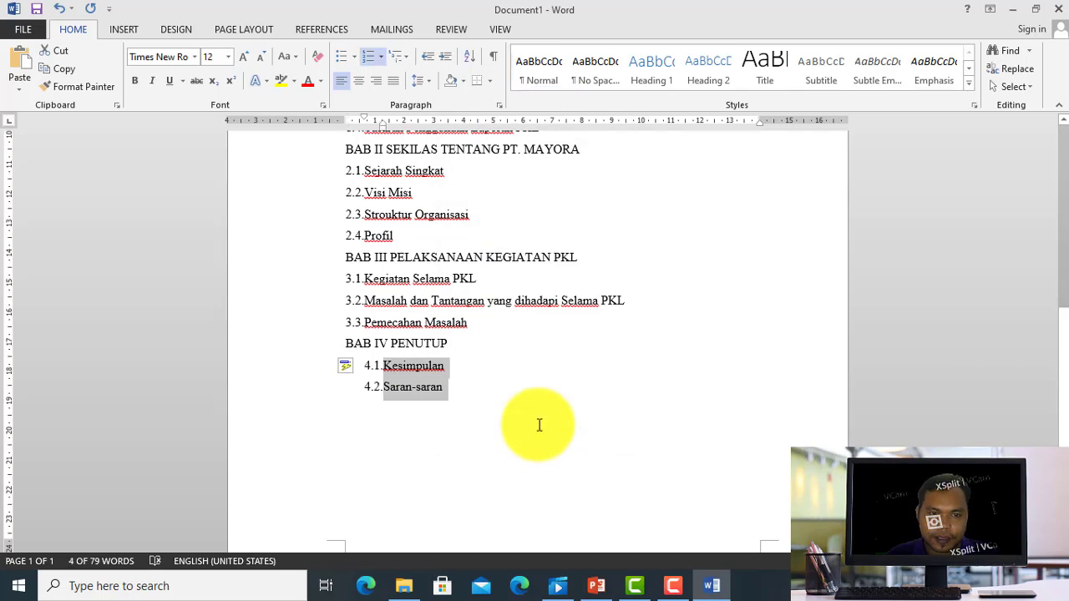
click(424, 60)
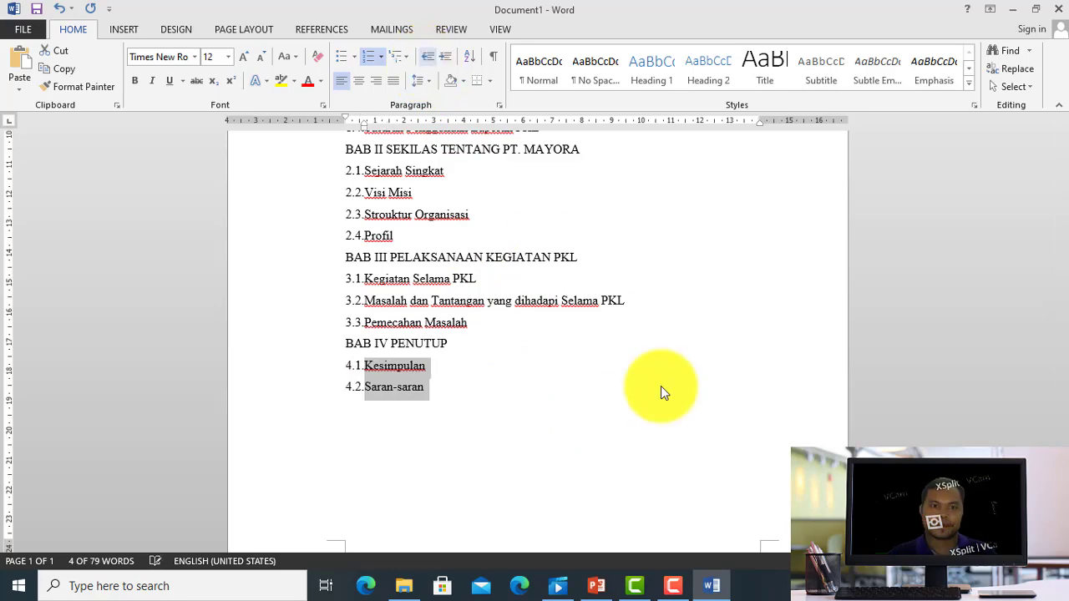
Review the whole outline from HALAMAN JUDUL to Saran-saran, checking the subheading numbering under each chapter.
scroll(1066, 370, up, 1)
drag(1065, 371, 1065, 249)
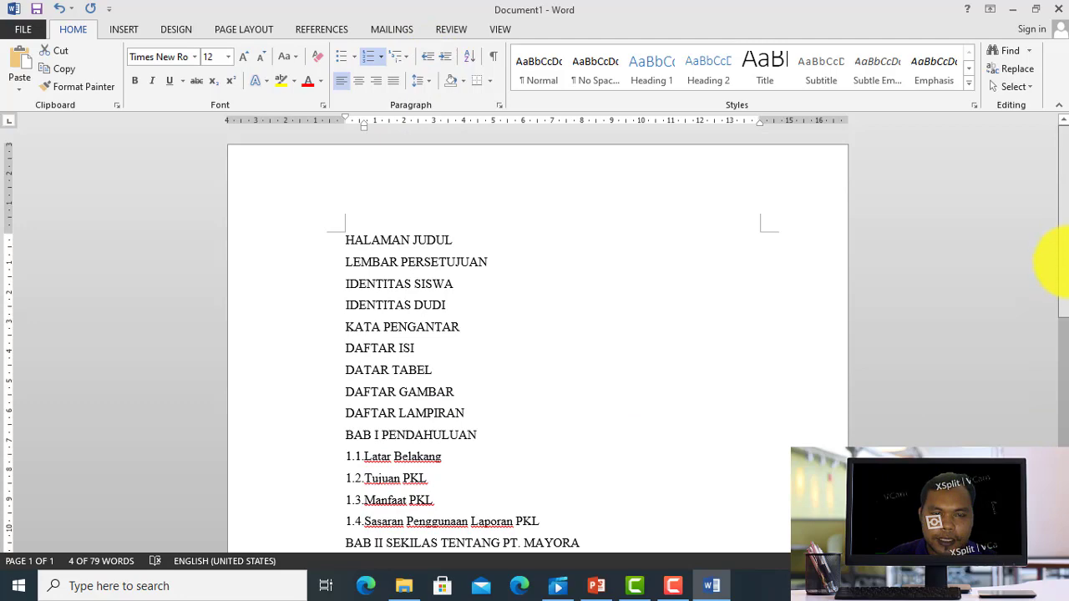
scroll(1066, 334, down, 2)
scroll(1060, 334, down, 5)
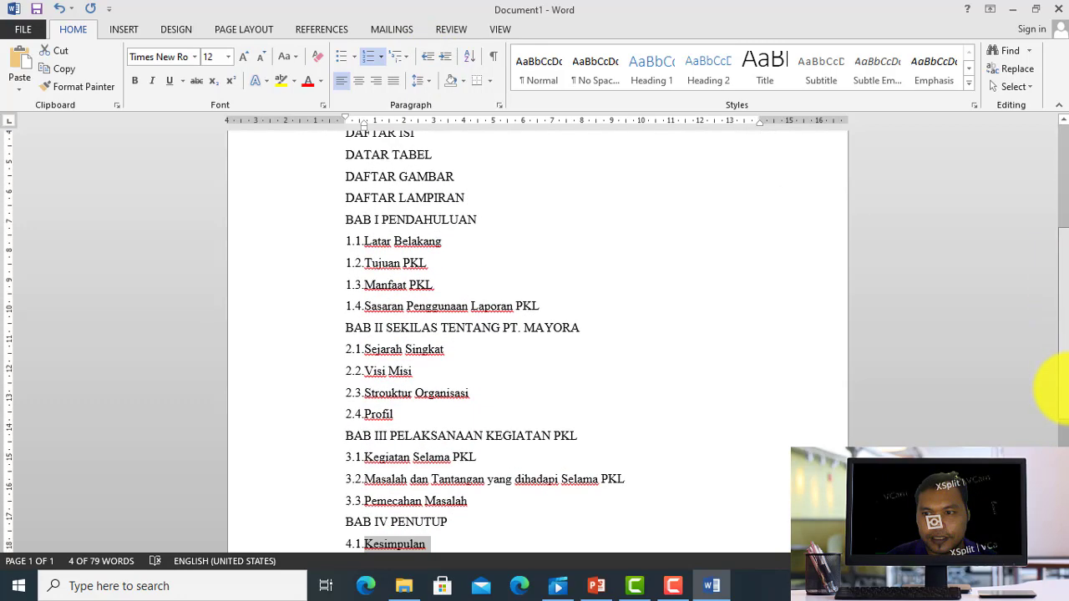
scroll(1053, 428, down, 1)
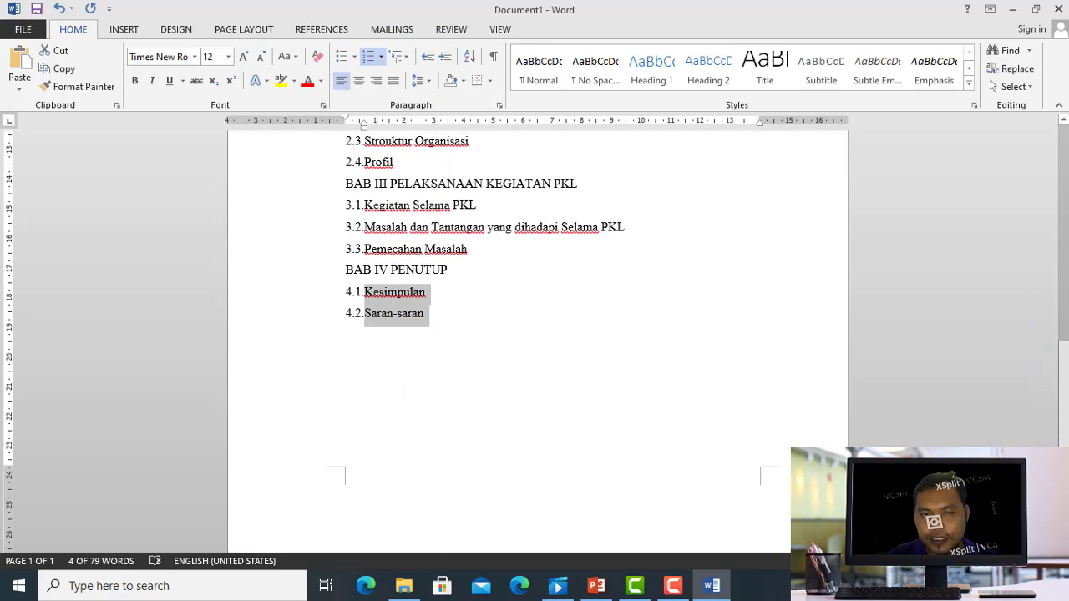
scroll(1054, 427, up, 2)
scroll(1066, 426, up, 4)
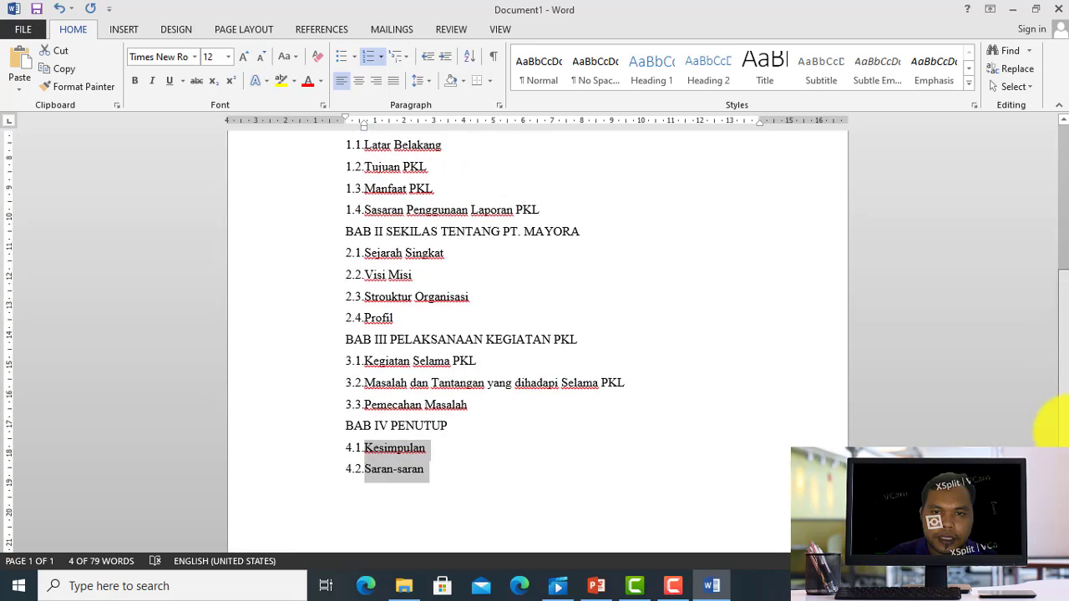
scroll(1065, 267, up, 3)
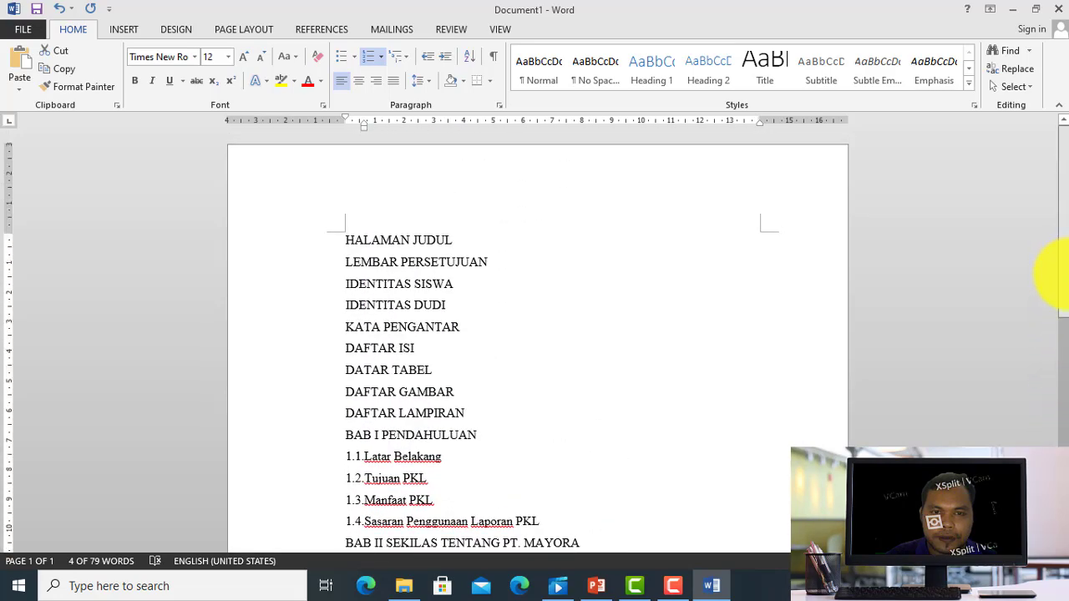
mouse_move(1064, 276)
mouse_down()
mouse_move(1061, 438)
mouse_move(1058, 294)
mouse_up()
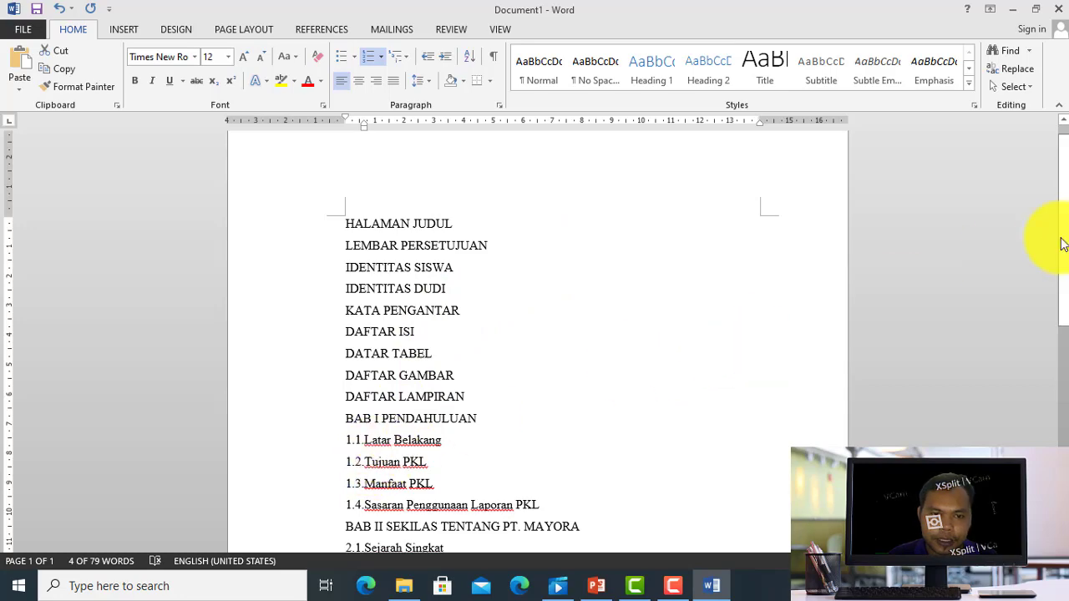
scroll(1066, 301, down, 2)
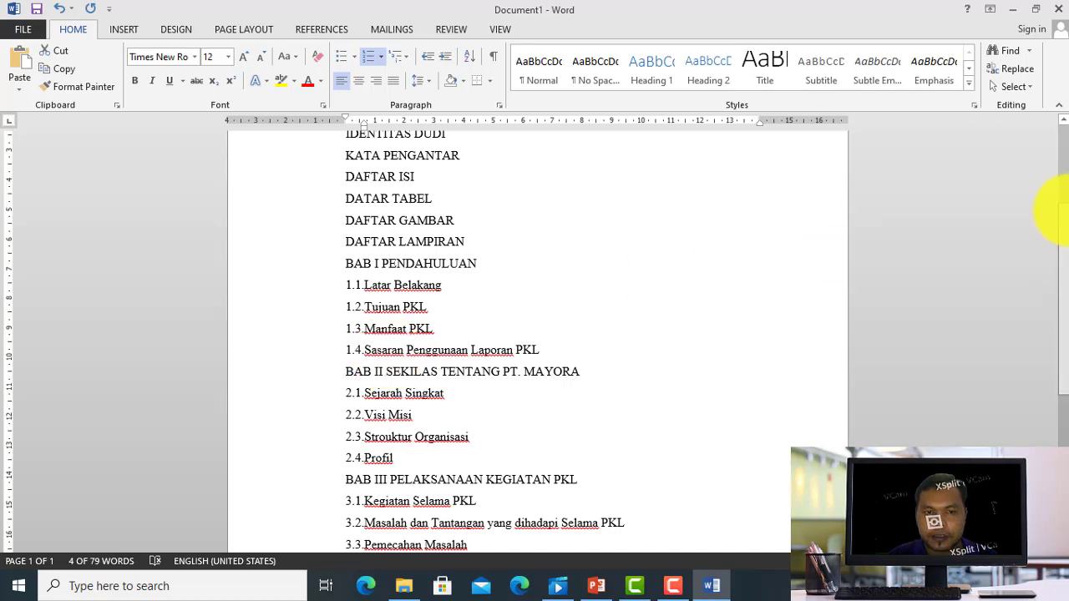
Apply the Heading 1 style to all title lines from HALAMAN JUDUL through BAB I PENDAHULUAN.
scroll(1059, 209, up, 3)
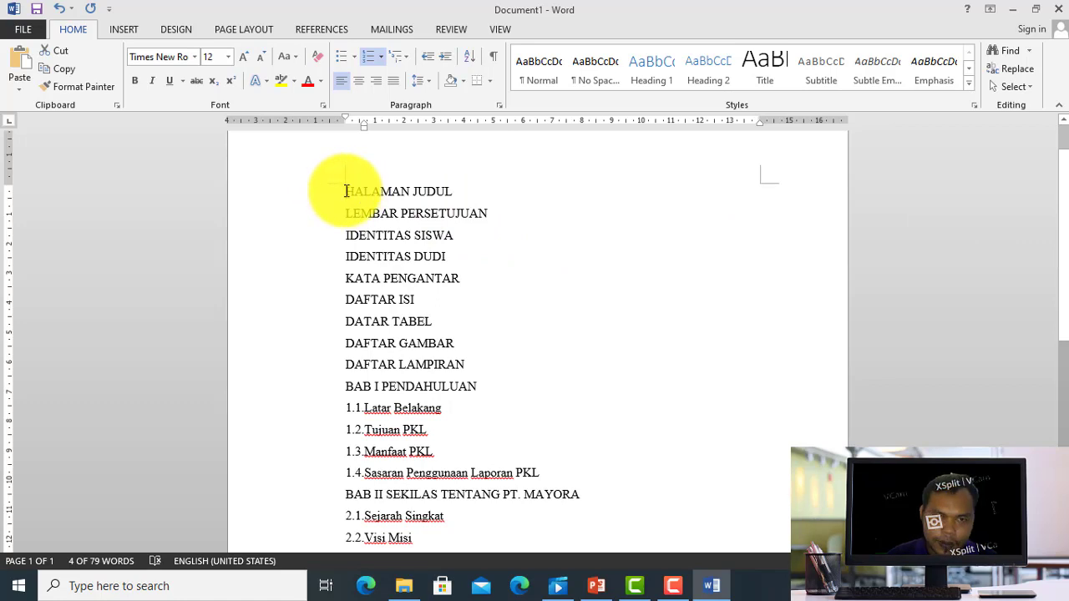
drag(345, 191, 482, 382)
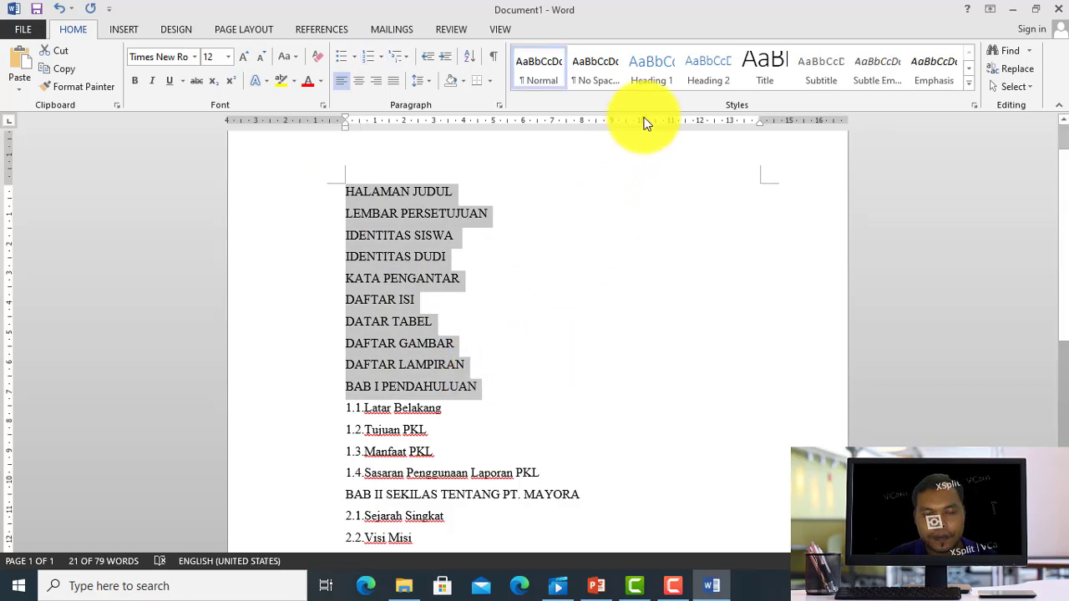
click(648, 74)
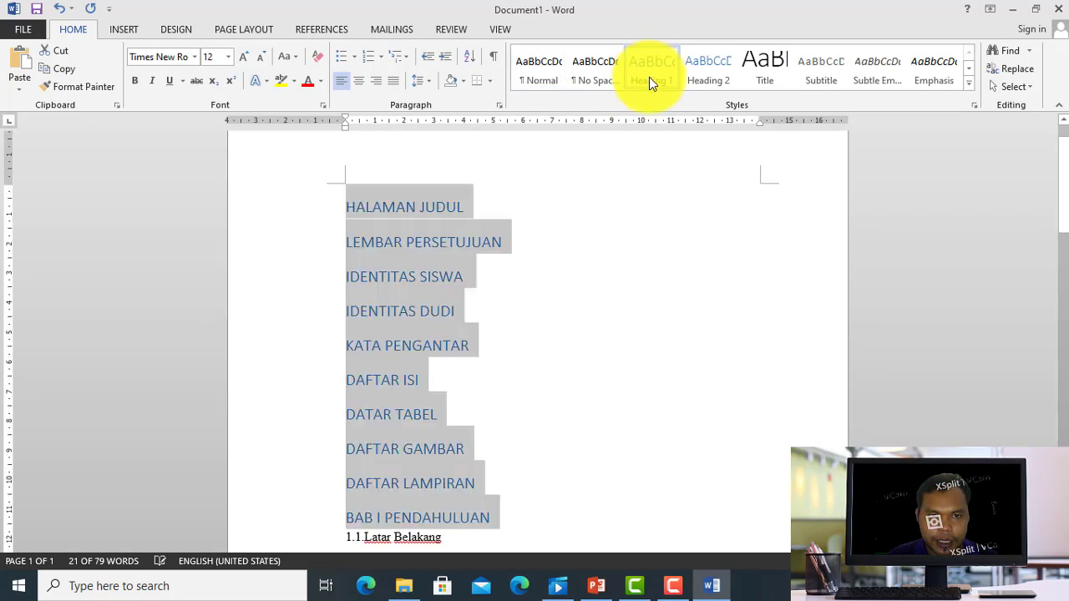
Apply the Heading 2 style to the four BAB I subheadings, Latar Belakang through Sasaran Penggunaan Laporan PKL.
drag(1065, 219, 1065, 260)
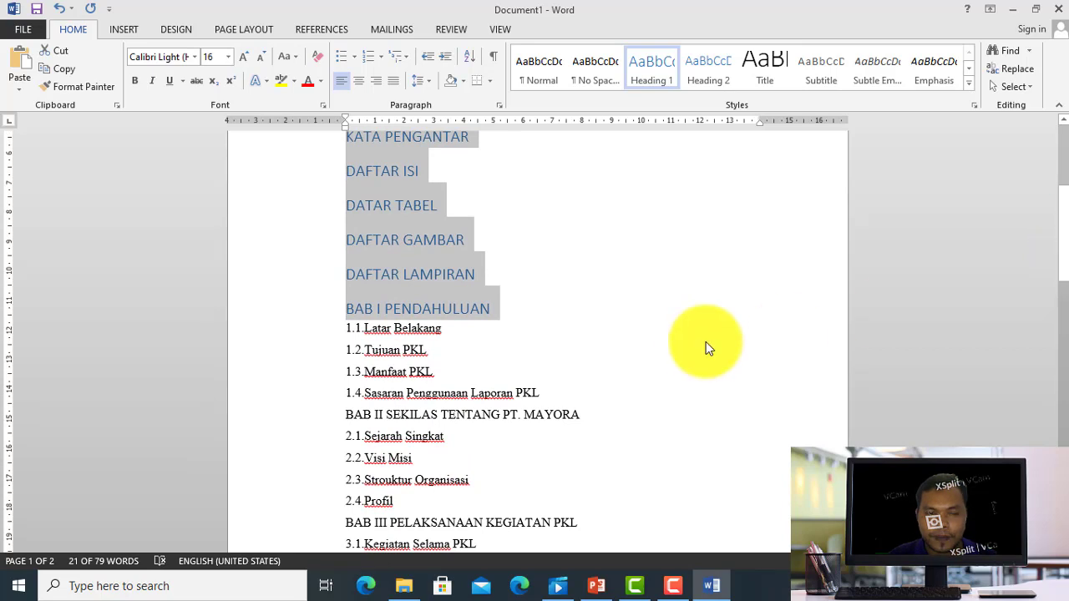
click(482, 375)
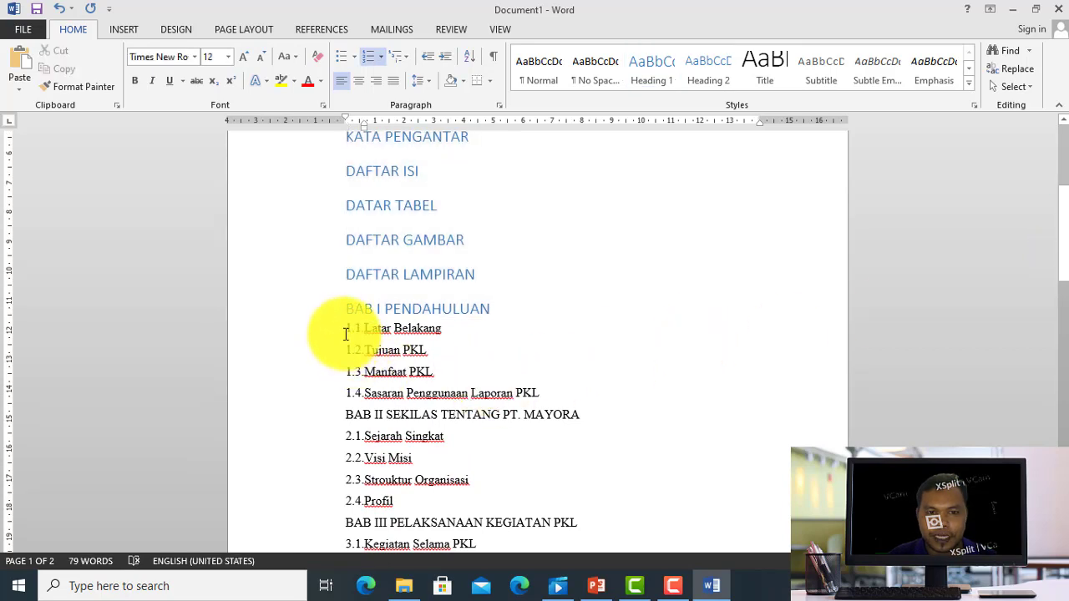
drag(346, 331, 546, 392)
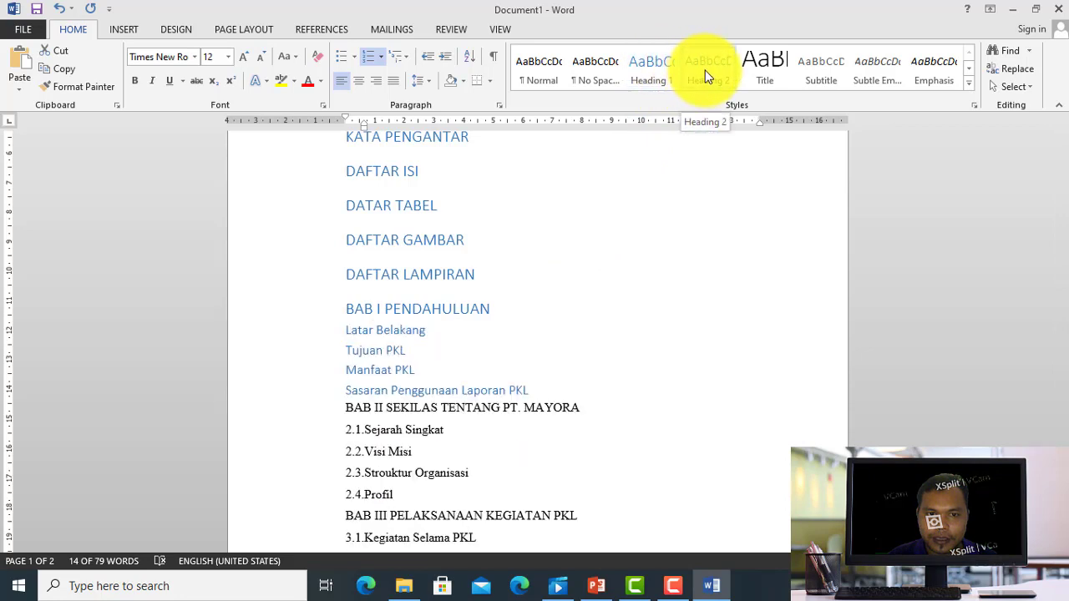
click(704, 69)
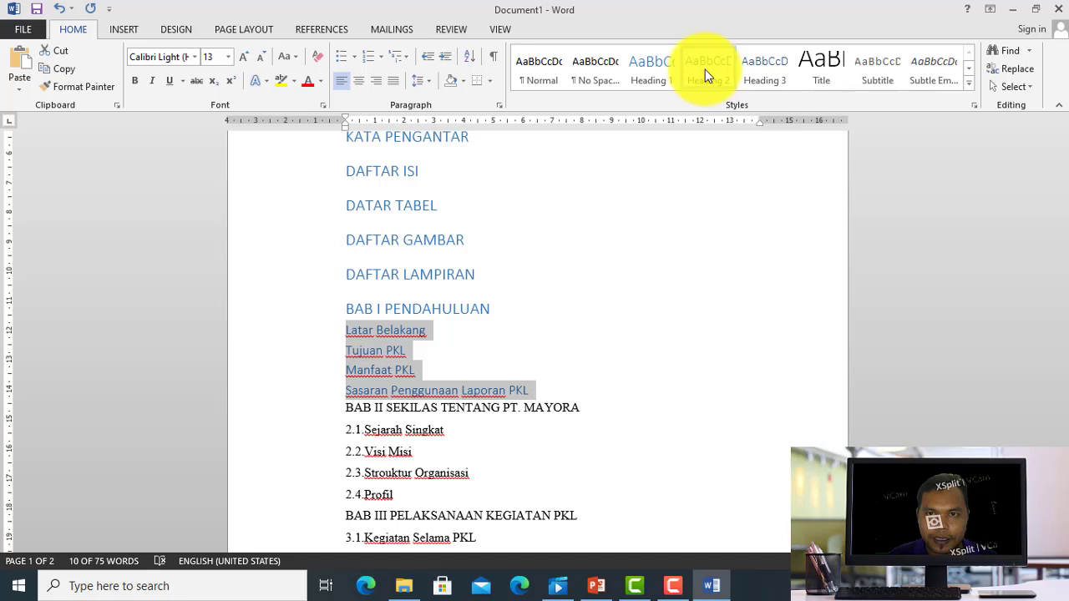
Apply Heading 1 to the BAB II SEKILAS TENTANG PT. MAYORA title and Heading 2 to its four subheadings.
drag(1065, 249, 1065, 275)
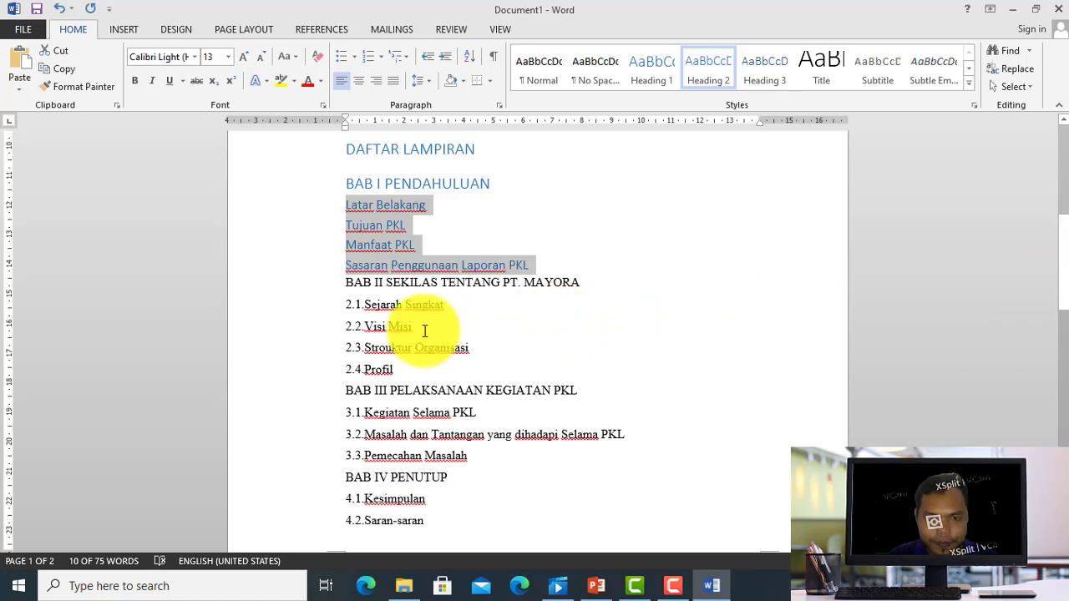
click(347, 283)
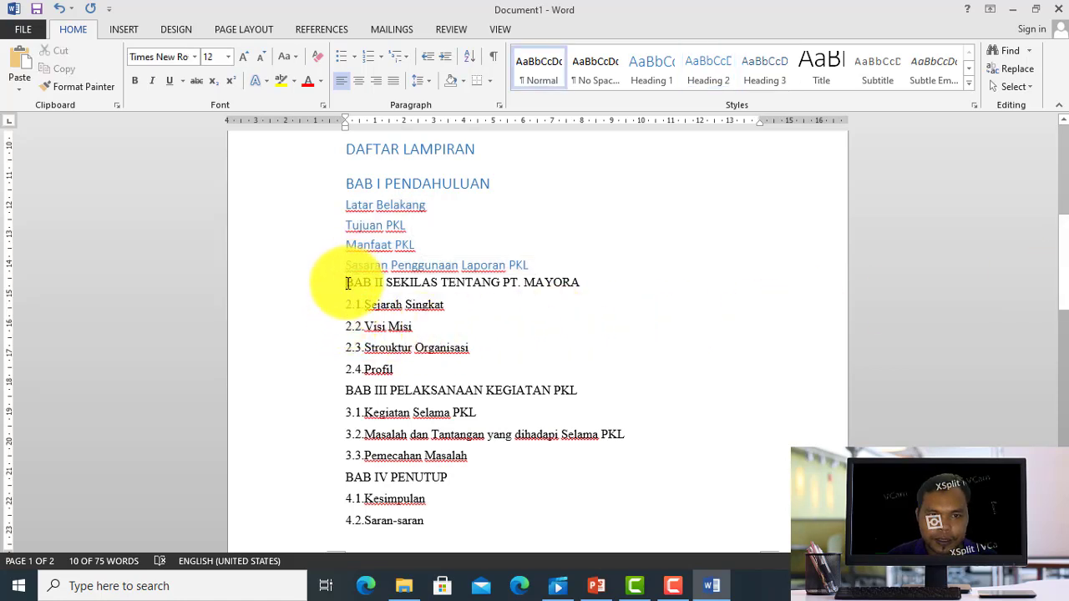
drag(348, 284, 580, 282)
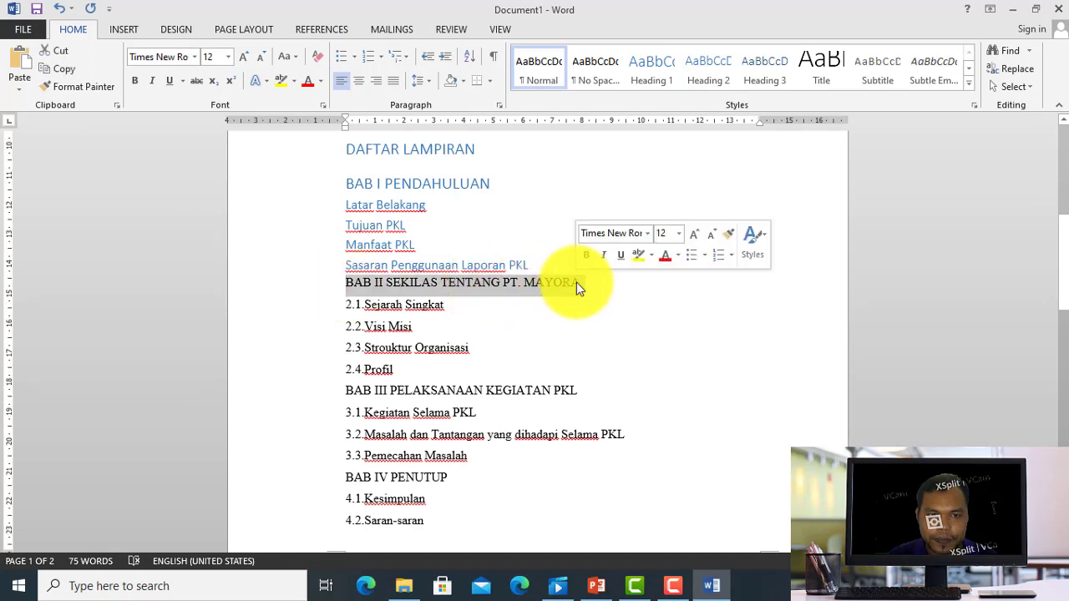
click(648, 69)
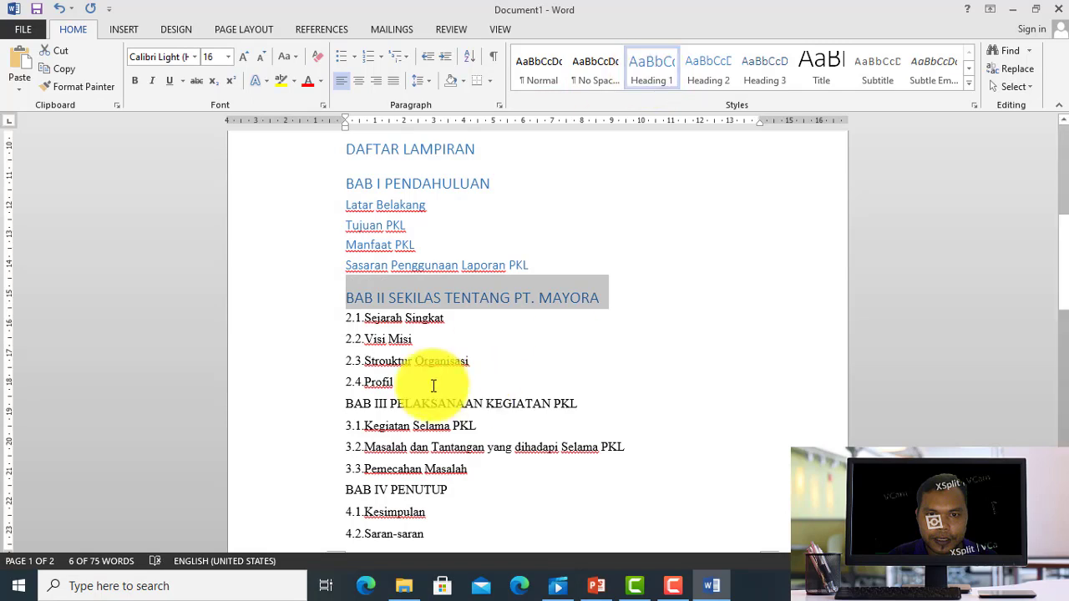
drag(344, 321, 400, 376)
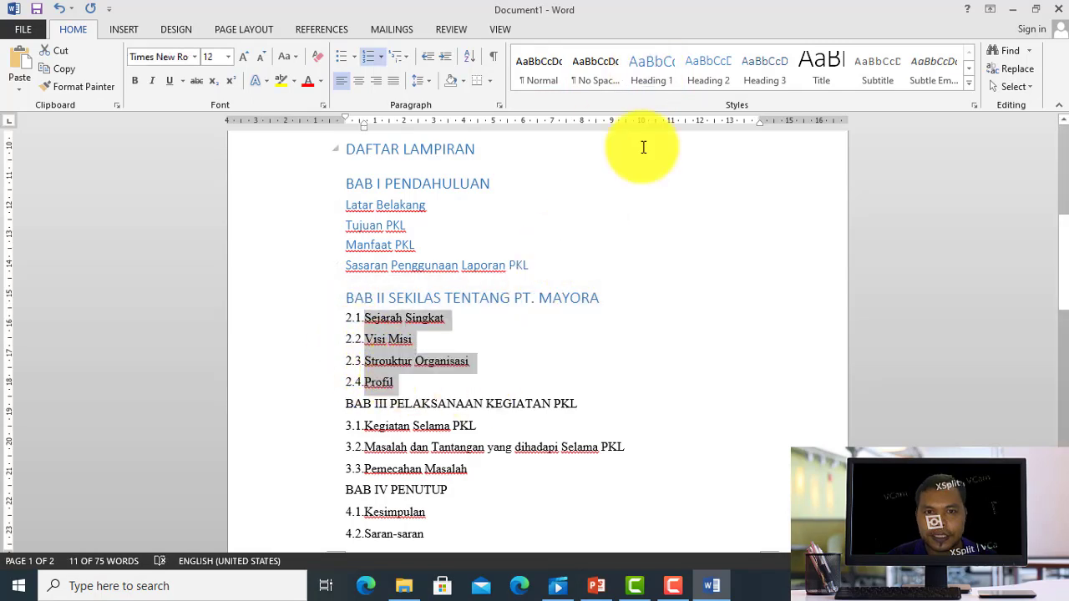
click(696, 80)
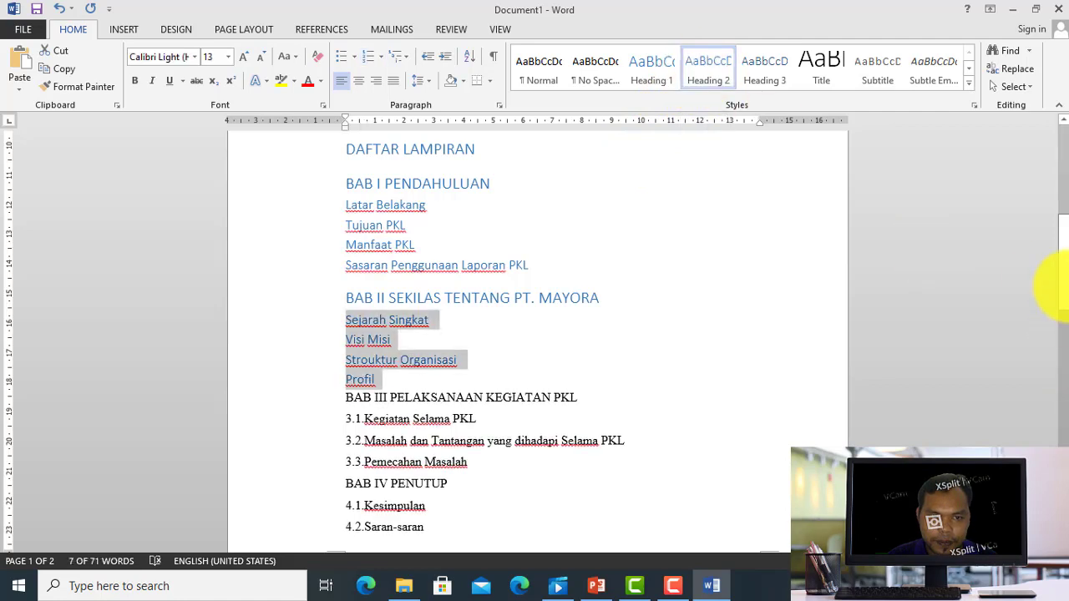
Apply Heading 1 to the BAB III PELAKSANAAN KEGIATAN PKL title and Heading 2 to its three subheadings.
drag(1062, 284, 1062, 317)
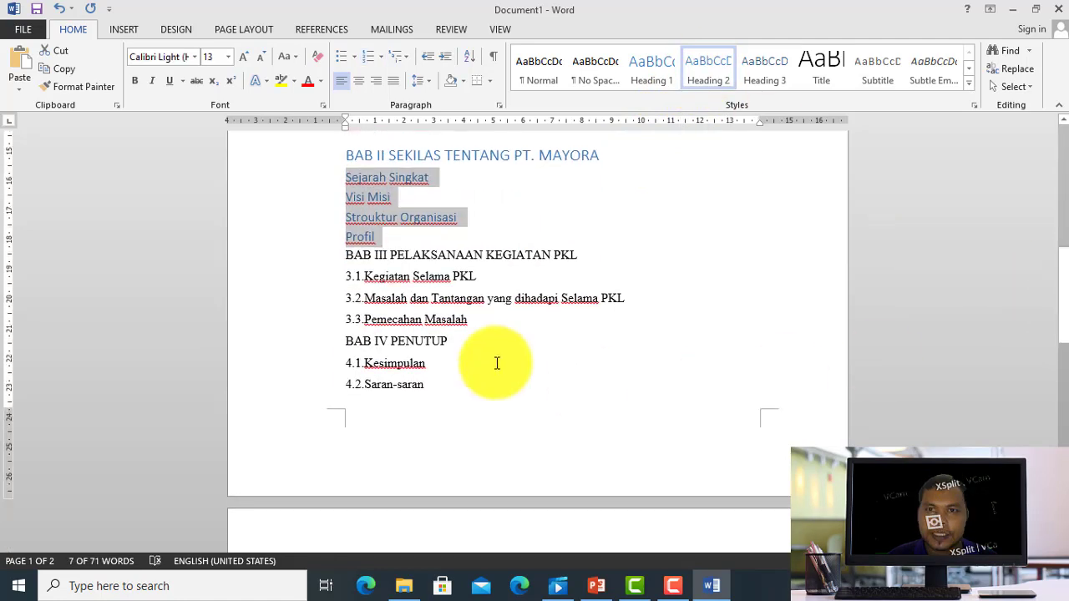
click(347, 260)
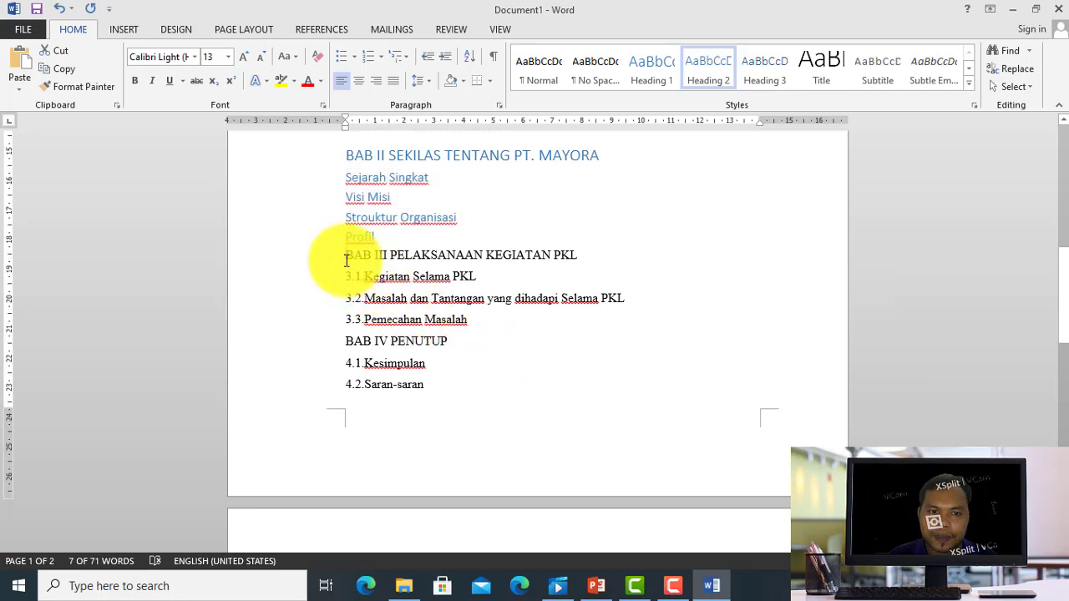
drag(347, 261, 567, 263)
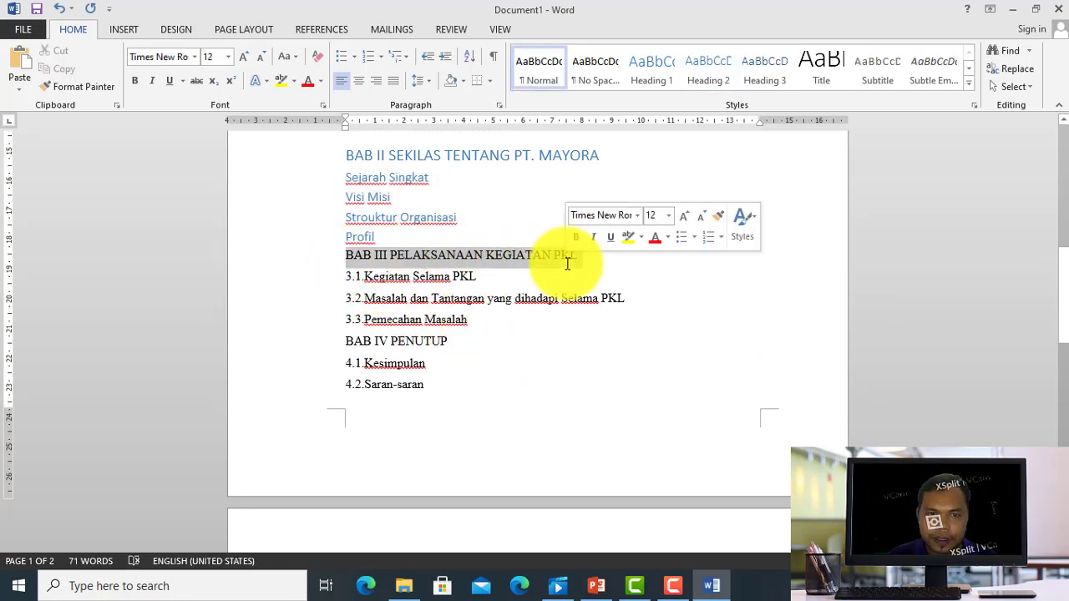
click(648, 79)
click(389, 310)
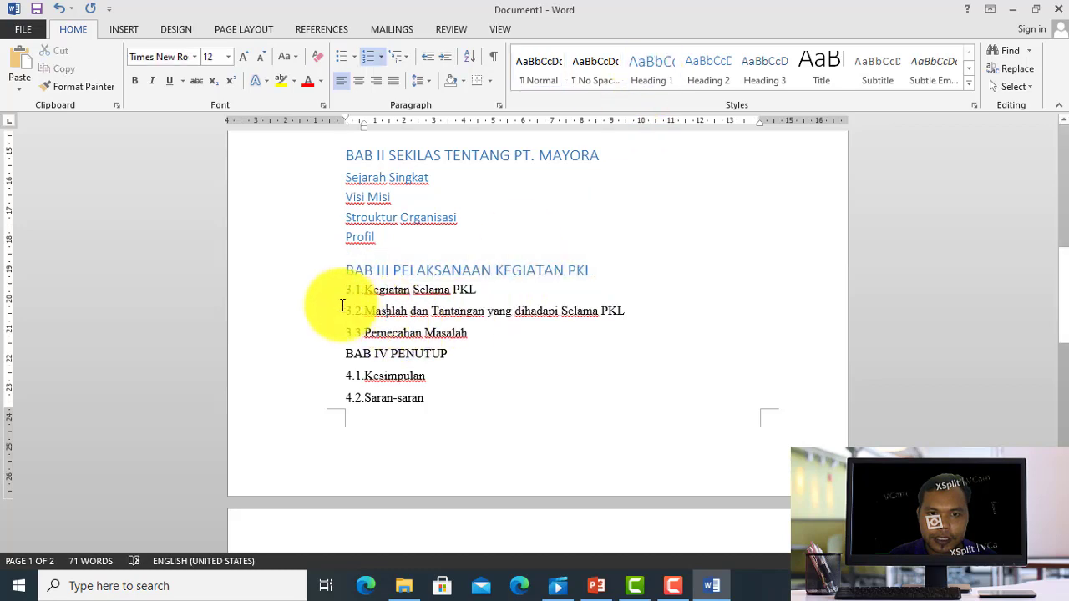
drag(341, 292, 489, 333)
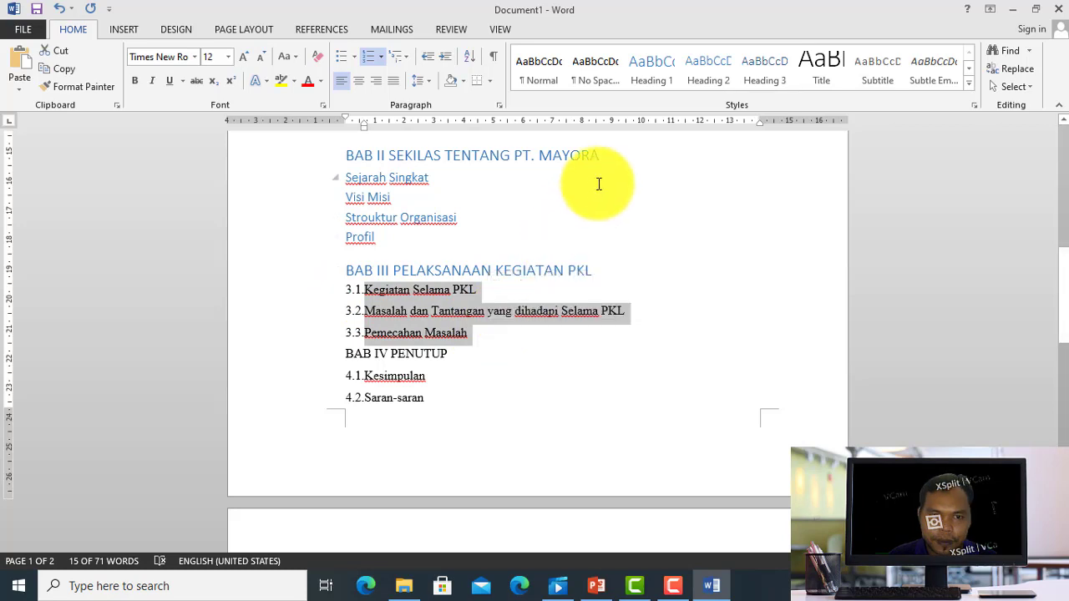
click(704, 70)
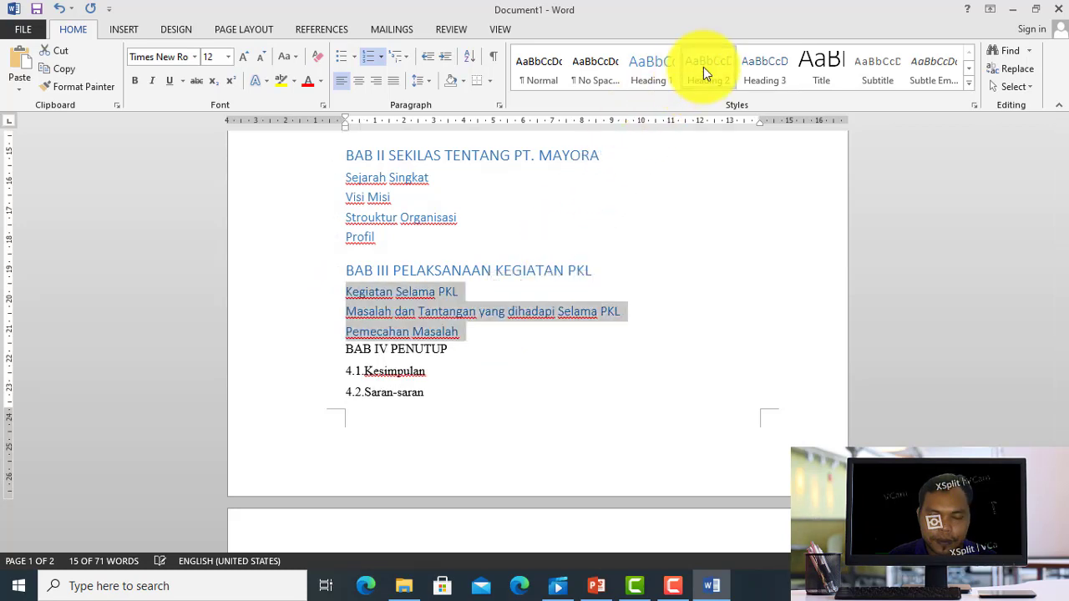
Apply Heading 1 to the BAB IV PENUTUP title and Heading 2 to Kesimpulan and Saran-saran.
click(339, 351)
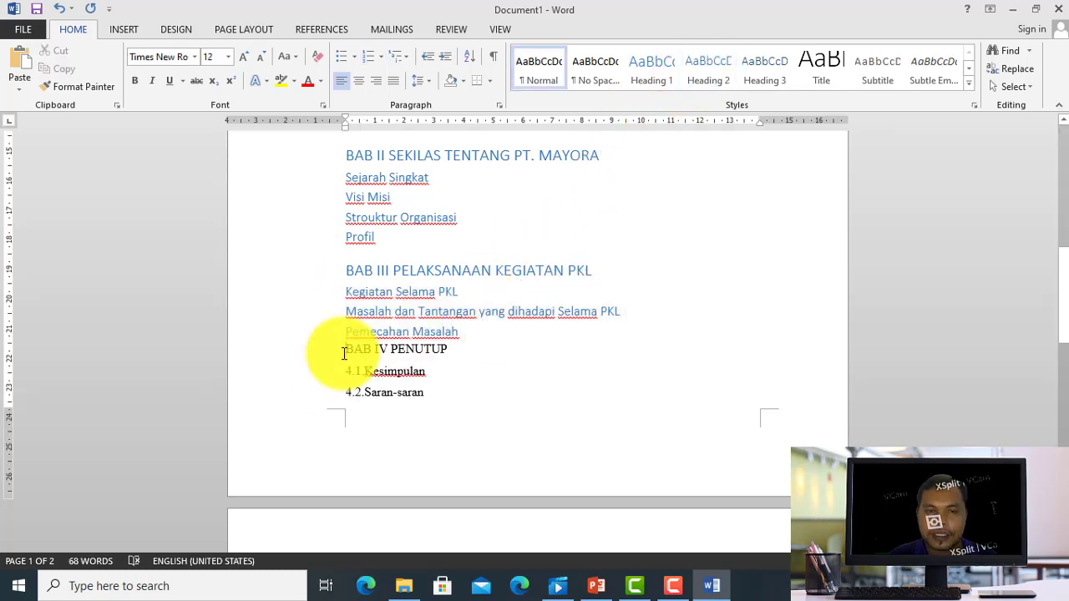
drag(414, 352, 438, 352)
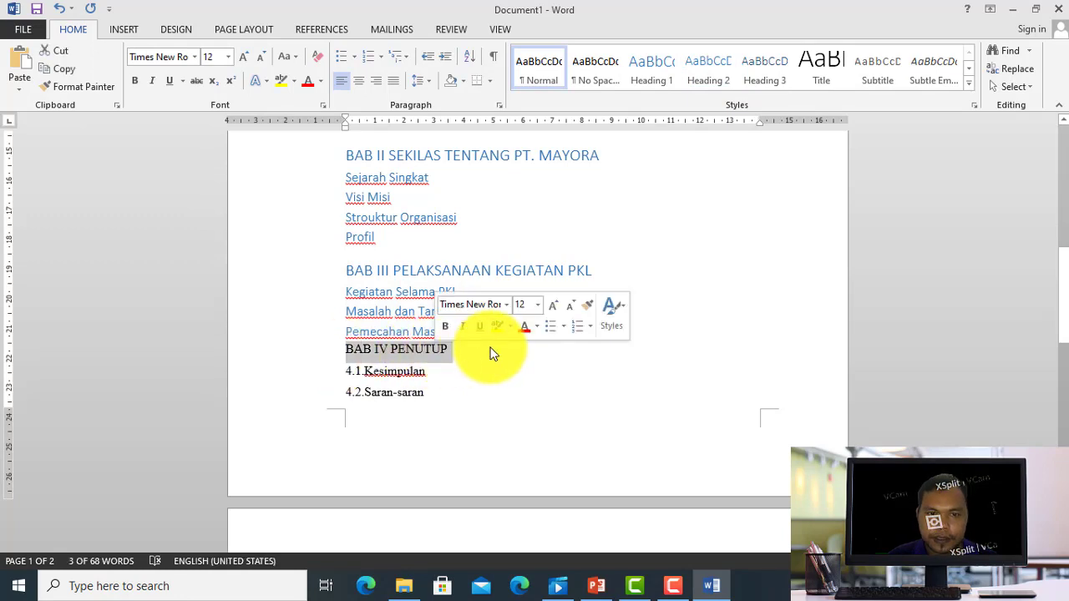
click(649, 72)
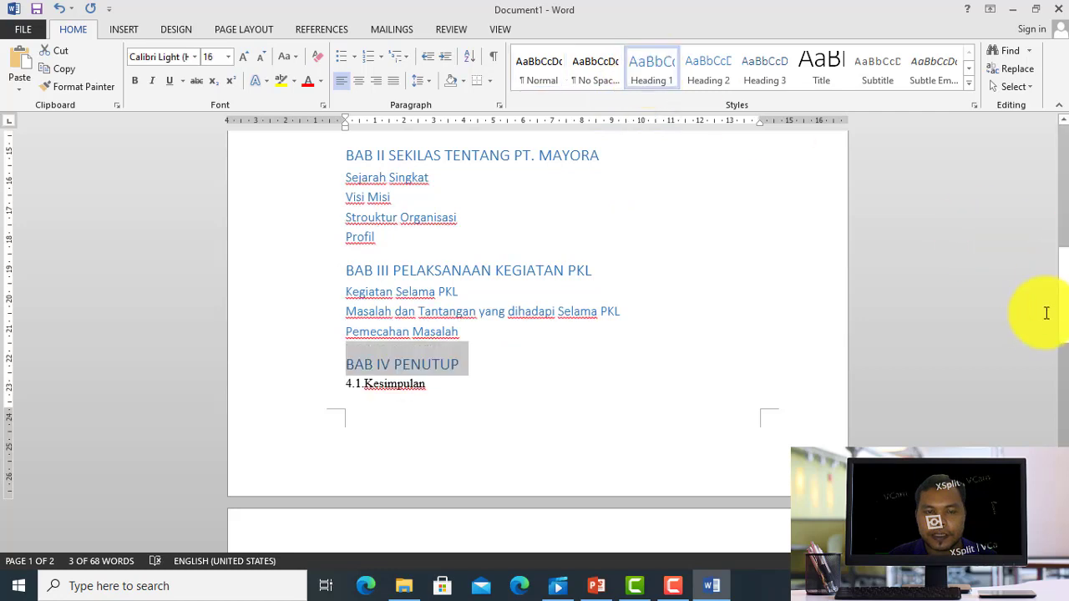
drag(1065, 309, 1066, 354)
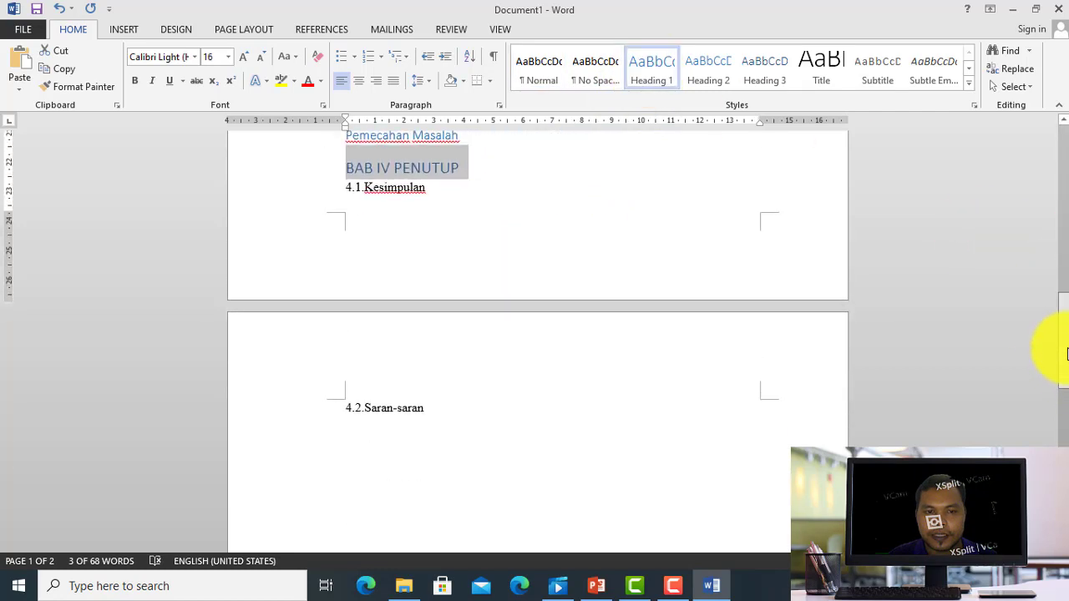
click(403, 214)
drag(339, 191, 440, 401)
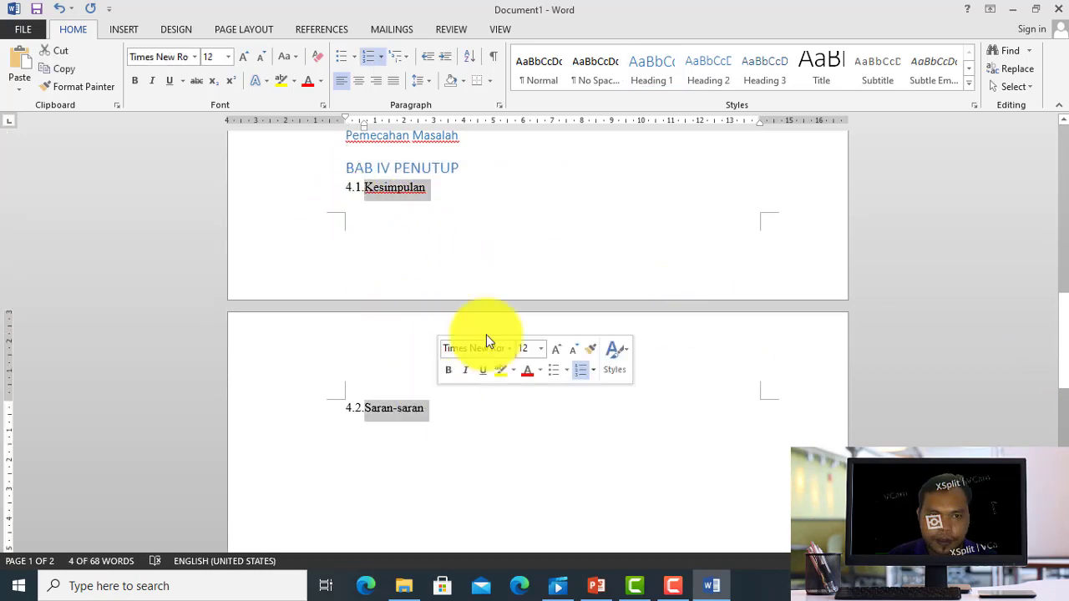
click(701, 75)
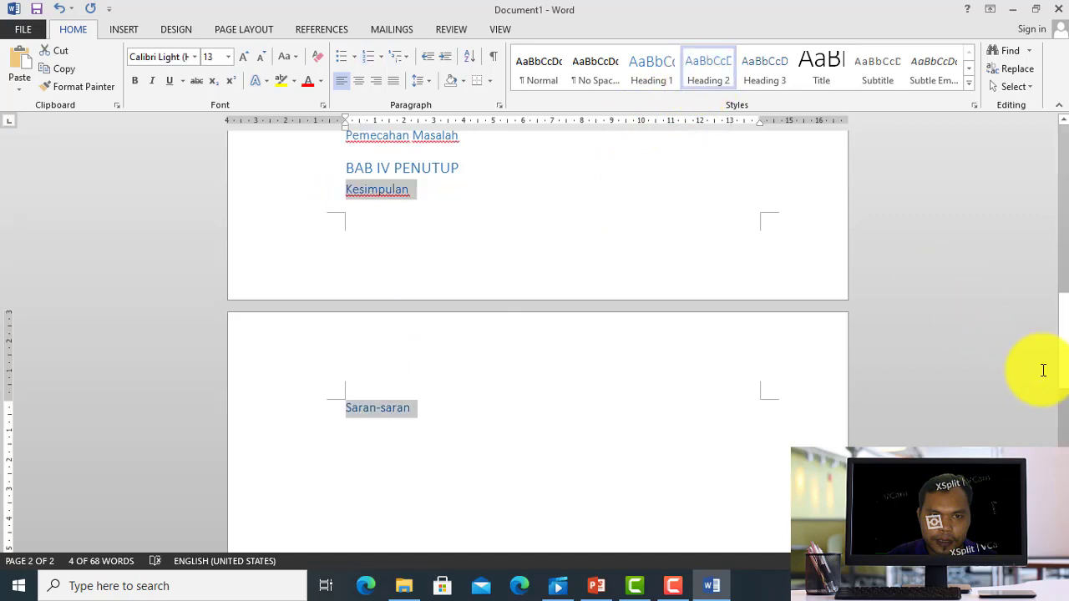
Set the text of the whole document to Times New Roman, size 12, without bold.
drag(1063, 338, 1058, 167)
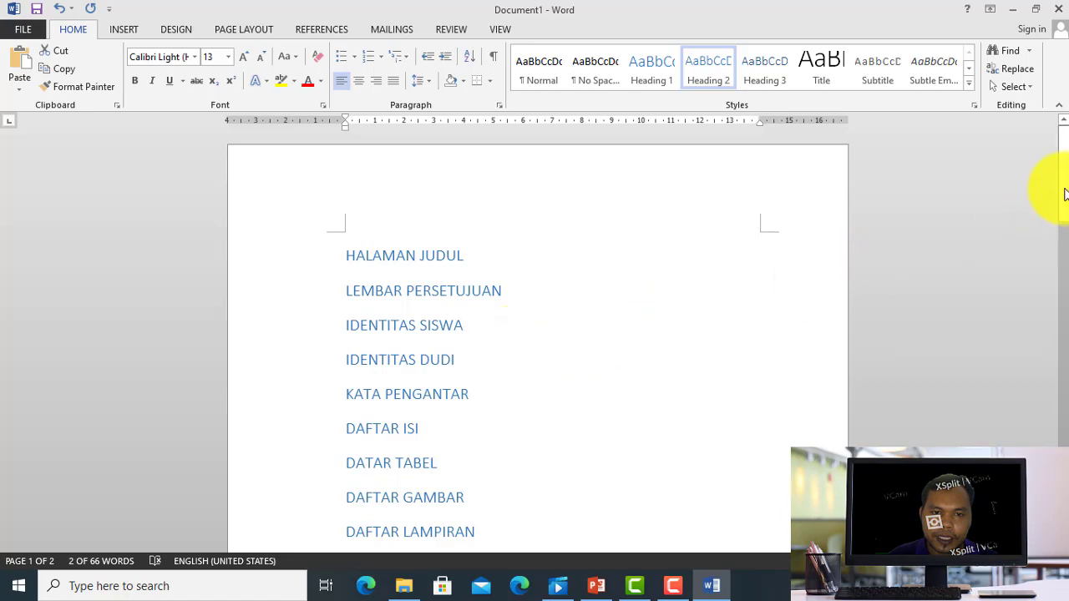
mouse_move(1064, 194)
mouse_down()
mouse_move(1065, 370)
mouse_move(1066, 176)
mouse_up()
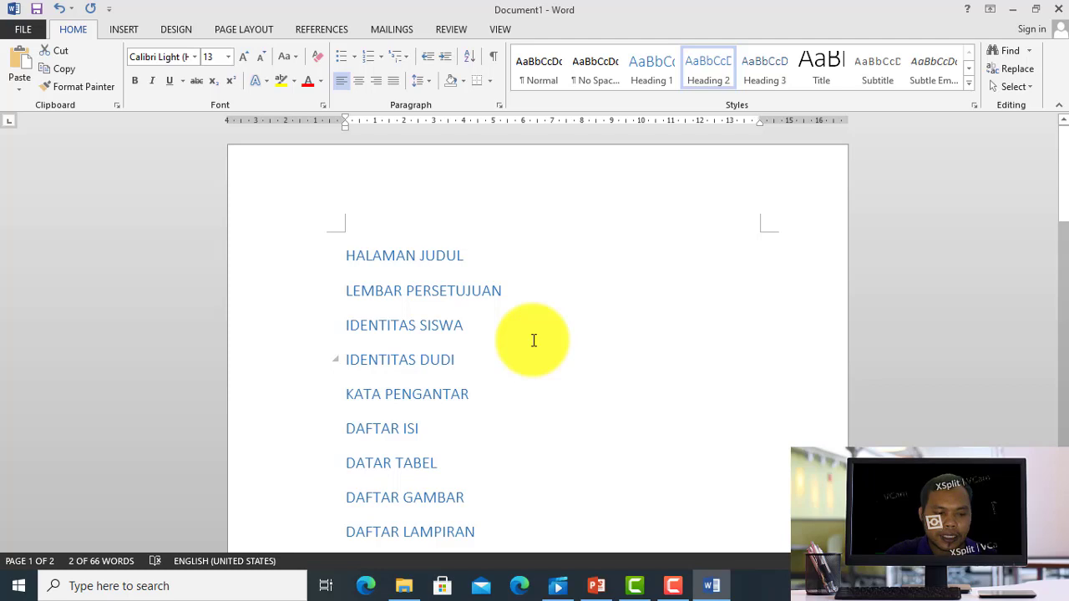
key(ctrl+a)
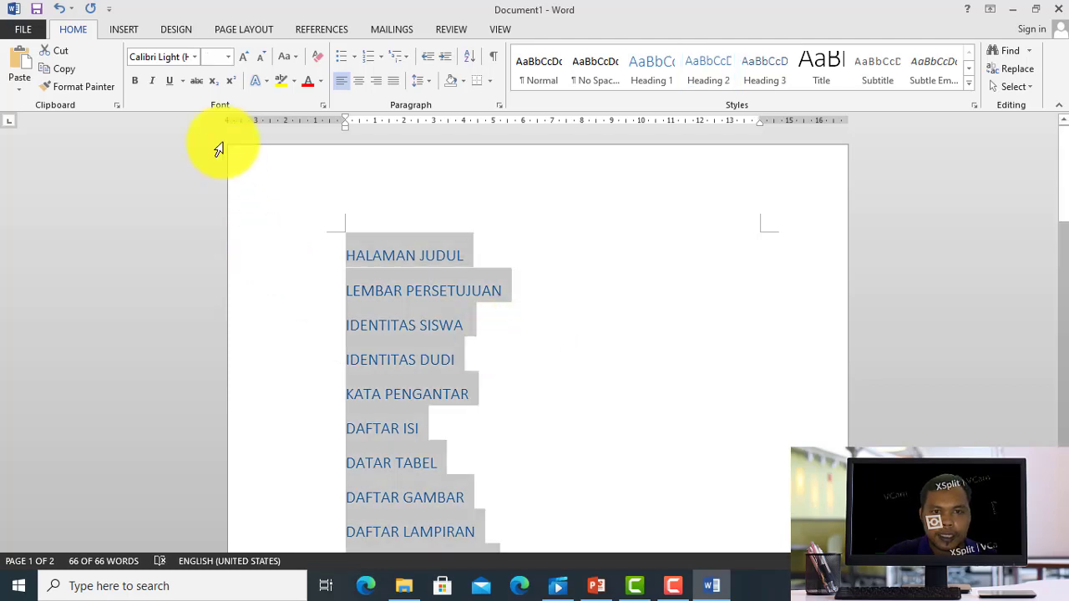
click(195, 57)
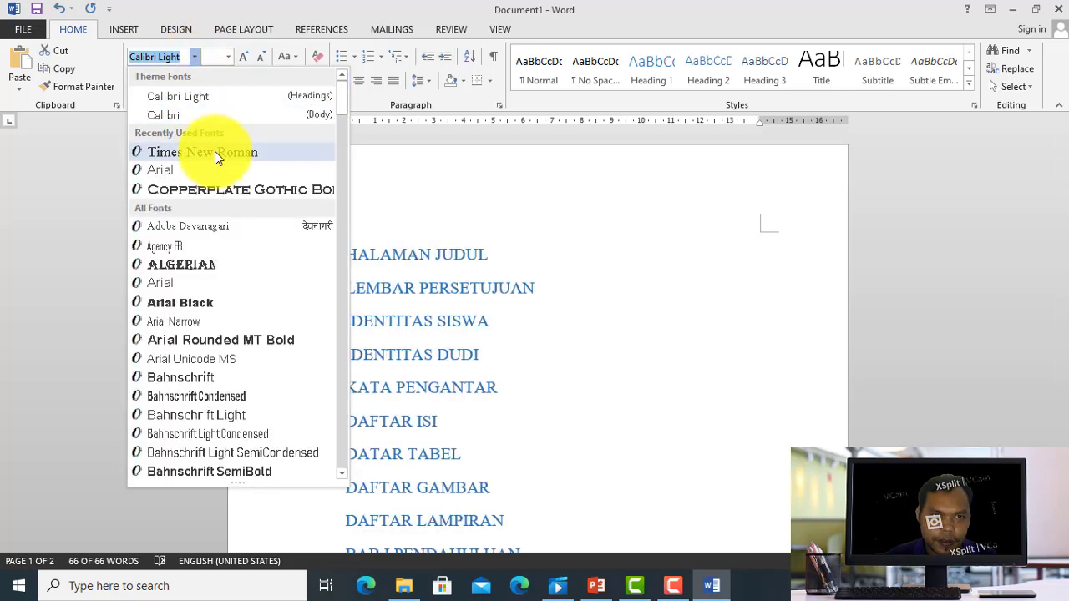
click(215, 151)
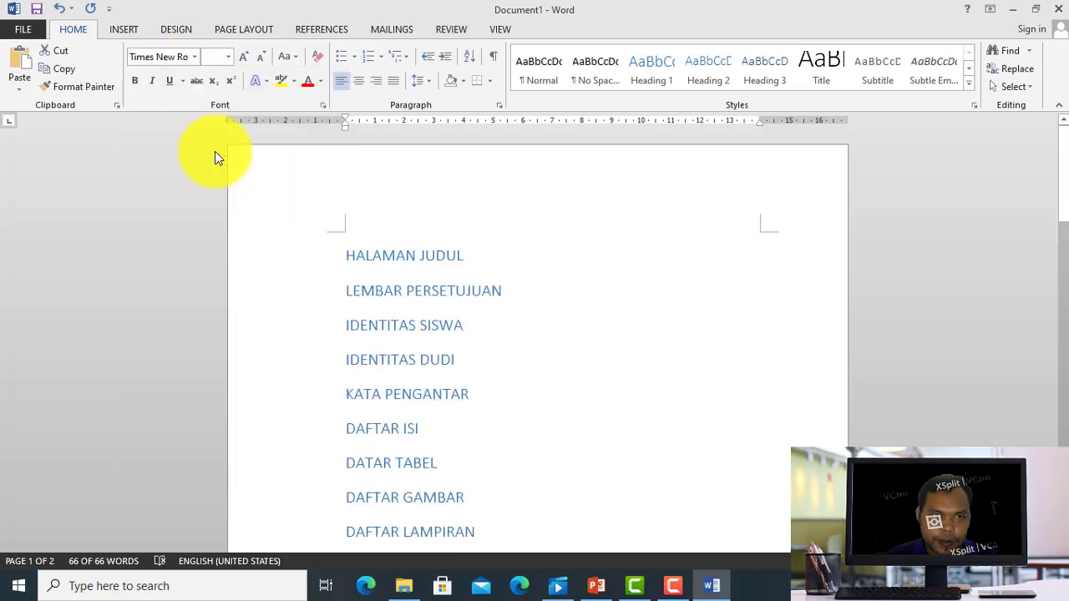
click(228, 60)
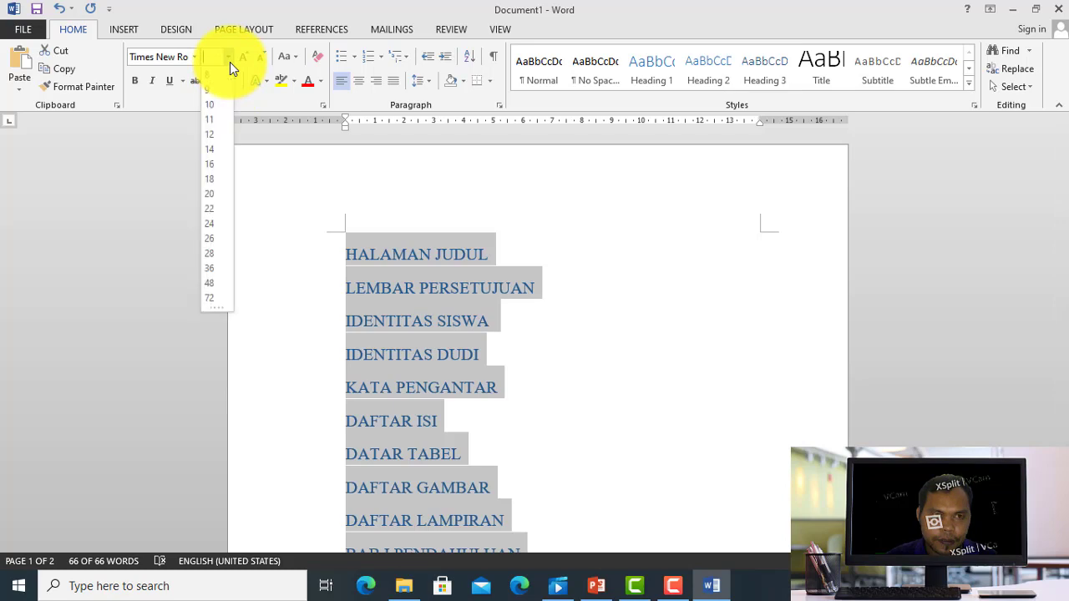
click(217, 134)
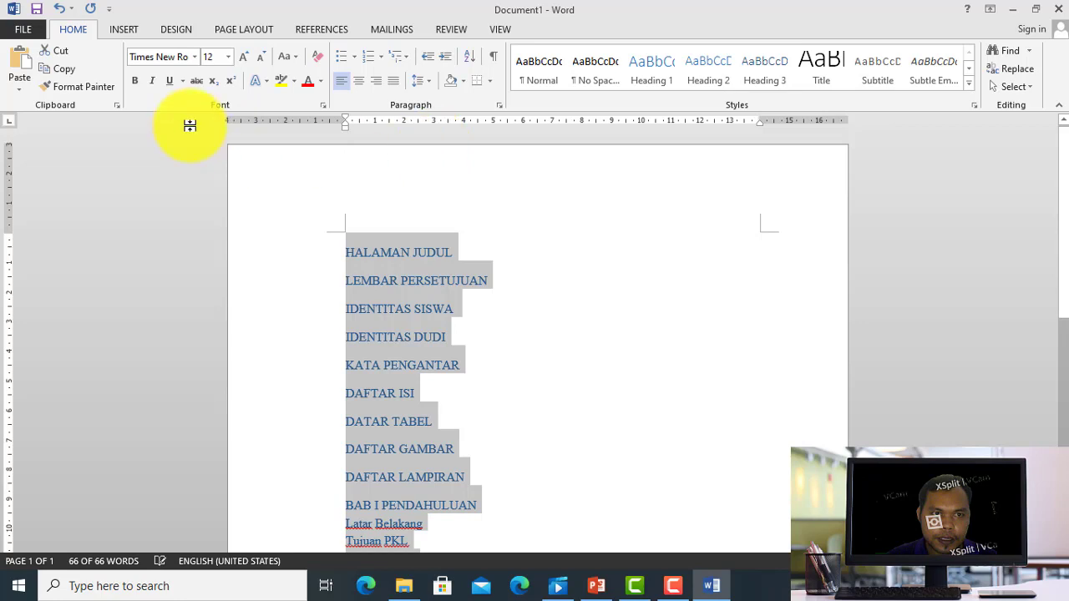
click(137, 84)
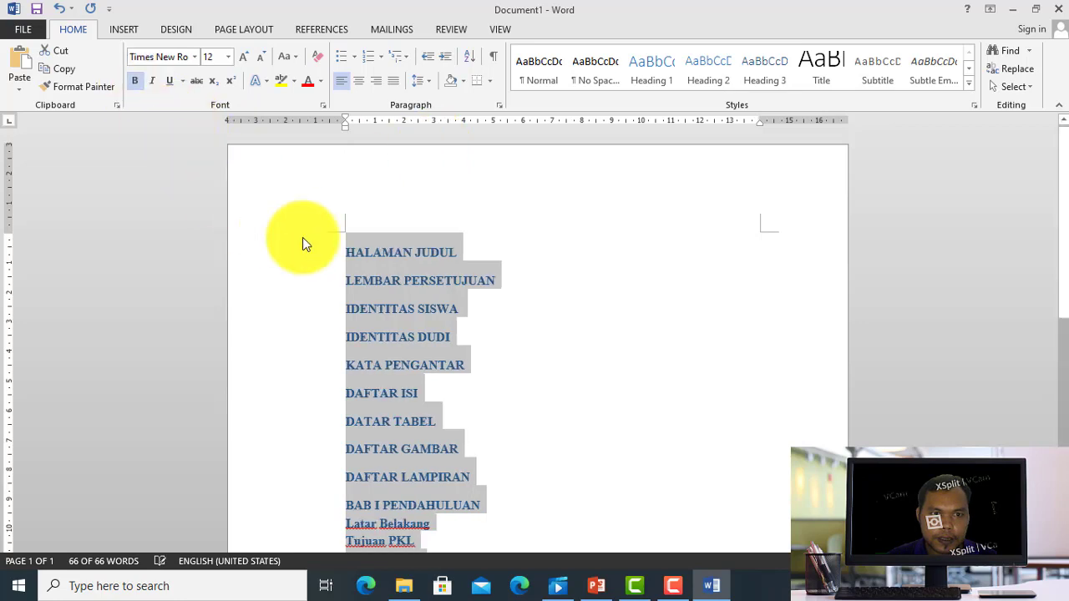
click(137, 84)
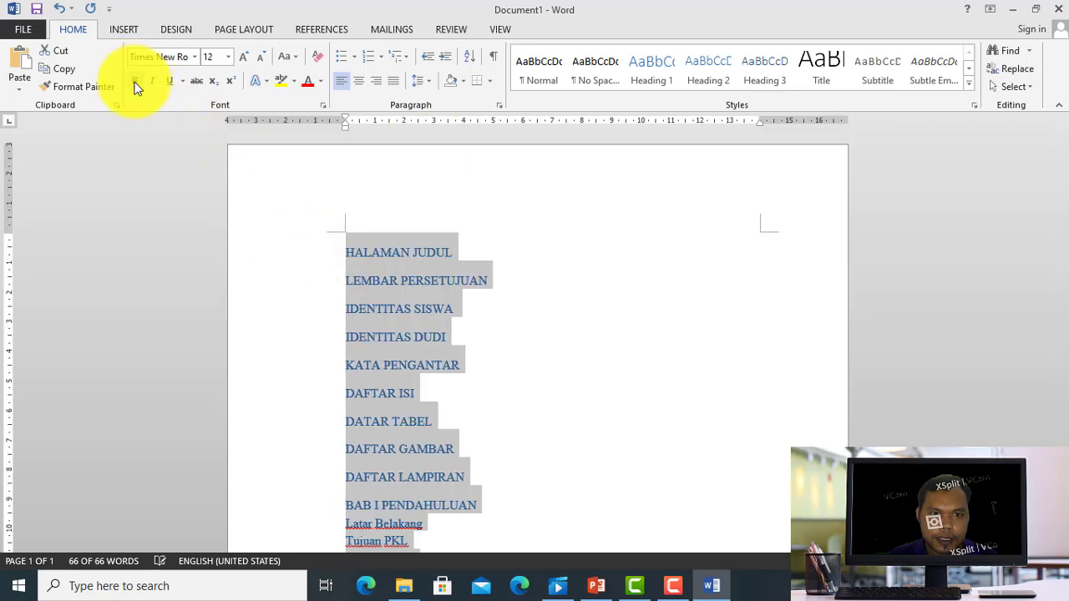
Set the whole document's paragraph spacing before to 0 pt and its line spacing to 1.5 lines.
click(499, 106)
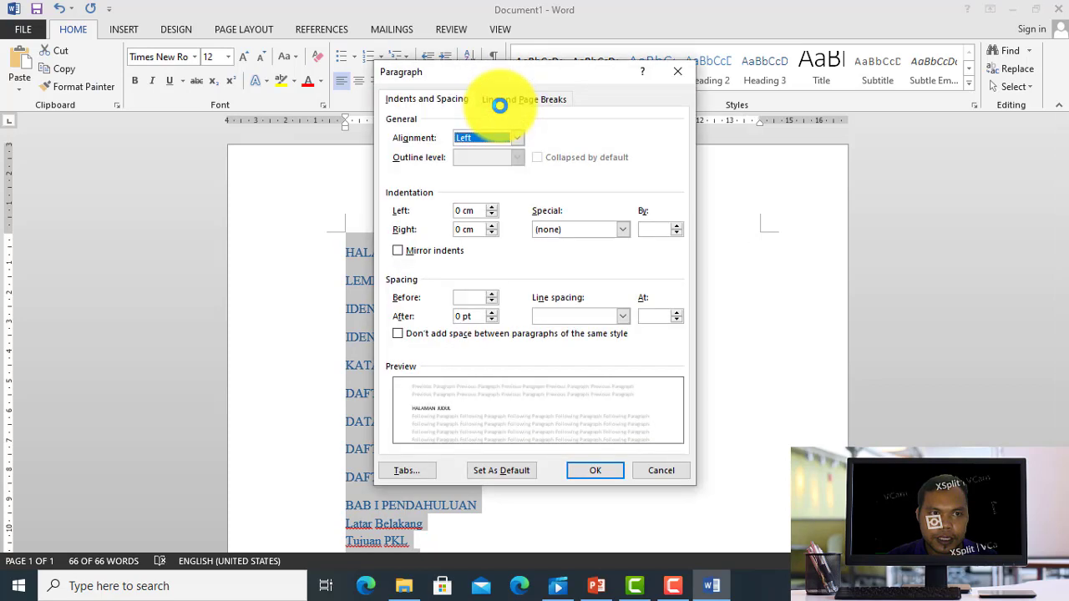
click(492, 299)
click(622, 324)
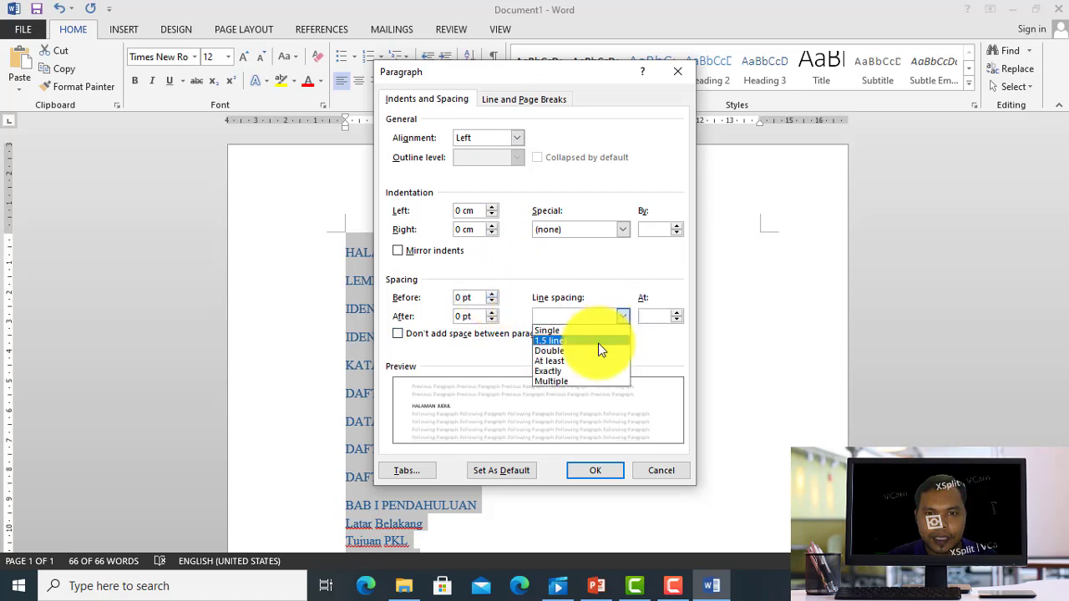
click(598, 343)
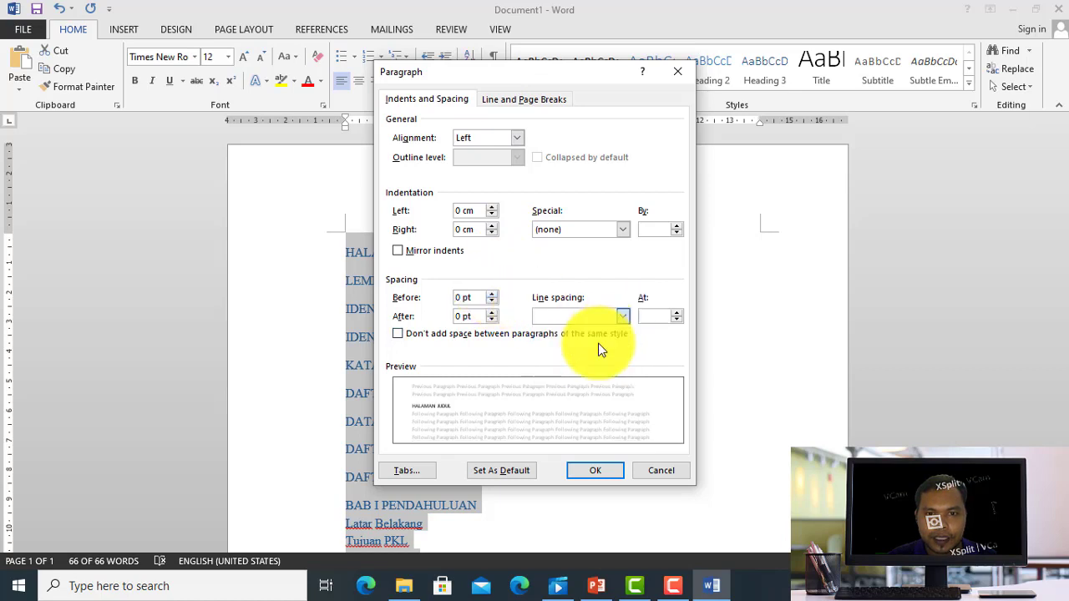
click(600, 471)
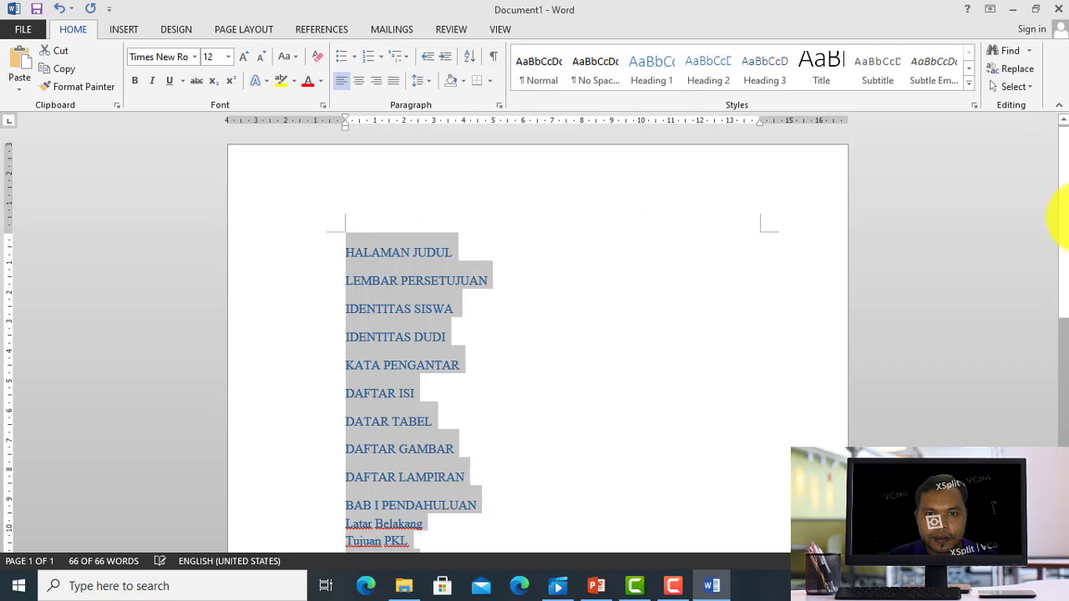
Try numbering Latar Belakang, Tujuan PKL and Manfaat PKL under BAB I with the 1.1., 1.2., 1.3. format.
drag(1064, 269, 1064, 235)
click(436, 390)
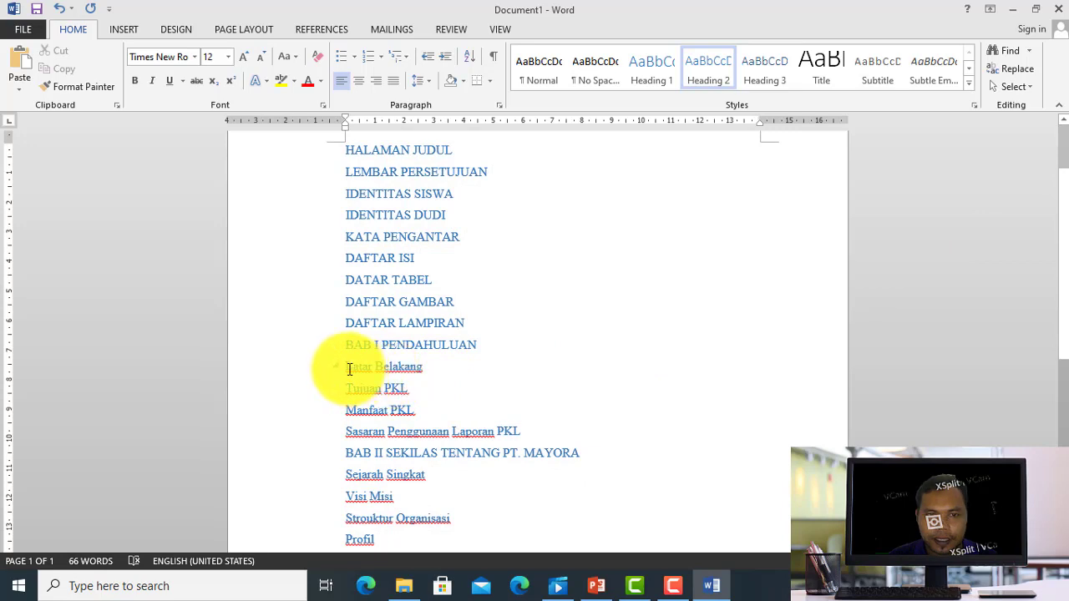
drag(348, 368, 417, 405)
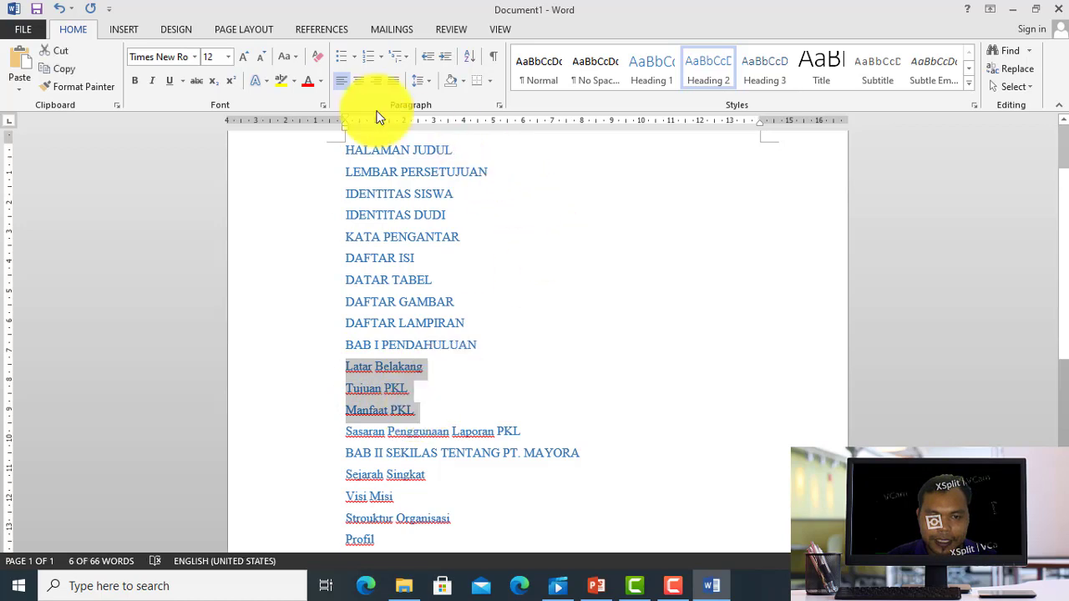
click(380, 58)
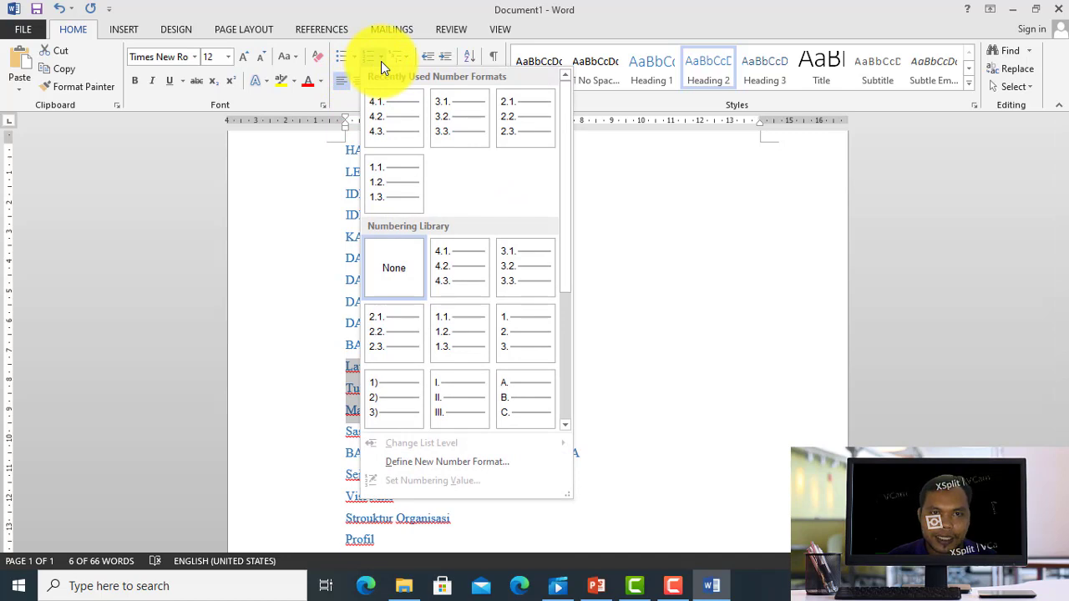
click(455, 338)
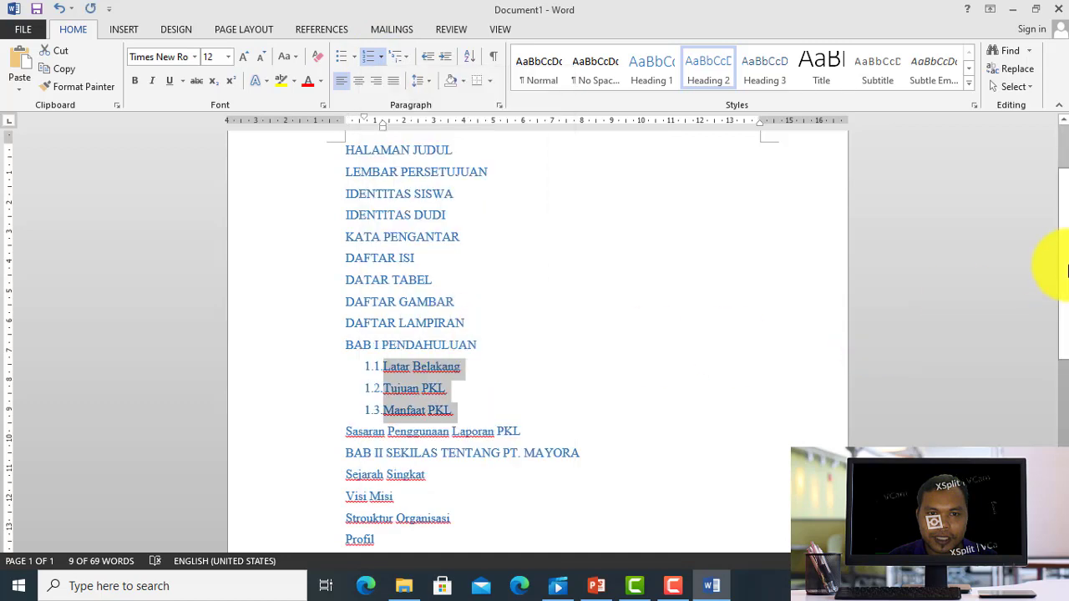
drag(1057, 262, 1059, 313)
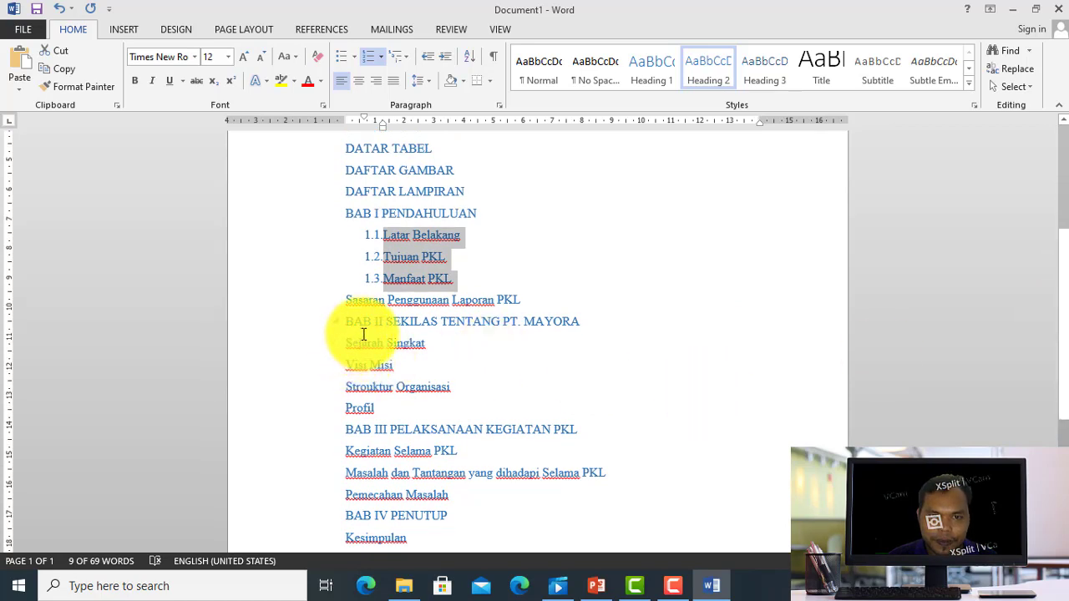
key(ctrl+z)
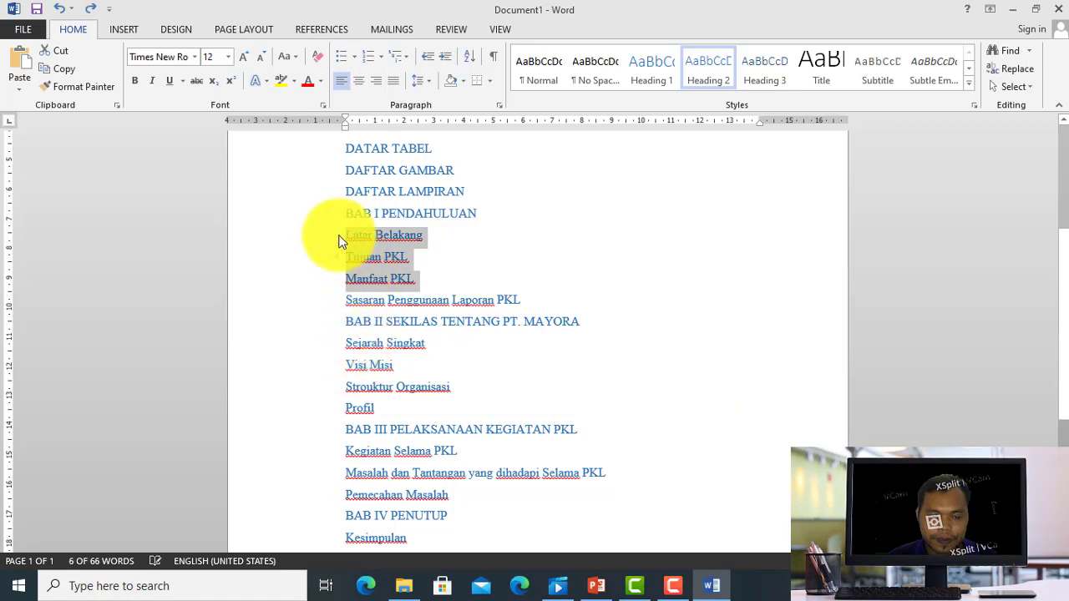
Number all four BAB I PENDAHULUAN subheadings, from Latar Belakang to Sasaran Penggunaan Laporan PKL, with the 1.1., 1.2., 1.3. format.
click(525, 302)
drag(524, 301, 349, 234)
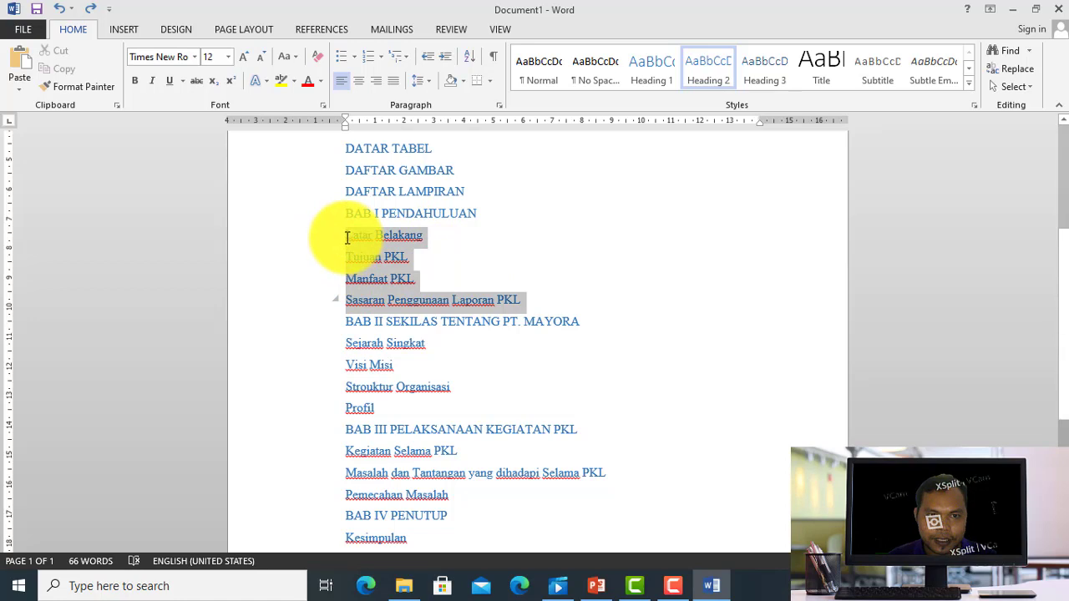
click(381, 56)
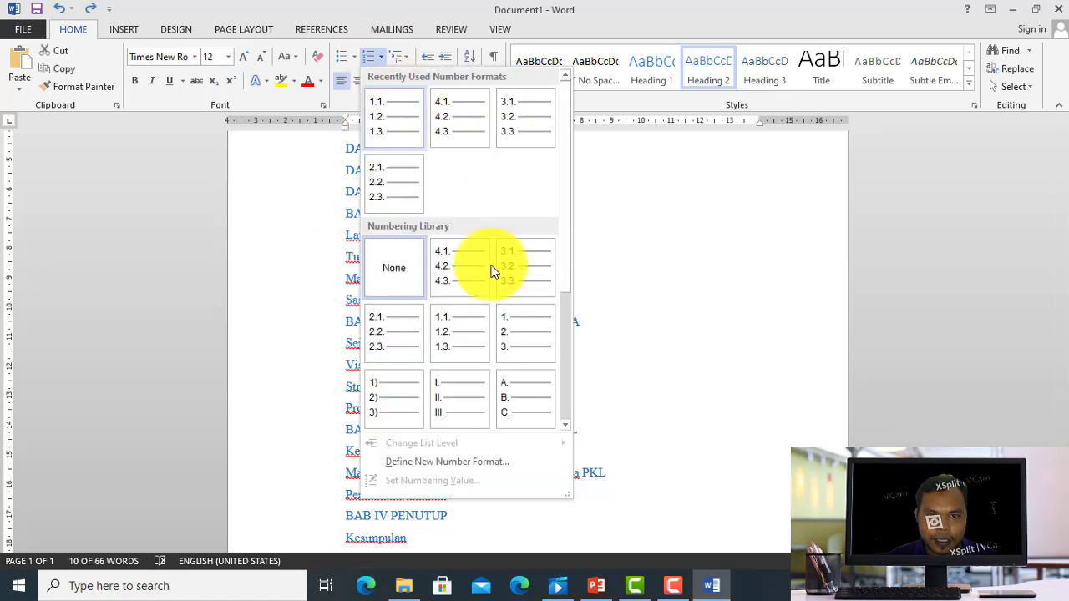
click(447, 330)
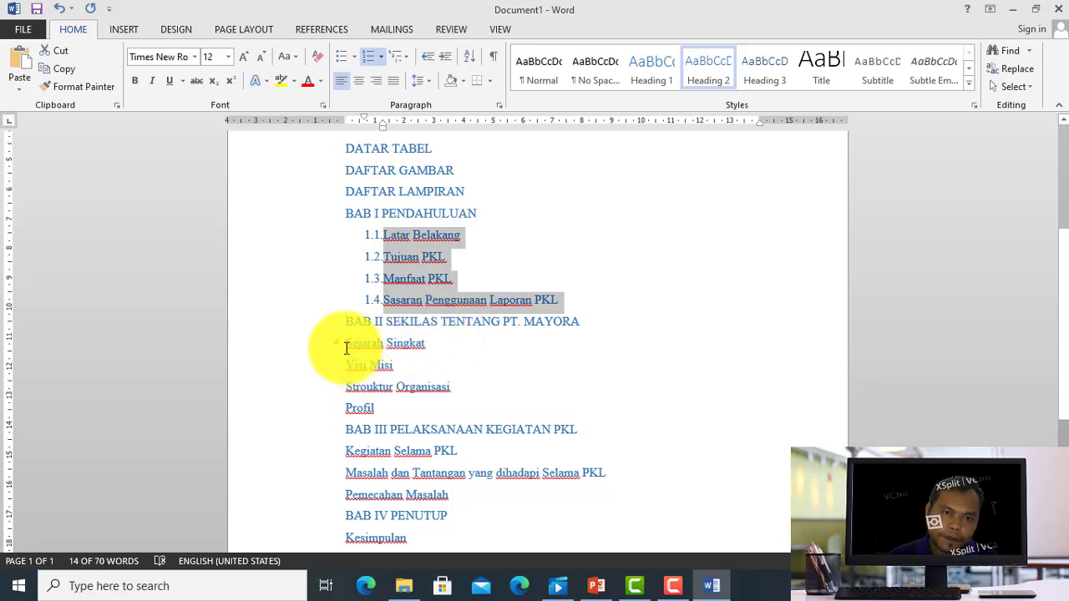
Number the four BAB II subheadings, from Sejarah Singkat to Profil, with the 2.1., 2.2., 2.3. format.
drag(346, 348, 383, 408)
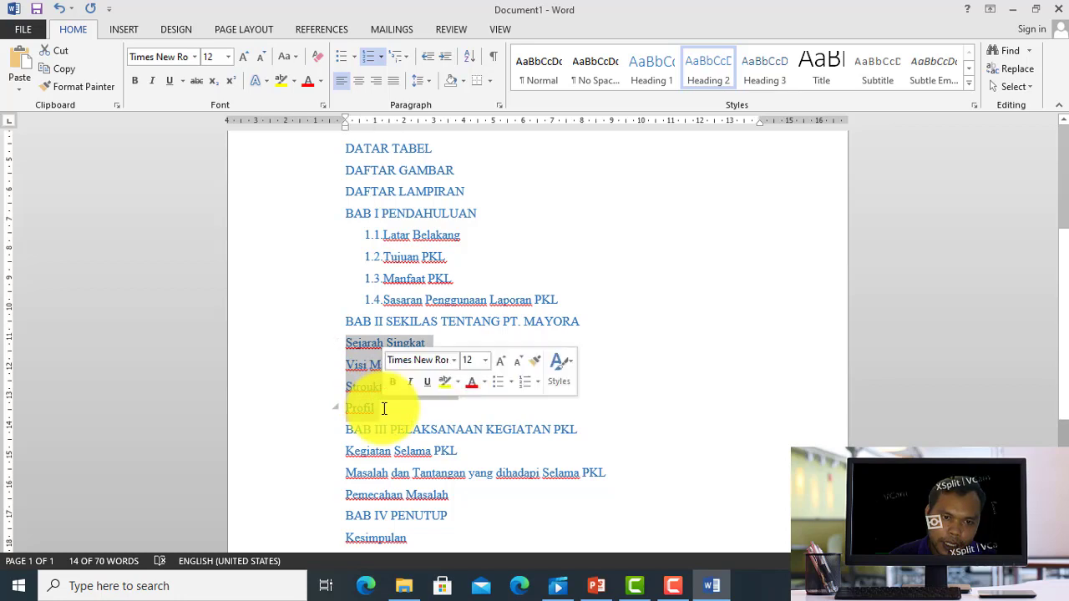
click(381, 56)
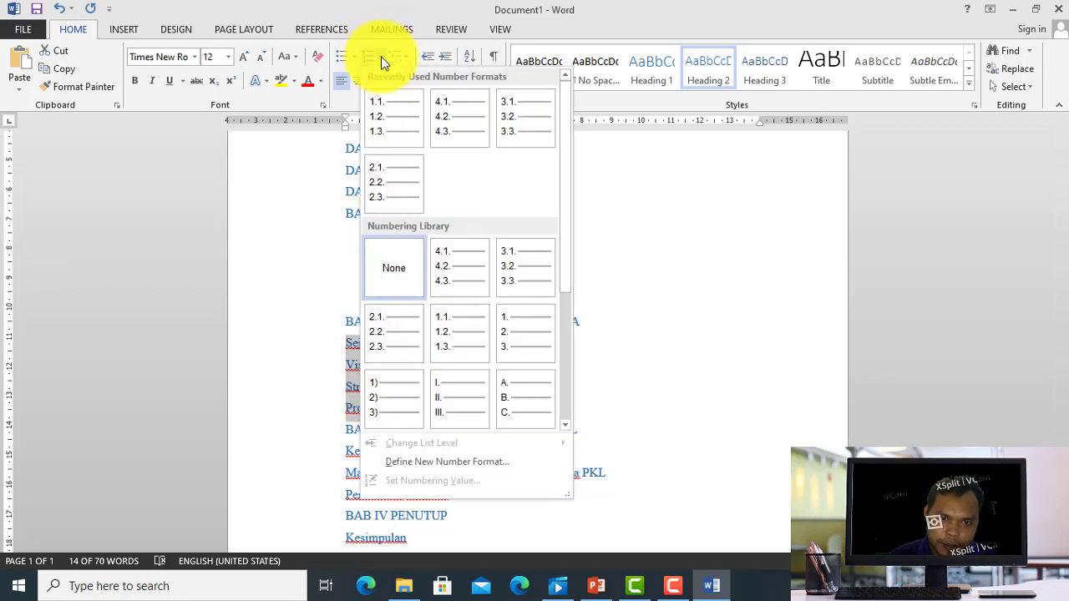
click(387, 340)
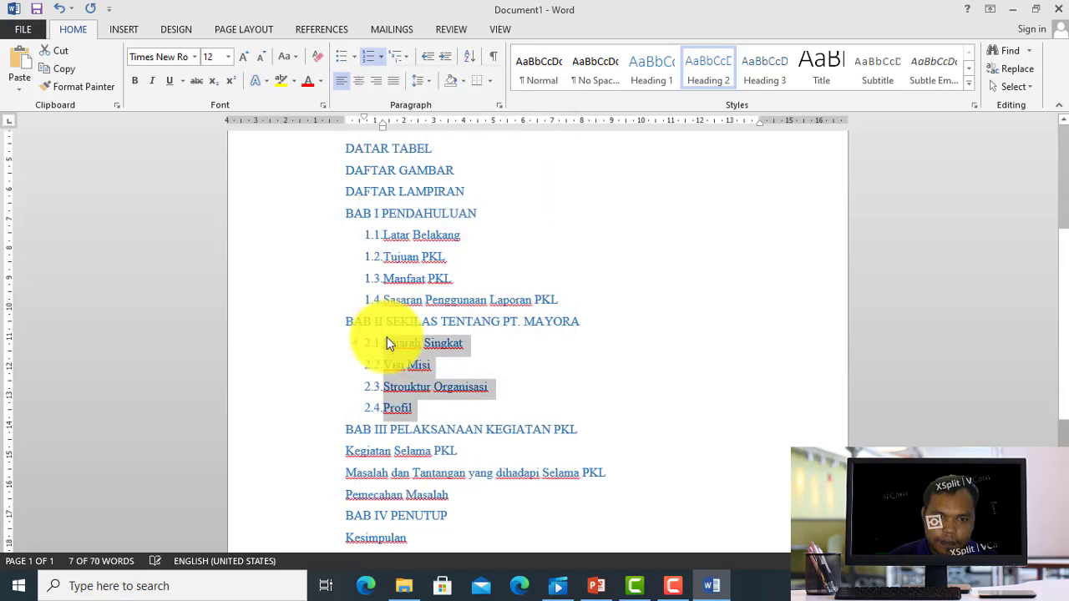
Number the three BAB III subheadings, from Kegiatan Selama PKL to Pemecahan Masalah, with the 3.1., 3.2., 3.3. format.
drag(1066, 323, 1064, 401)
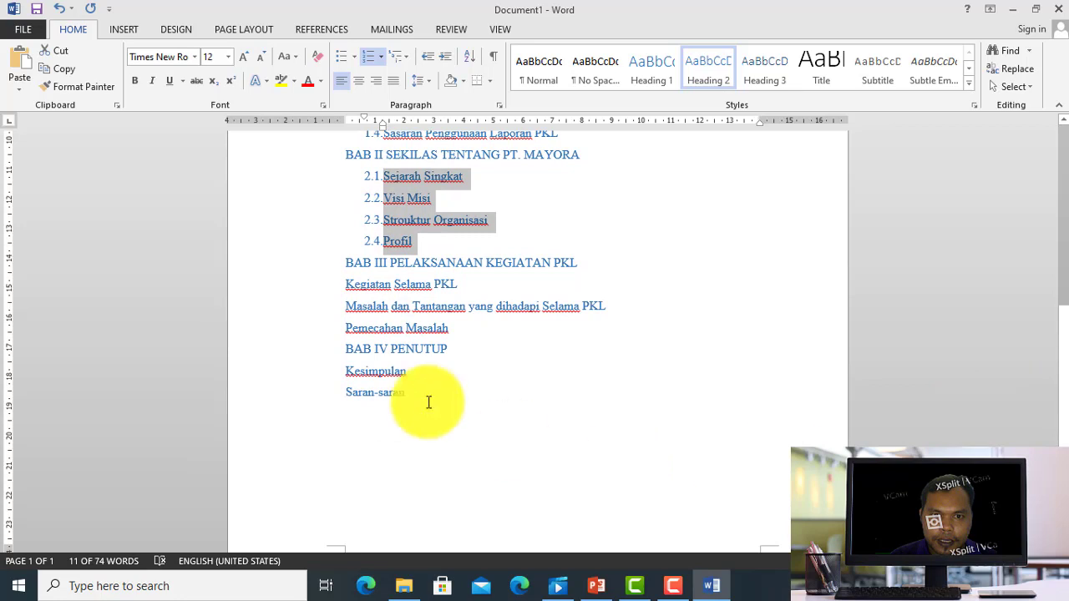
click(347, 288)
drag(347, 288, 444, 326)
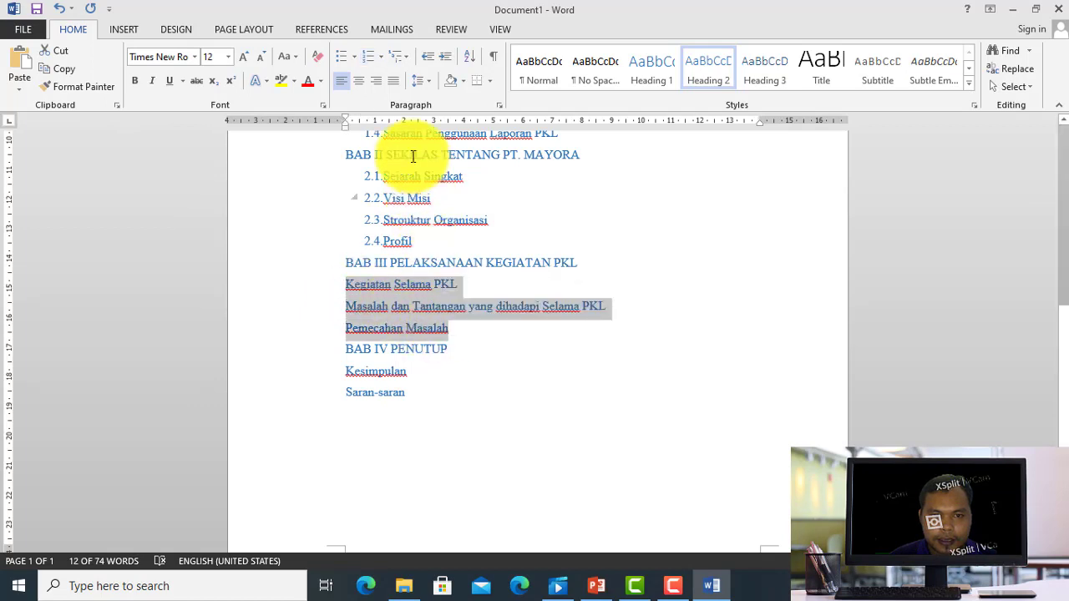
click(381, 57)
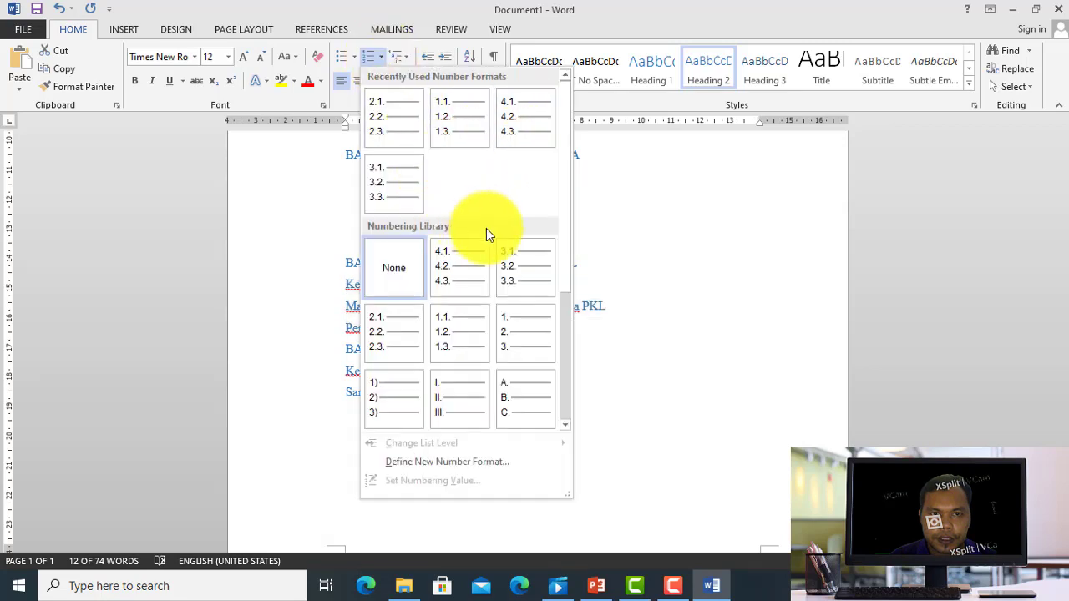
click(522, 269)
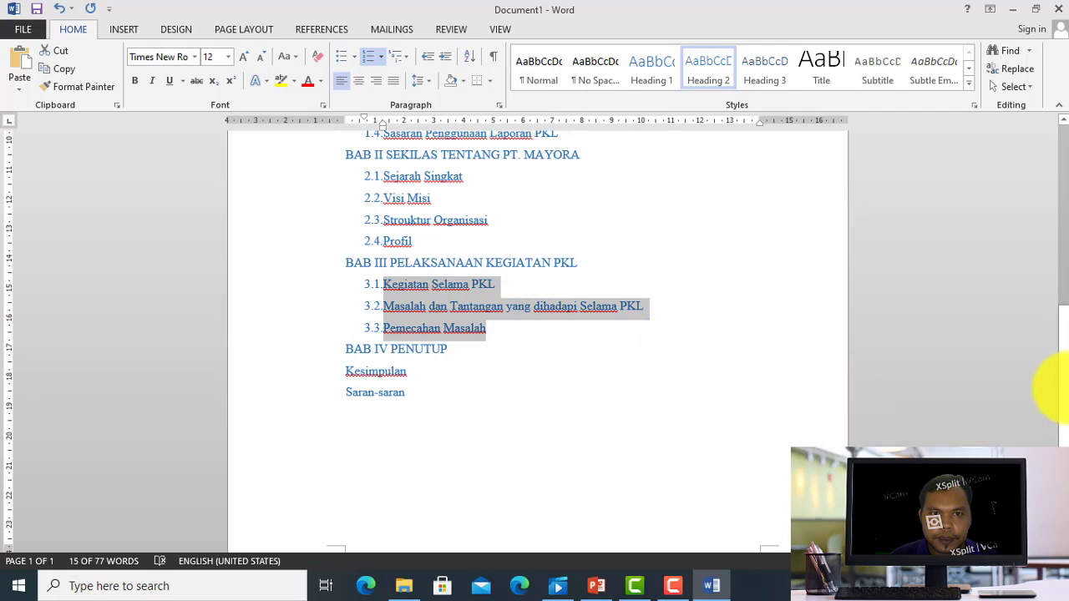
Number the BAB IV subheadings Kesimpulan and Saran-saran with the 4.1., 4.2., 4.3. format.
scroll(1060, 396, down, 2)
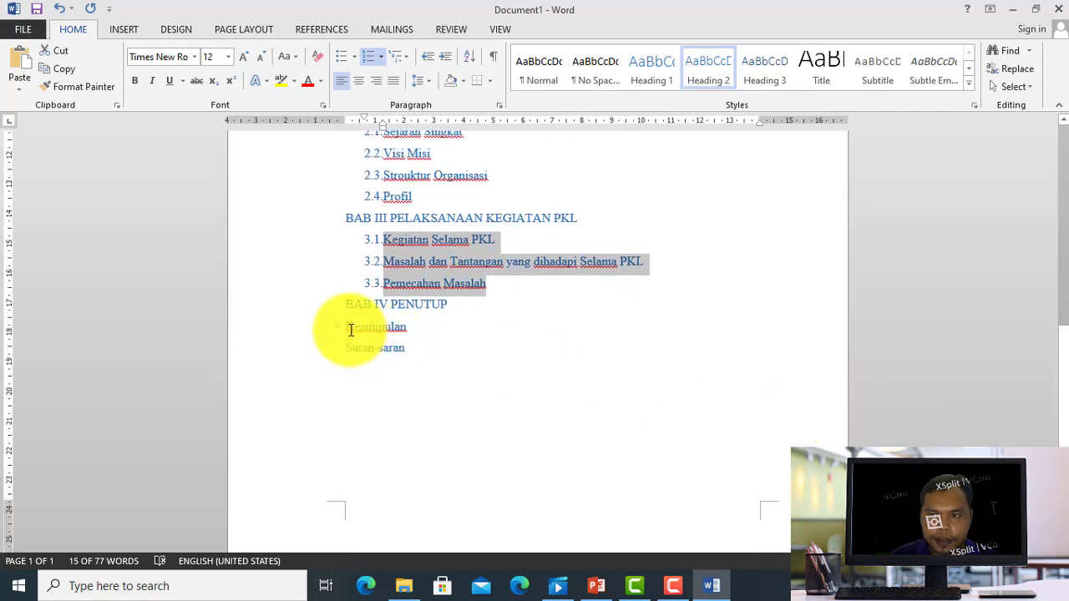
drag(347, 327, 410, 355)
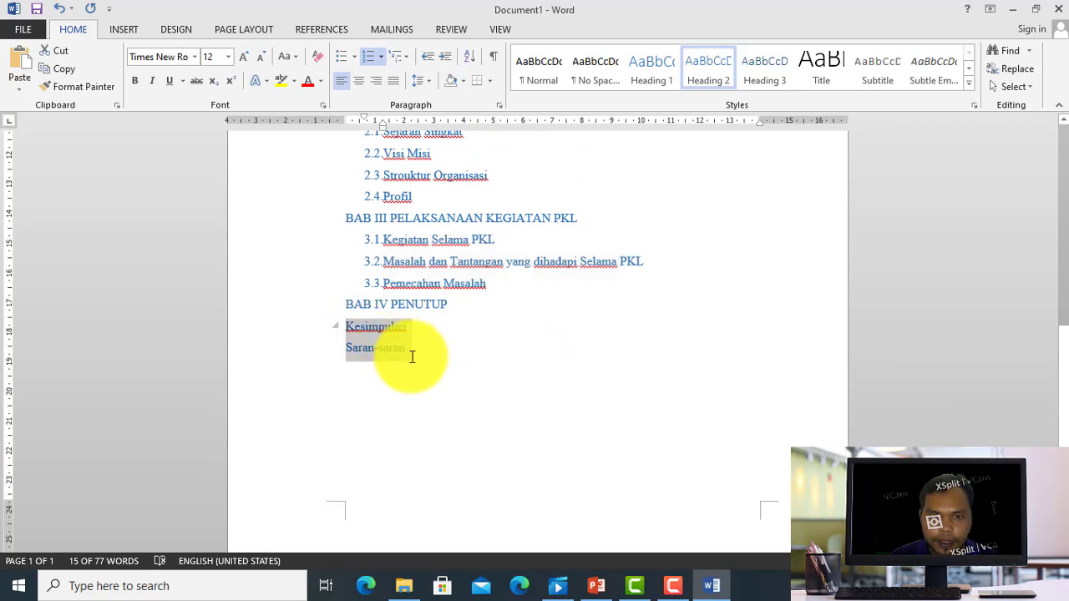
click(384, 56)
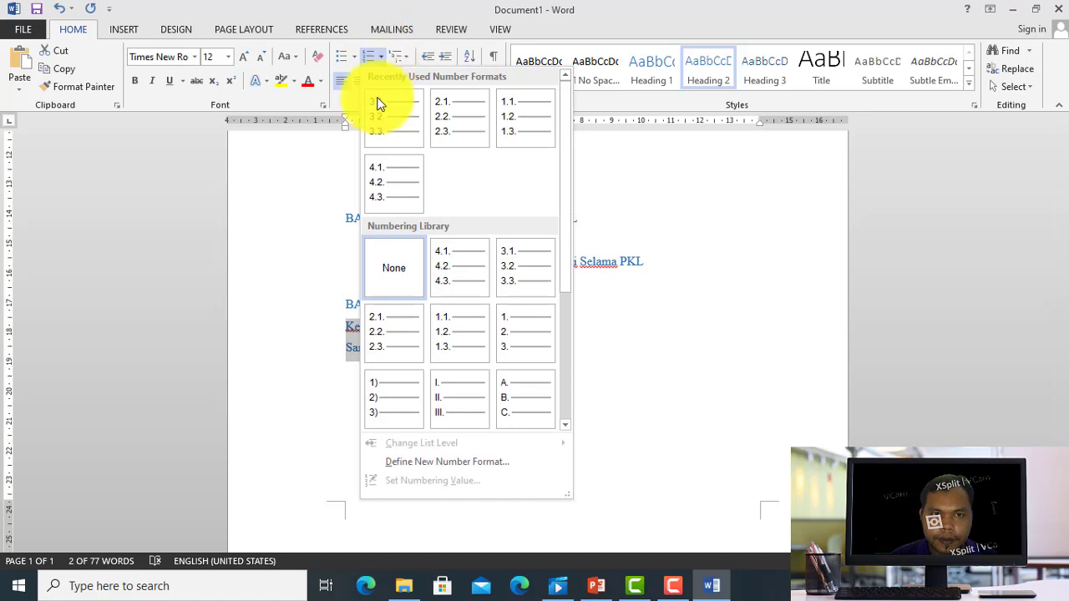
click(389, 190)
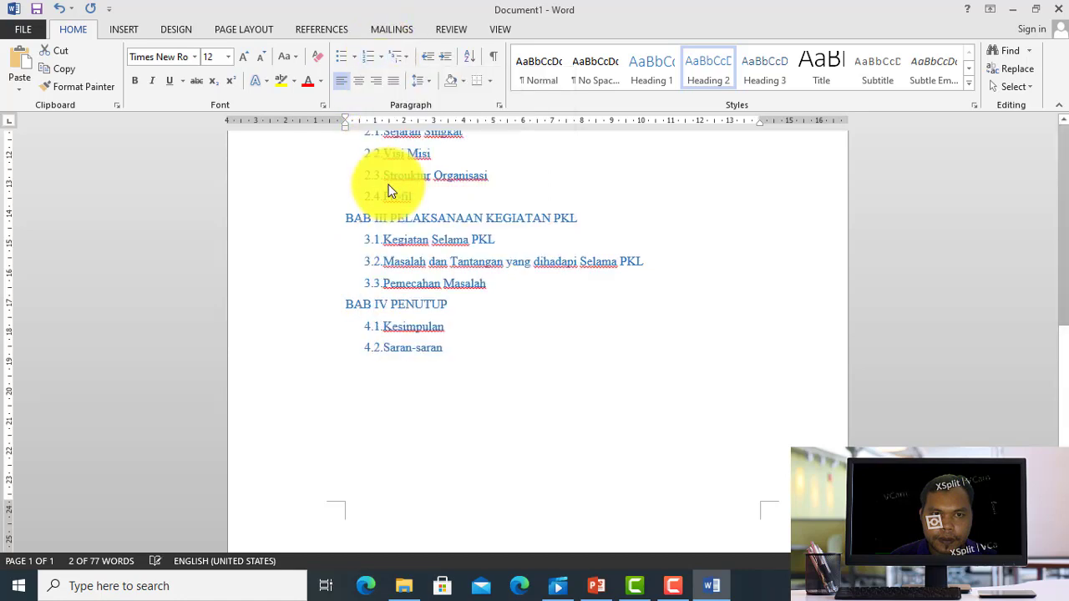
Add the titles DAFTAR PUSTAKA and LAMPIRAN-LAMPIRAN on separate lines below Saran-saran and apply Heading 1 to both.
click(363, 373)
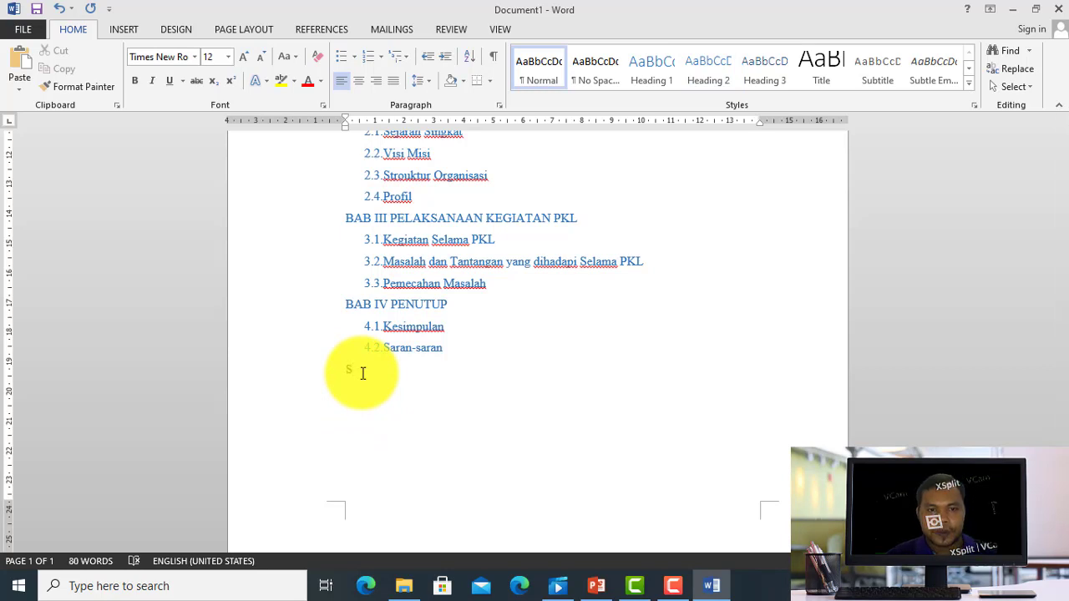
key(BackSpace)
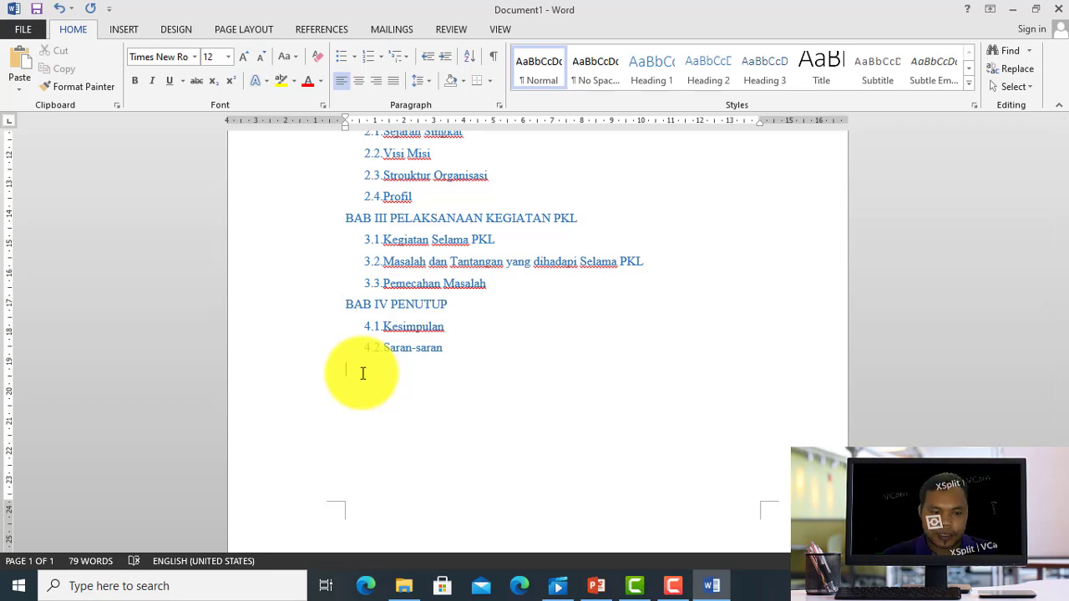
text(DA)
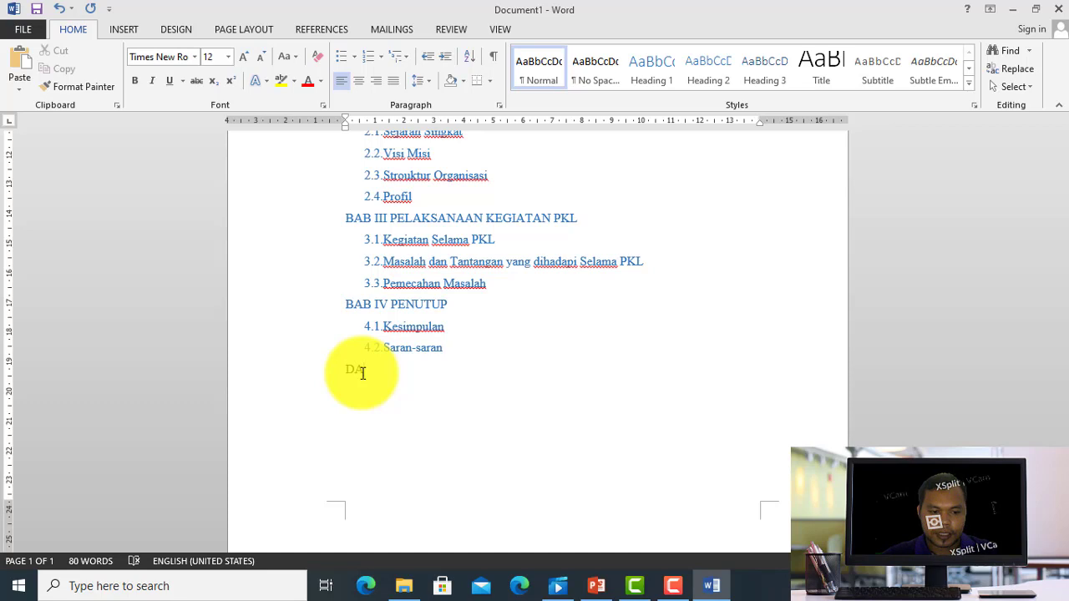
text(FTAR PU)
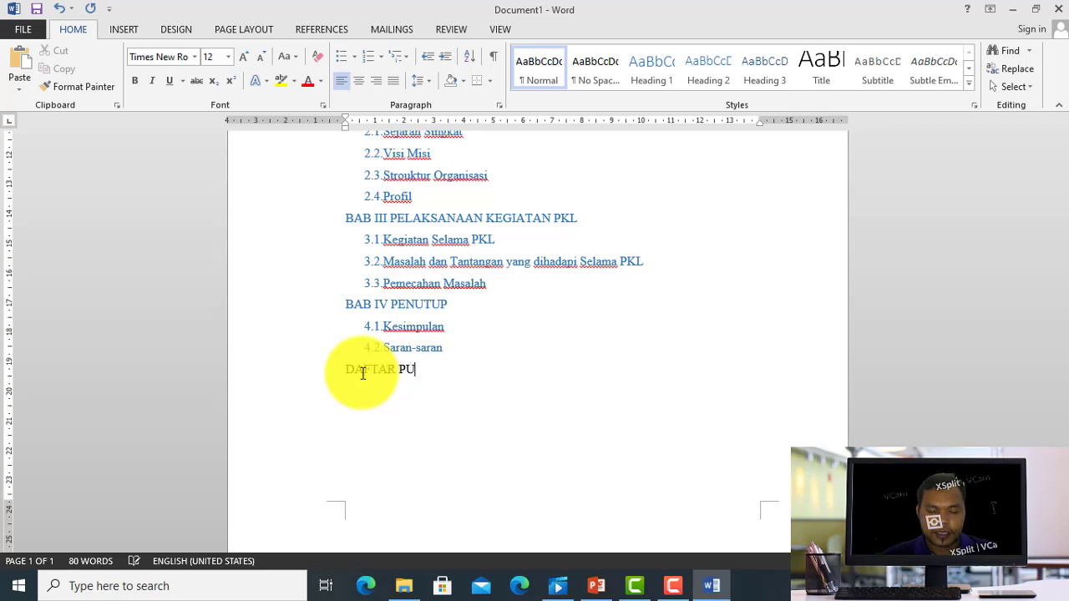
text(STAKA)
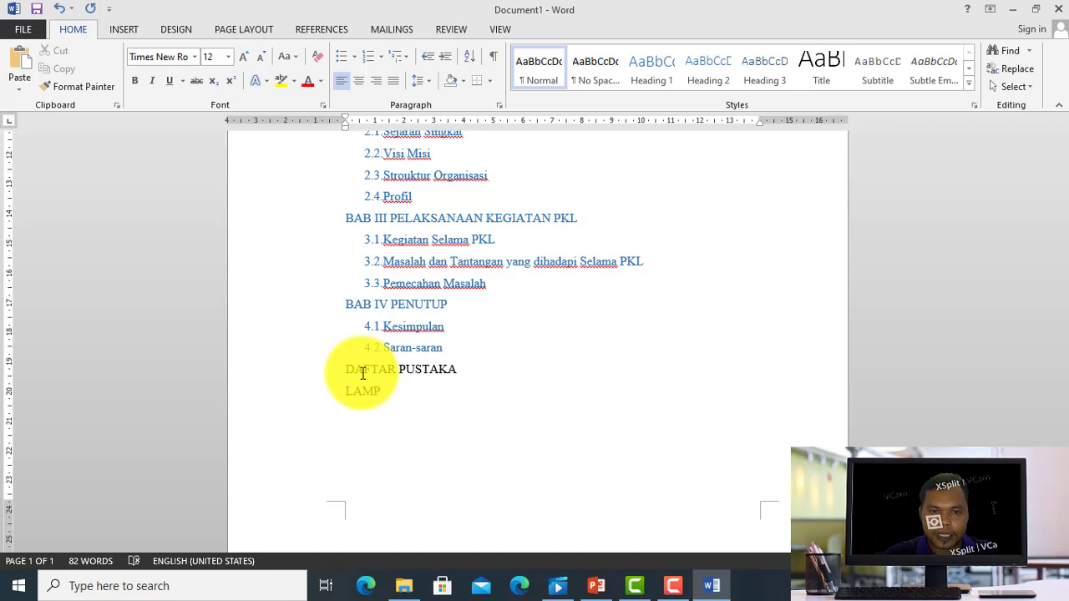
text(AN)
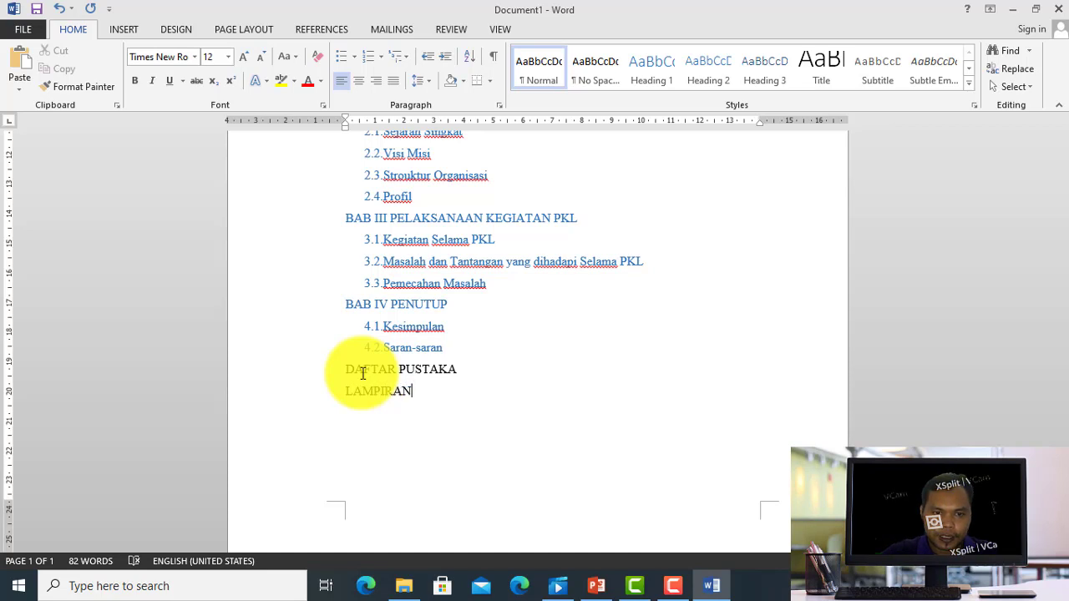
text(-LAMPIRAN)
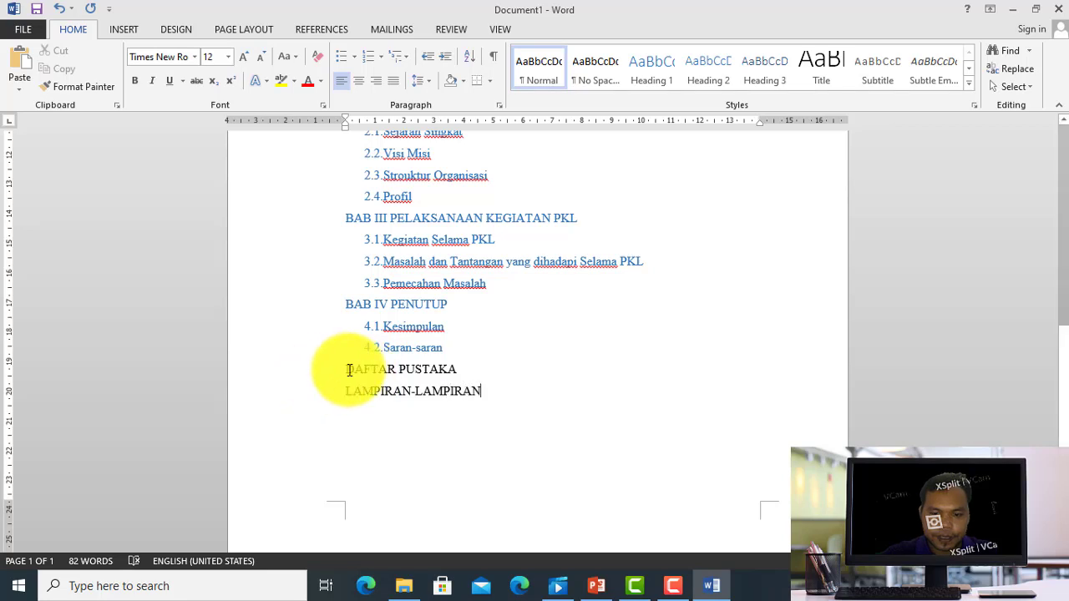
drag(349, 370, 470, 387)
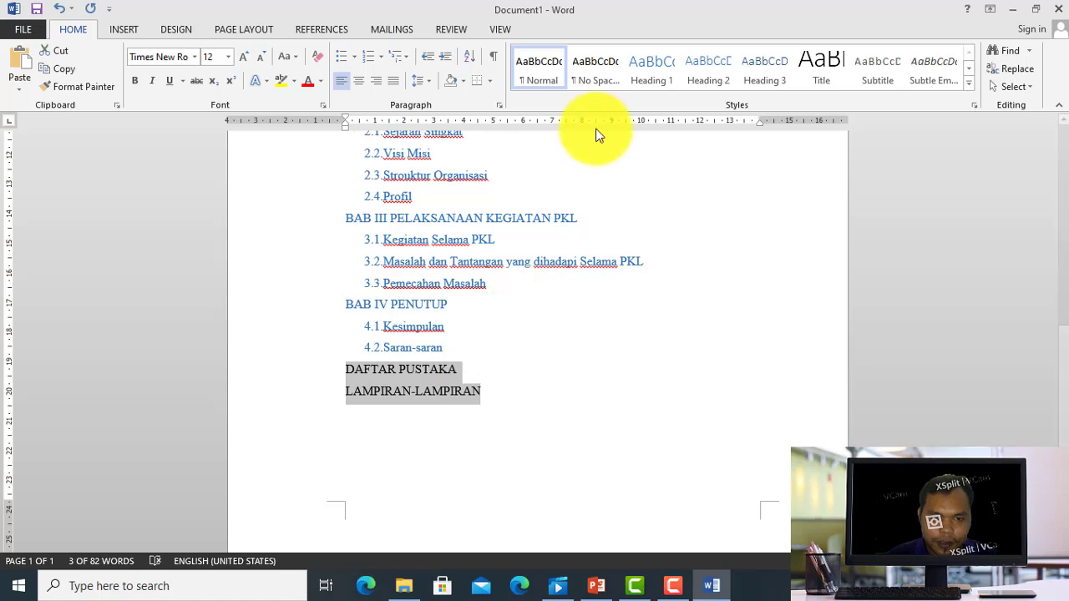
click(641, 74)
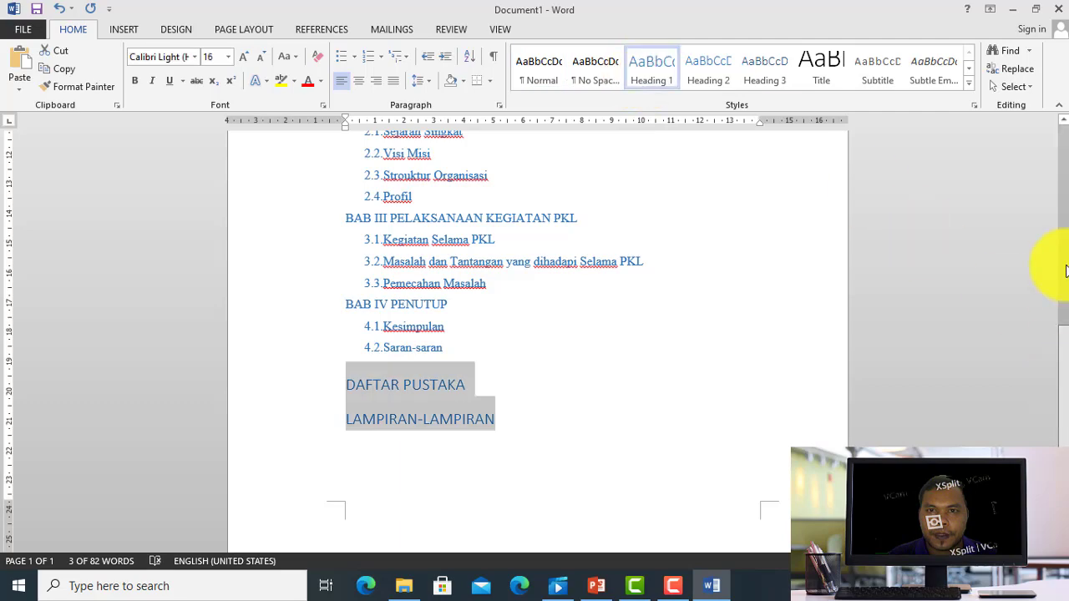
Set the font of the whole document, including the two closing titles, to Times New Roman.
drag(1061, 275, 1056, 351)
key(ctrl+a)
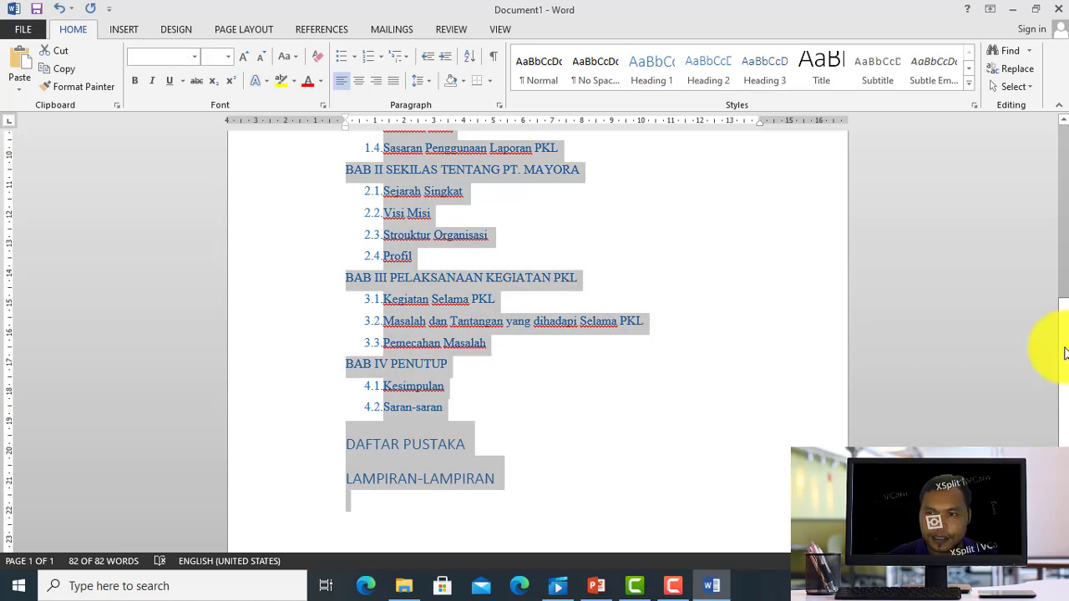
click(195, 57)
click(221, 153)
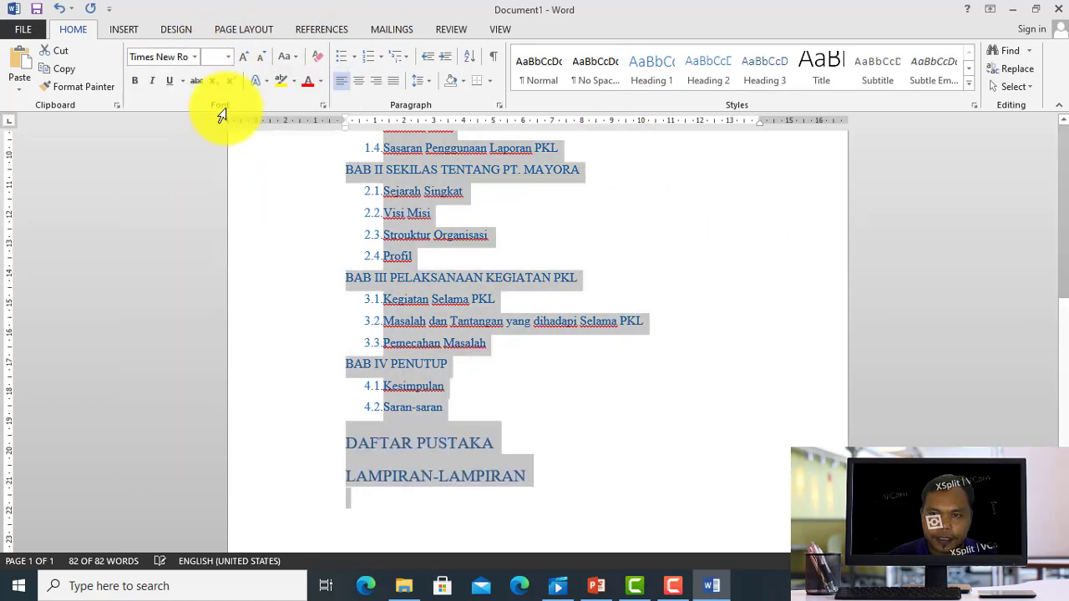
Set the font size of the whole selected document to 12 and its font color to Automatic.
click(230, 56)
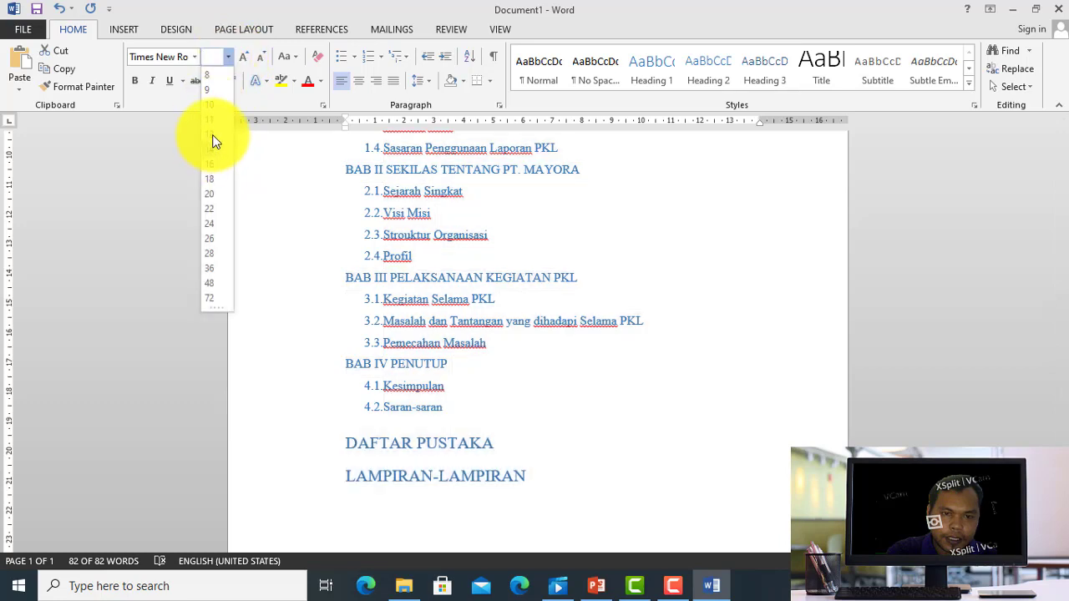
key(Escape)
click(213, 135)
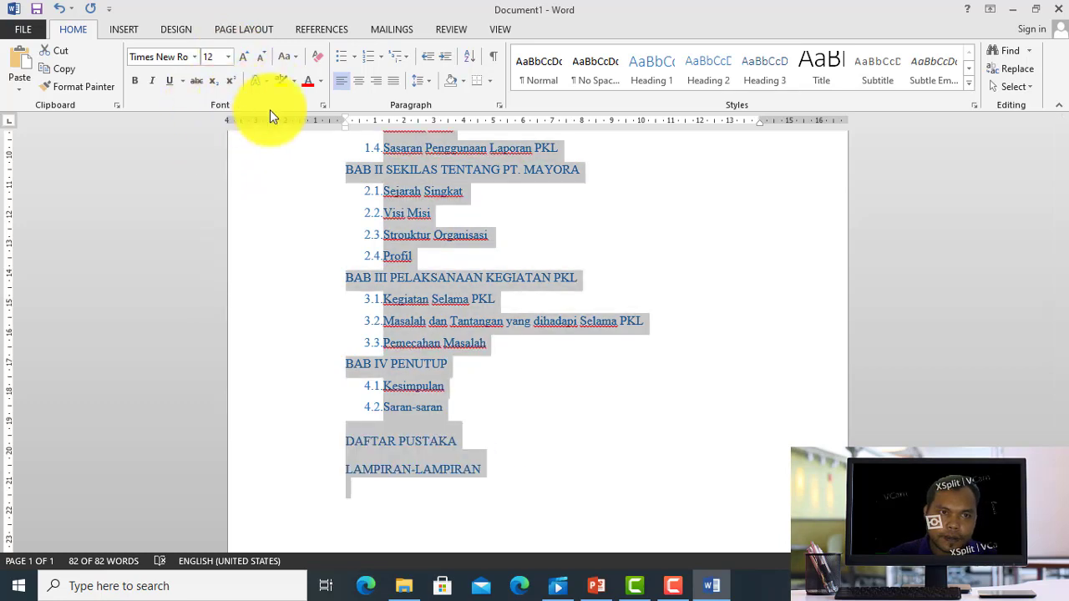
click(322, 82)
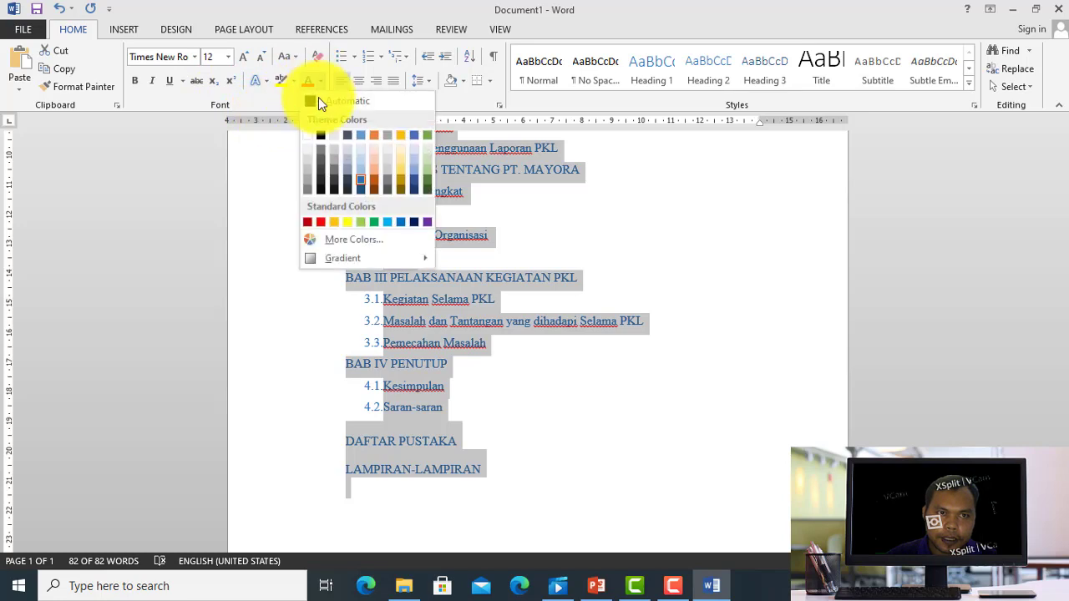
click(312, 101)
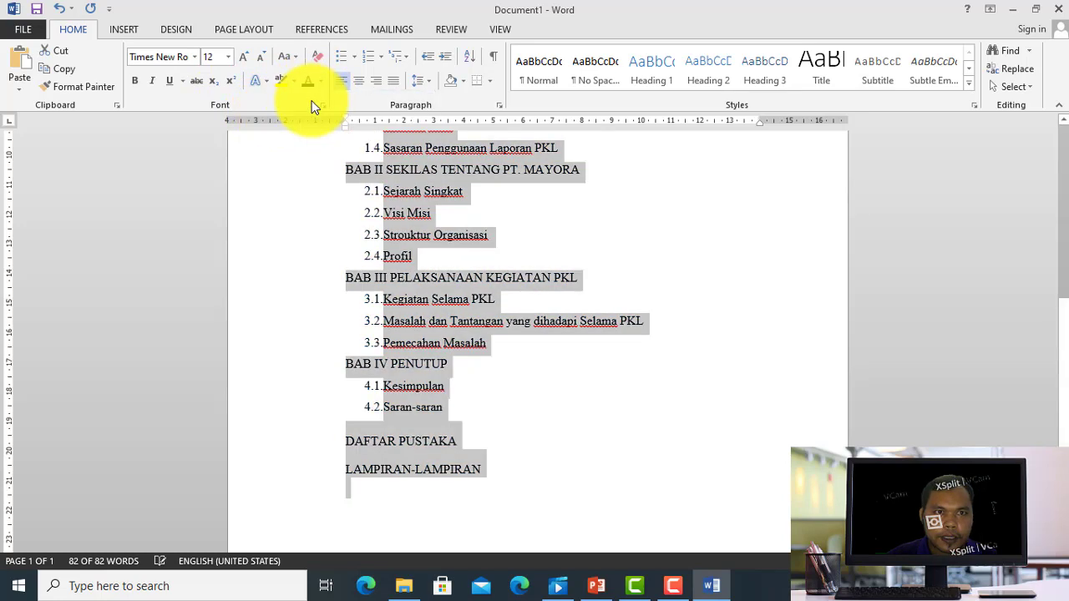
Set the selected text's paragraph spacing to 0 pt before and its line spacing to 1.5 lines.
click(502, 105)
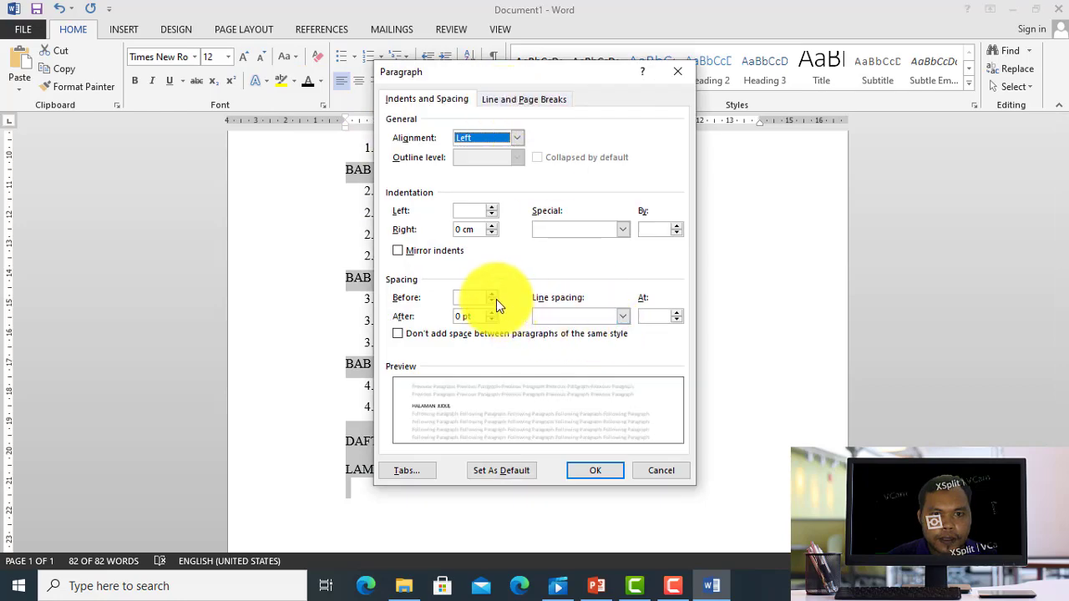
click(494, 293)
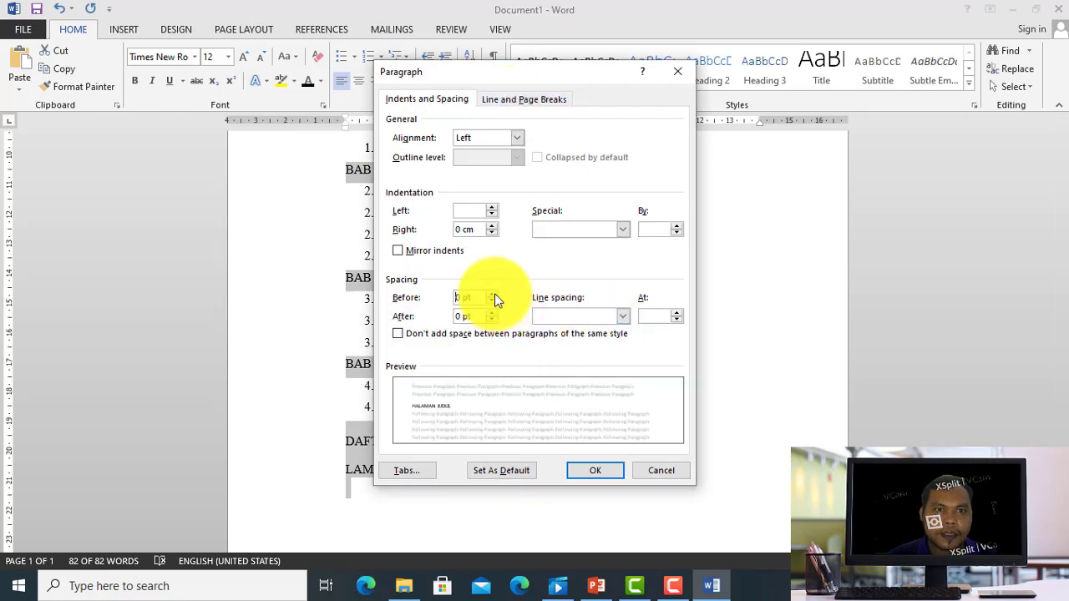
click(623, 319)
click(600, 341)
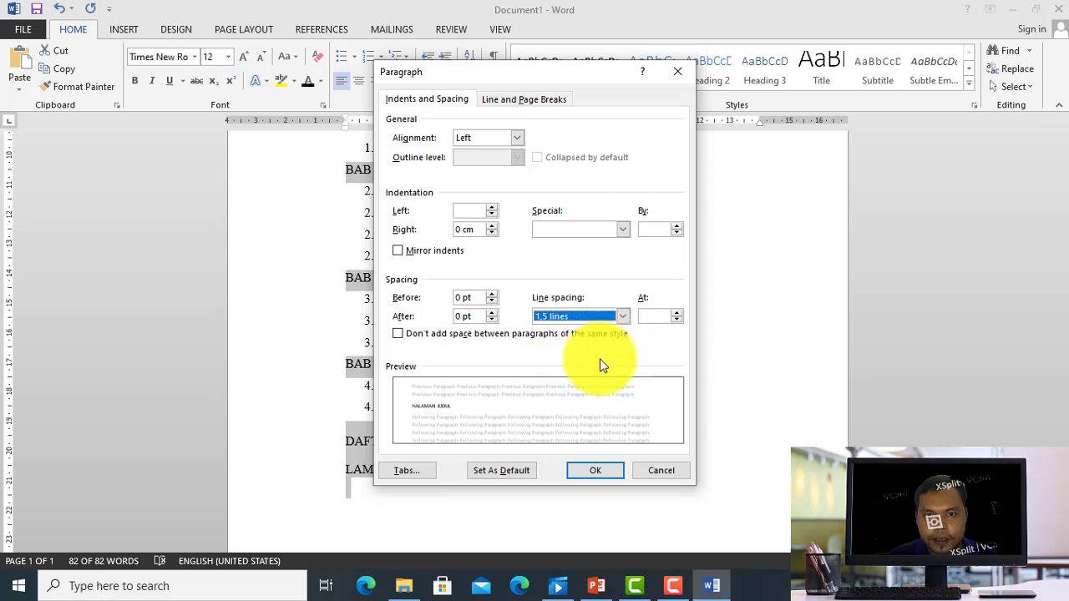
click(611, 470)
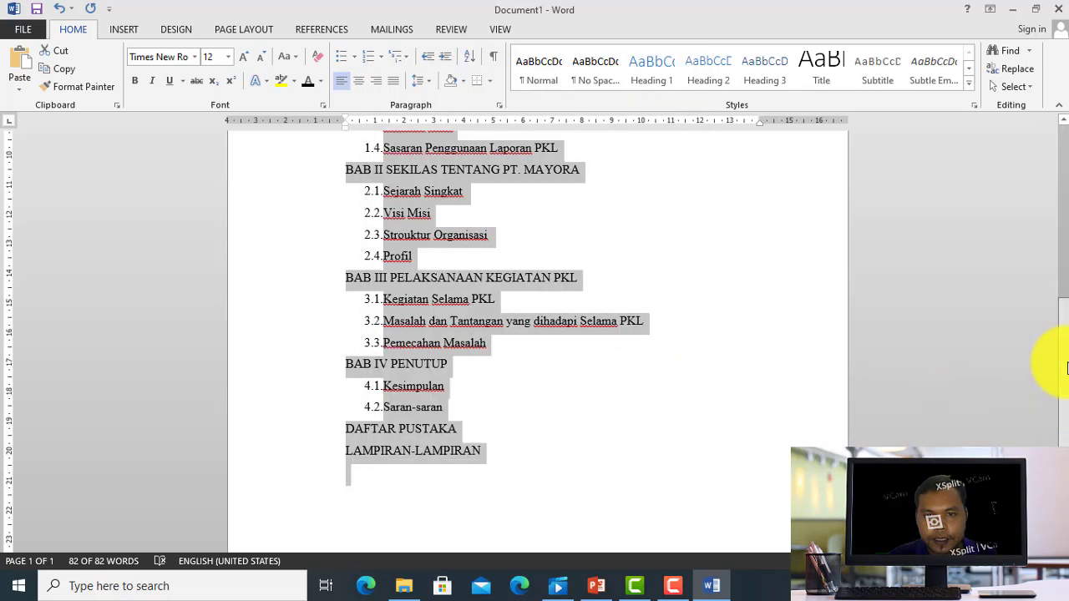
drag(1066, 368, 1063, 302)
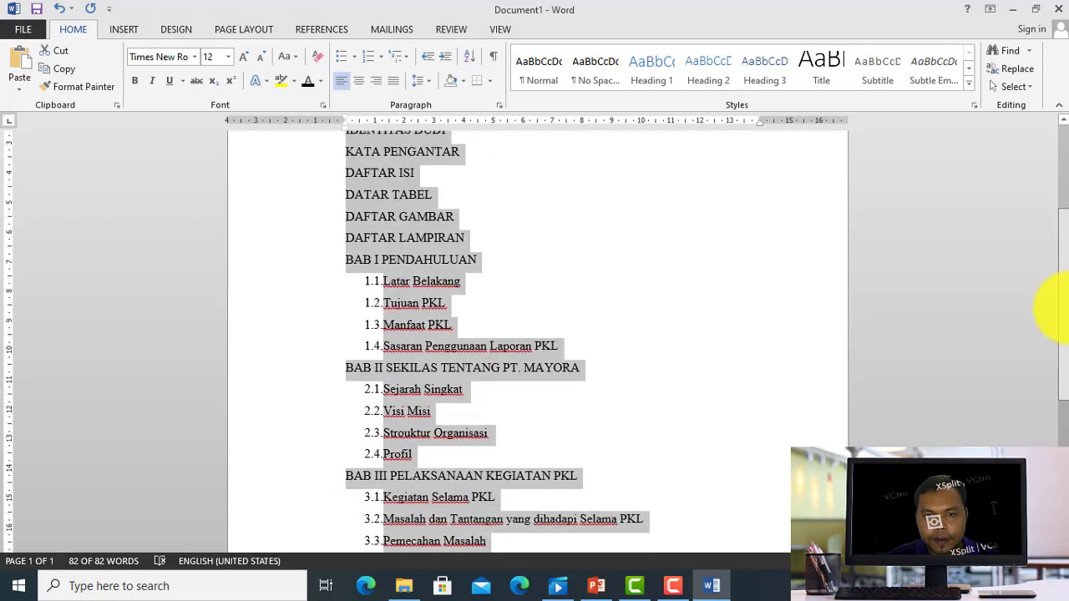
drag(1062, 365, 1060, 218)
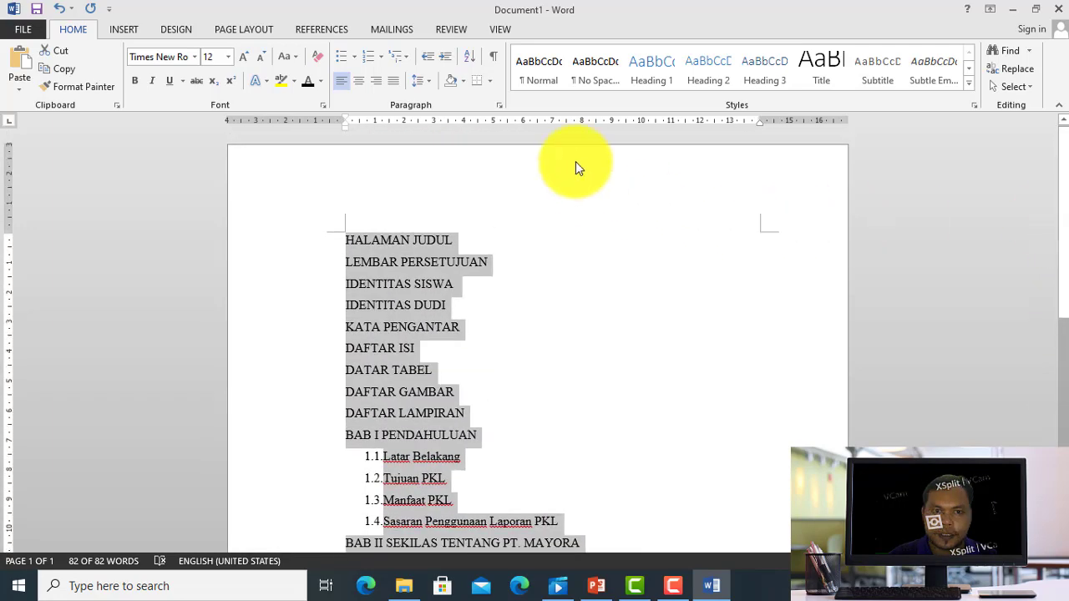
click(501, 29)
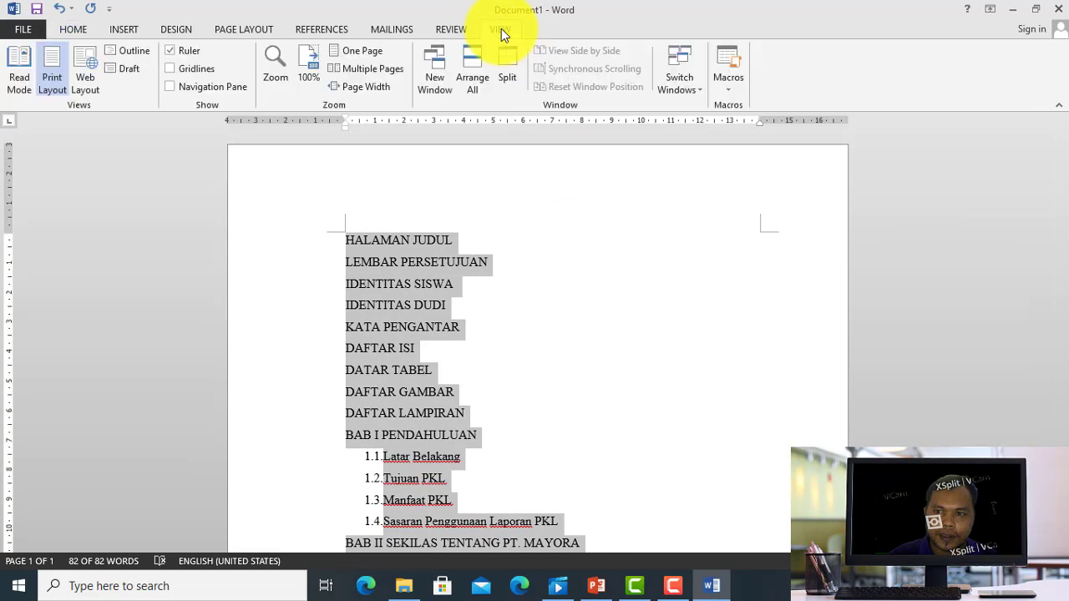
click(452, 30)
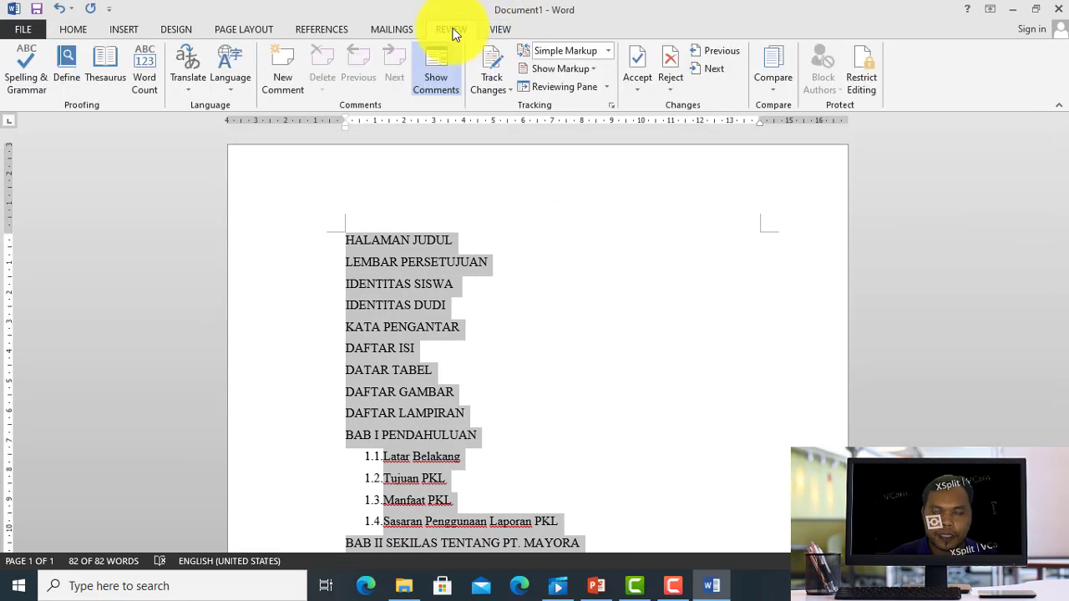
click(406, 26)
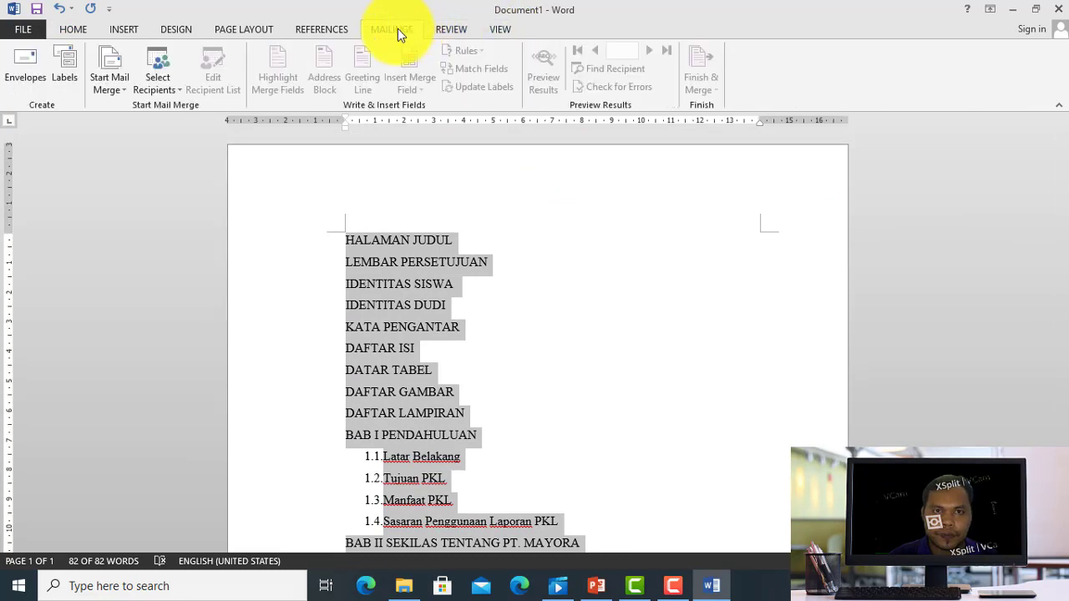
click(321, 29)
click(260, 32)
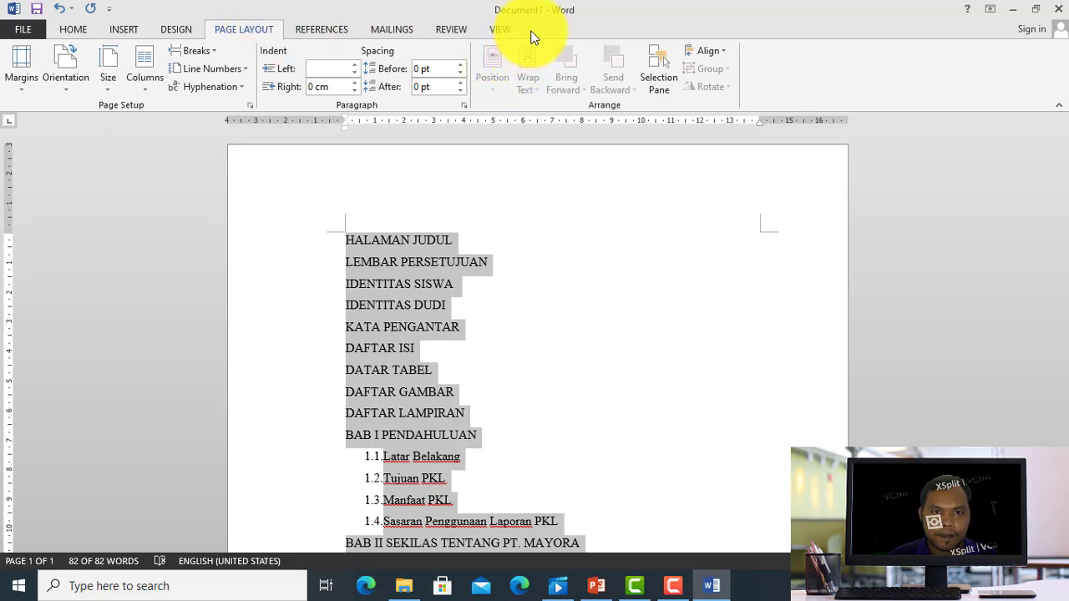
click(500, 31)
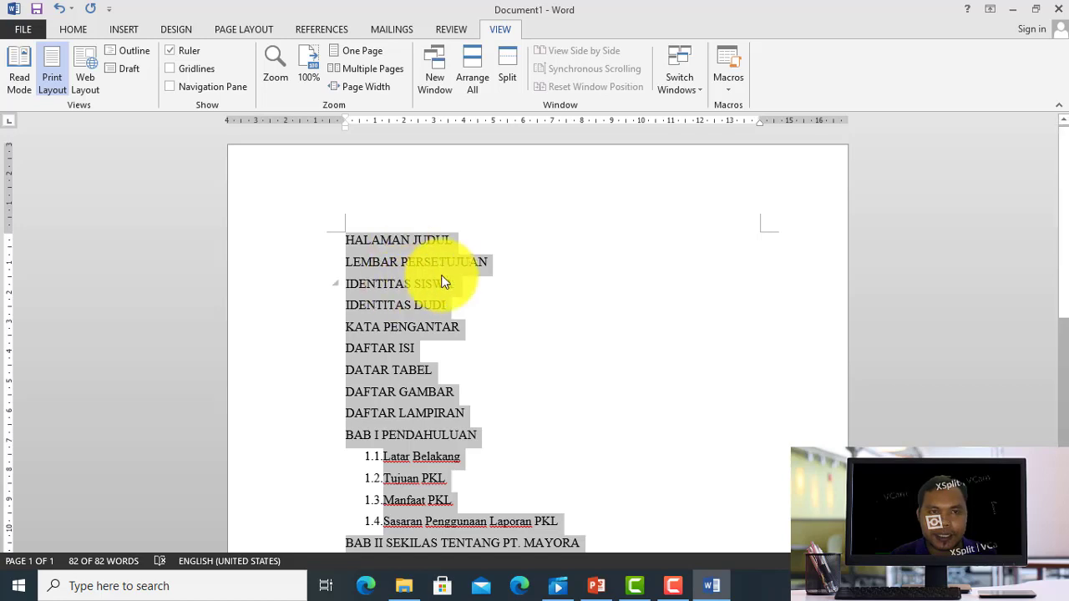
drag(1065, 215, 1066, 178)
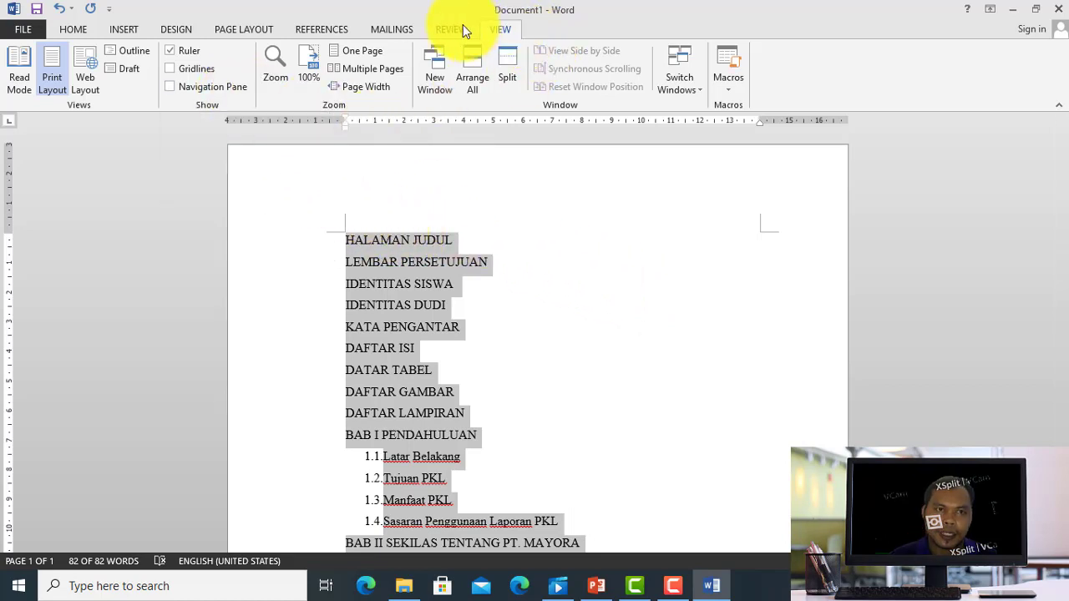
click(76, 29)
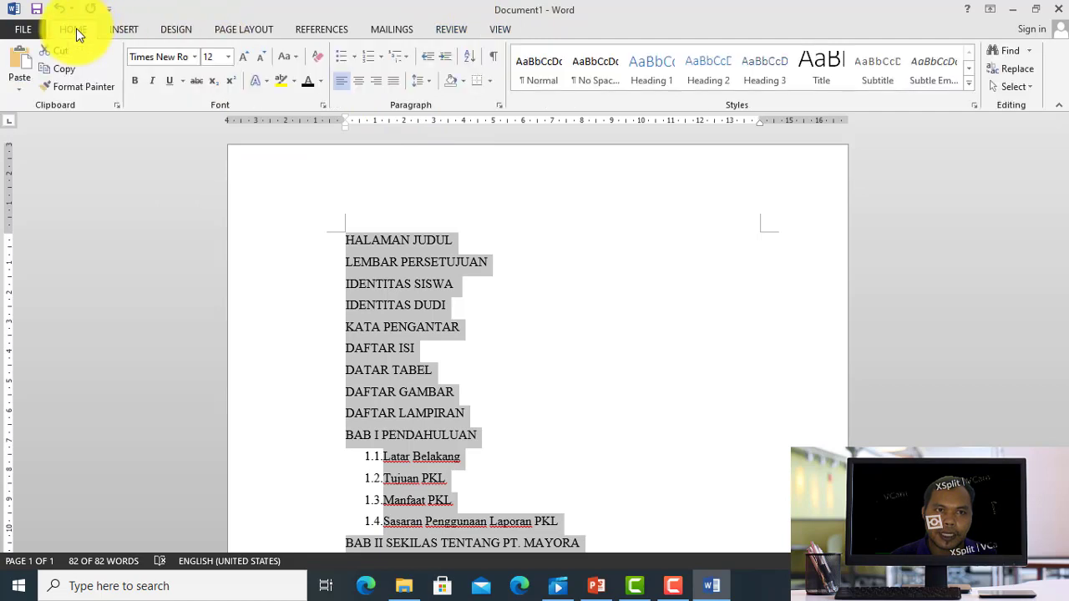
Show the Navigation Pane and use its headings to jump to HALAMAN JUDUL, Tujuan PKL and BAB III PELAKSANAAN KEGIATAN PKL.
click(500, 30)
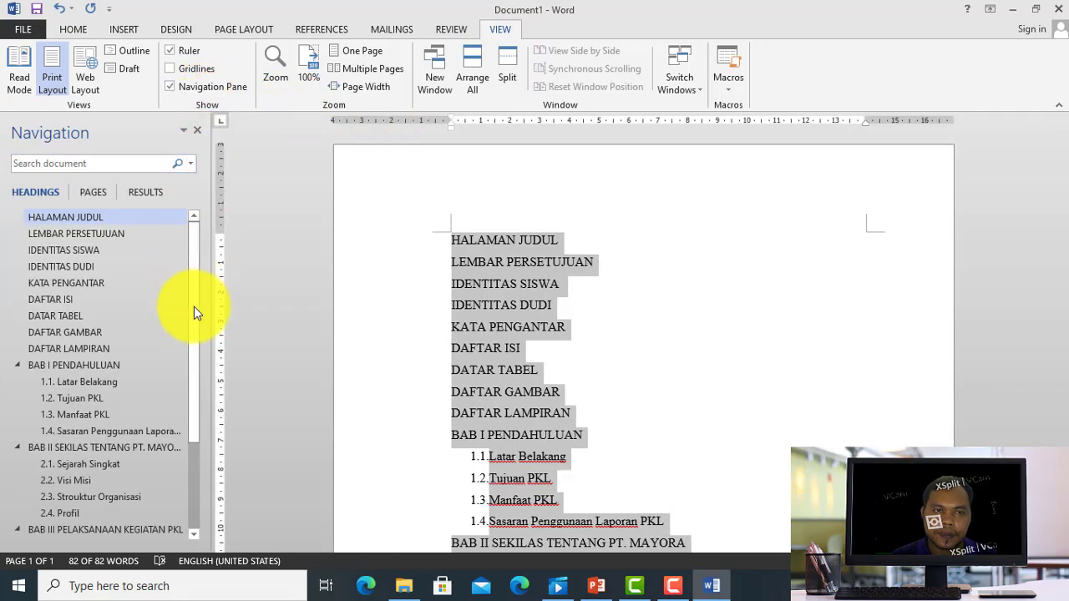
mouse_move(193, 304)
mouse_down()
mouse_move(194, 396)
mouse_move(192, 287)
mouse_up()
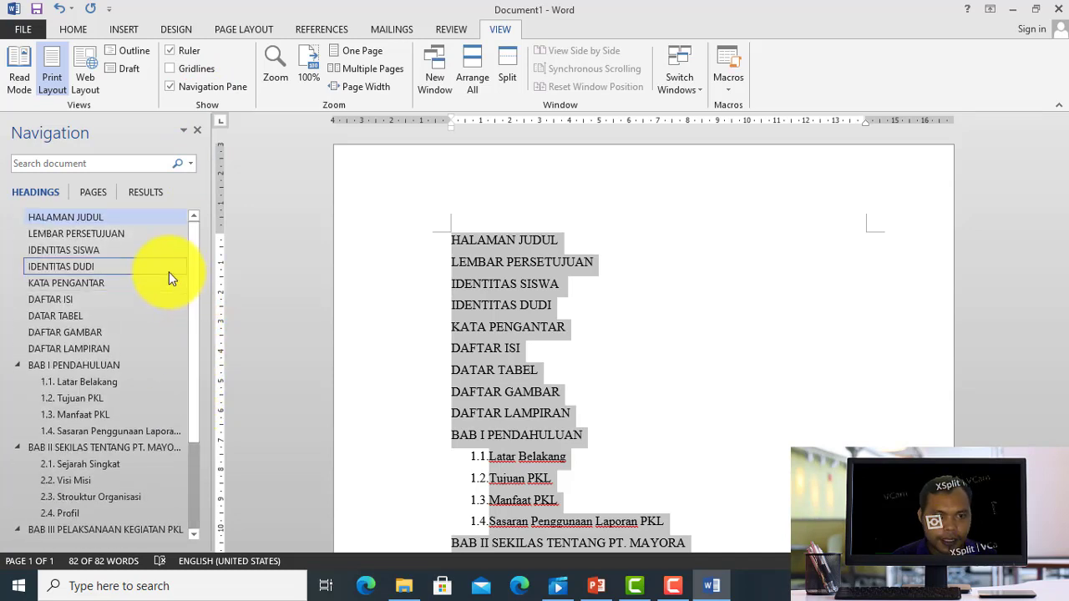
click(123, 220)
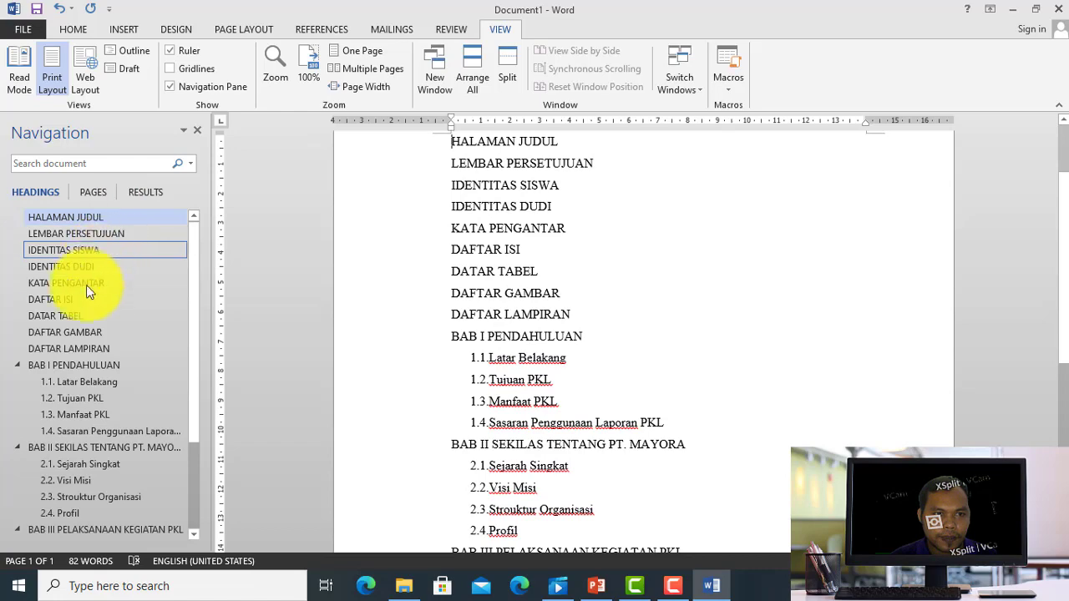
click(91, 399)
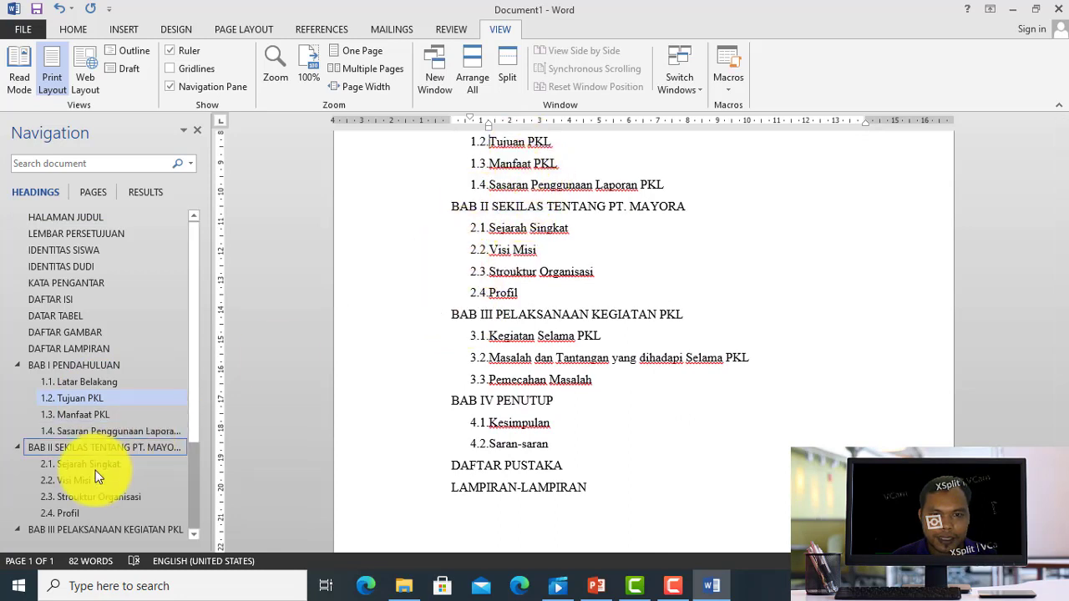
click(83, 529)
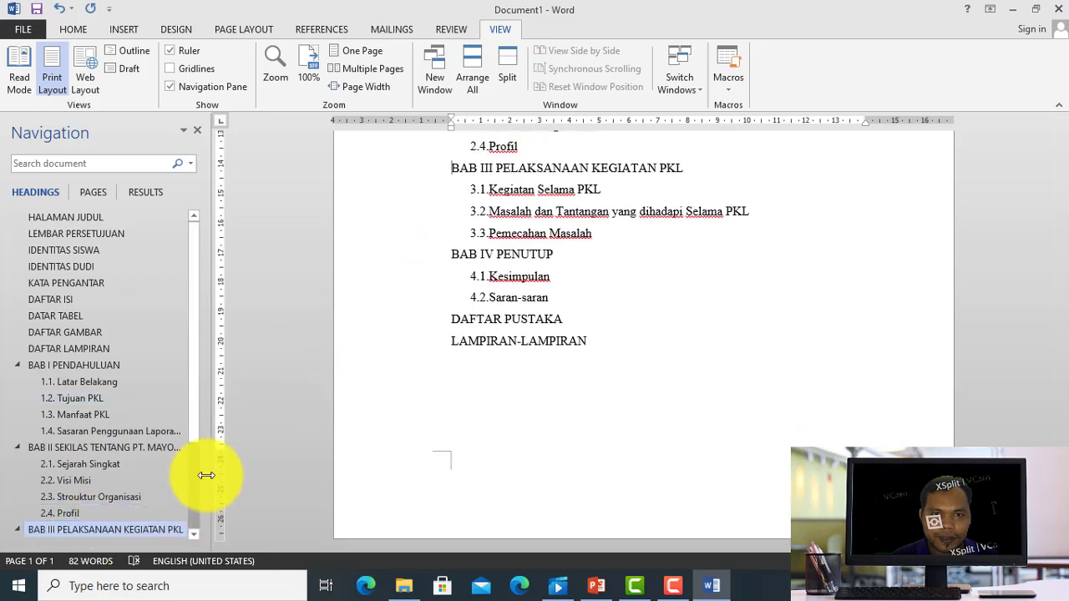
Jump to the LAMPIRAN-LAMPIRAN heading and review the complete heading list against the outline in the document.
scroll(193, 468, down, 2)
scroll(193, 498, down, 1)
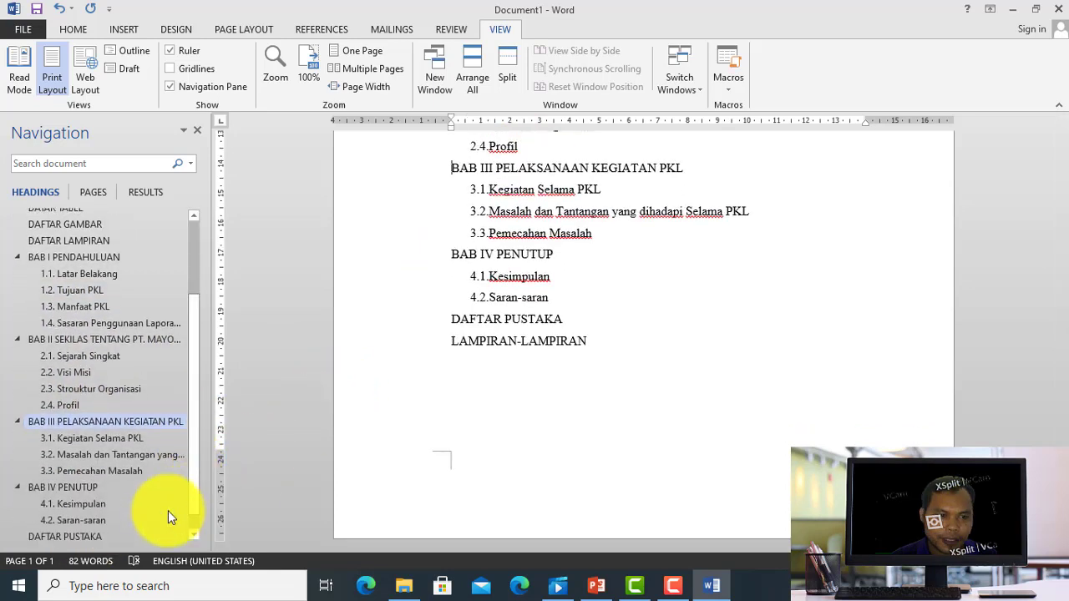
scroll(196, 501, down, 1)
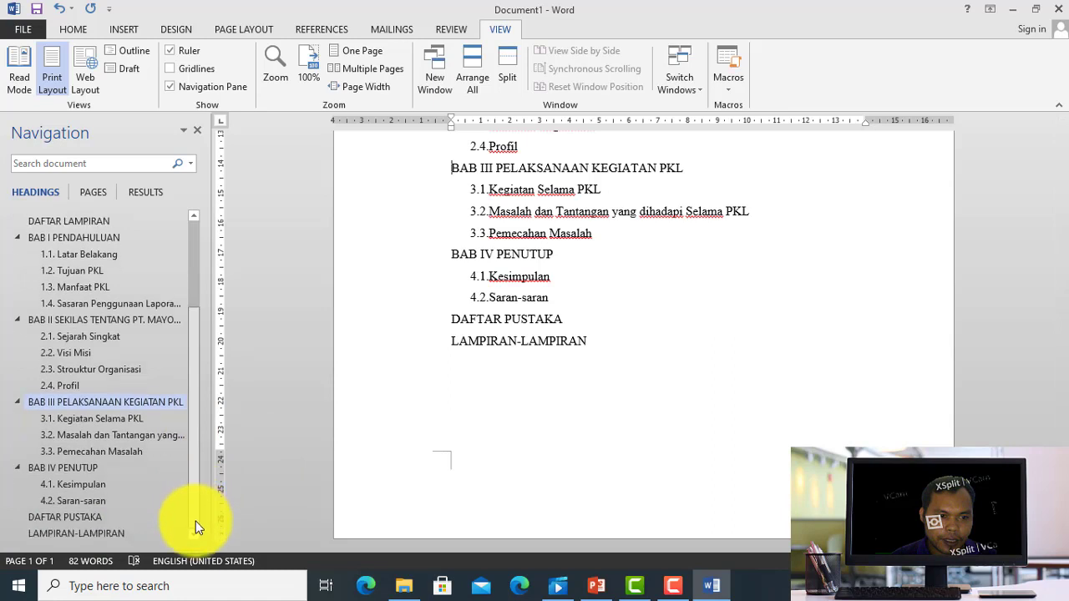
click(102, 534)
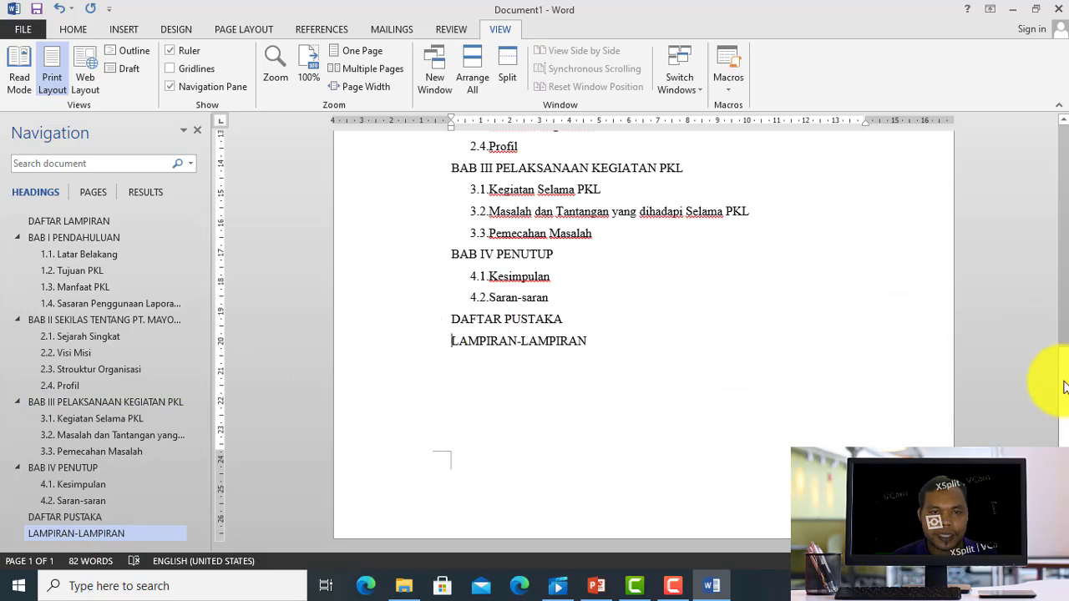
drag(1064, 282, 1066, 399)
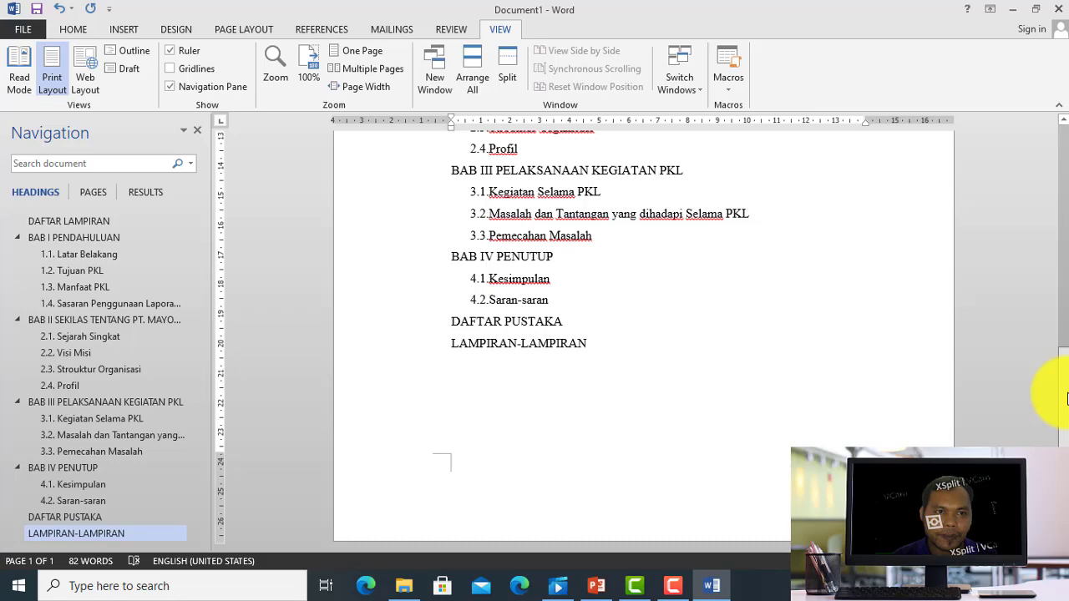
drag(1062, 234, 1062, 143)
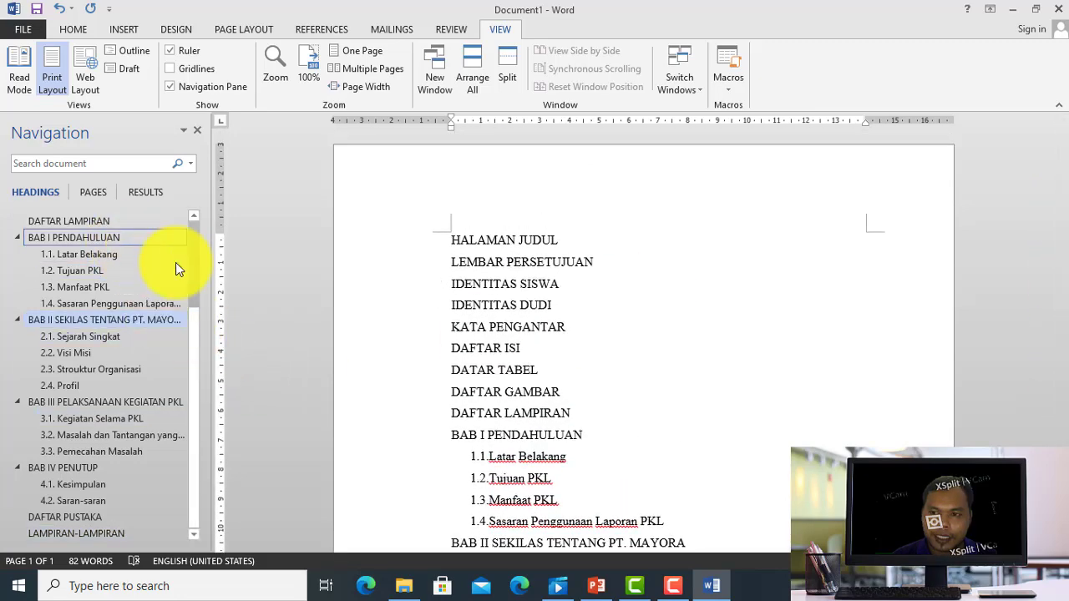
scroll(193, 261, up, 3)
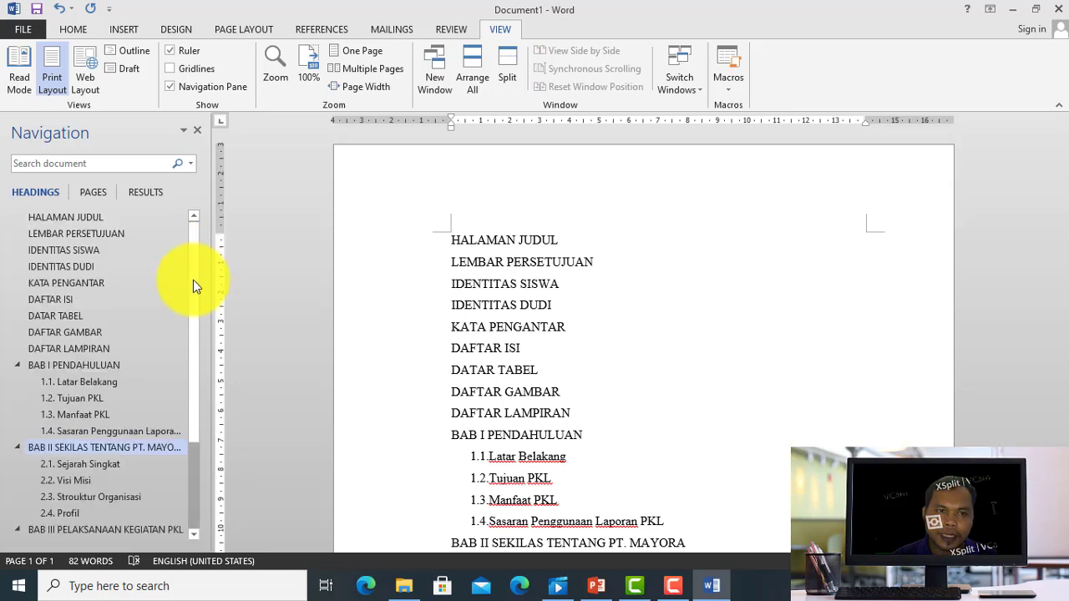
drag(194, 289, 202, 259)
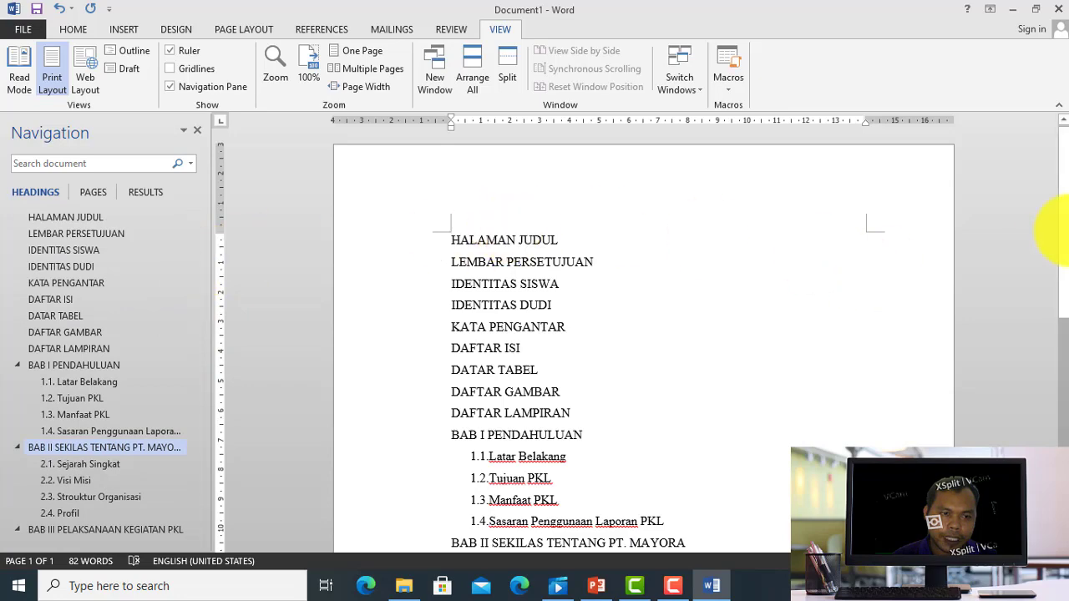
drag(1066, 233, 1050, 167)
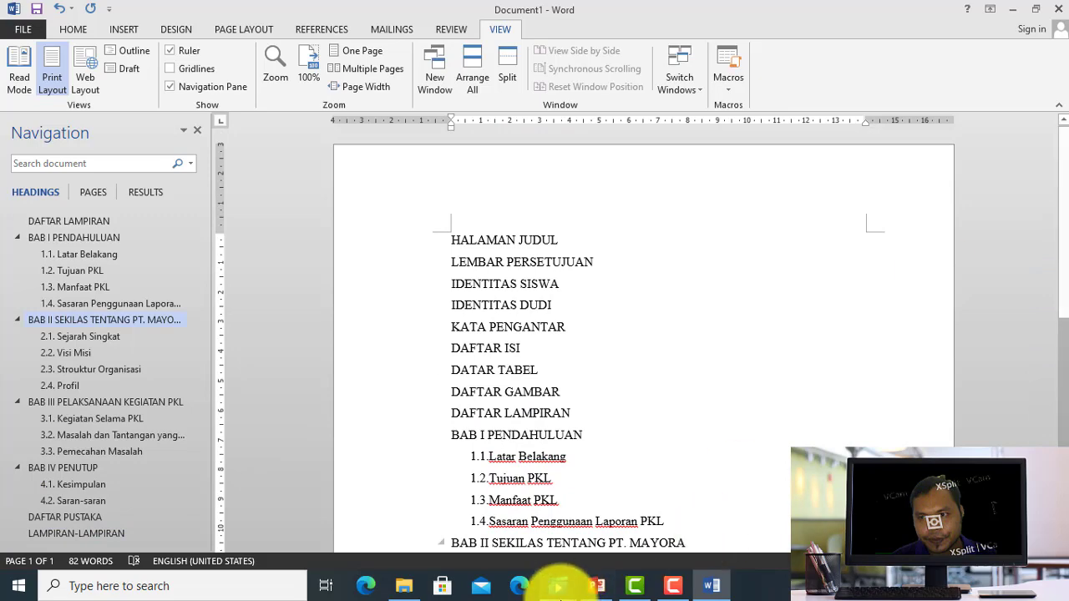
Switch to the PowerPoint presentation to review the list of report sessions, and return to the Word document.
click(596, 587)
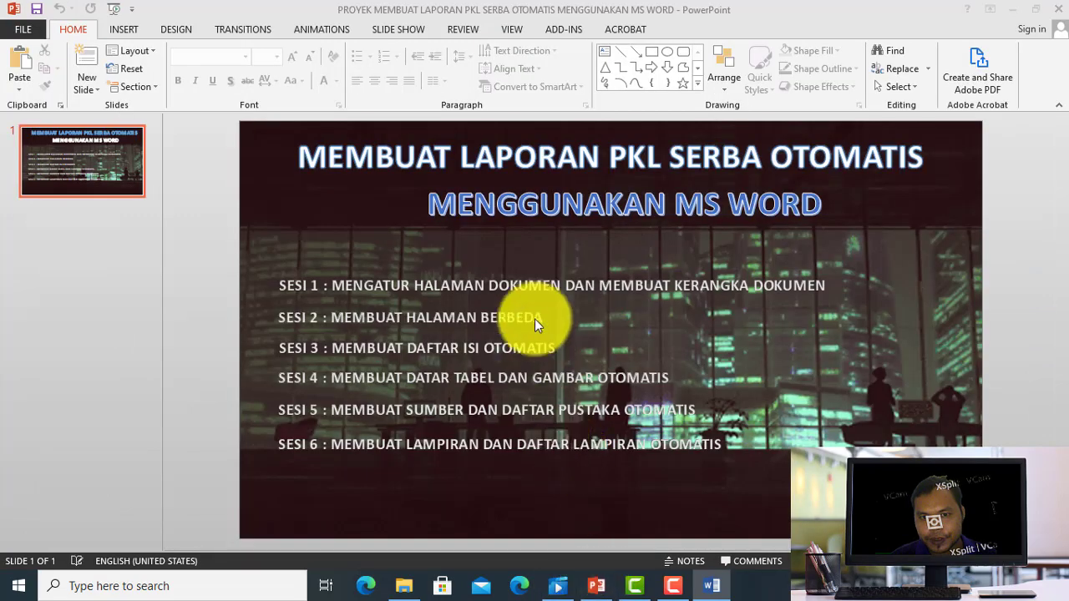
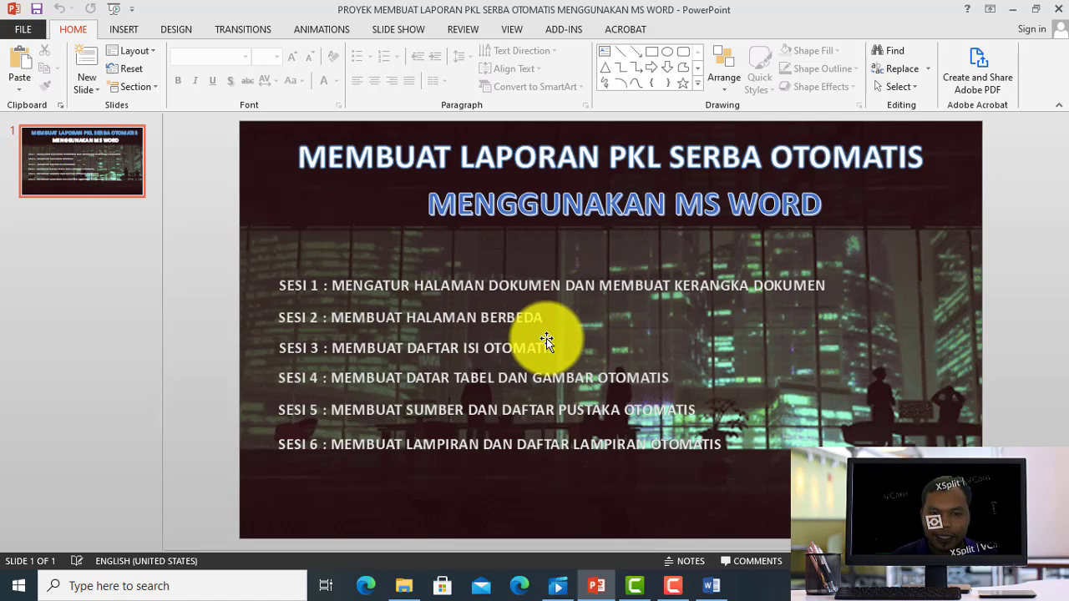
click(710, 589)
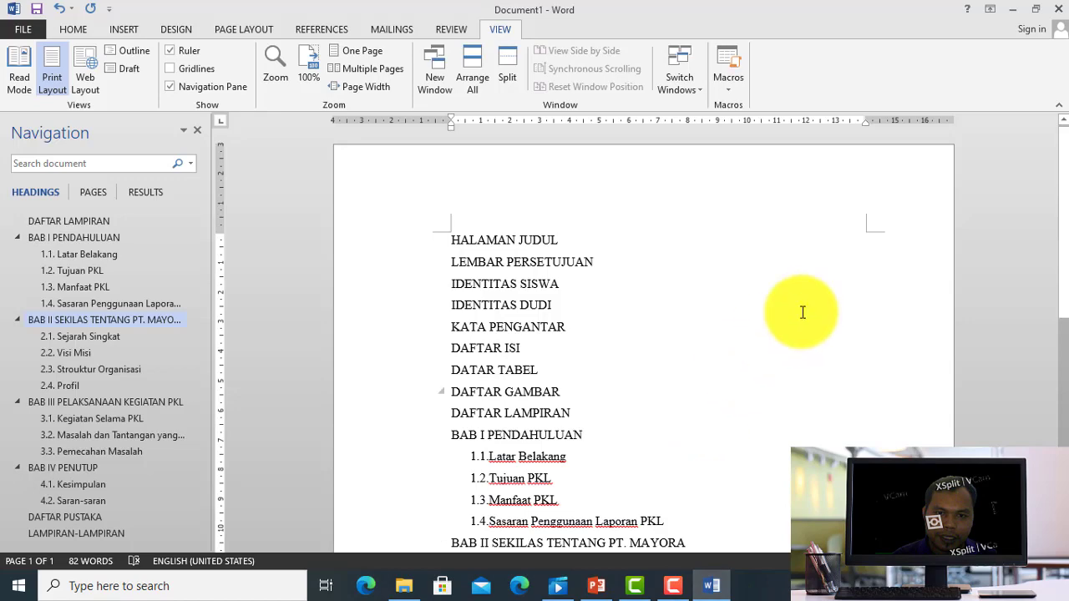
Start saving the document as a new file on this computer and browse to Local Disk (E:).
drag(1060, 202, 1052, 172)
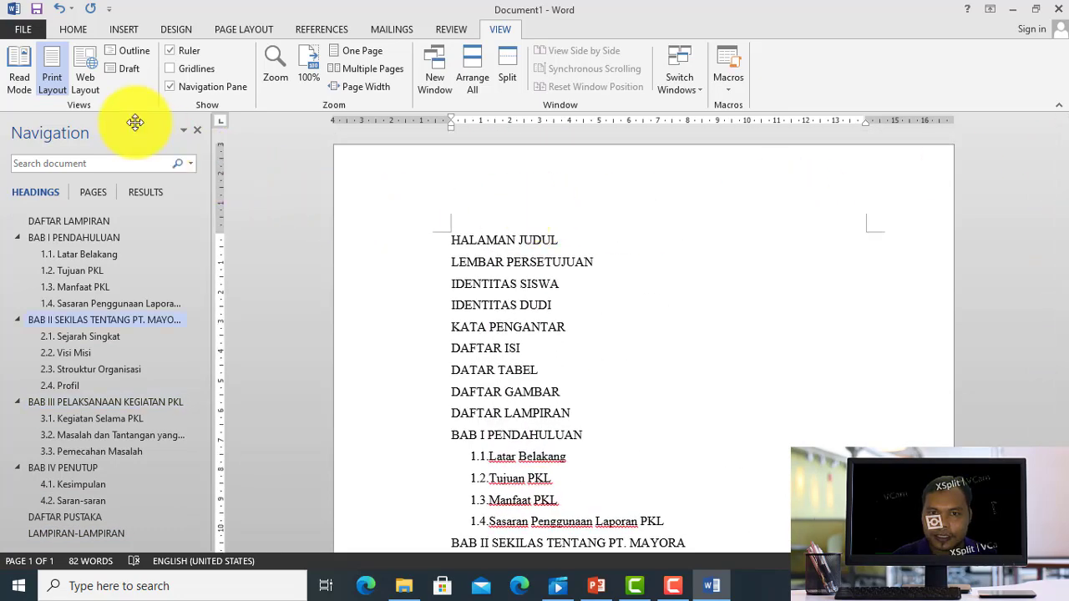
click(23, 33)
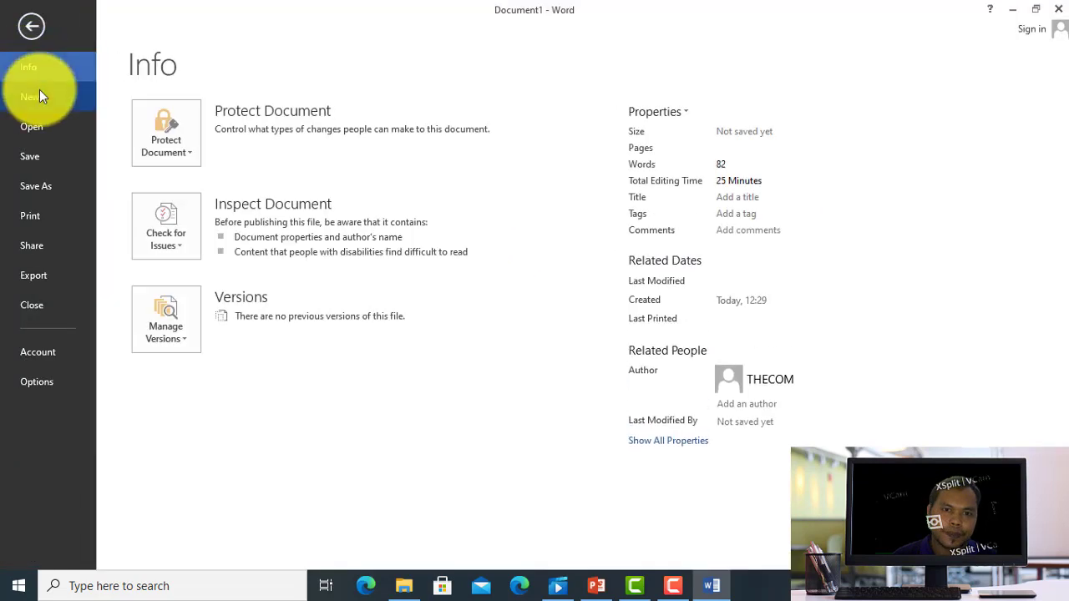
click(47, 190)
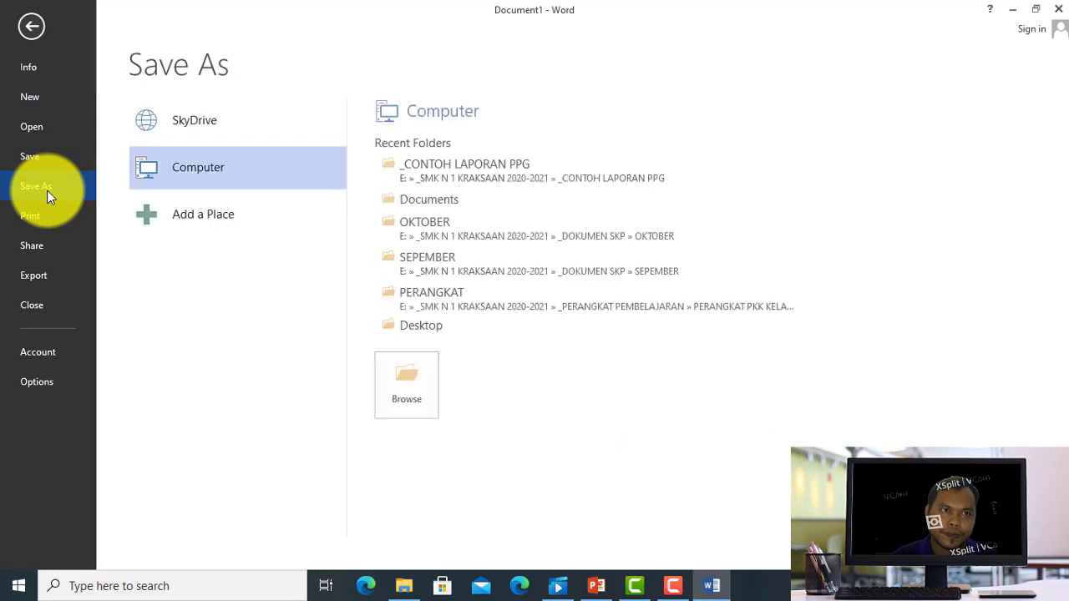
click(416, 380)
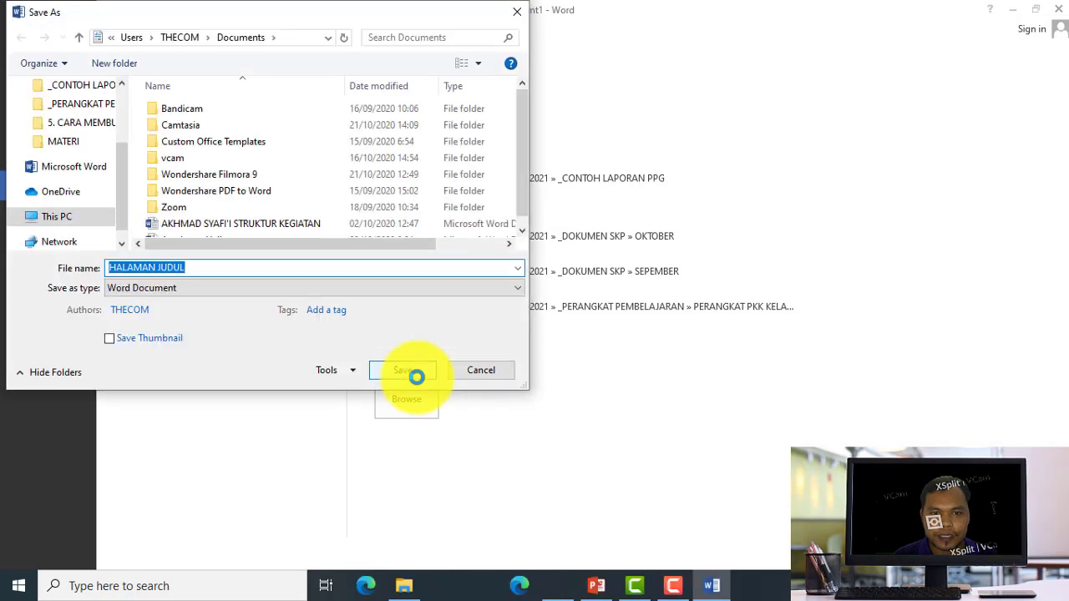
click(59, 216)
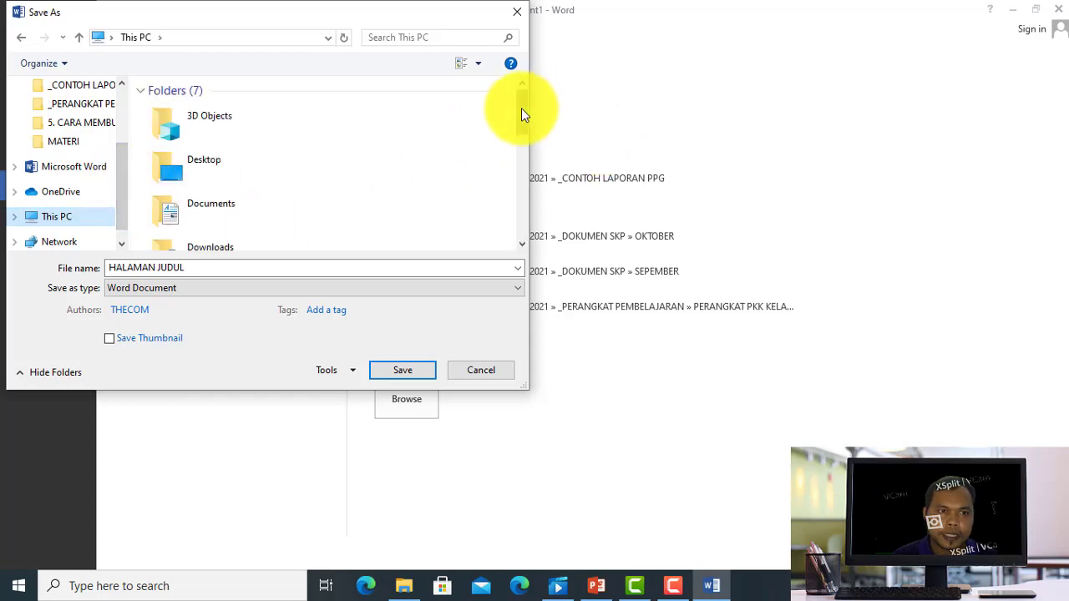
drag(521, 107, 522, 205)
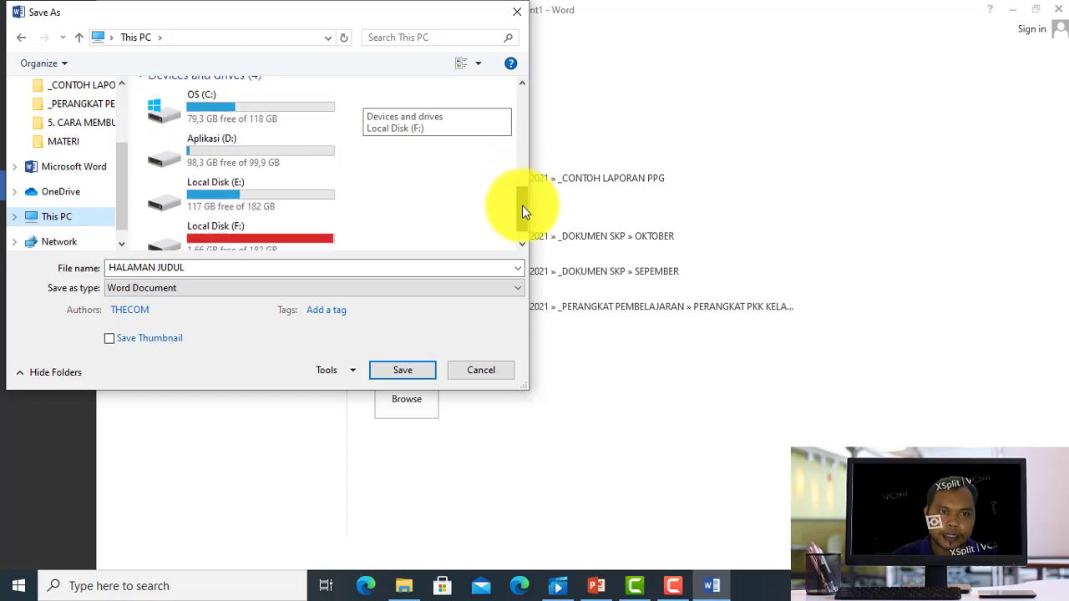
click(288, 197)
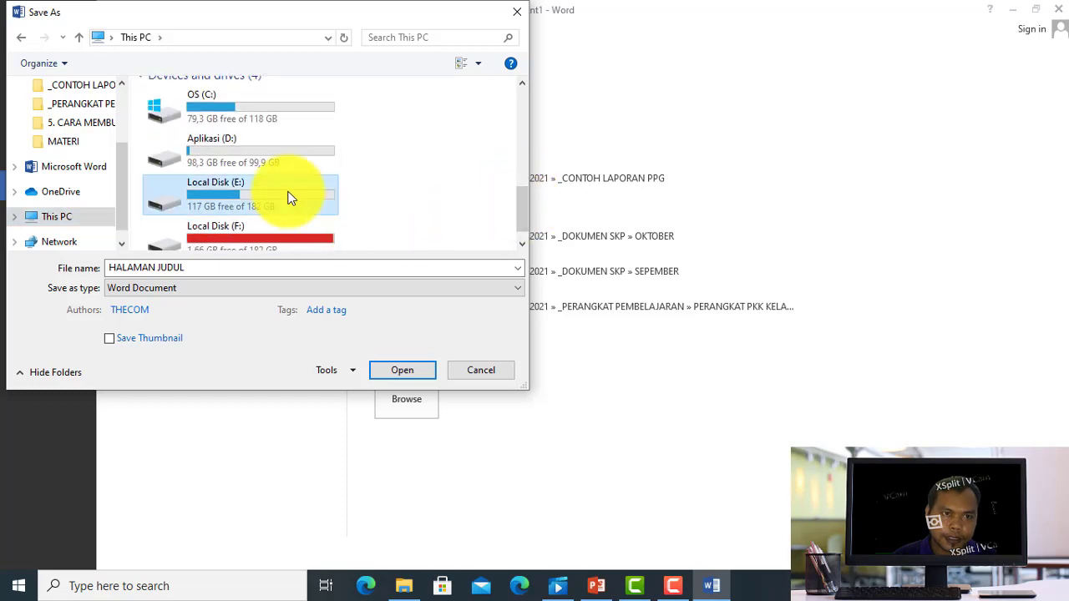
double_click(288, 197)
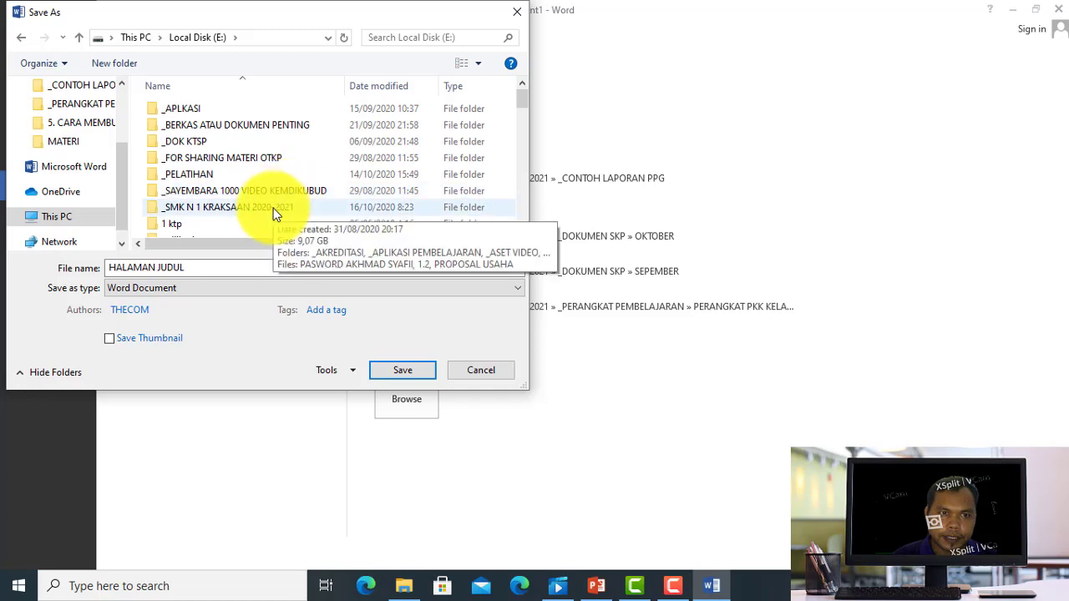
Browse through _SMK N 1 KRAKSAAN 2020-2021, _PERANGKAT PEMBELAJARAN and PERAGKAT OTKP KELAS X OTKP to the folder starting with MEMBUAT LAPORAN PKL.
click(273, 208)
double_click(273, 208)
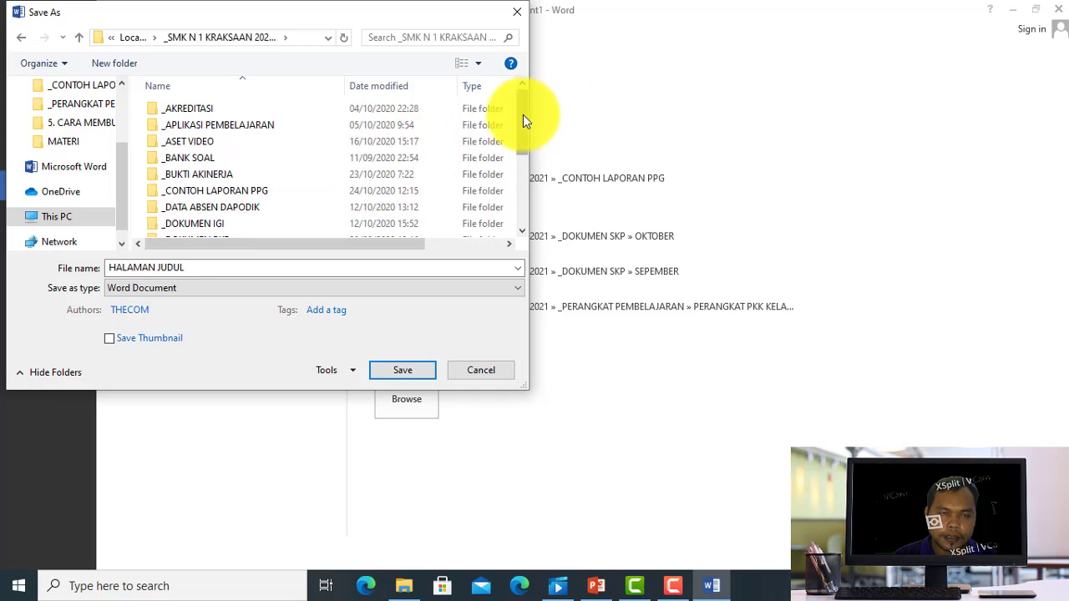
drag(523, 115, 531, 192)
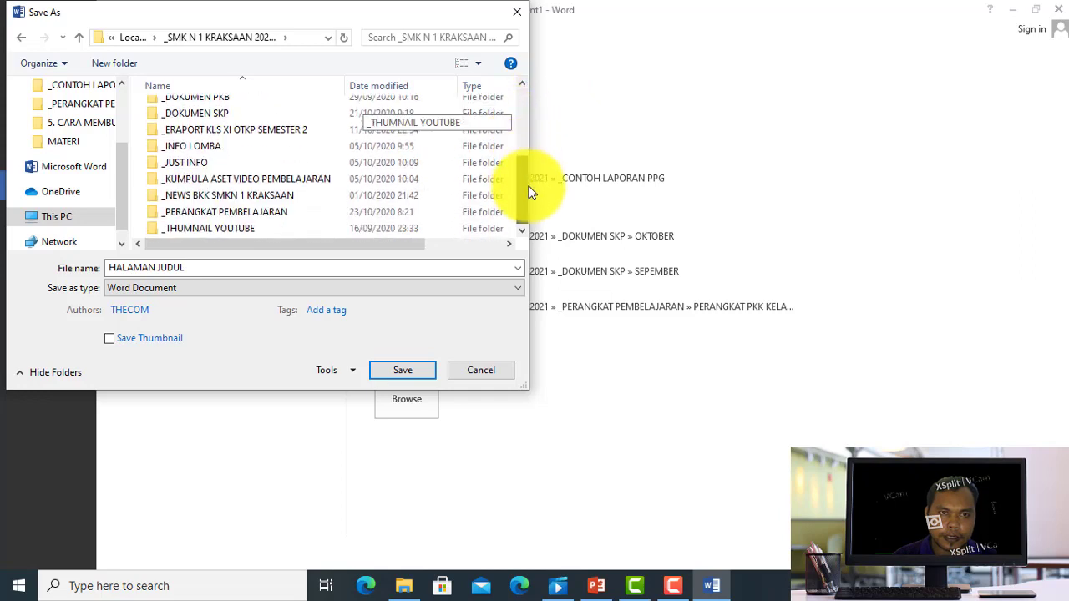
click(291, 212)
double_click(291, 212)
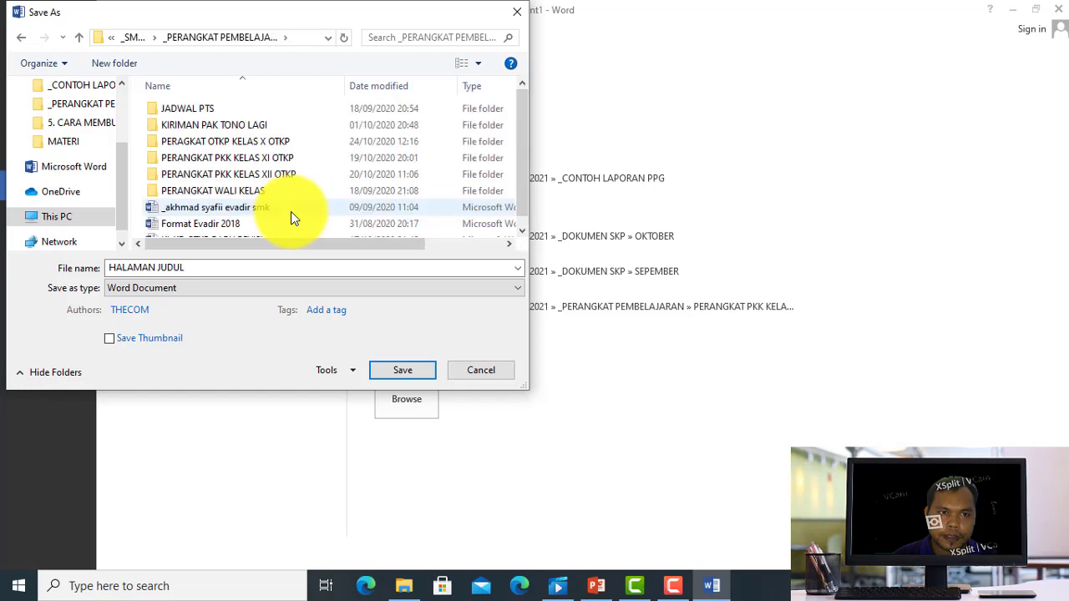
double_click(277, 144)
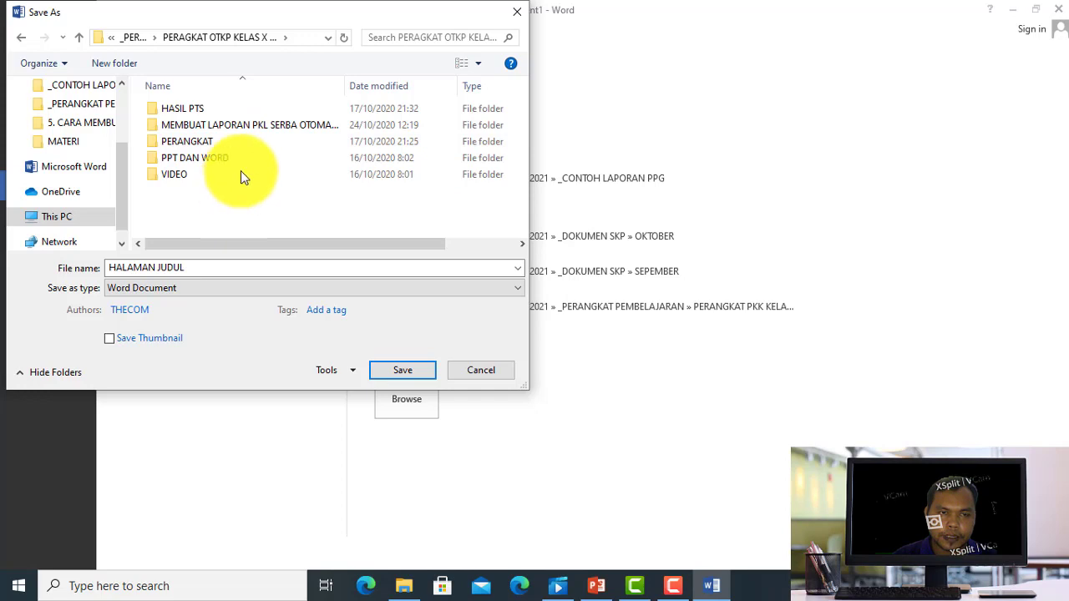
double_click(281, 125)
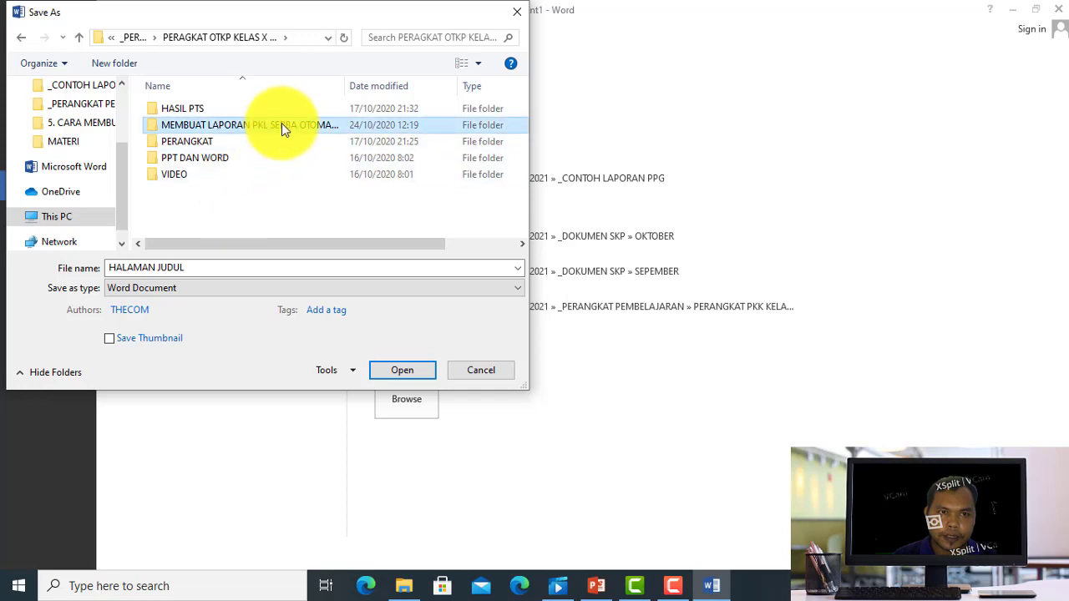
Enter MEMBUAT LAPORAN PKL SERBA OTOMATIS as the file name.
click(224, 268)
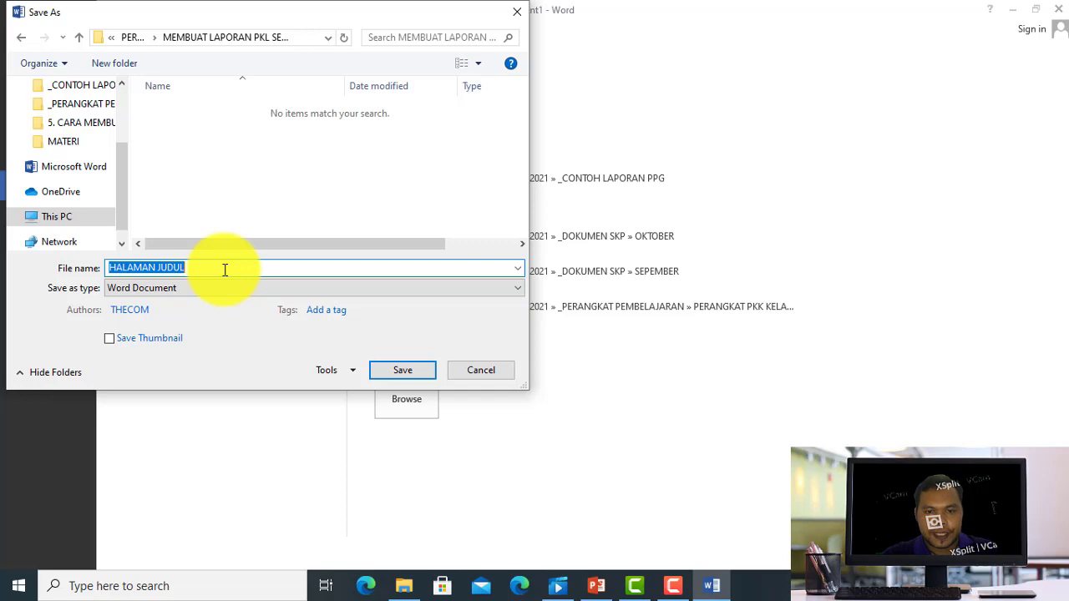
text(MEM)
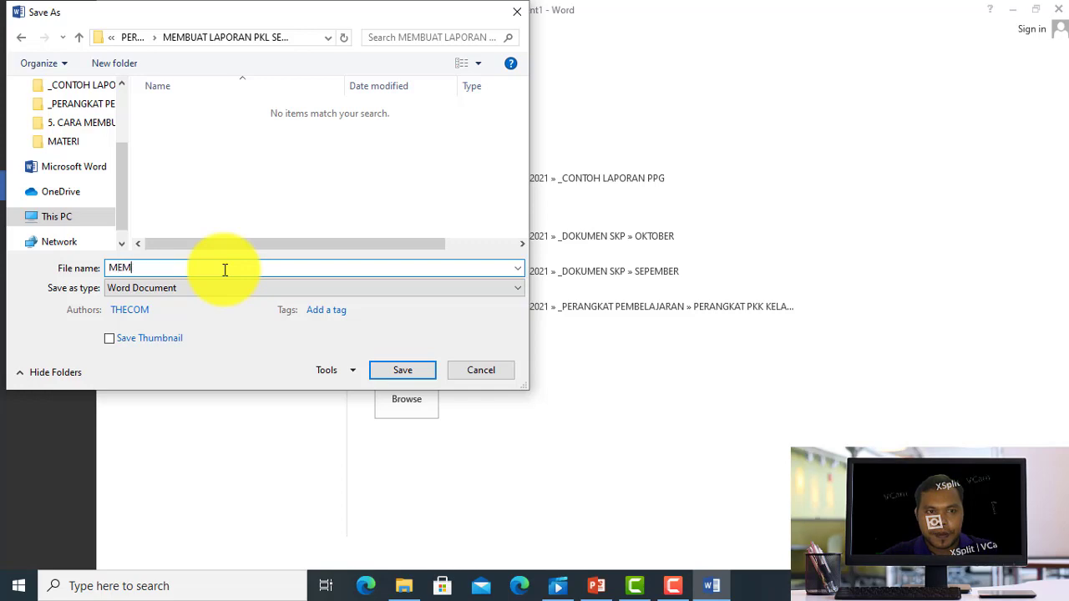
text(BUAT LAP)
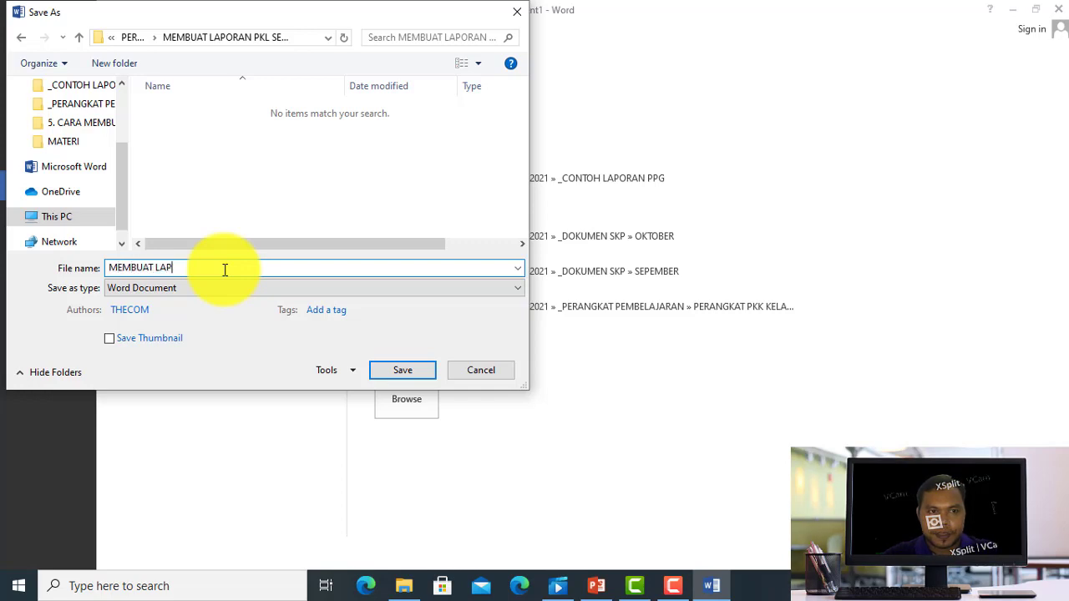
text(ORAN )
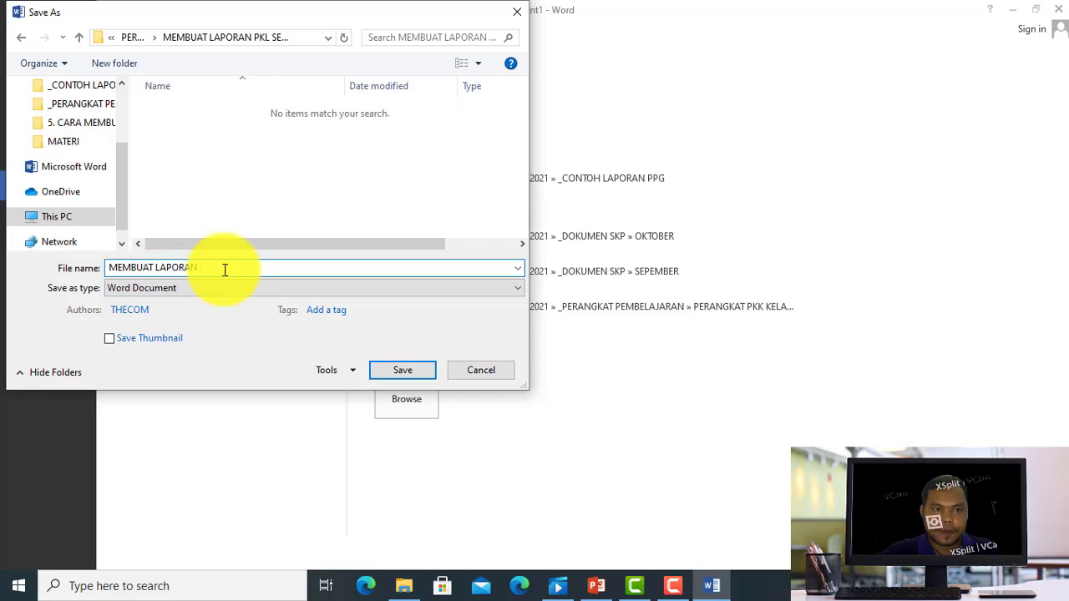
text(PKL SERBA)
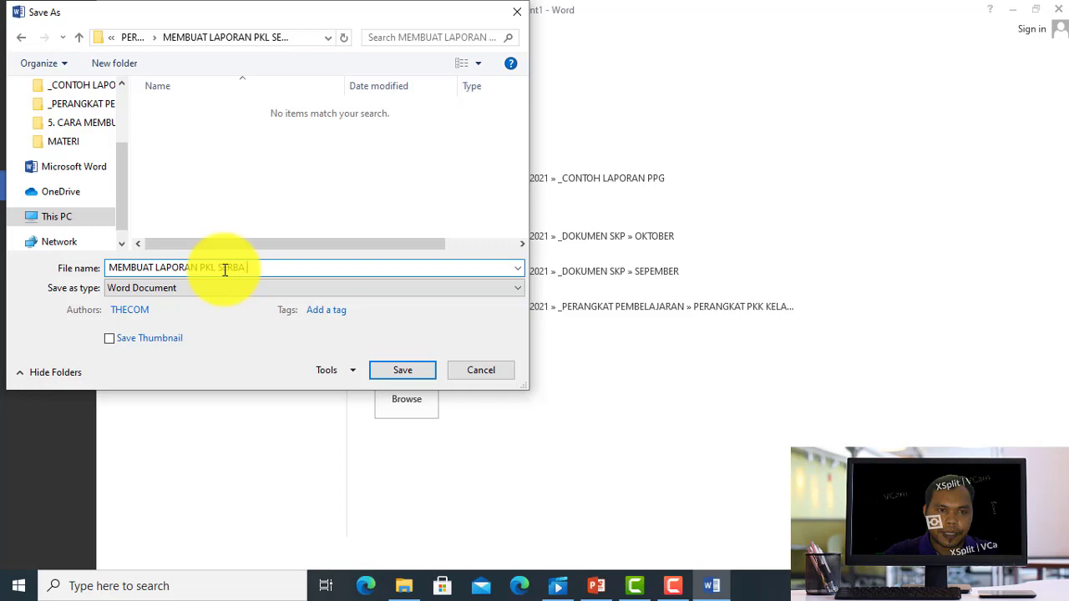
text( OTOMATIS)
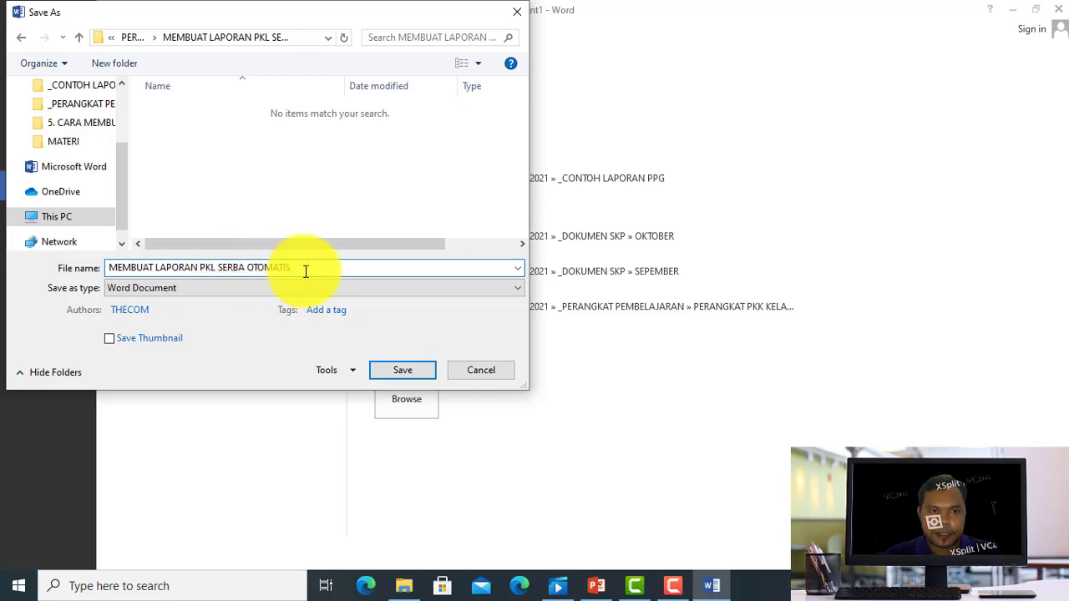
Replace the whole file name with LATIHAN and save the file as a Word Document.
drag(308, 268, 105, 267)
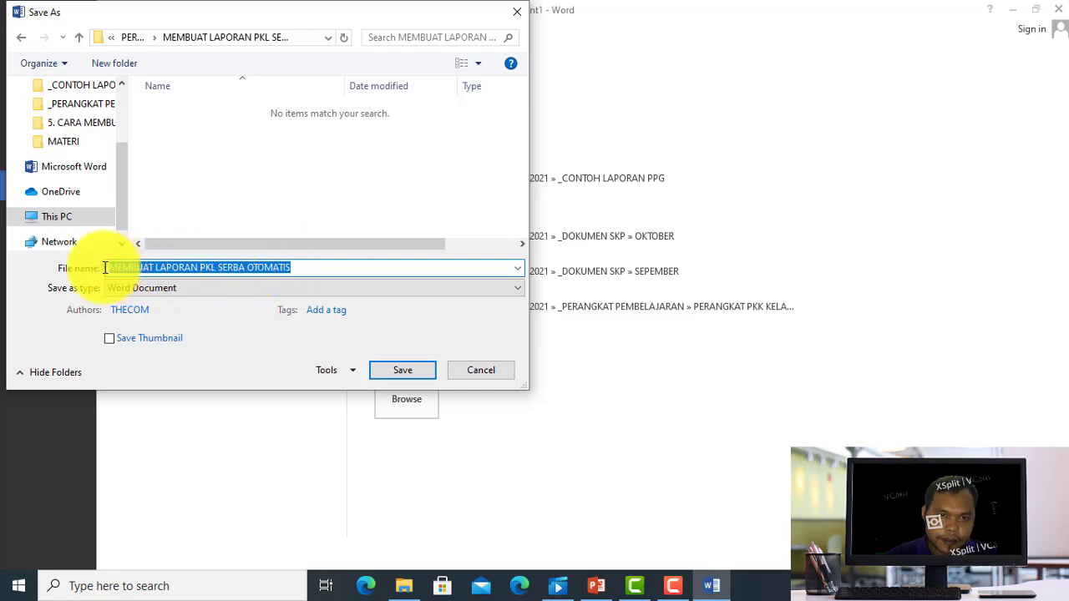
text(LATIHAN)
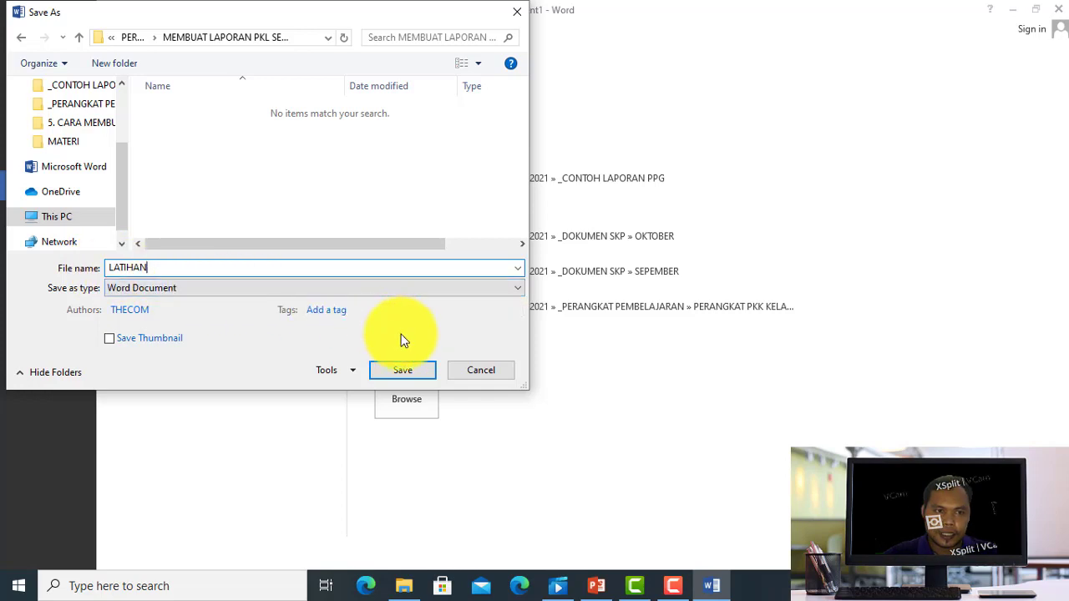
click(407, 369)
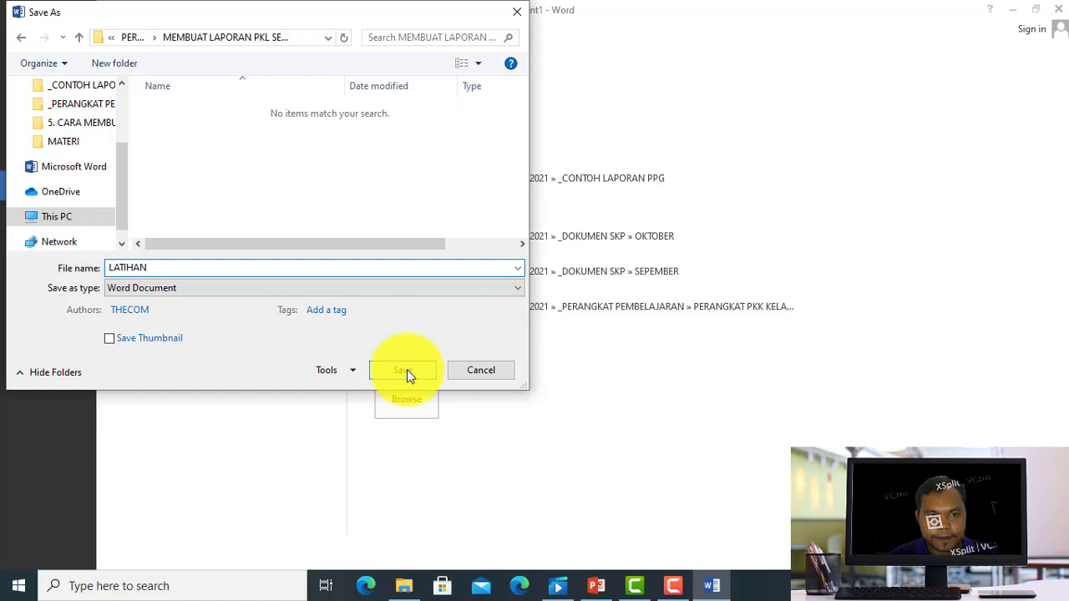
click(407, 369)
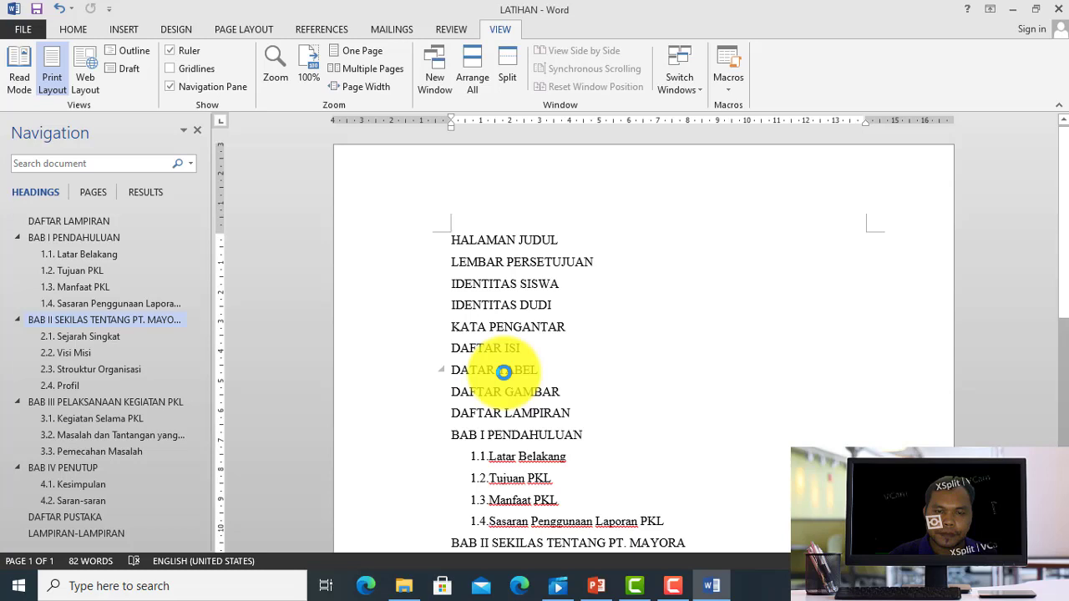
Check the session list in the PowerPoint presentation, and return to the end of the outline in the Word document.
mouse_move(598, 588)
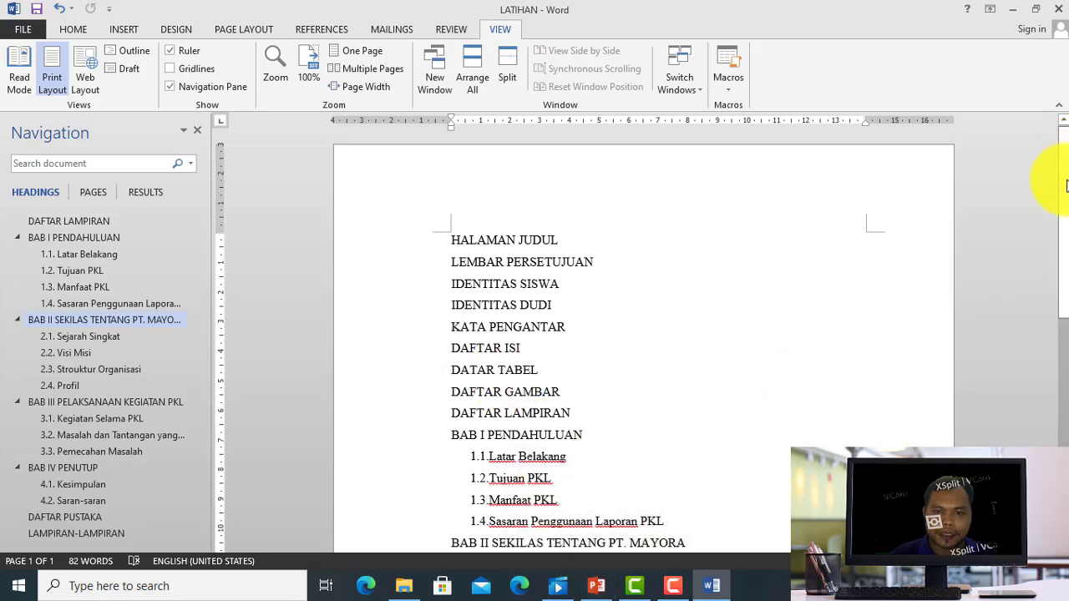
drag(1066, 262, 1067, 456)
click(597, 585)
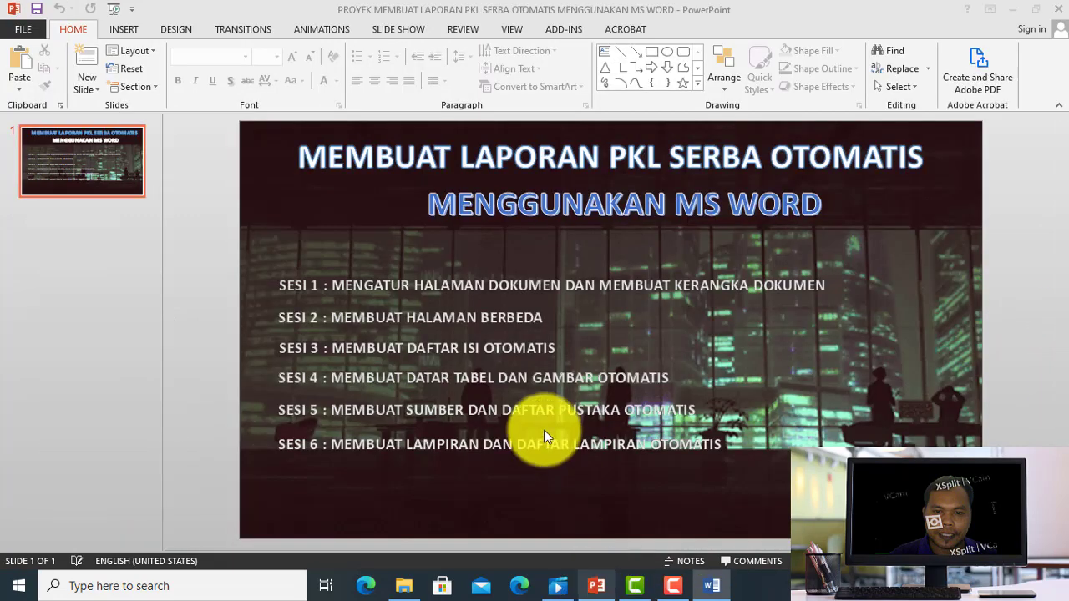
key(ctrl+z)
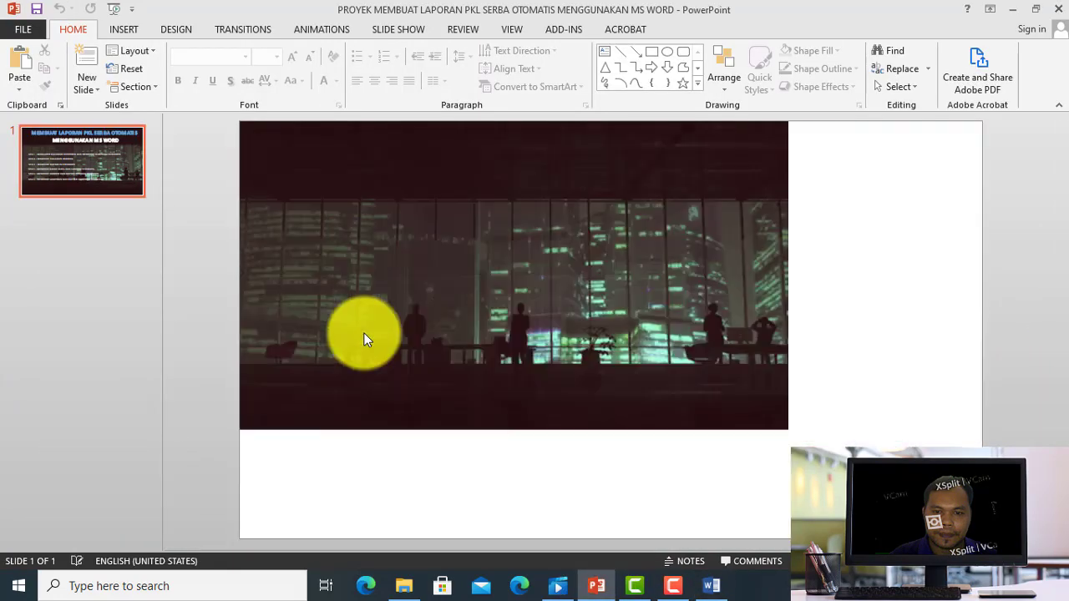
key(ctrl+y)
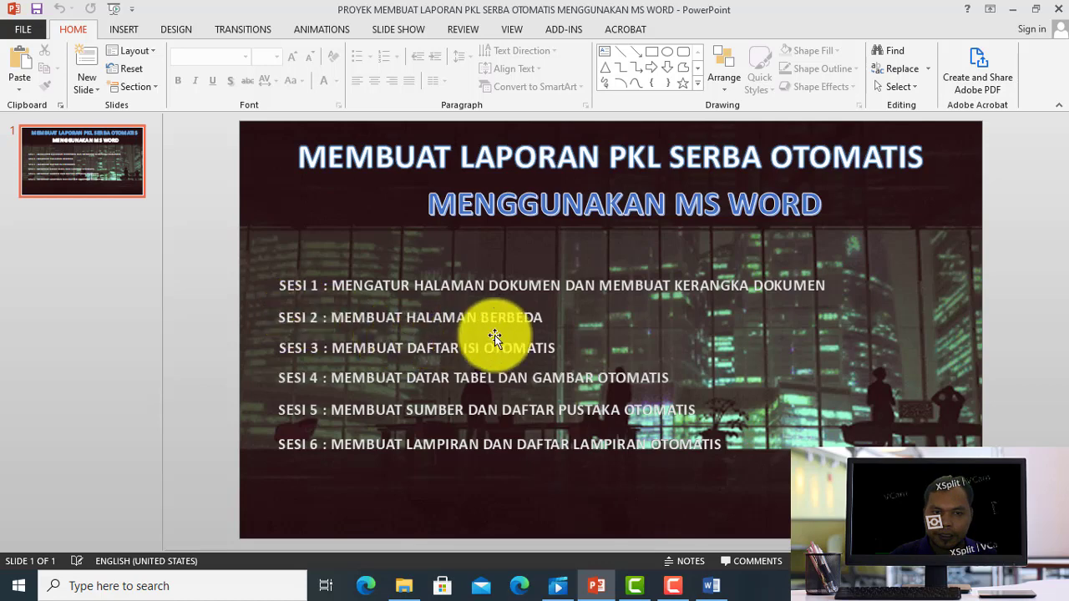
click(715, 582)
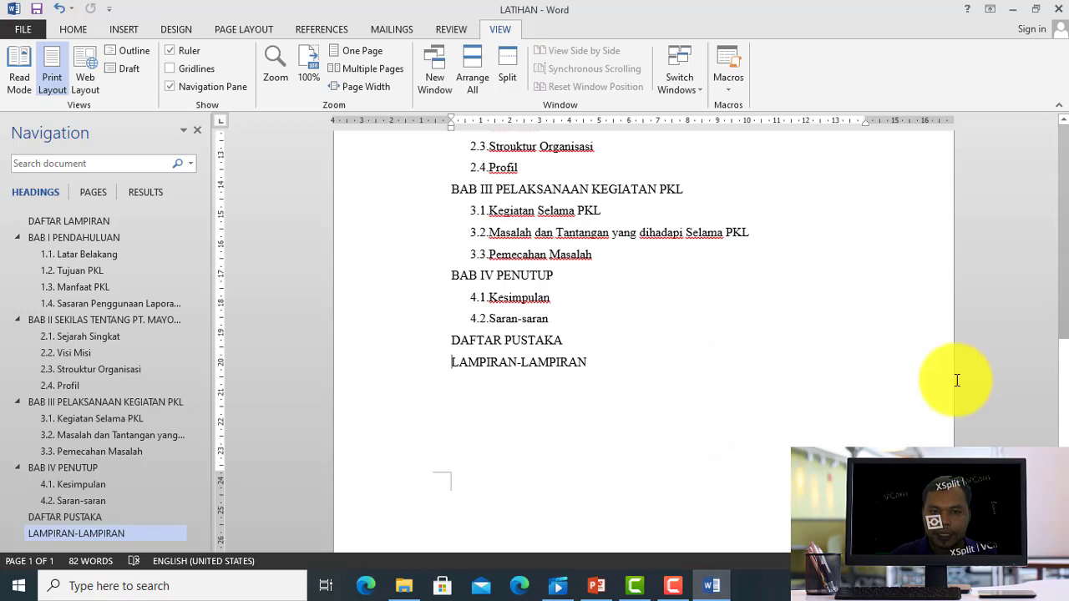
mouse_move(1067, 415)
mouse_down()
mouse_move(1066, 185)
mouse_move(1066, 417)
mouse_up()
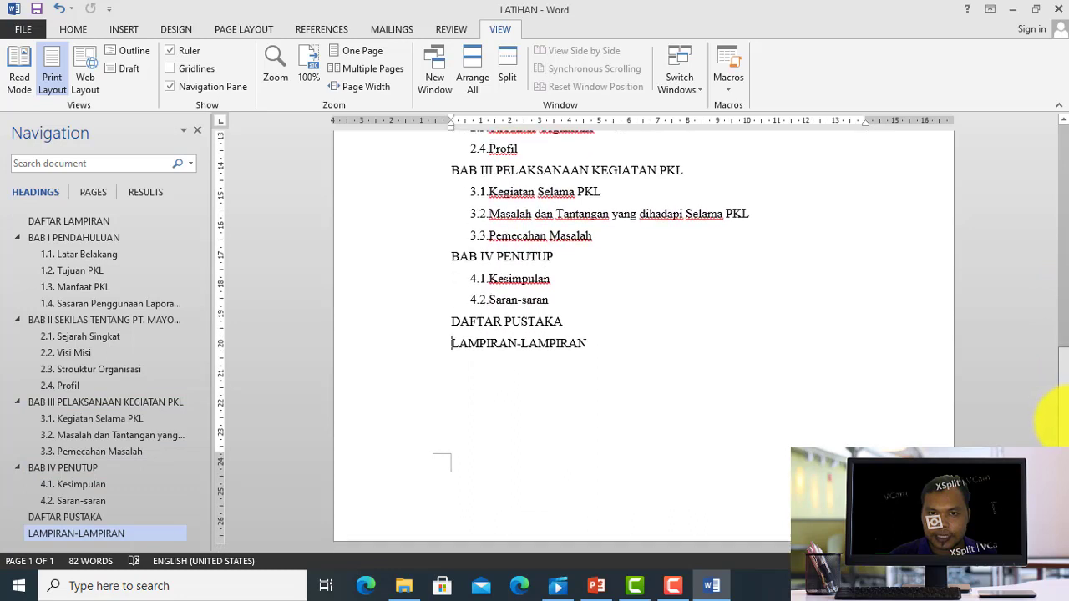